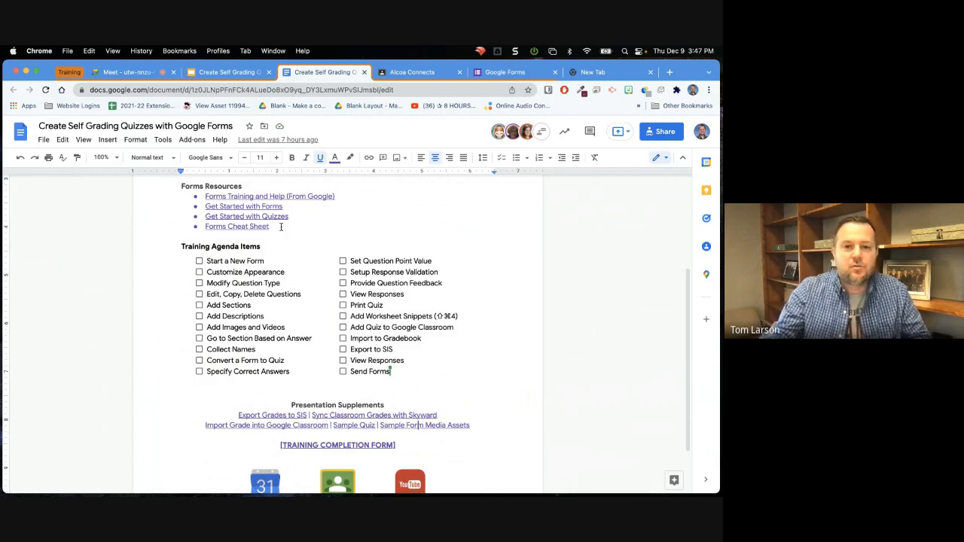
# Open the Sample Form Media Assets folder linked under Presentation Supplements in the training document.
pyautogui.scroll(-2, 308, 312)
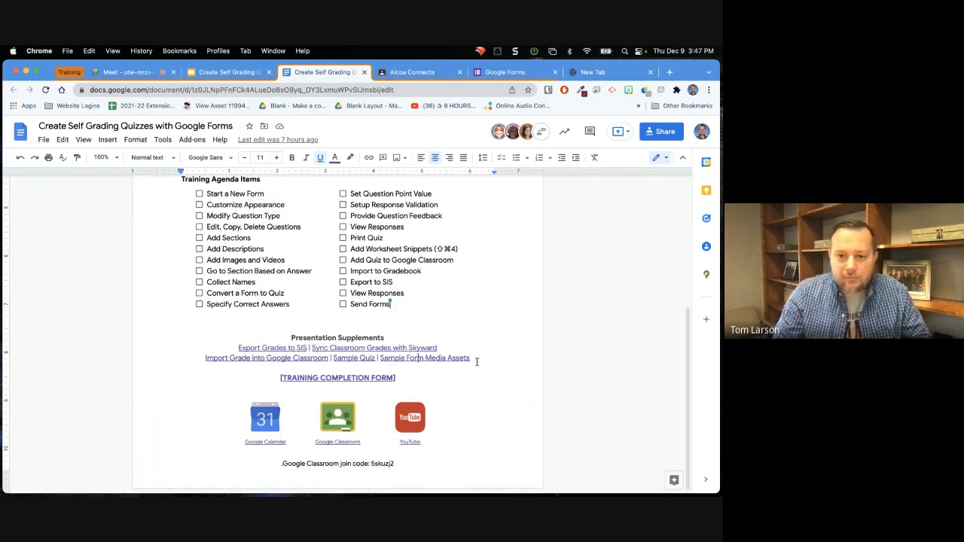
pyautogui.click(407, 359)
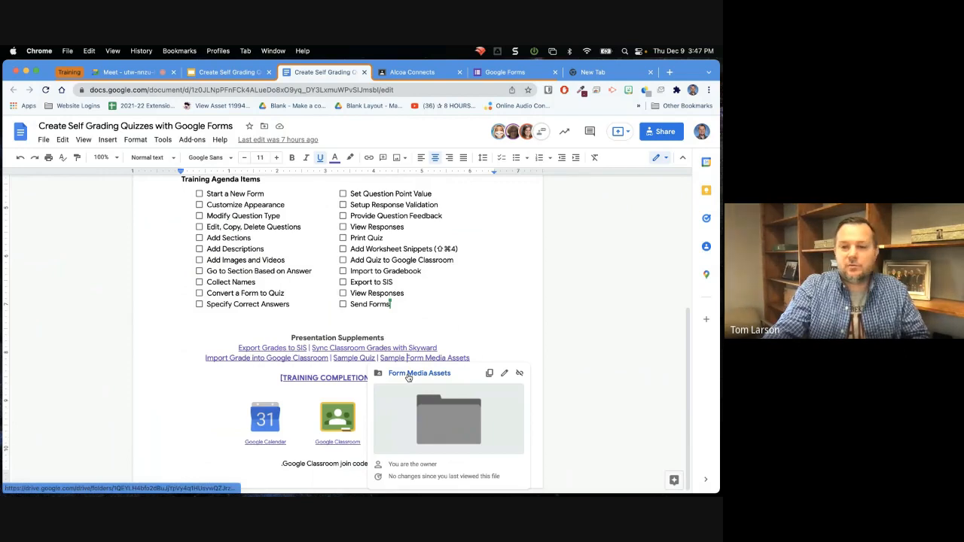
pyautogui.click(409, 374)
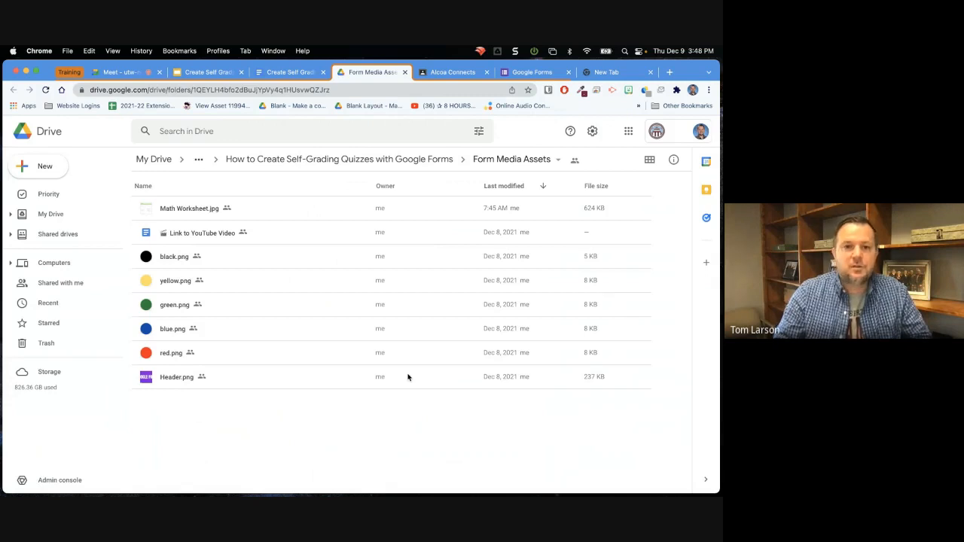
# Download all files in the Form Media Assets folder, from Math Worksheet.jpg through Header.png.
pyautogui.click(196, 213)
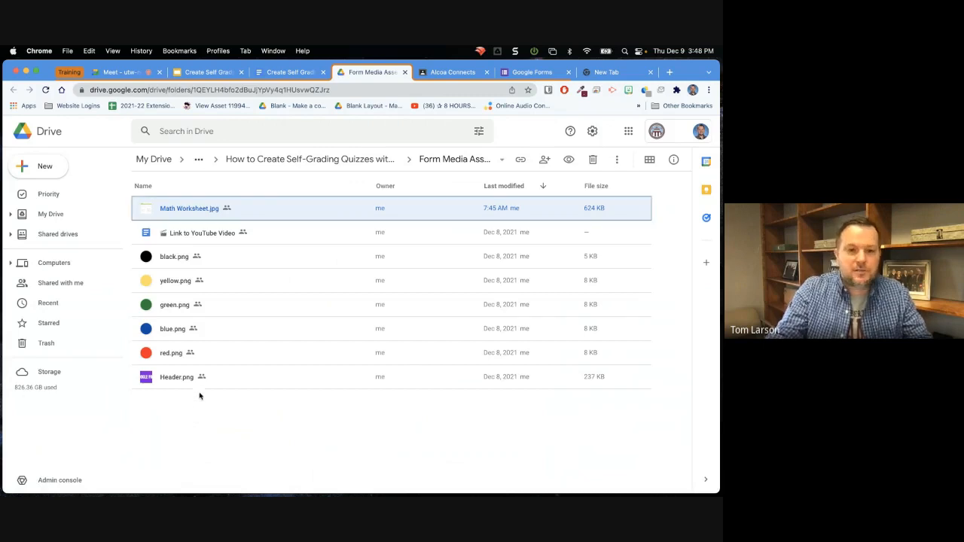
pyautogui.keyDown('shift'); pyautogui.click(178, 382); pyautogui.keyUp('shift')
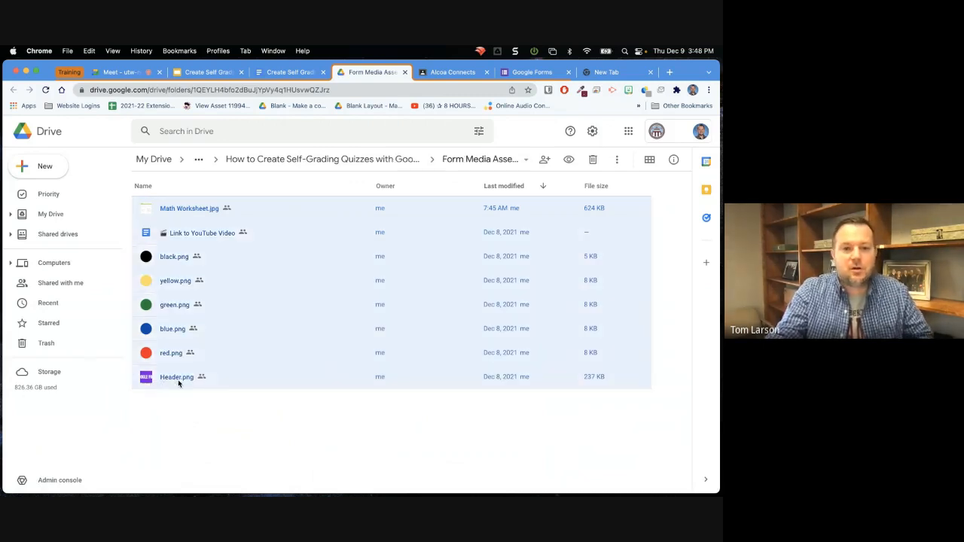
pyautogui.rightClick(179, 383)
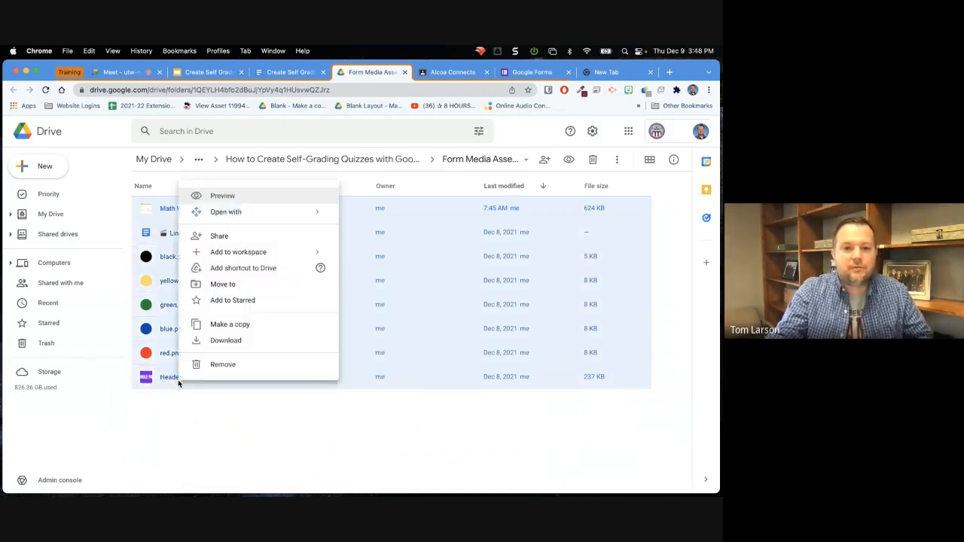
pyautogui.click(227, 341)
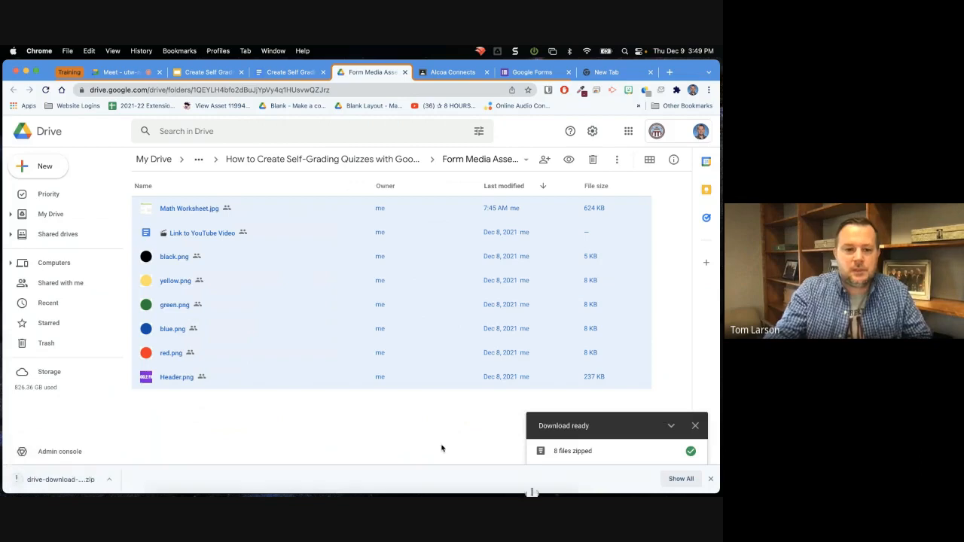
# Show the downloaded zip archive in Finder and extract it in the Downloads folder.
pyautogui.click(110, 480)
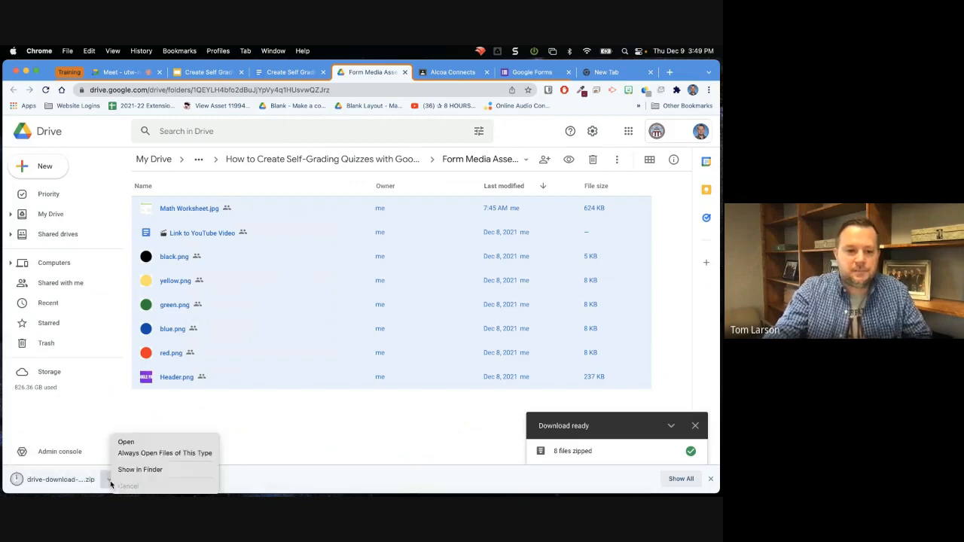
pyautogui.click(136, 470)
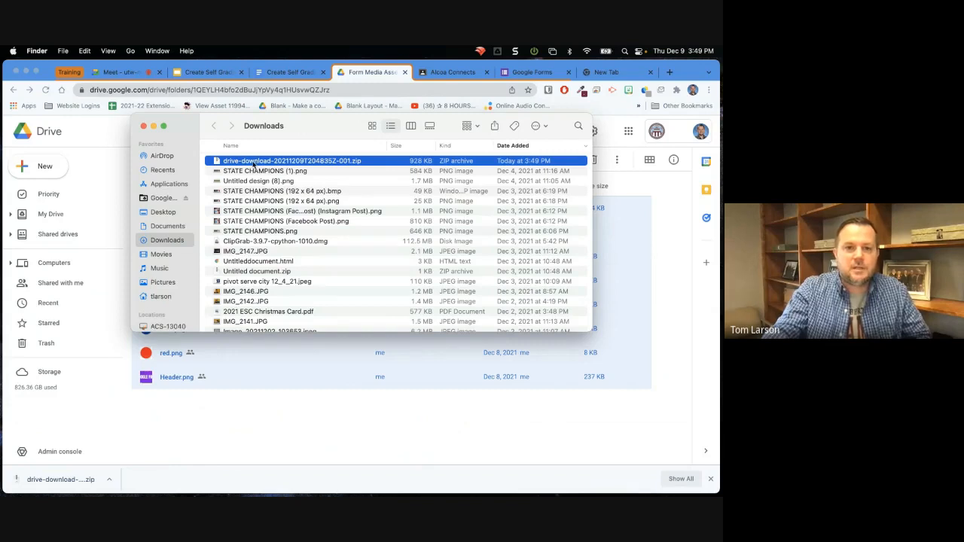
pyautogui.doubleClick(254, 163)
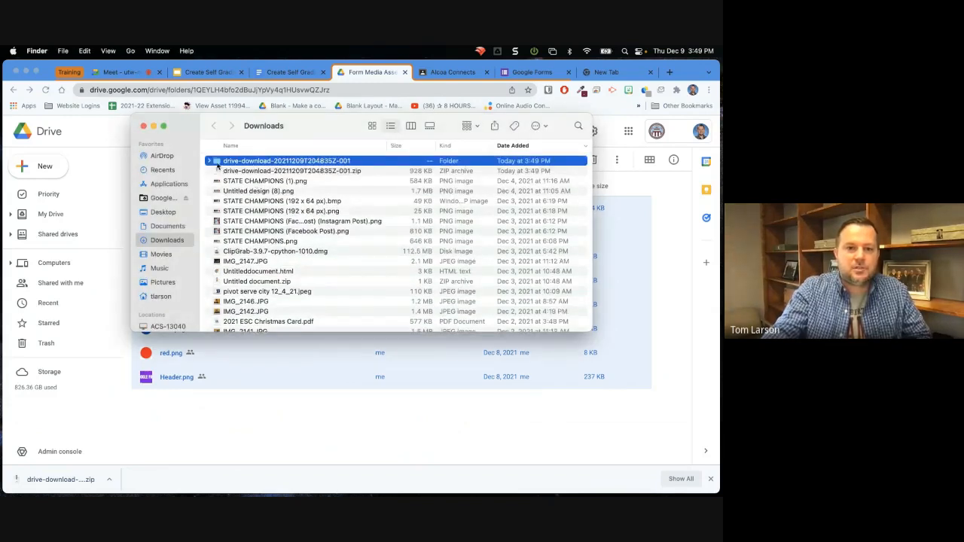
# Move the extracted folder from Downloads to the Desktop, check its contents, and close the Finder window.
pyautogui.moveTo(217, 167); pyautogui.dragTo(165, 213)
pyautogui.click(164, 212)
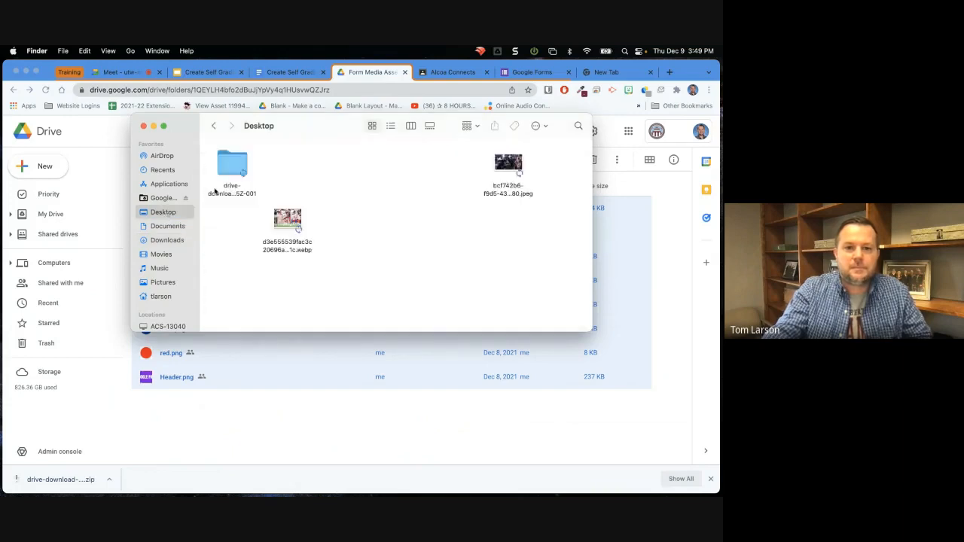
pyautogui.doubleClick(236, 163)
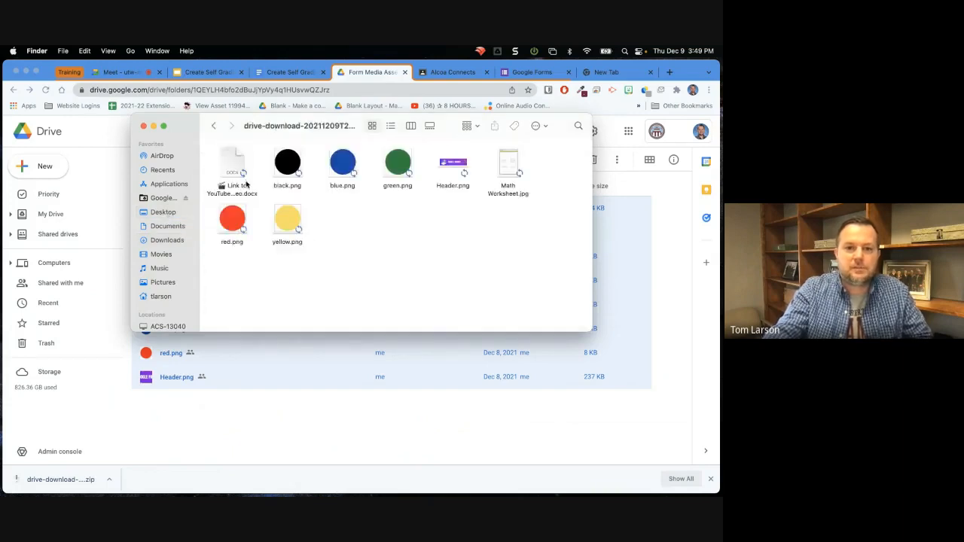
pyautogui.click(143, 126)
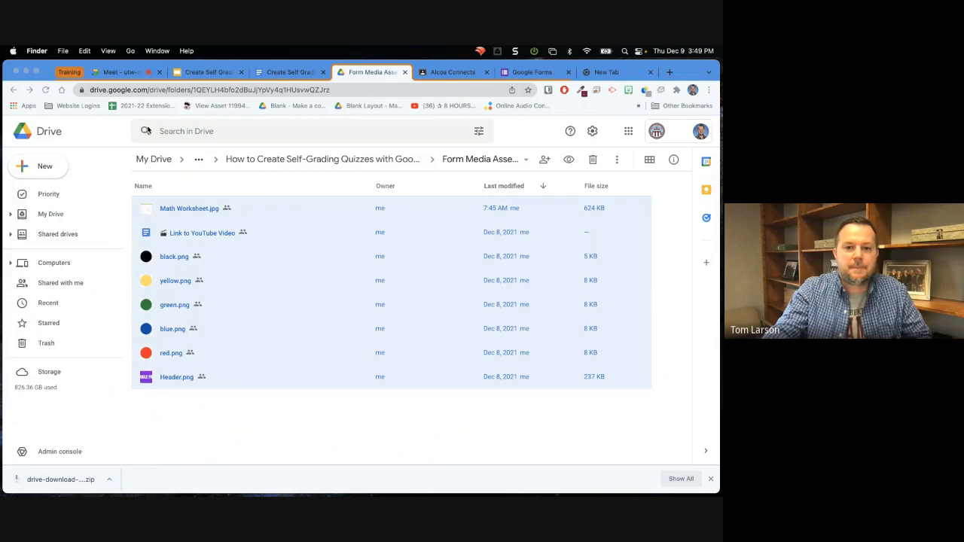
pyautogui.click(322, 92)
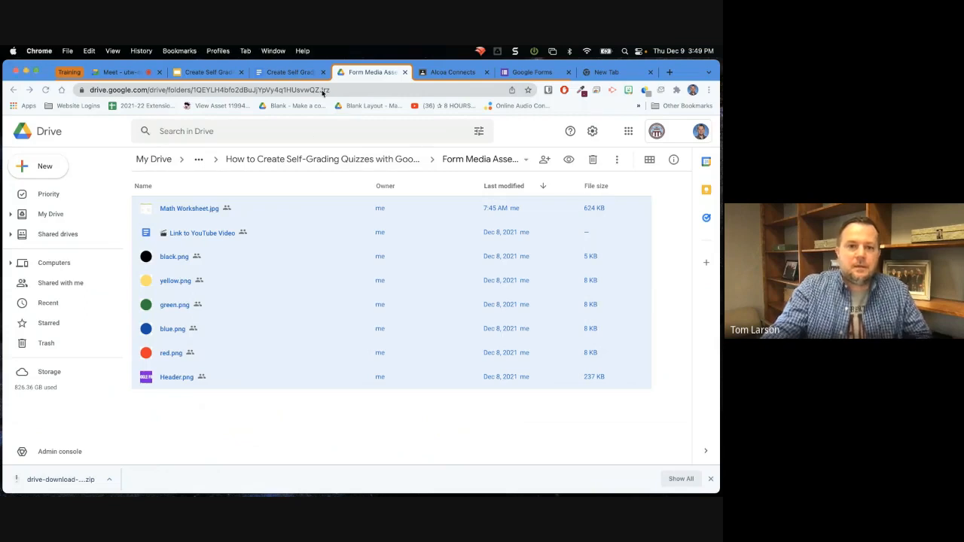
pyautogui.click(297, 73)
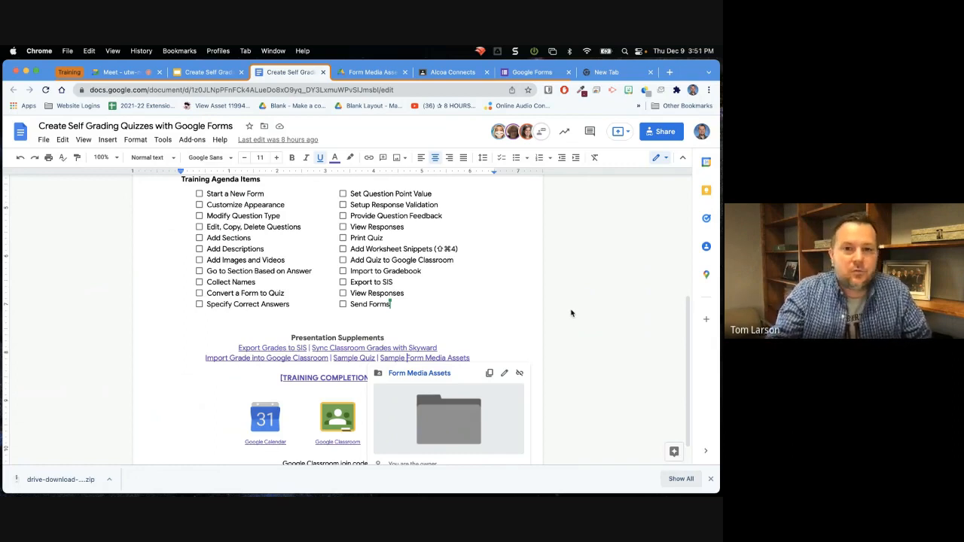
pyautogui.click(364, 72)
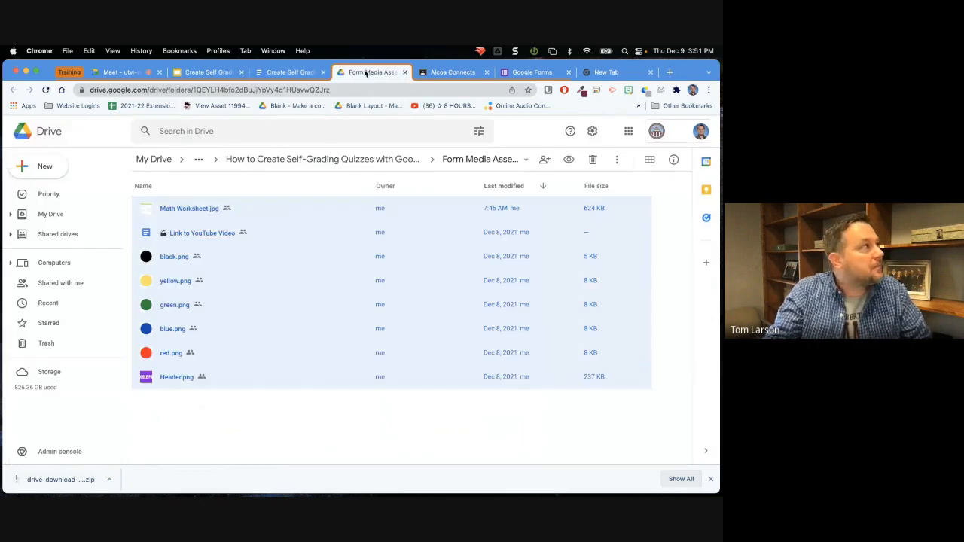
# Create a blank Google Form in the Form Media Assets folder, accepting that it is shared like the folder.
pyautogui.click(43, 169)
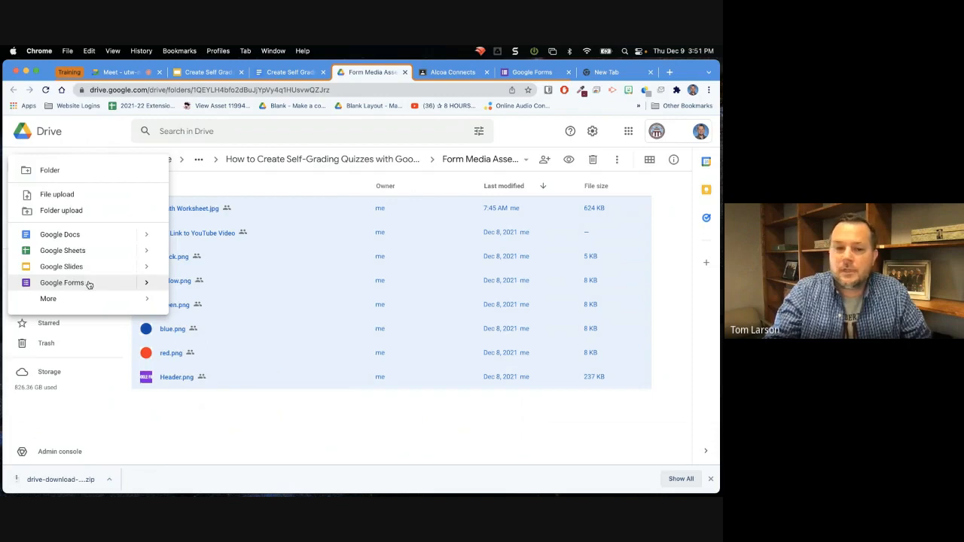
pyautogui.click(146, 283)
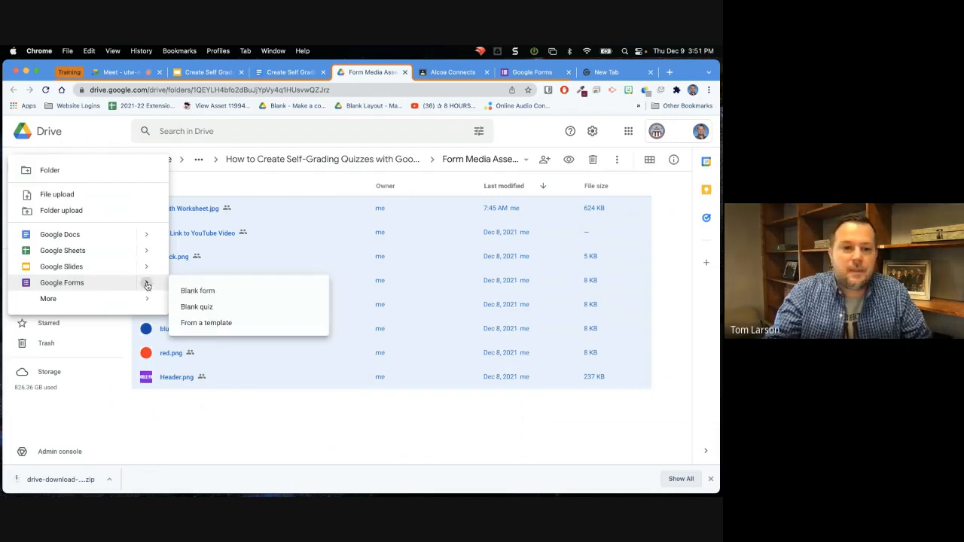
pyautogui.click(197, 291)
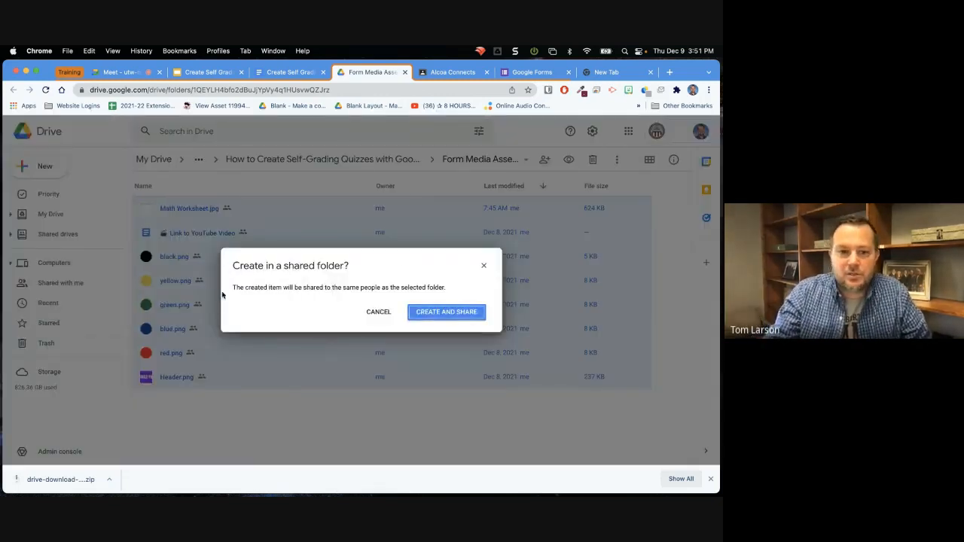
pyautogui.click(445, 312)
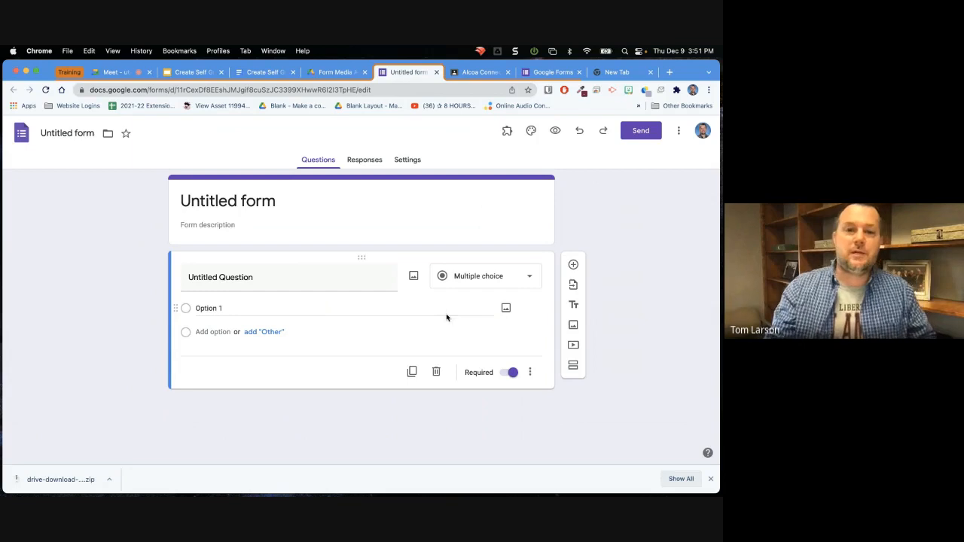
# Title the form "My Awesome Form" and give the form file the same name.
pyautogui.click(288, 203)
pyautogui.moveTo(289, 203); pyautogui.dragTo(103, 194)
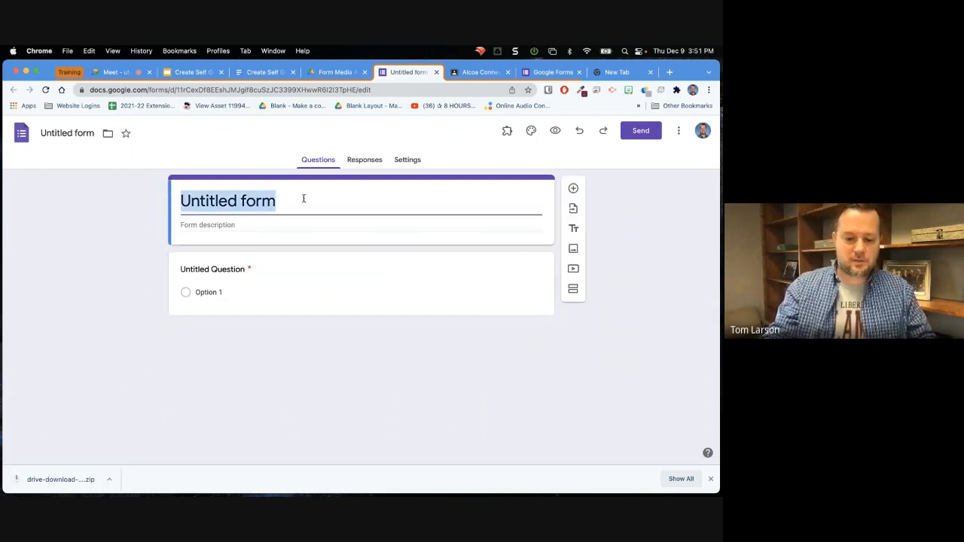
pyautogui.write('My Aw')
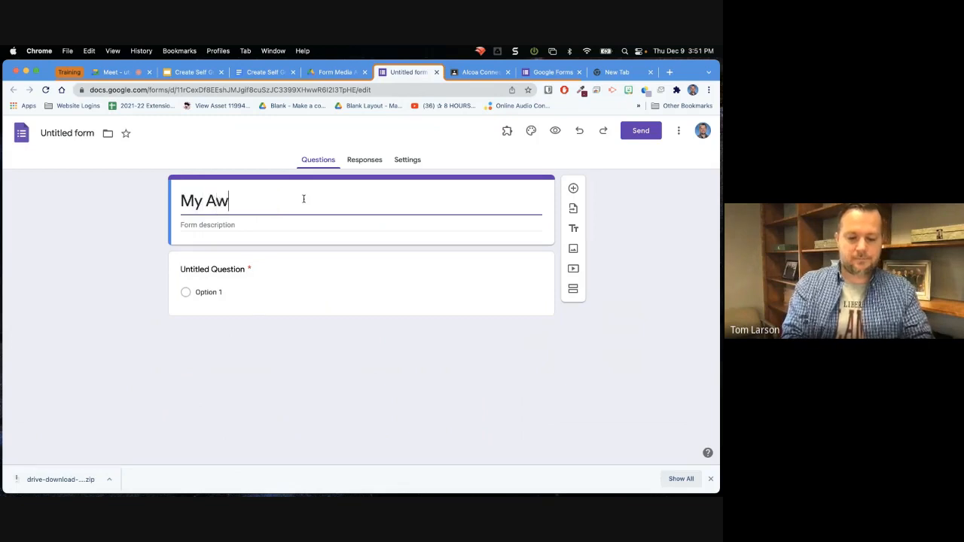
pyautogui.write('esome Form')
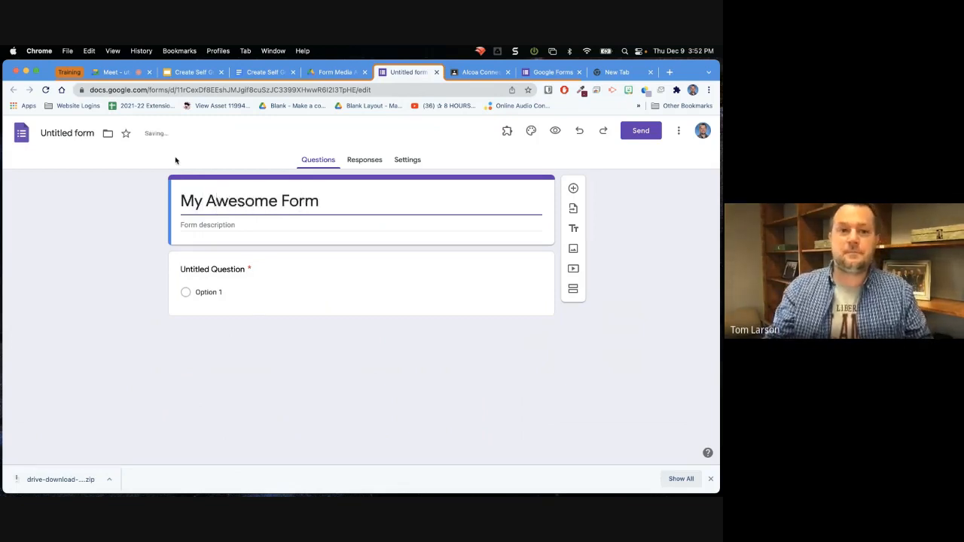
pyautogui.click(67, 134)
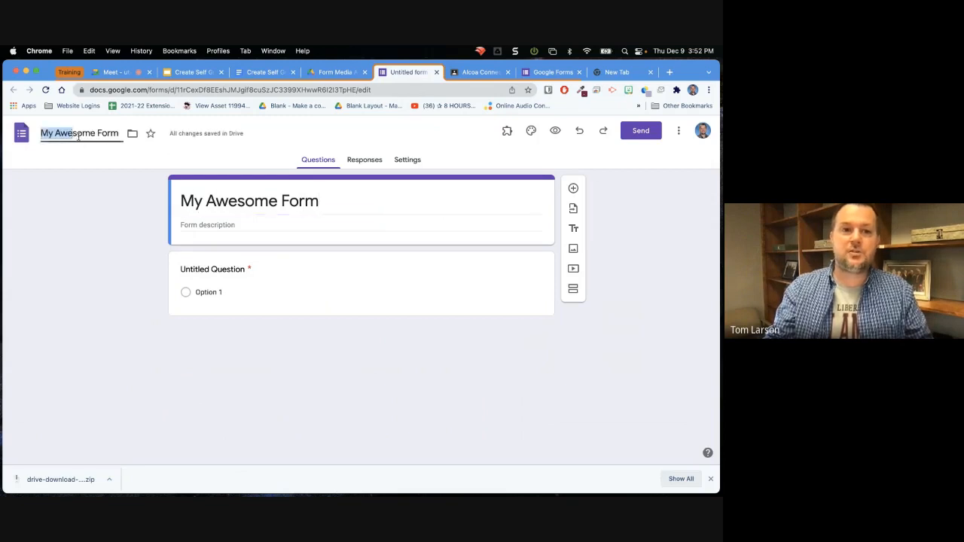
pyautogui.click(117, 134)
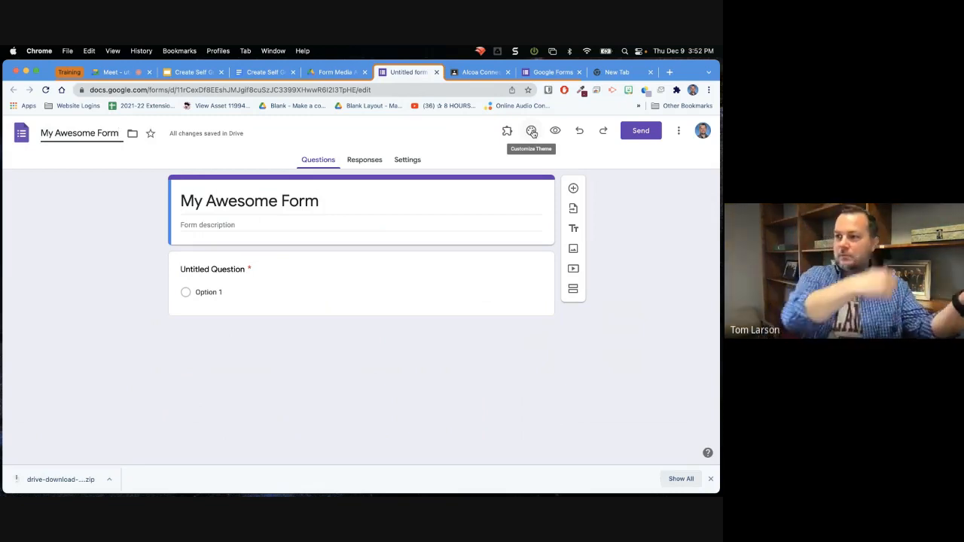
# Try the blue and orange preset theme colors, and add custom green #5aa77b as the form's theme color.
pyautogui.click(532, 132)
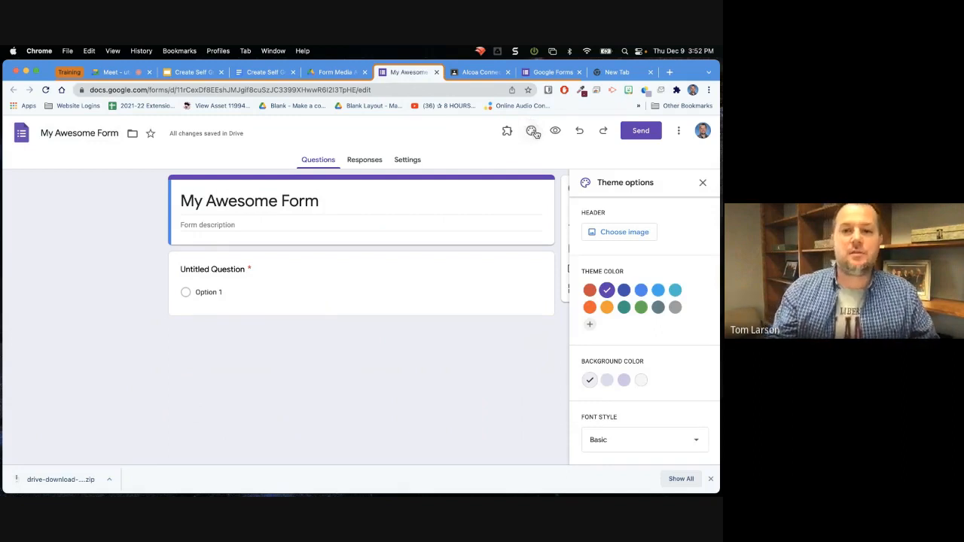
pyautogui.click(641, 292)
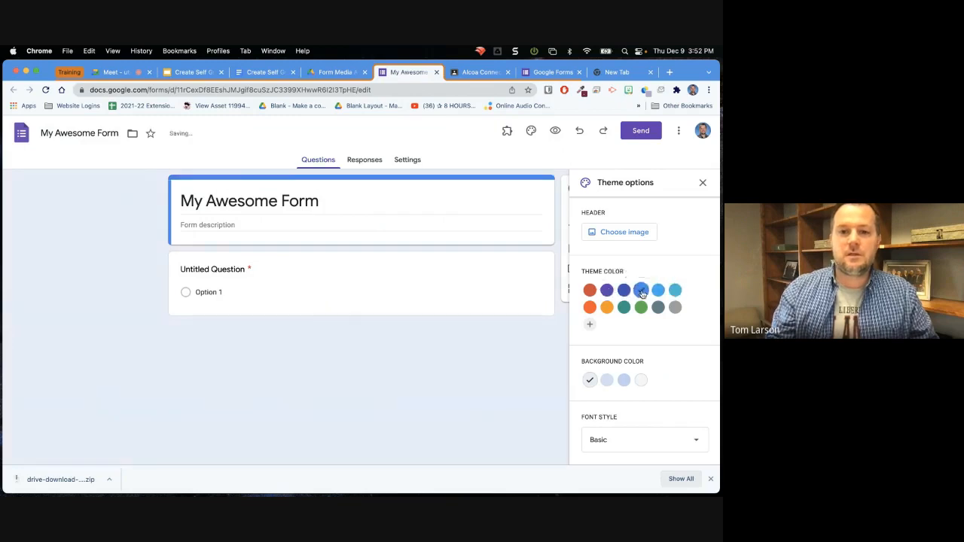
pyautogui.click(606, 308)
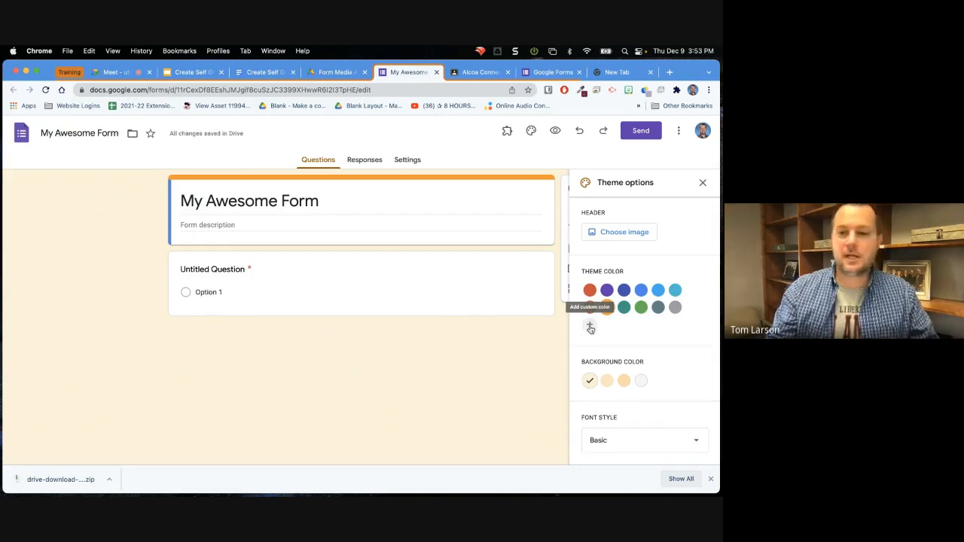
pyautogui.click(591, 328)
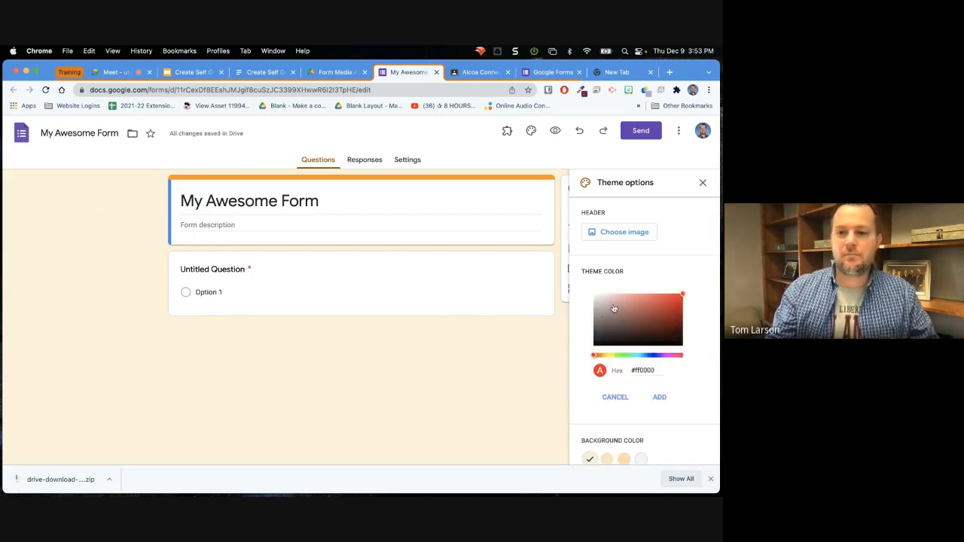
pyautogui.moveTo(636, 316); pyautogui.dragTo(622, 301)
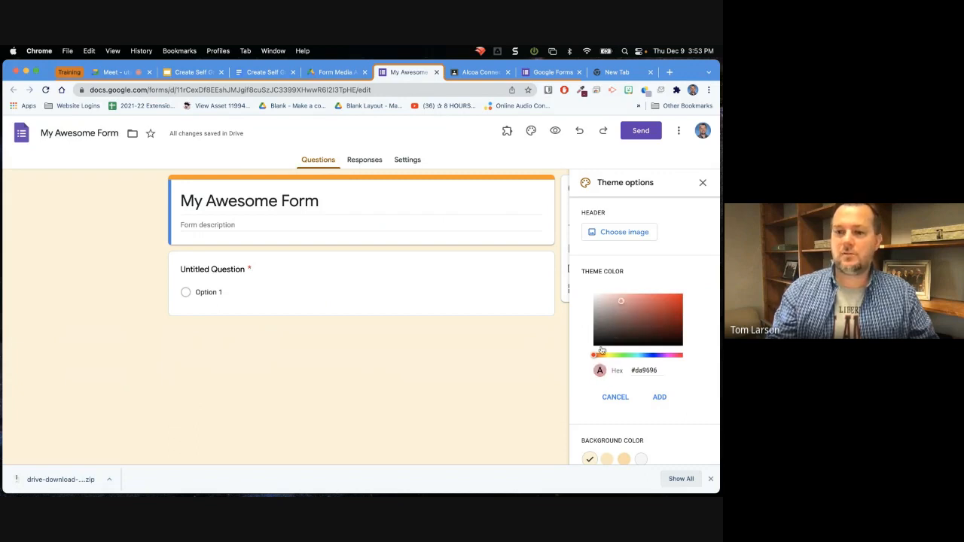
pyautogui.moveTo(598, 357); pyautogui.dragTo(630, 358)
pyautogui.moveTo(622, 303)
pyautogui.mouseDown()
pyautogui.moveTo(628, 319)
pyautogui.moveTo(634, 311)
pyautogui.mouseUp()
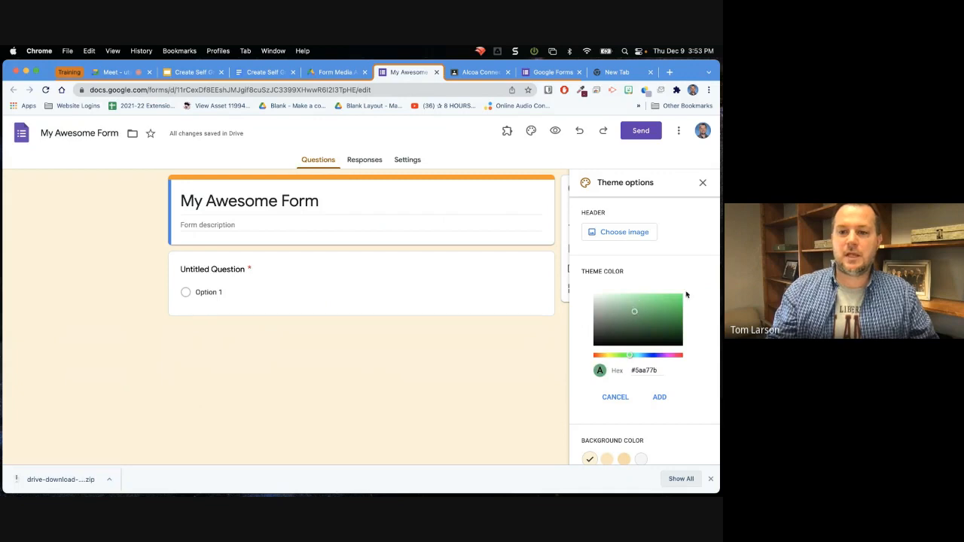
pyautogui.click(660, 399)
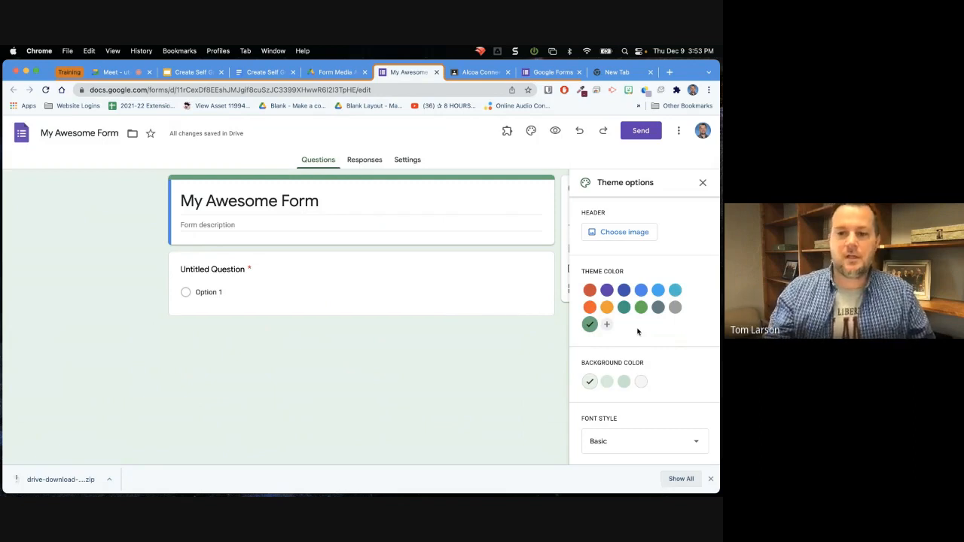
# Look through the font styles in the theme options and choose Basic for the form.
pyautogui.scroll(-1, 637, 331)
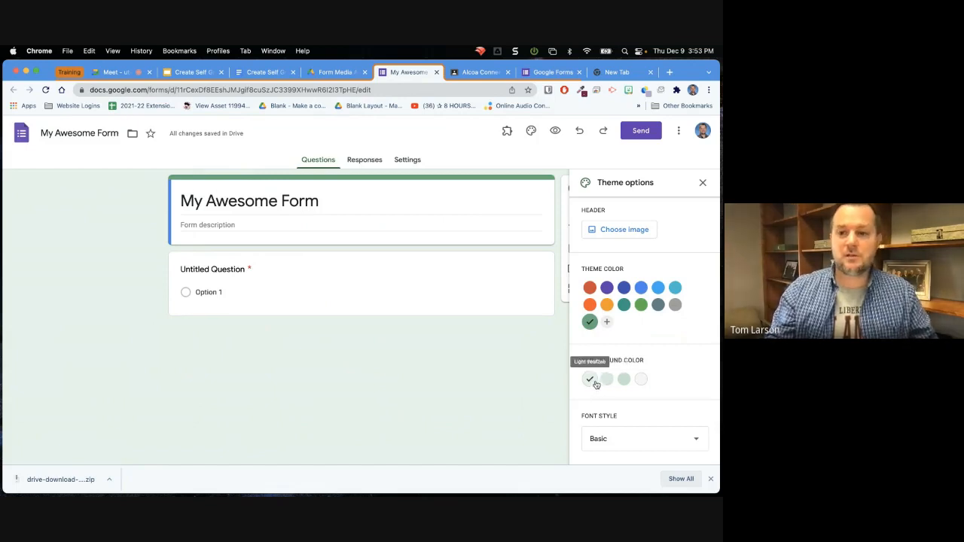
pyautogui.click(624, 440)
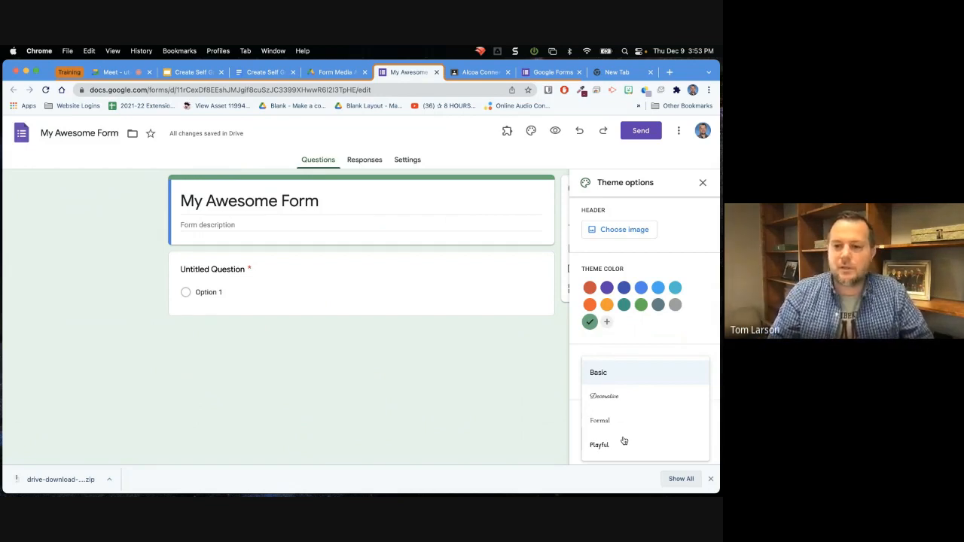
pyautogui.click(600, 375)
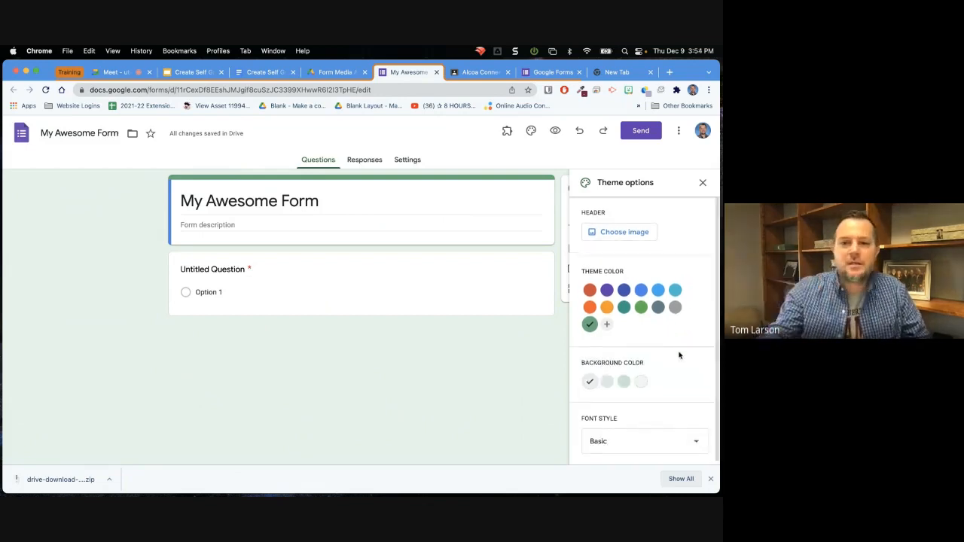
# Browse the theme images offered for the form header, including the Illustrations, Party, Just kids and Night out categories.
pyautogui.click(619, 234)
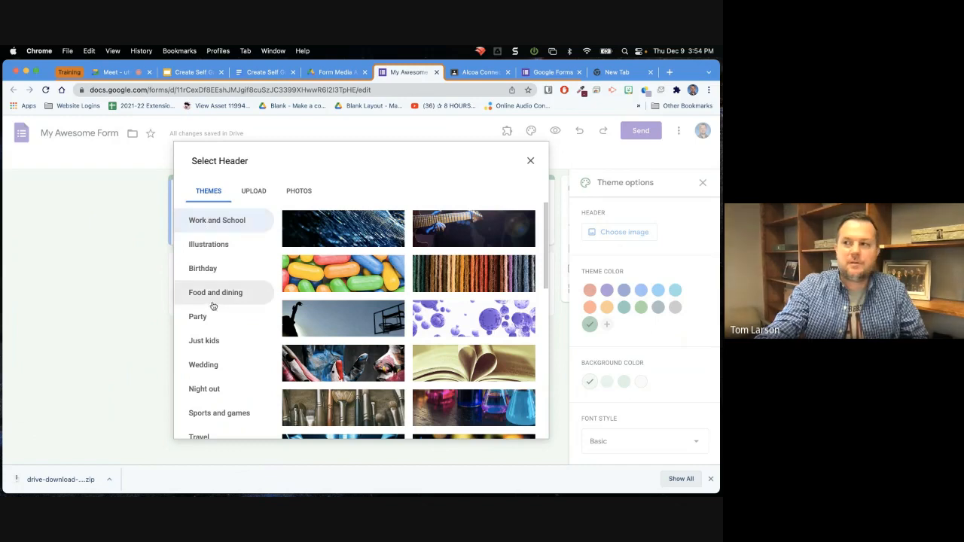
pyautogui.click(209, 245)
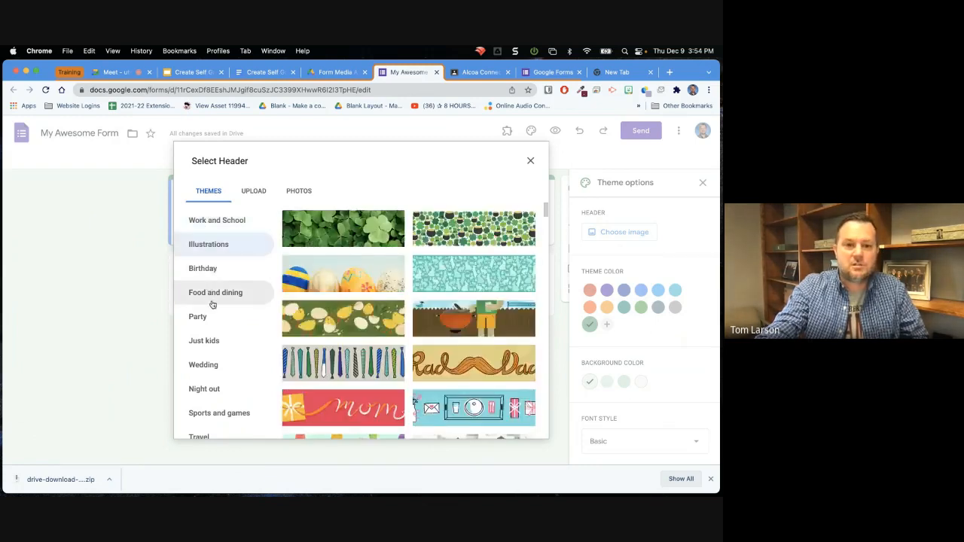
pyautogui.click(195, 324)
pyautogui.click(200, 341)
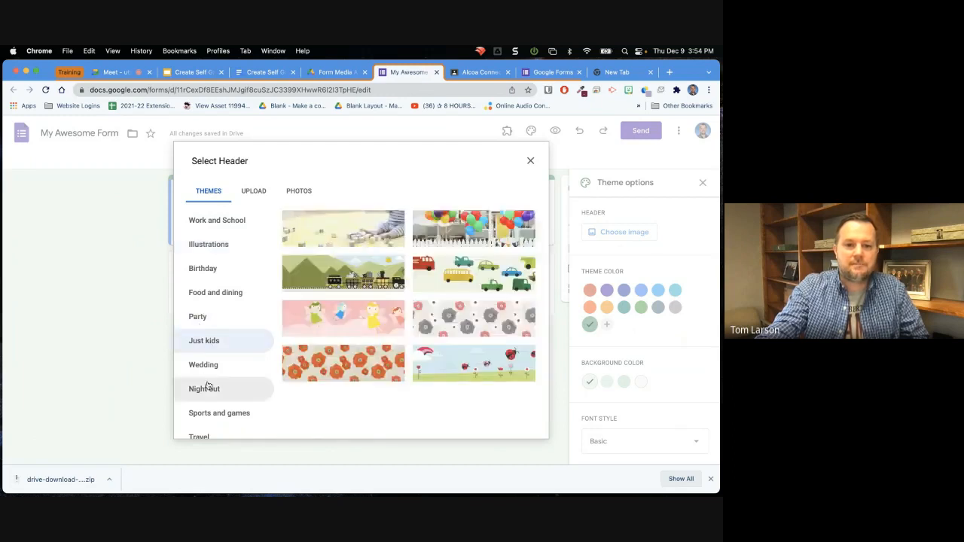
pyautogui.click(206, 398)
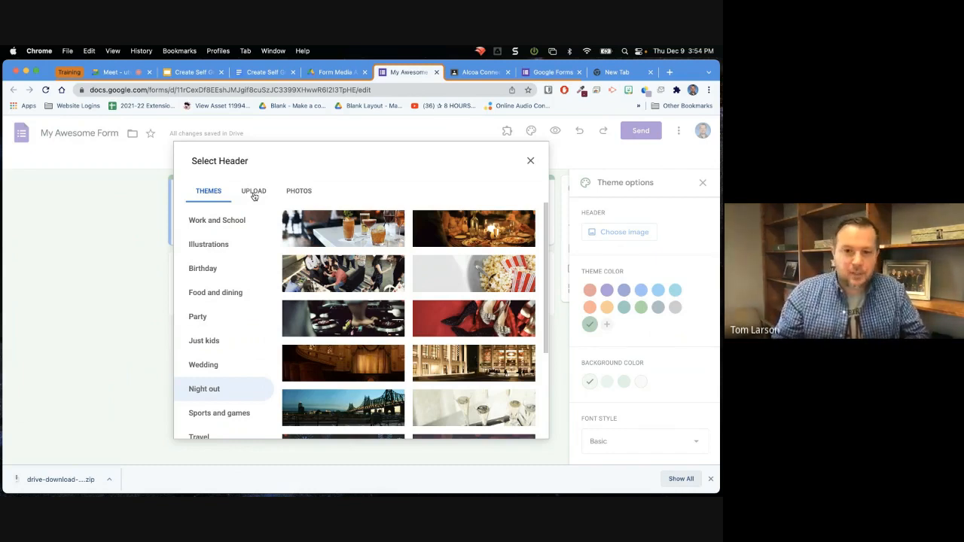
# Upload Header.png from the extracted drive-download folder on the Desktop, crop it to the full banner, and apply it as the form header.
pyautogui.click(253, 194)
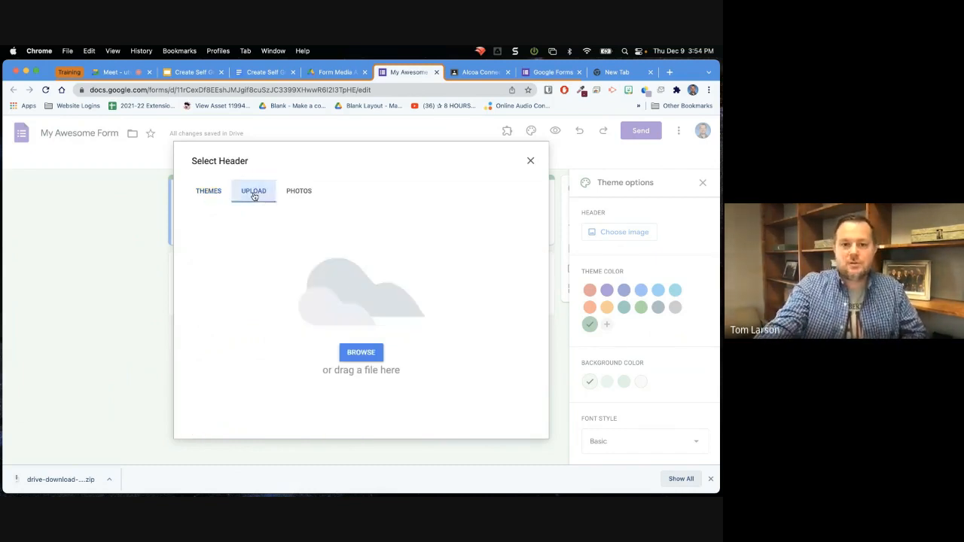
pyautogui.click(356, 353)
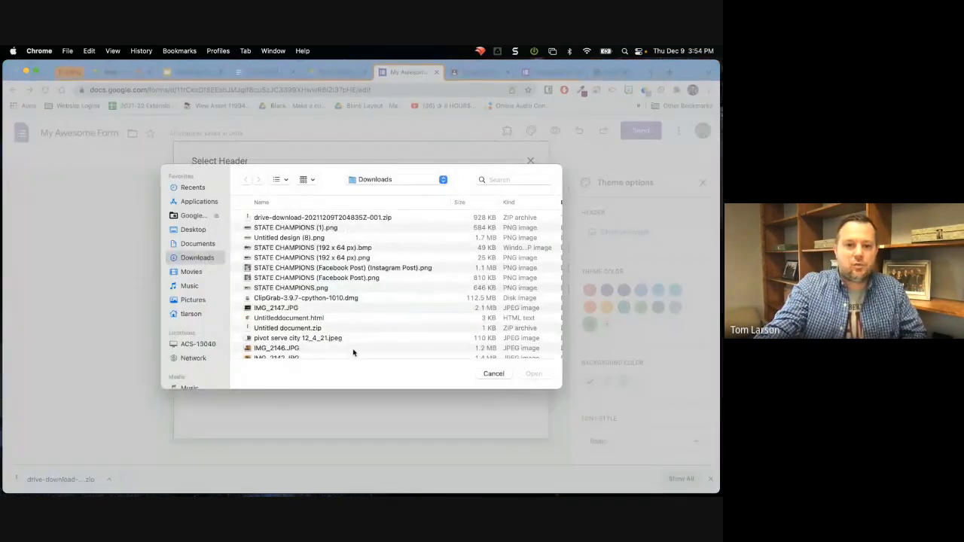
pyautogui.click(193, 230)
pyautogui.doubleClick(258, 218)
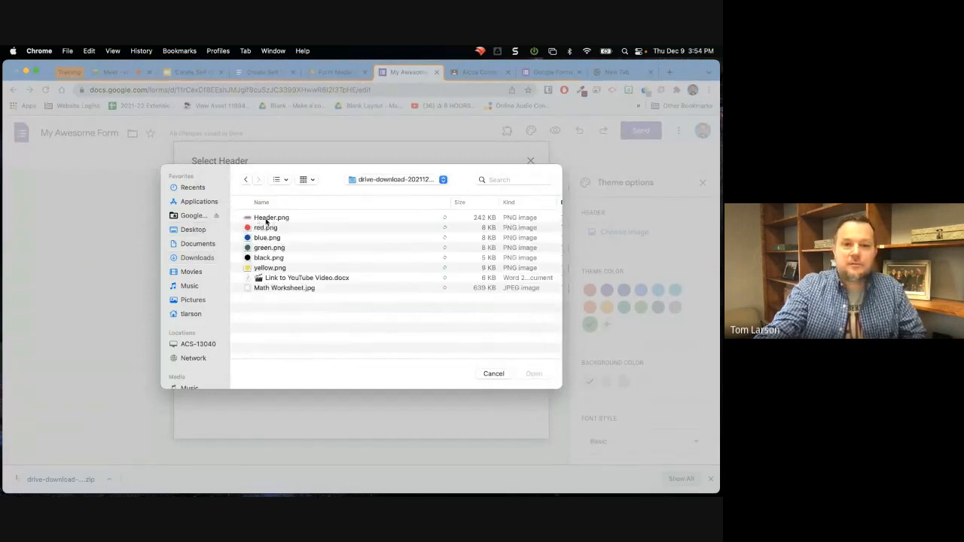
pyautogui.click(265, 220)
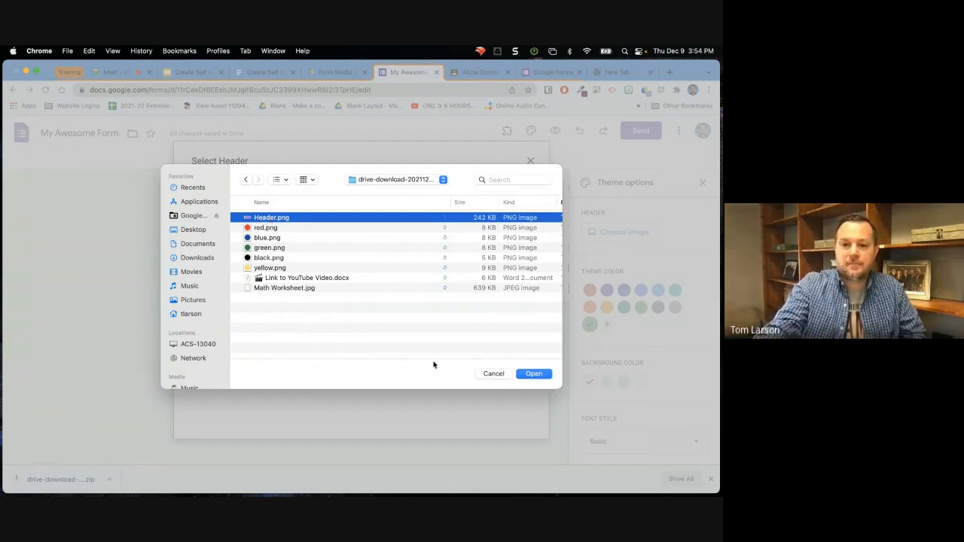
pyautogui.click(544, 375)
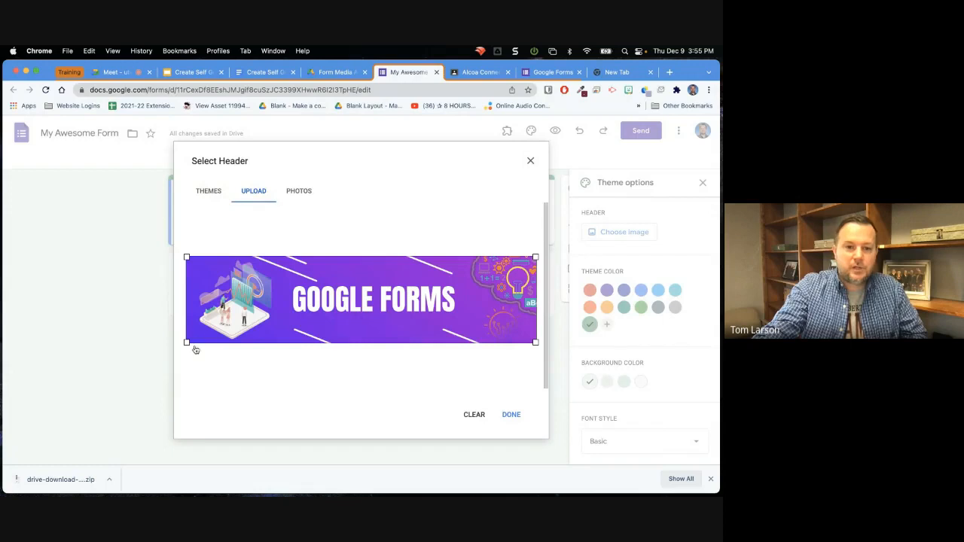
pyautogui.moveTo(187, 343); pyautogui.dragTo(154, 348)
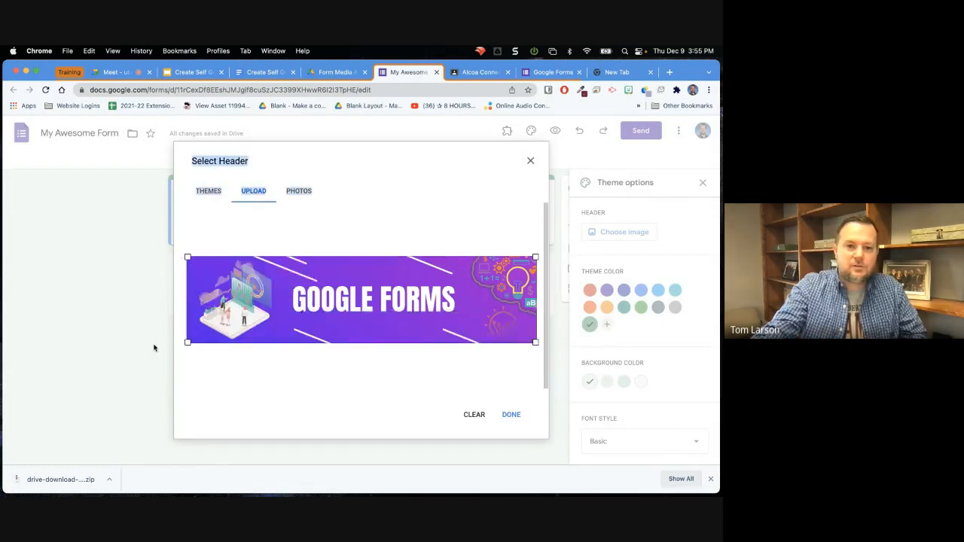
pyautogui.click(510, 415)
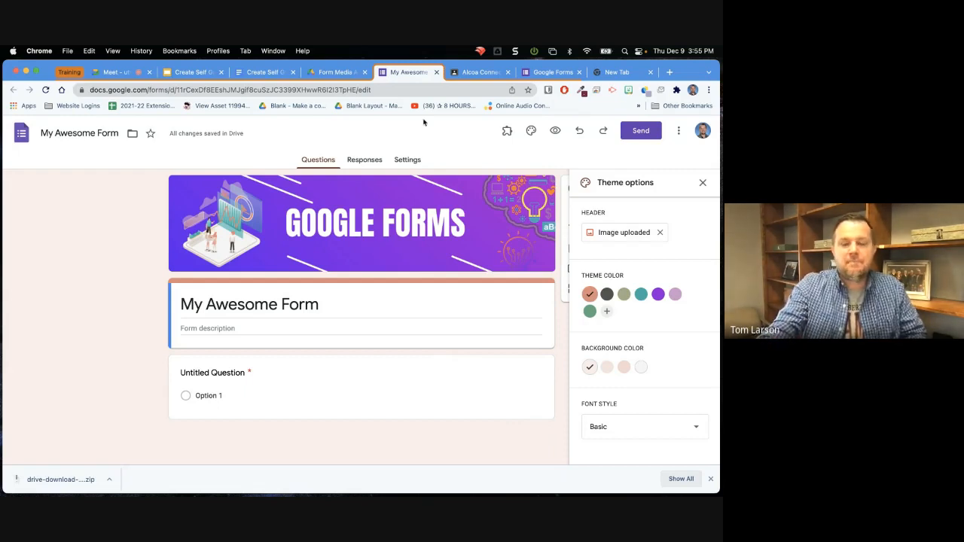
# Follow the Sample Quiz link in the training agenda document and make a copy of the example form.
pyautogui.click(268, 72)
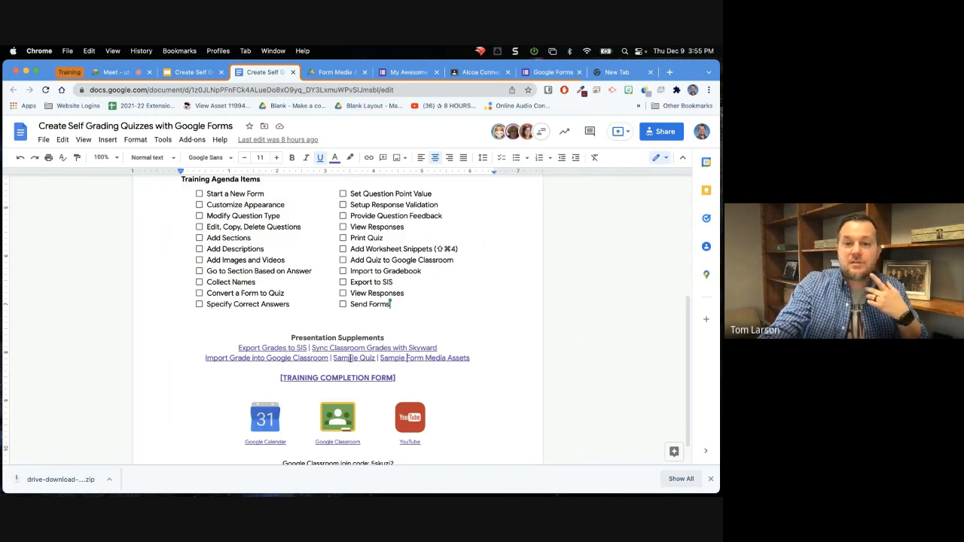
pyautogui.click(351, 359)
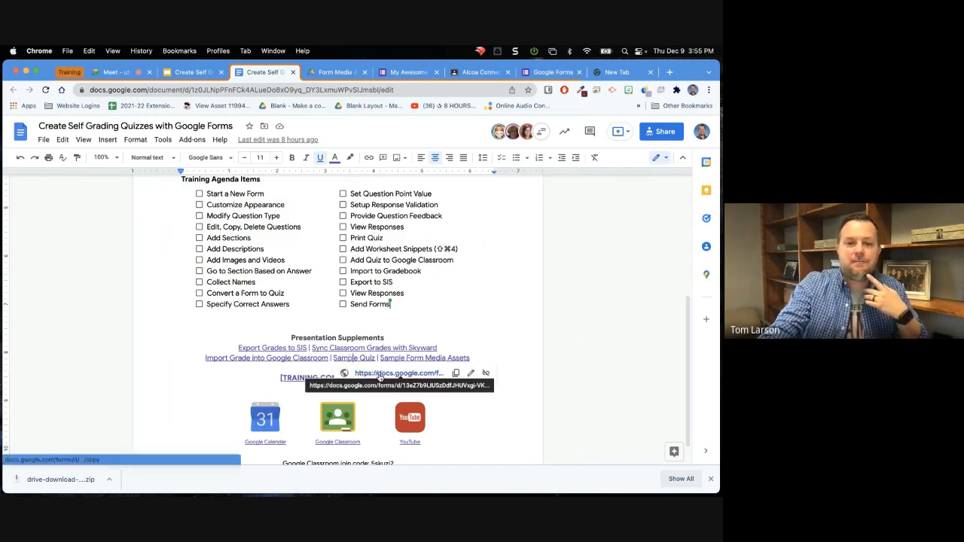
pyautogui.click(379, 374)
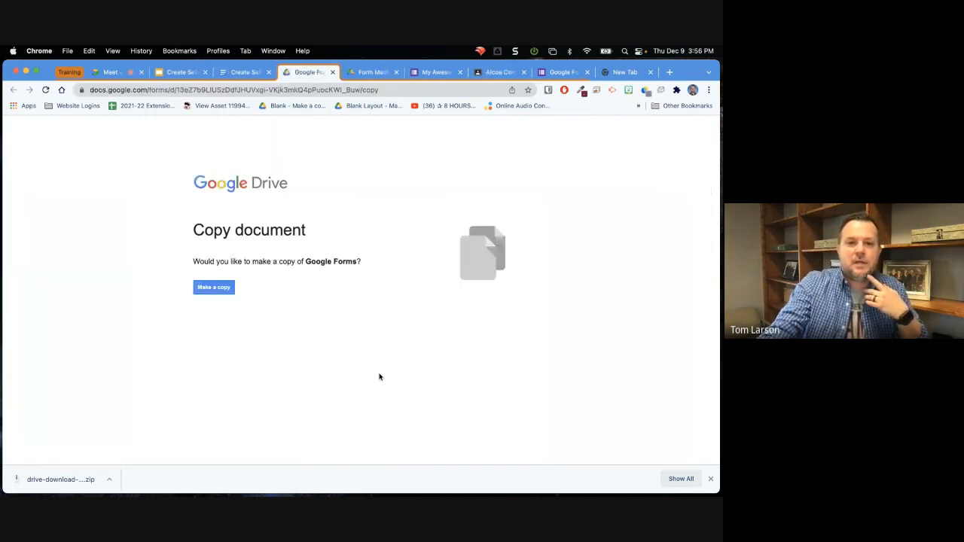
pyautogui.click(223, 296)
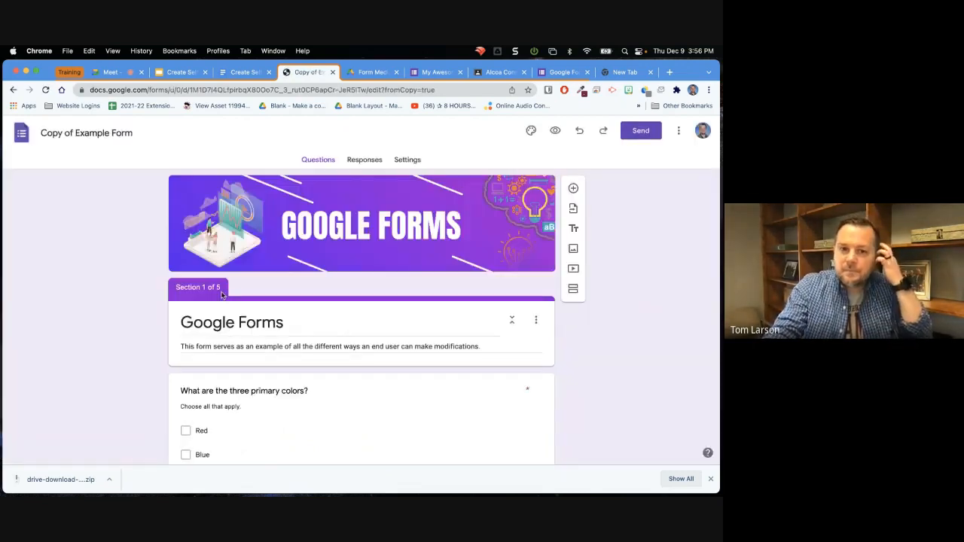
# Examine section 1 of the copied example form, covering the primary colors question with images and the question about which type to answer next.
pyautogui.scroll(-4, 111, 307)
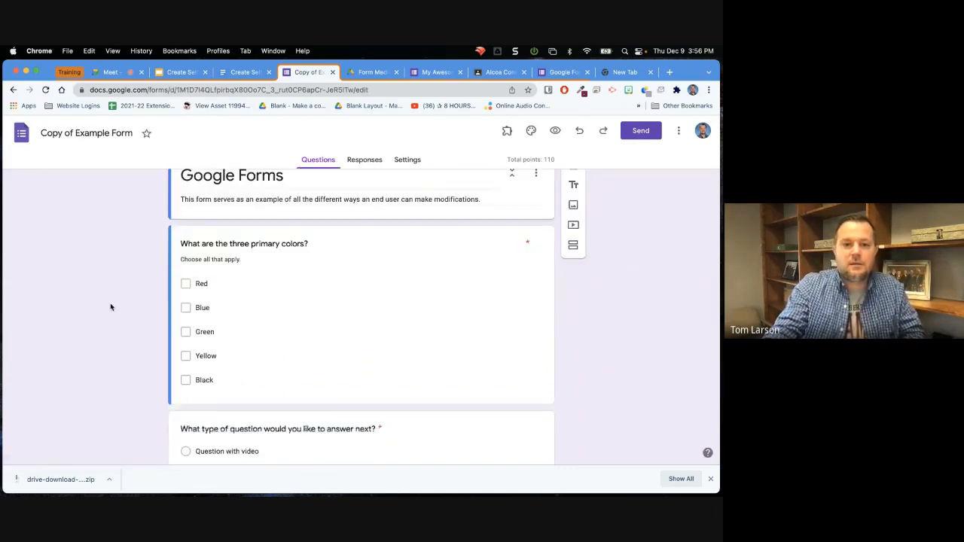
pyautogui.scroll(4, 111, 307)
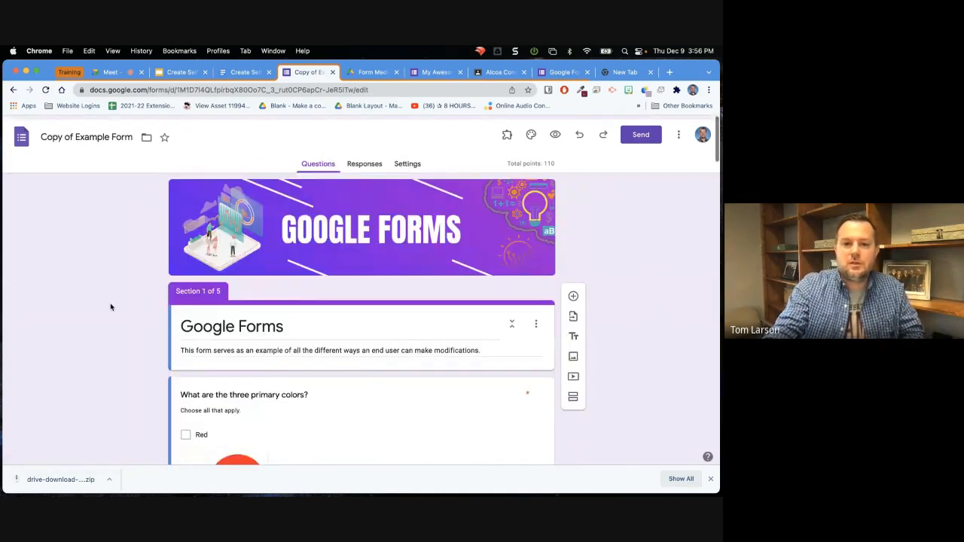
pyautogui.scroll(-4, 111, 307)
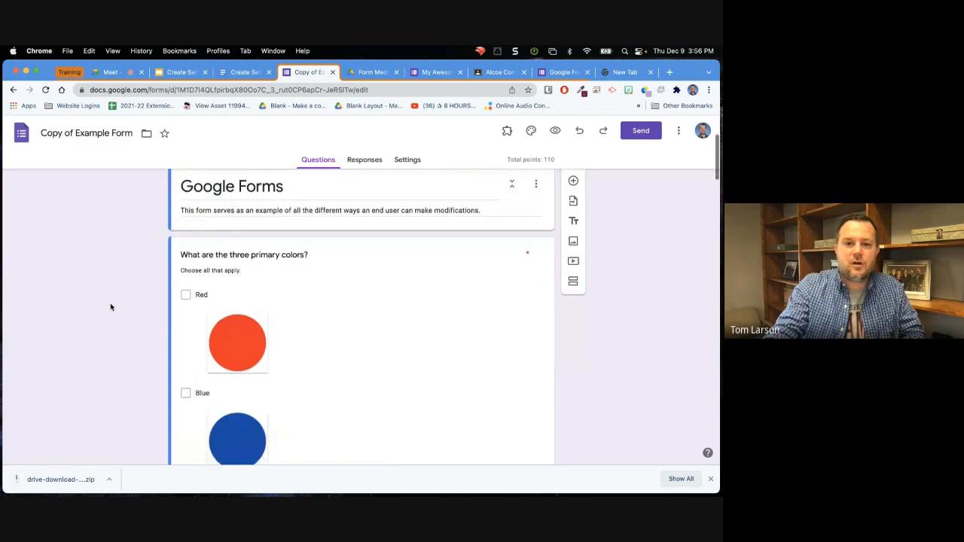
pyautogui.scroll(-15, 111, 308)
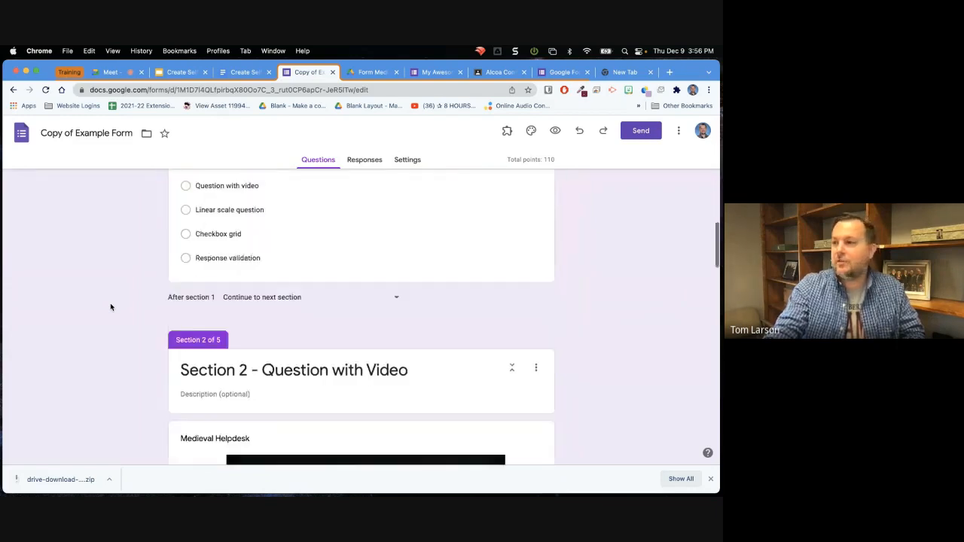
pyautogui.scroll(-2, 110, 307)
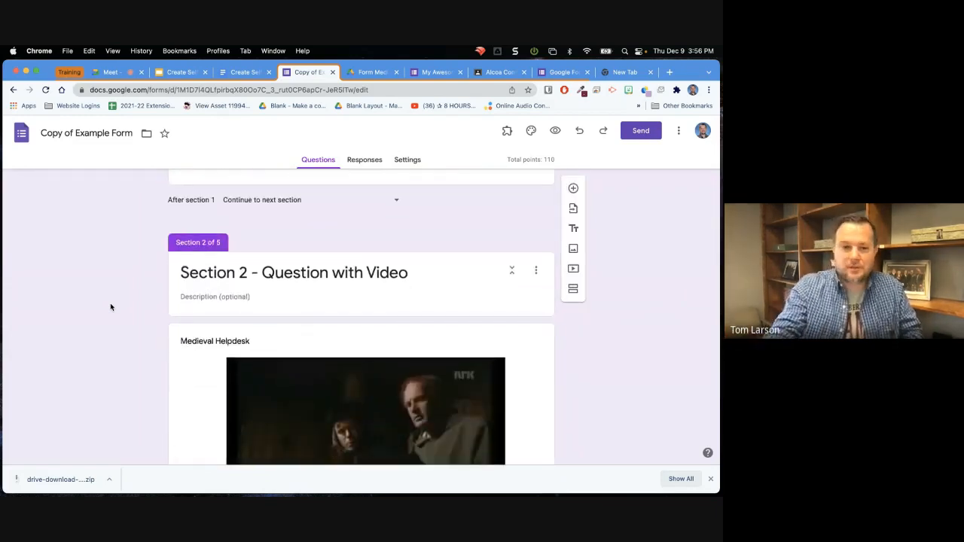
pyautogui.scroll(-2, 111, 307)
pyautogui.scroll(6, 111, 307)
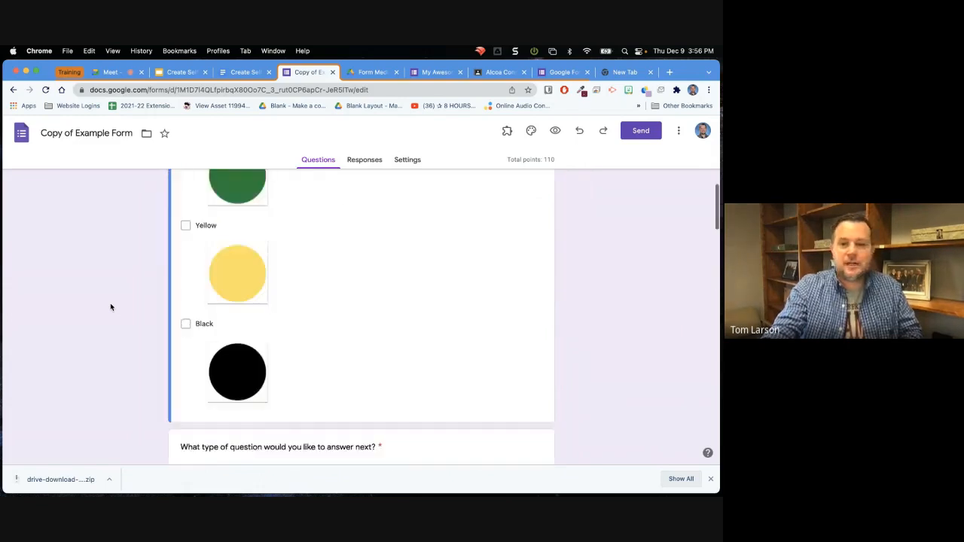
pyautogui.scroll(8, 111, 307)
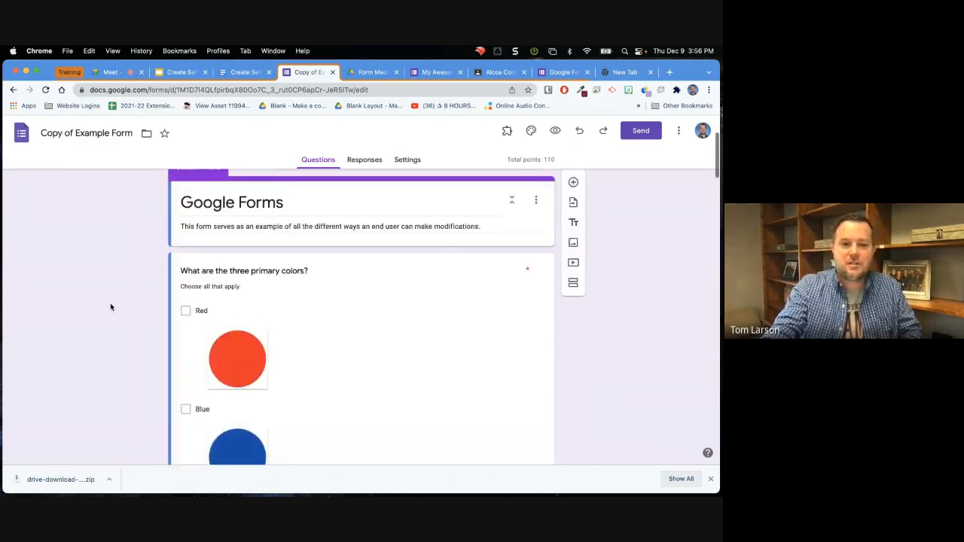
pyautogui.scroll(-2, 111, 308)
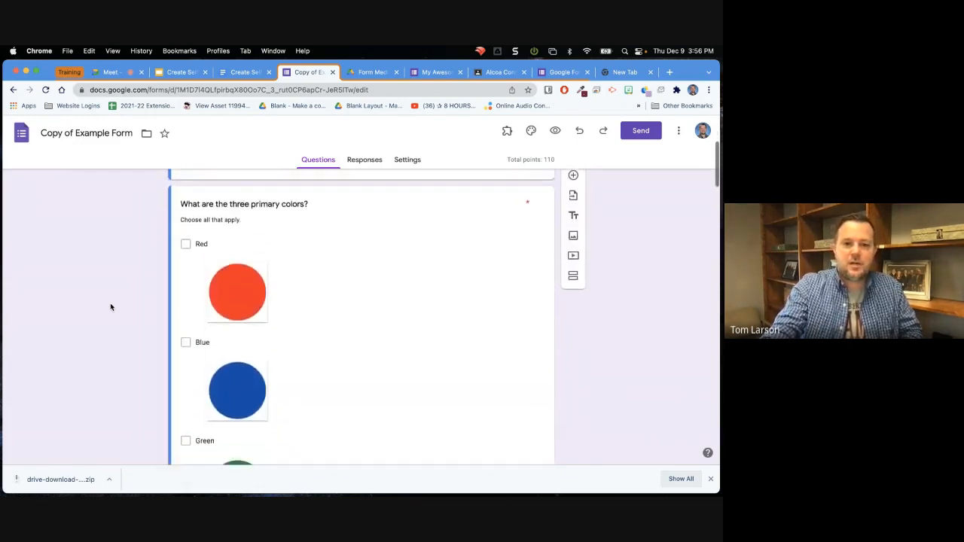
pyautogui.scroll(-1, 111, 307)
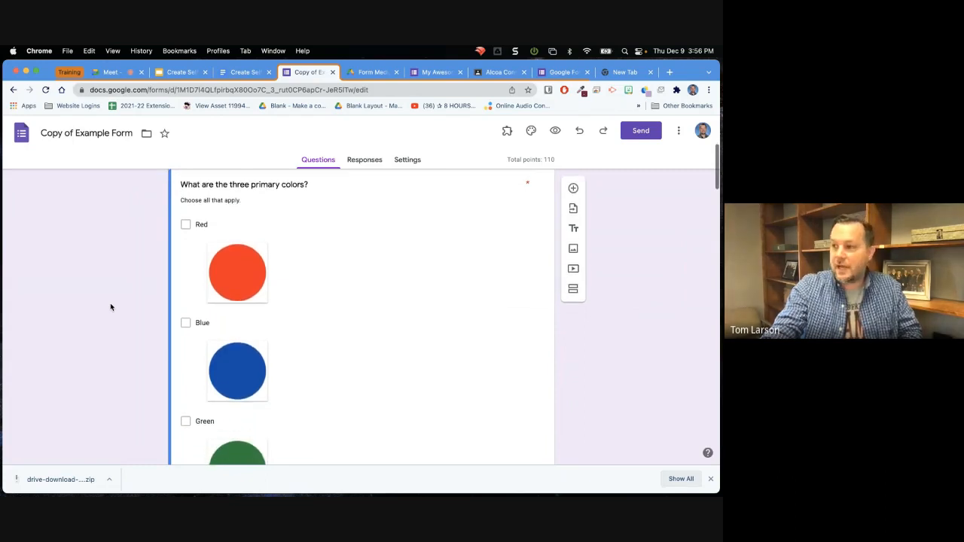
pyautogui.scroll(-10, 111, 308)
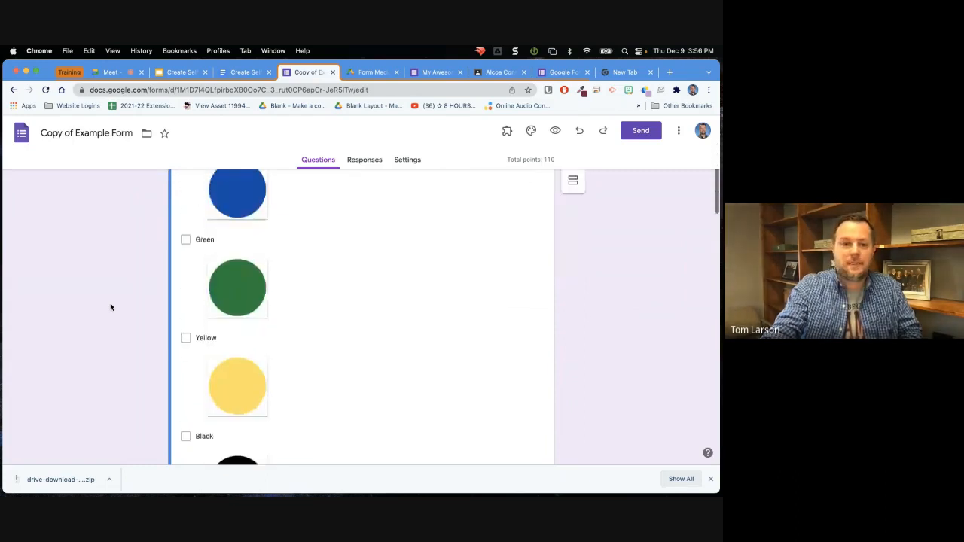
pyautogui.scroll(-4, 110, 308)
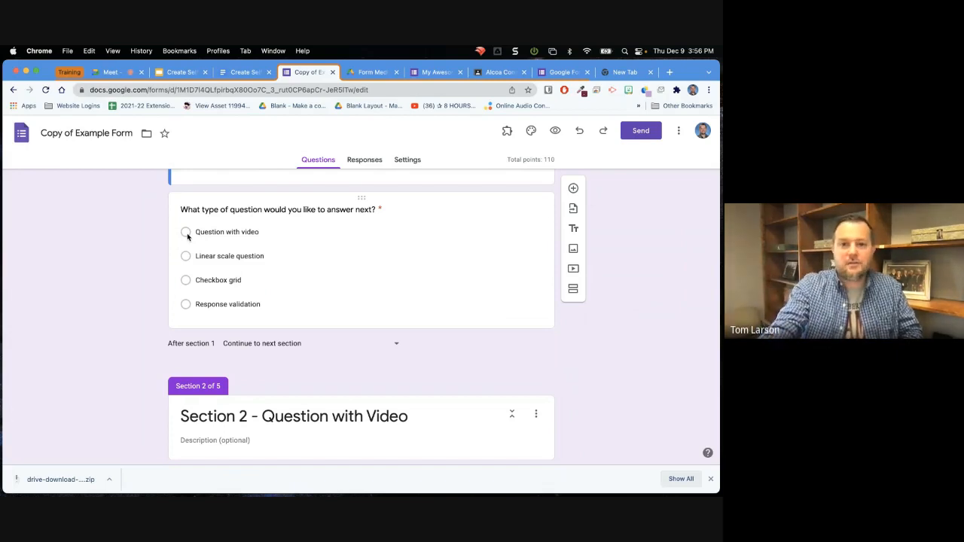
# Review the example form's video question, linear scale question and checkbox grid in sections 2 to 4.
pyautogui.scroll(-3, 188, 237)
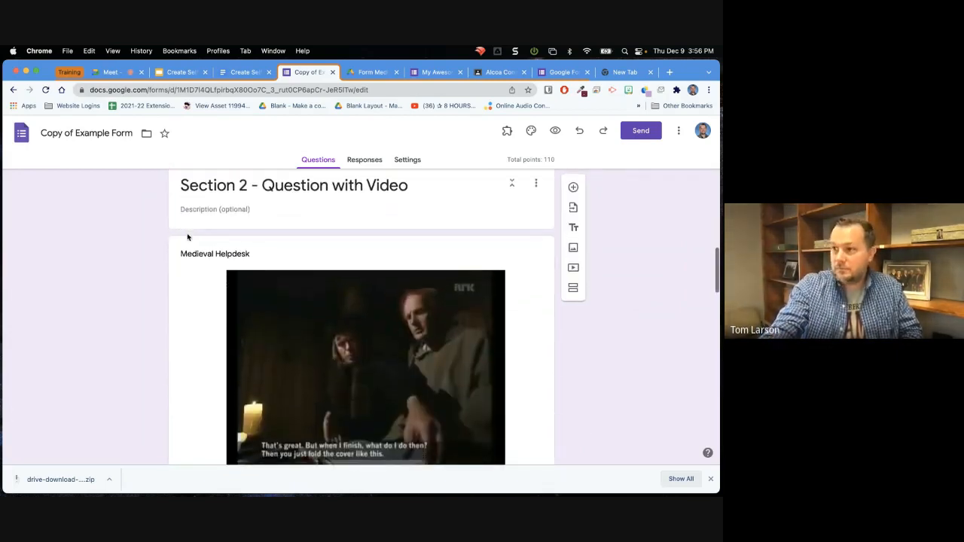
pyautogui.scroll(-3, 188, 237)
pyautogui.scroll(2, 187, 234)
pyautogui.scroll(2, 187, 235)
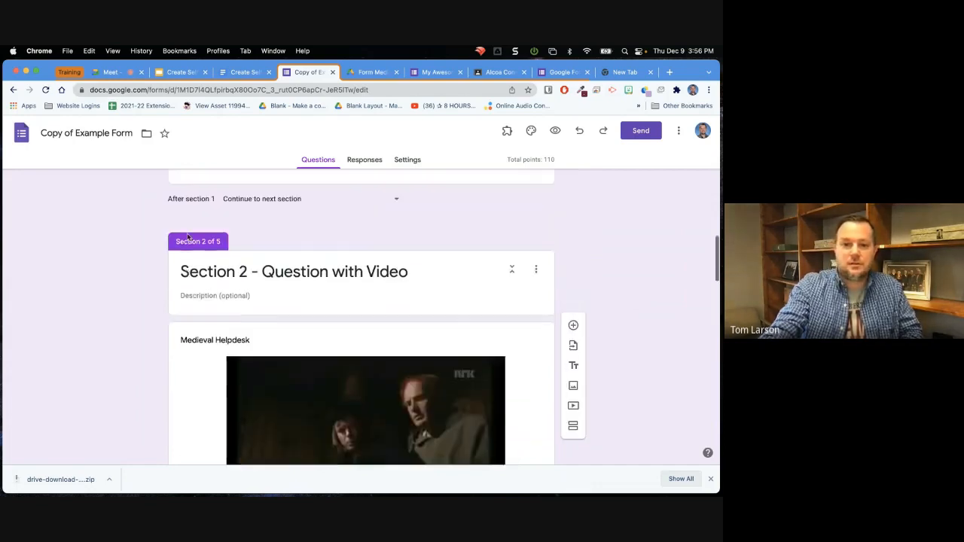
pyautogui.scroll(-4, 188, 237)
pyautogui.scroll(-2, 187, 237)
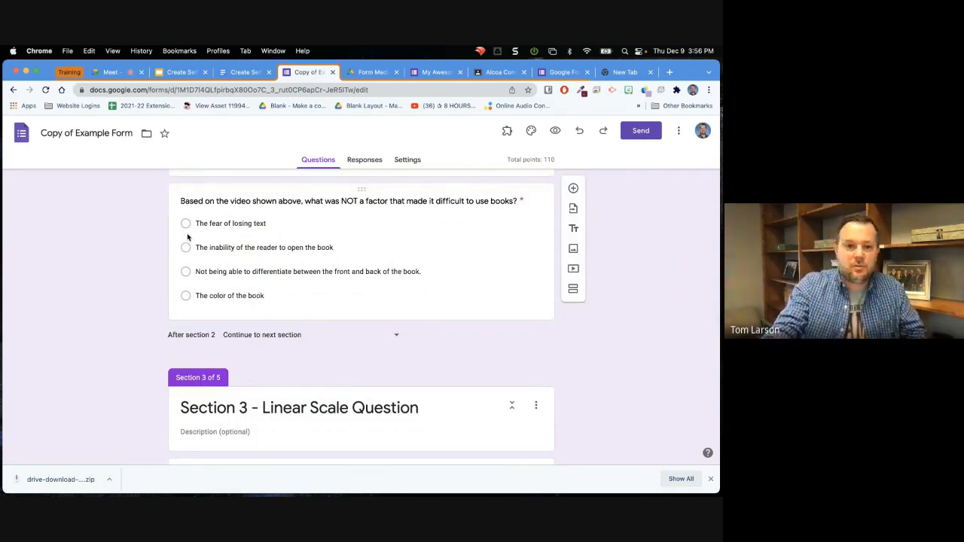
pyautogui.scroll(4, 187, 236)
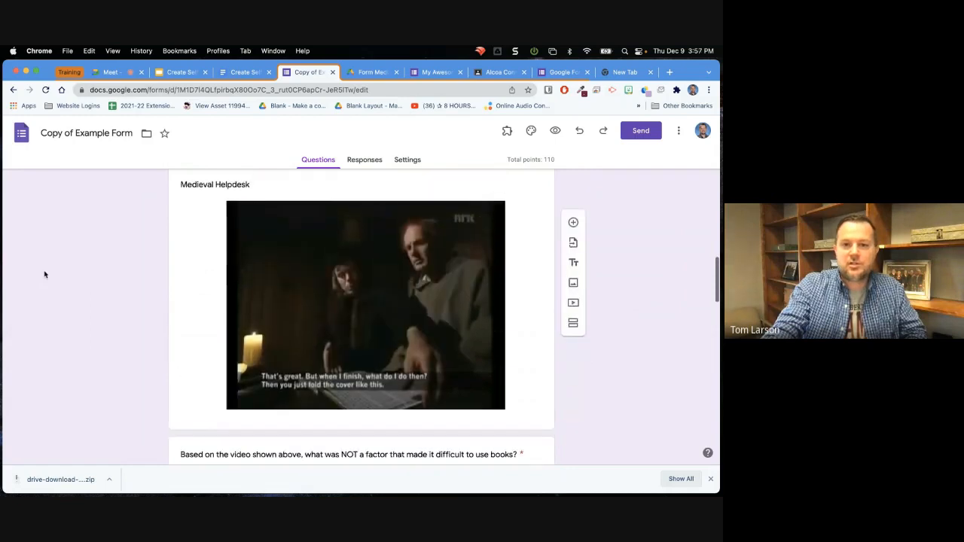
pyautogui.scroll(-1, 44, 274)
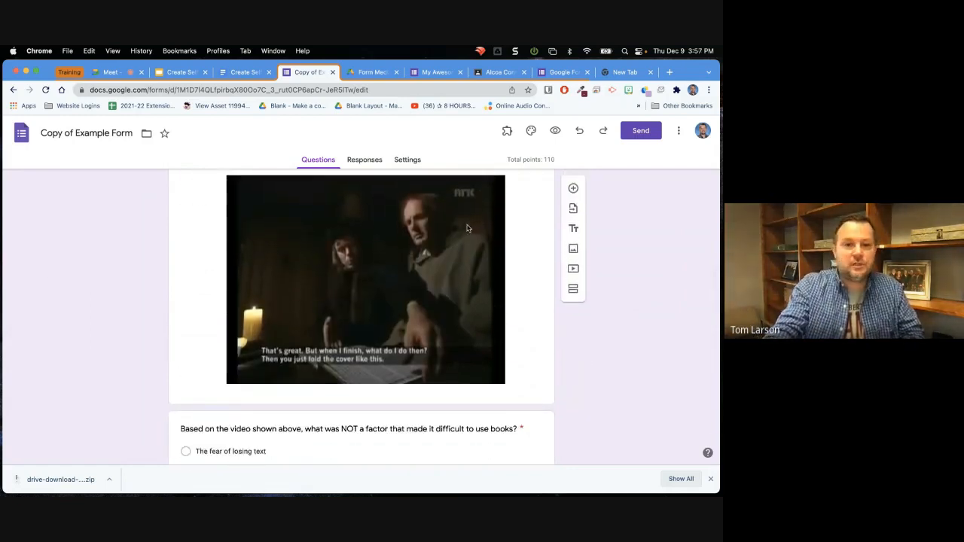
pyautogui.scroll(-3, 308, 238)
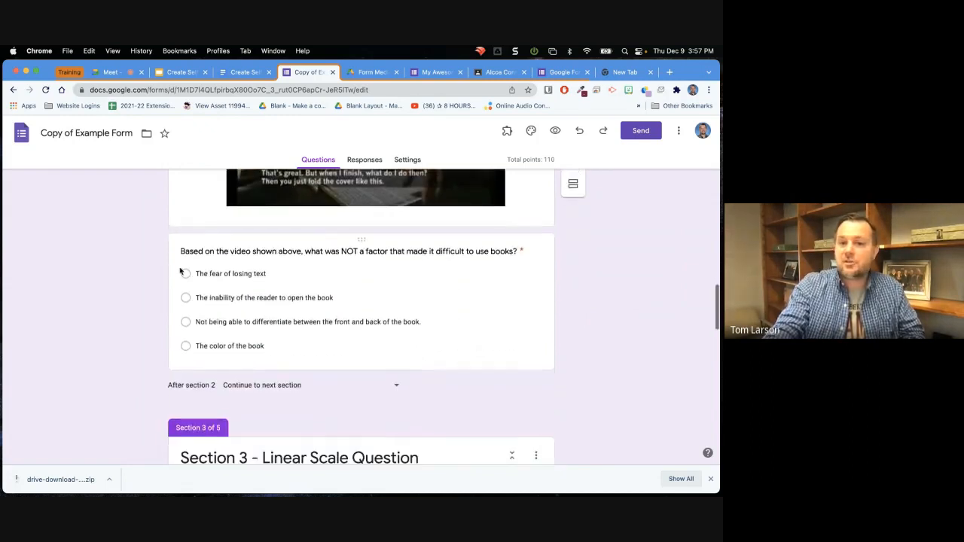
pyautogui.scroll(-5, 364, 312)
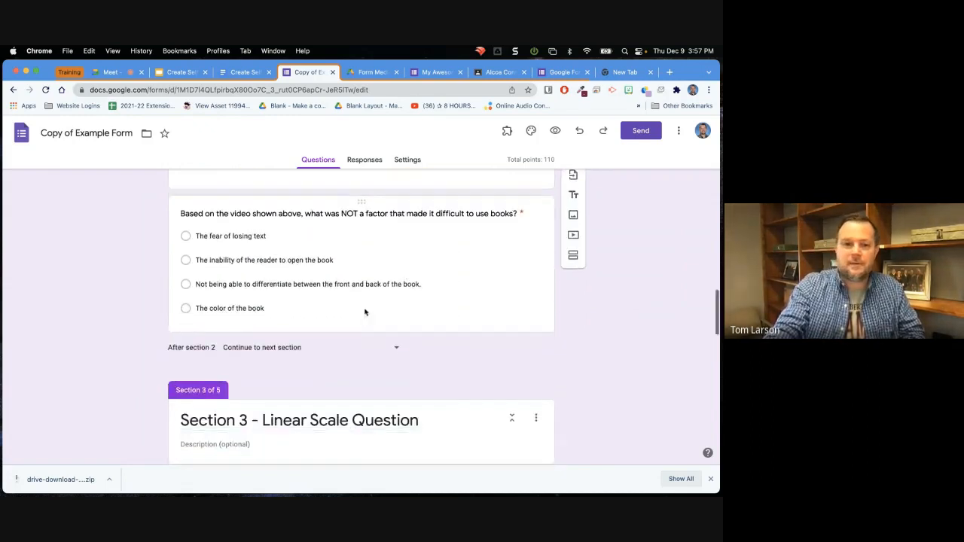
pyautogui.scroll(1, 364, 312)
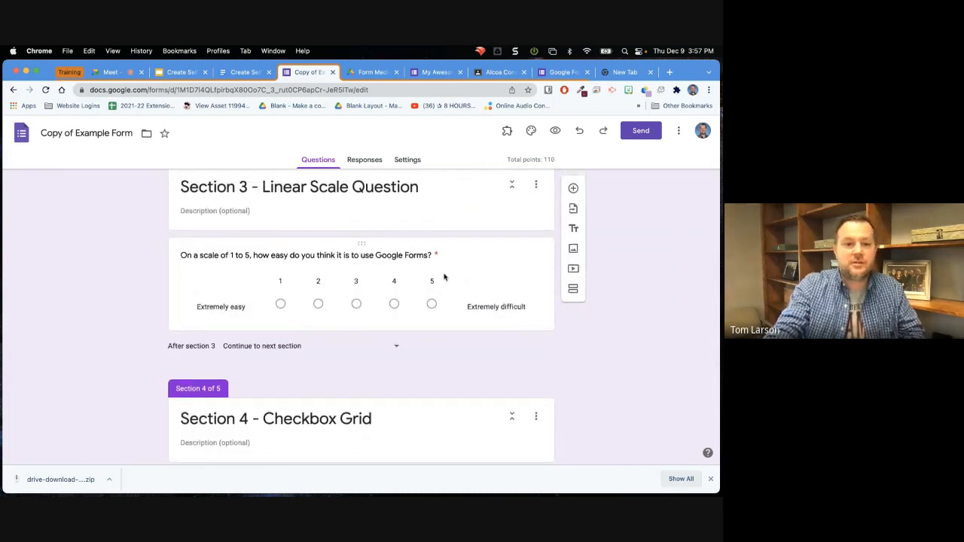
pyautogui.scroll(-4, 444, 278)
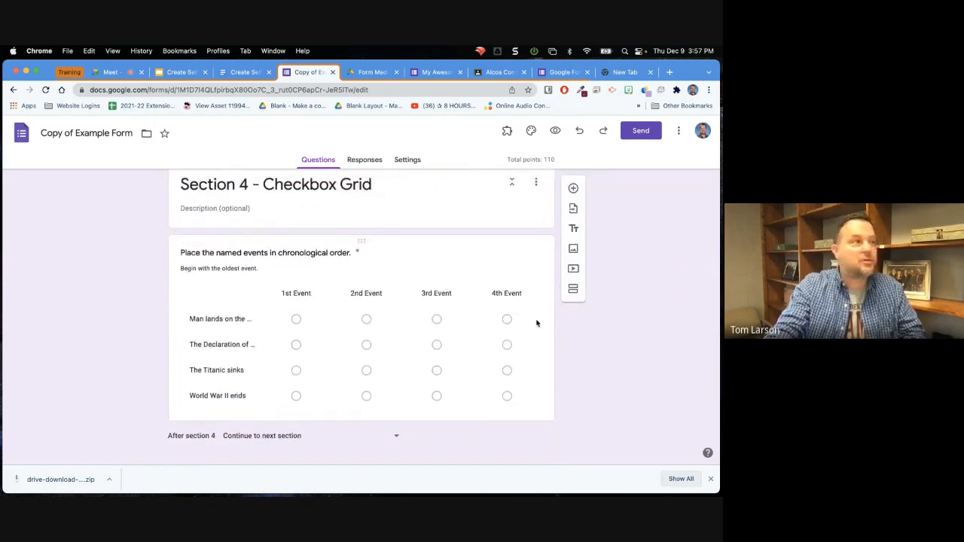
# Review section 5 of the example form, covering the school web address question with response validation and the image-based 84% question.
pyautogui.scroll(-5, 537, 323)
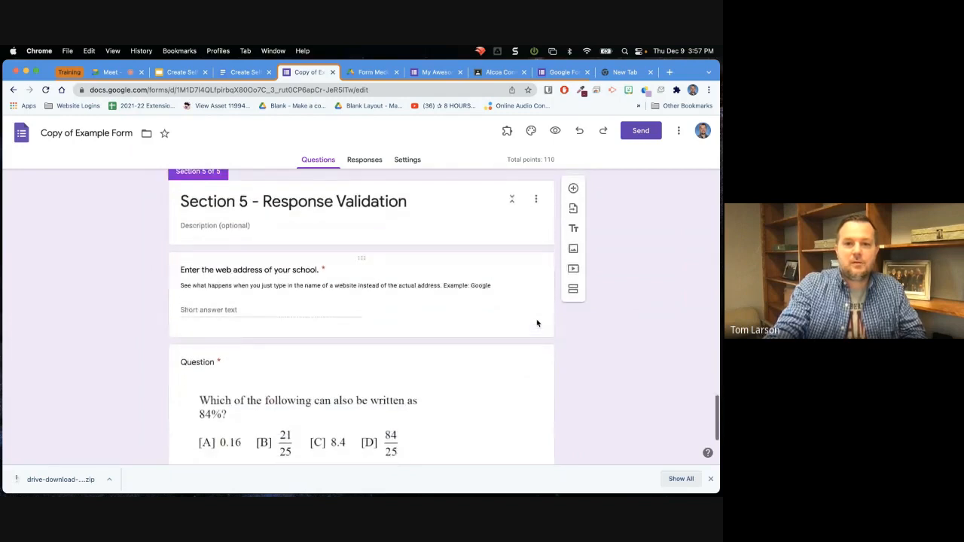
pyautogui.scroll(-3, 216, 241)
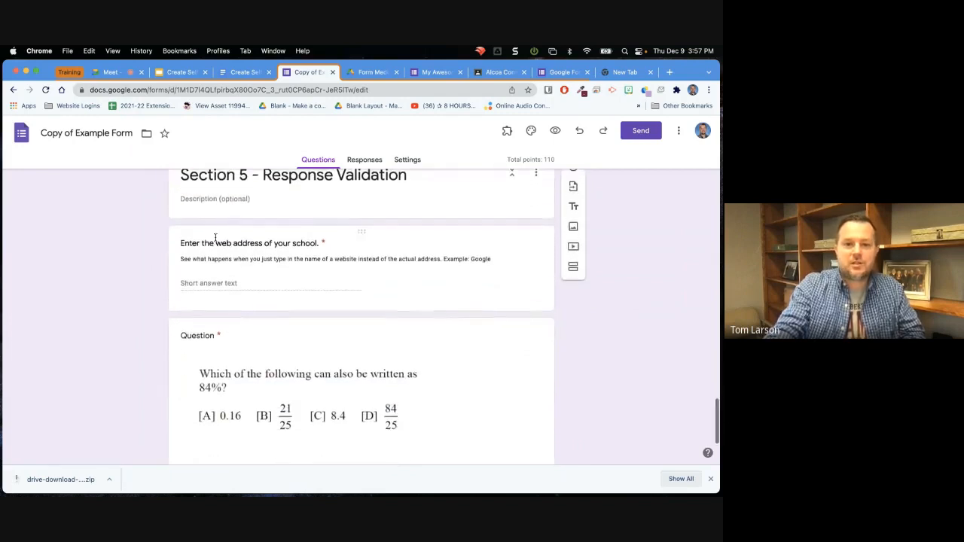
pyautogui.scroll(-2, 216, 238)
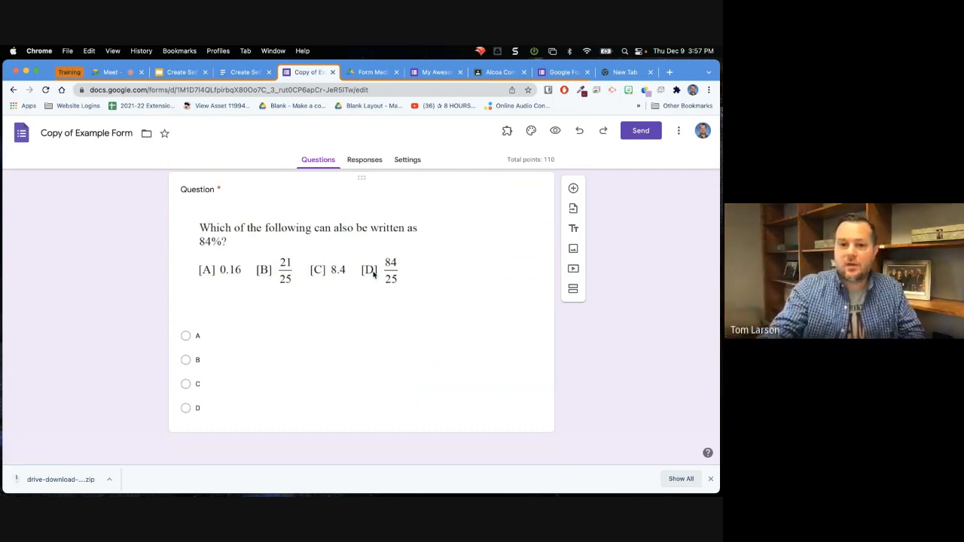
pyautogui.scroll(-20, 373, 275)
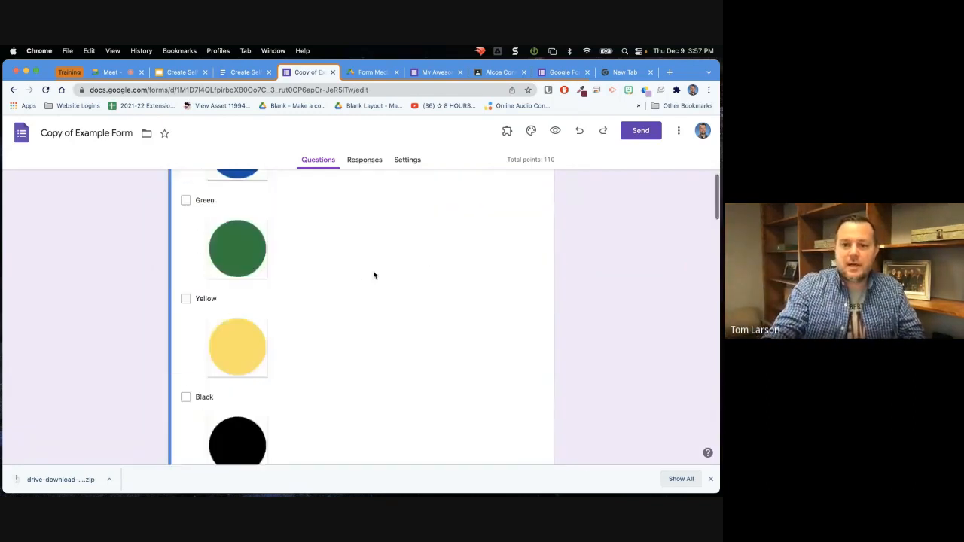
pyautogui.scroll(20, 374, 275)
pyautogui.scroll(-5, 373, 274)
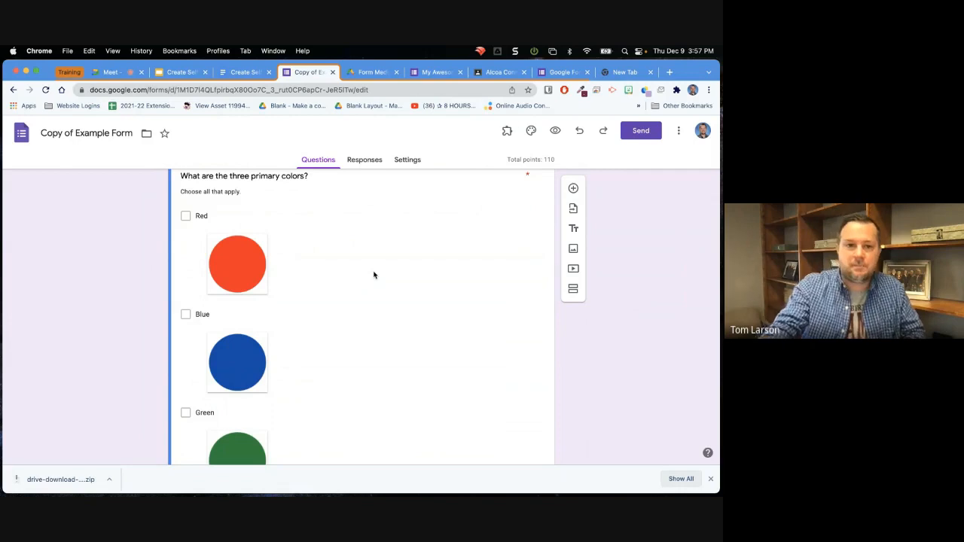
# Switch to My Awesome Form and close its theme options.
pyautogui.click(437, 72)
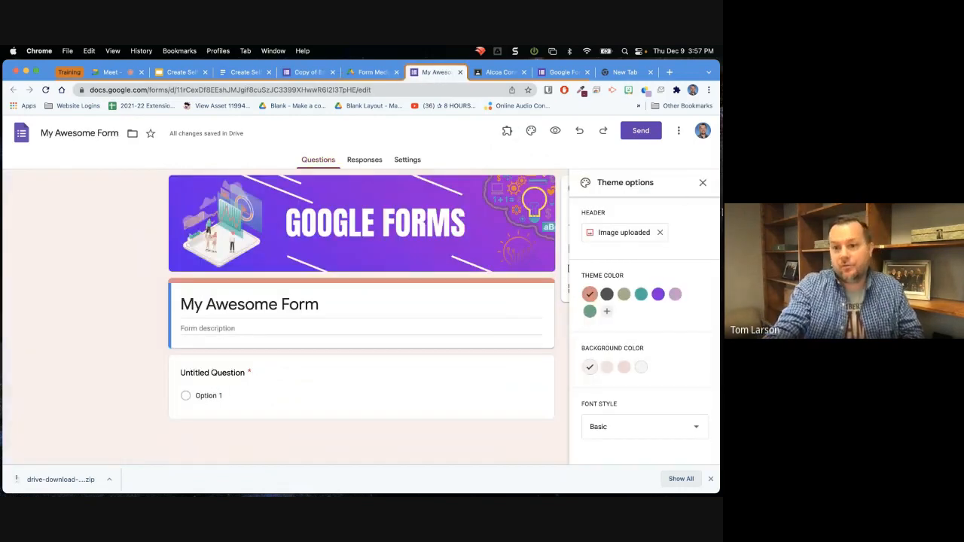
pyautogui.click(704, 183)
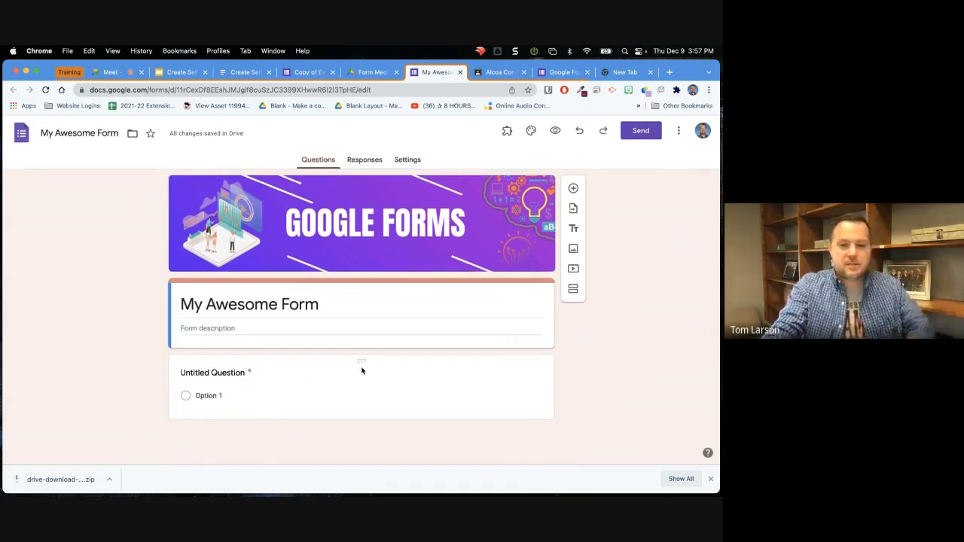
pyautogui.moveTo(359, 363); pyautogui.dragTo(359, 366)
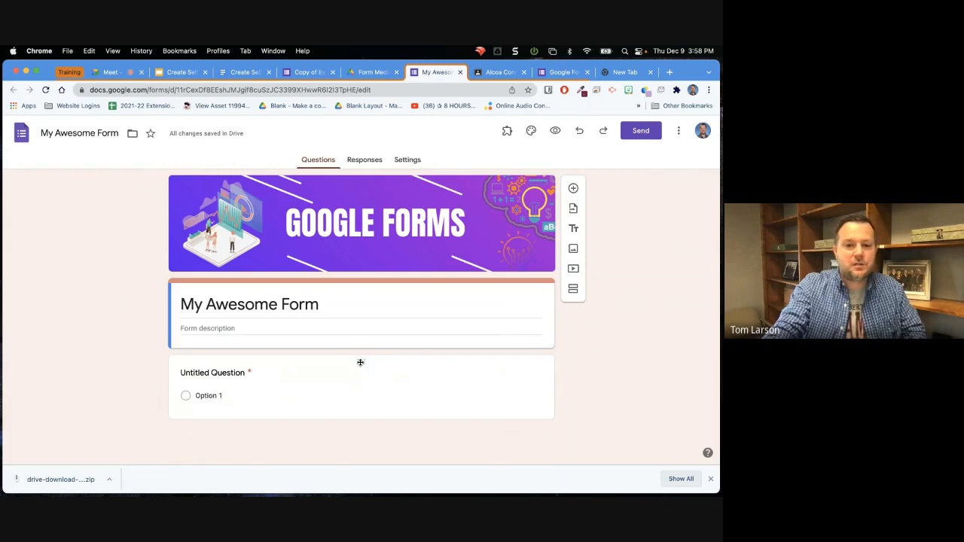
pyautogui.moveTo(361, 362)
pyautogui.mouseDown()
pyautogui.moveTo(361, 390)
pyautogui.moveTo(361, 362)
pyautogui.mouseUp()
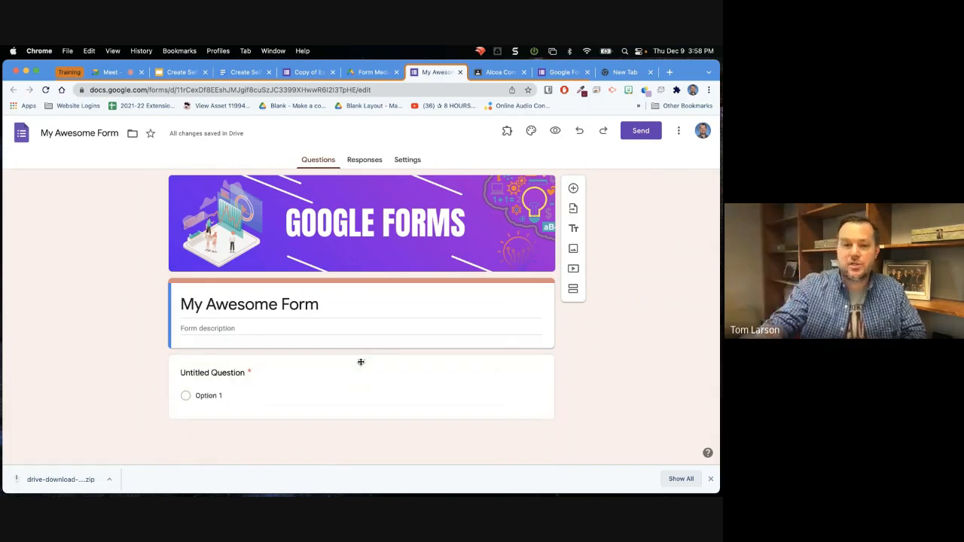
pyautogui.moveTo(361, 362); pyautogui.dragTo(360, 362)
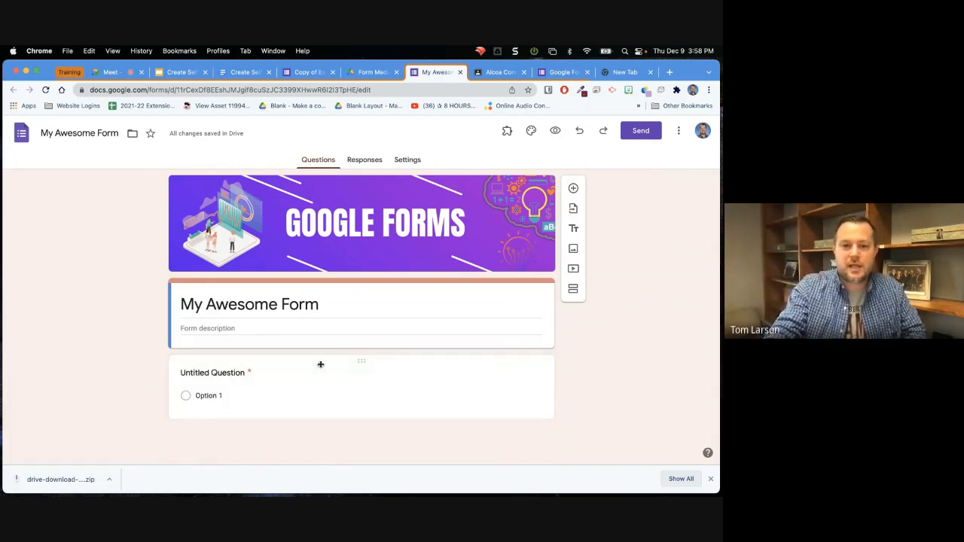
# Replace the untitled question's text with "What is 5 + 5?".
pyautogui.click(212, 374)
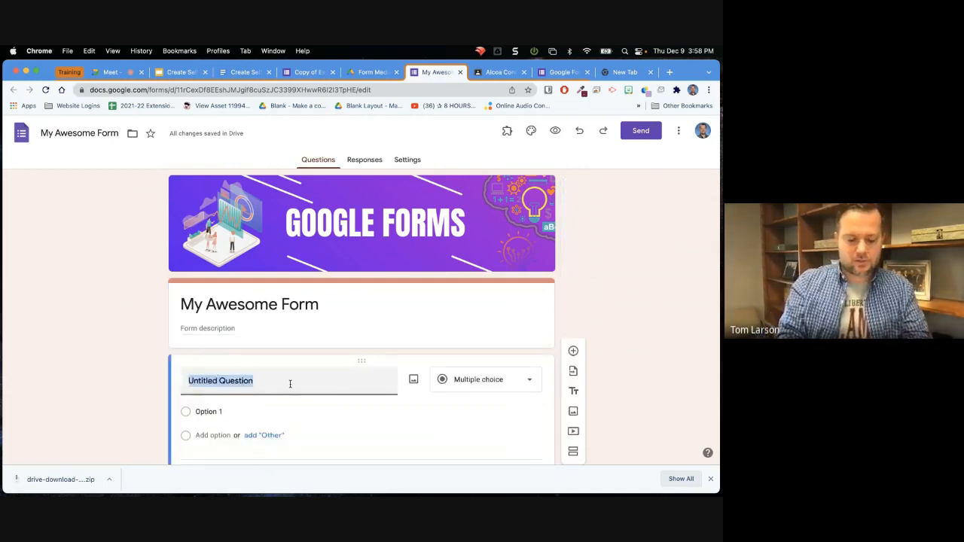
pyautogui.write('What is ')
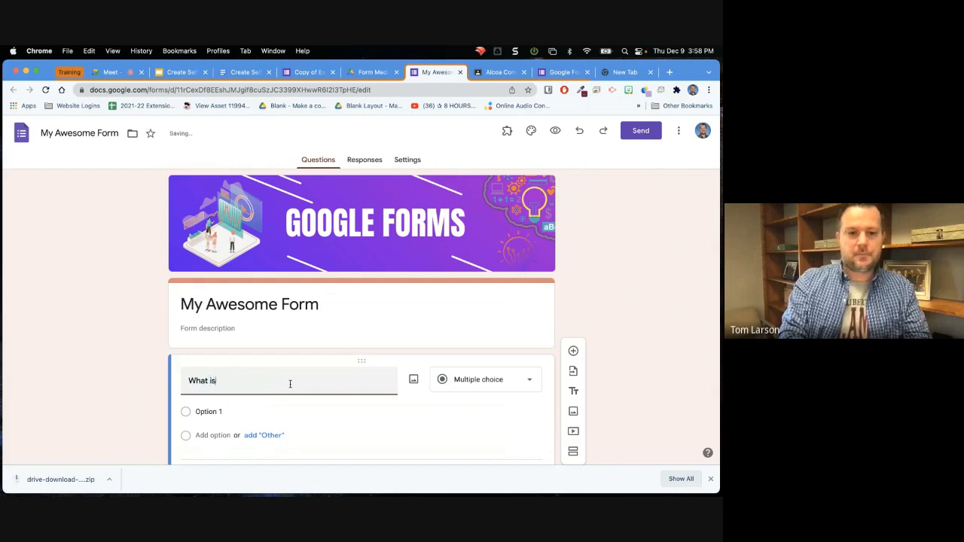
pyautogui.write('5 ')
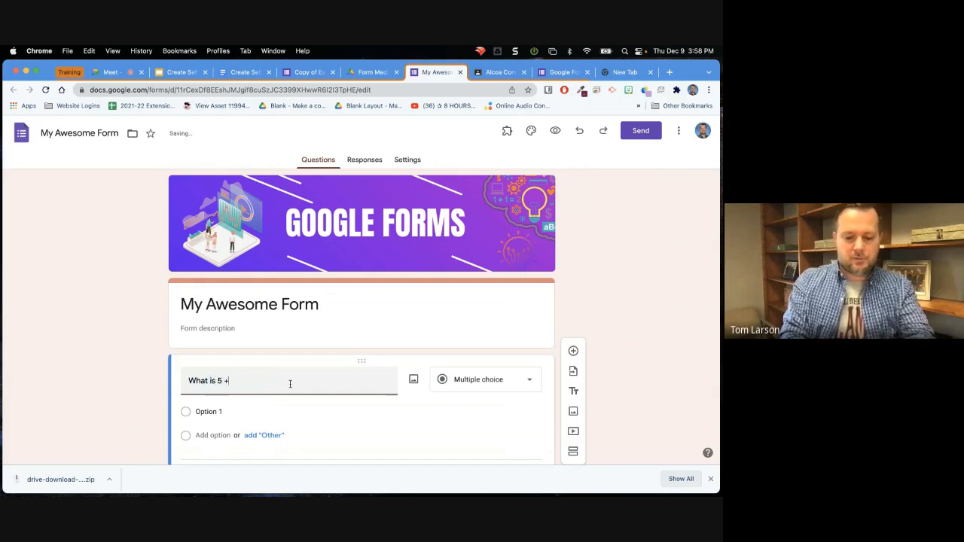
pyautogui.write('+ 5?')
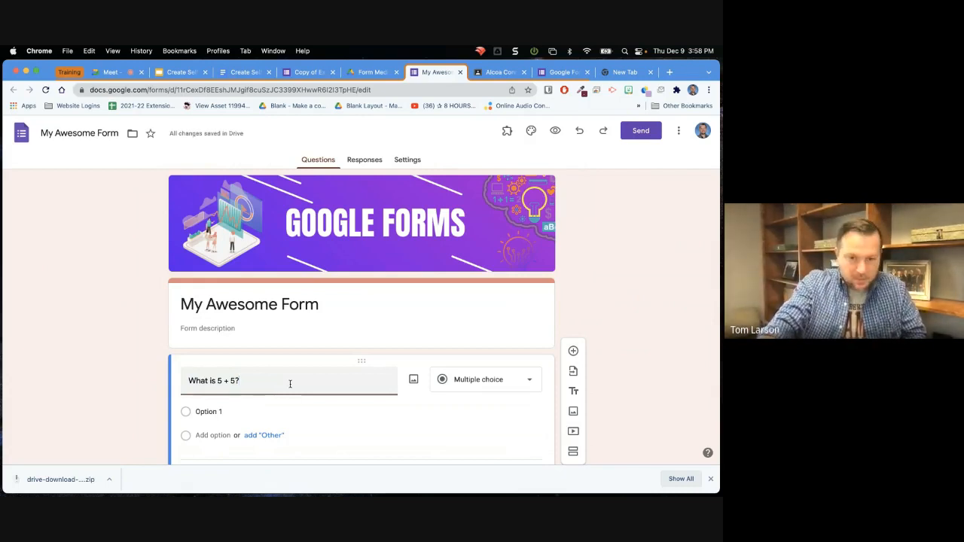
# Keep the 5 + 5 question as multiple choice and give it the answer options 10, 12 and 15.
pyautogui.scroll(-2, 252, 392)
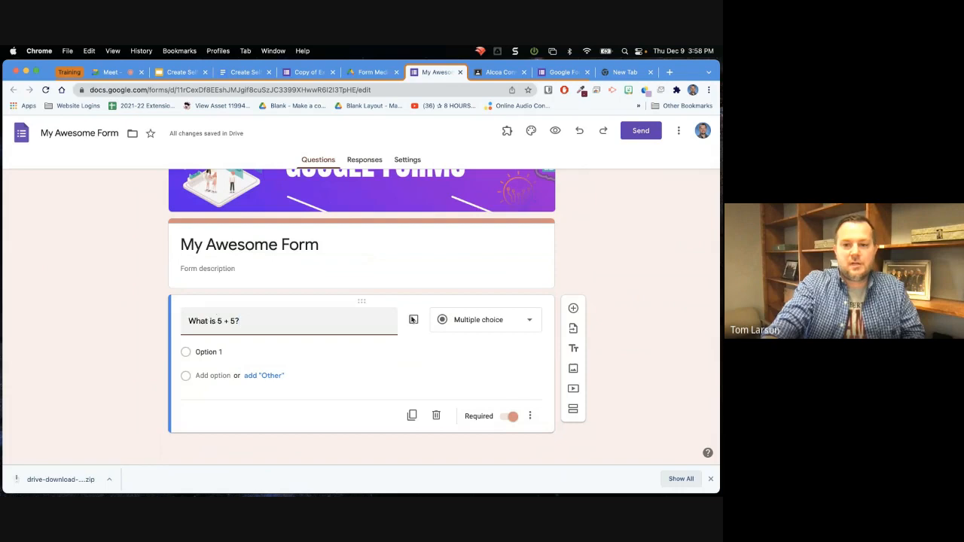
pyautogui.click(529, 321)
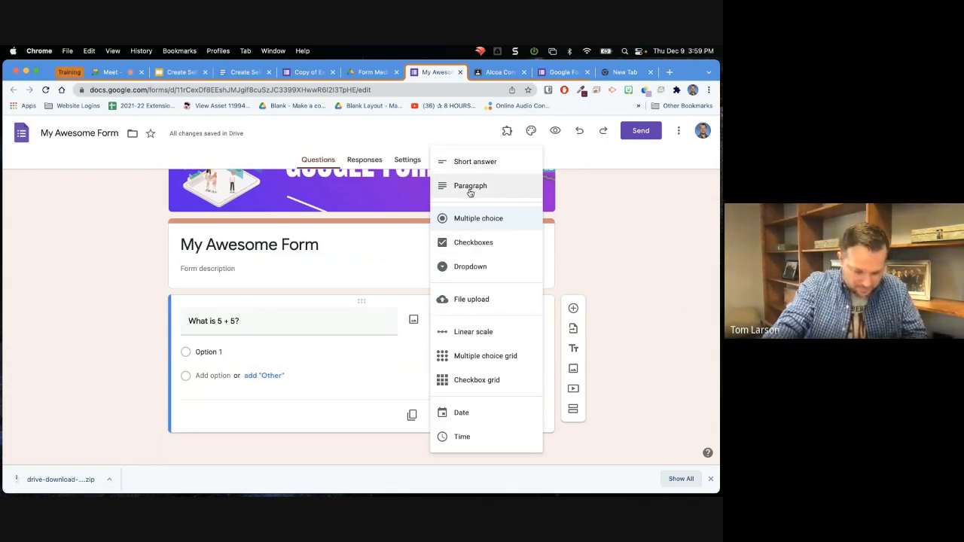
pyautogui.click(251, 351)
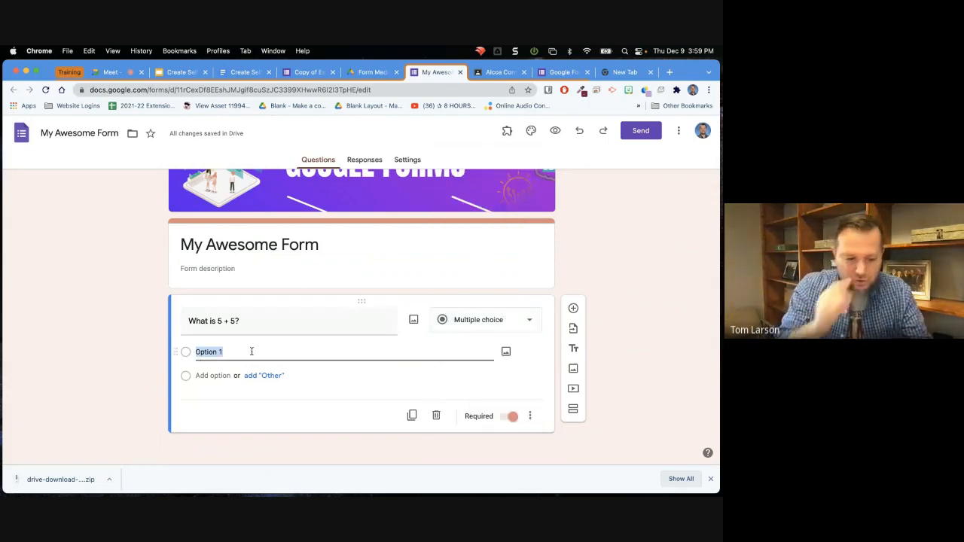
pyautogui.write('10')
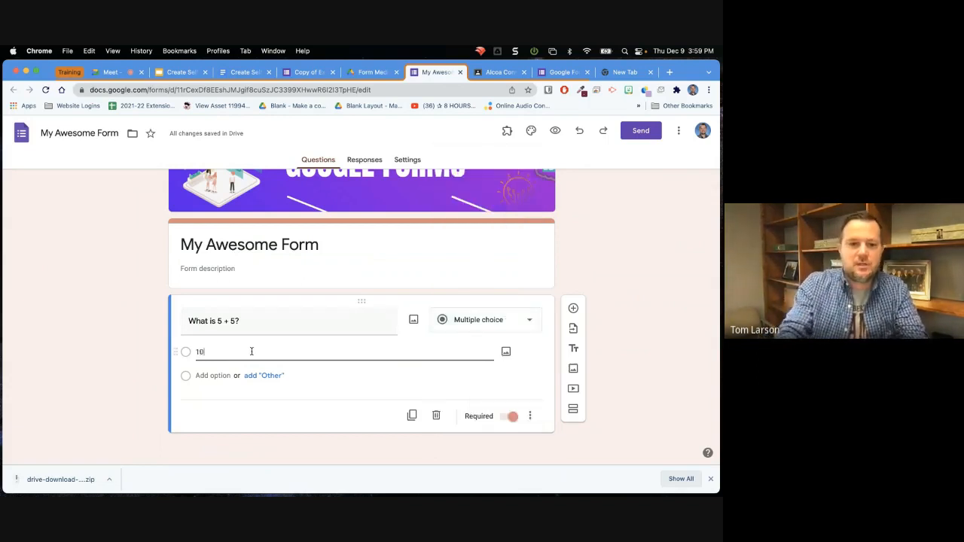
pyautogui.click(216, 375)
pyautogui.write('12')
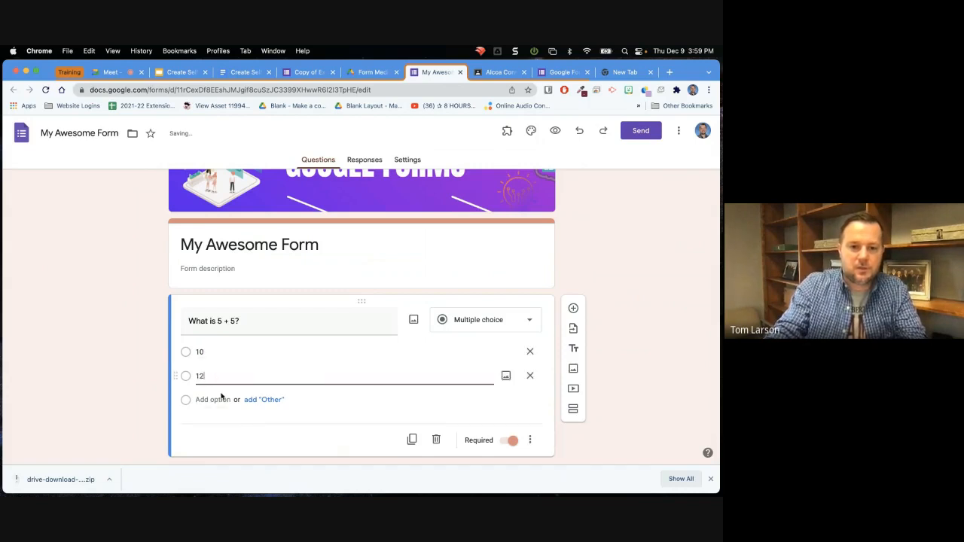
pyautogui.click(204, 399)
pyautogui.write('15')
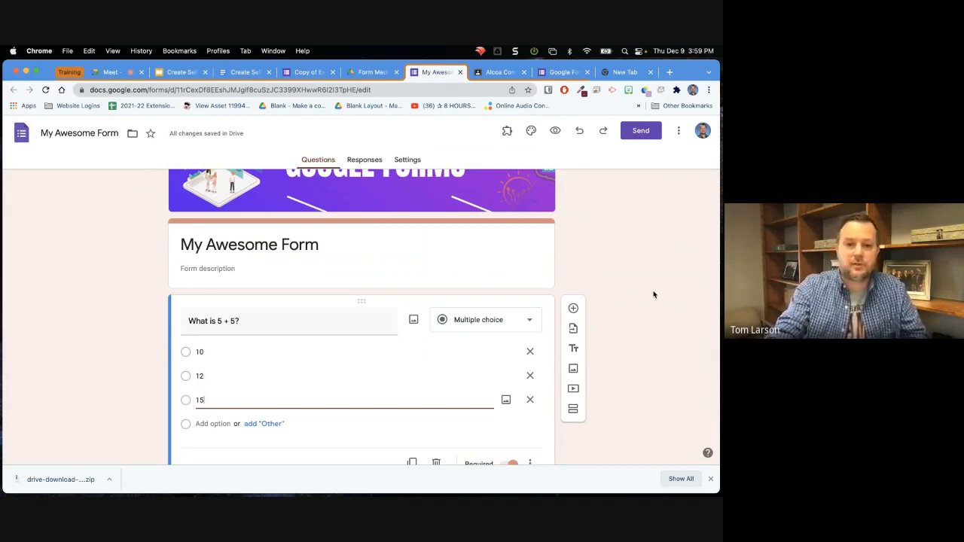
# Review the additional options available for the 5 + 5 question, including description, section branching and option shuffling.
pyautogui.scroll(-2, 647, 293)
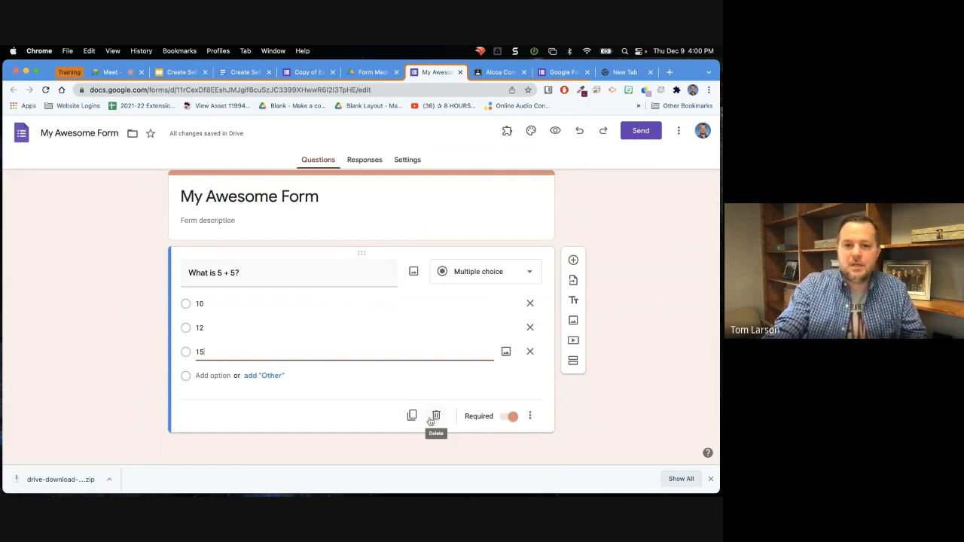
pyautogui.click(531, 420)
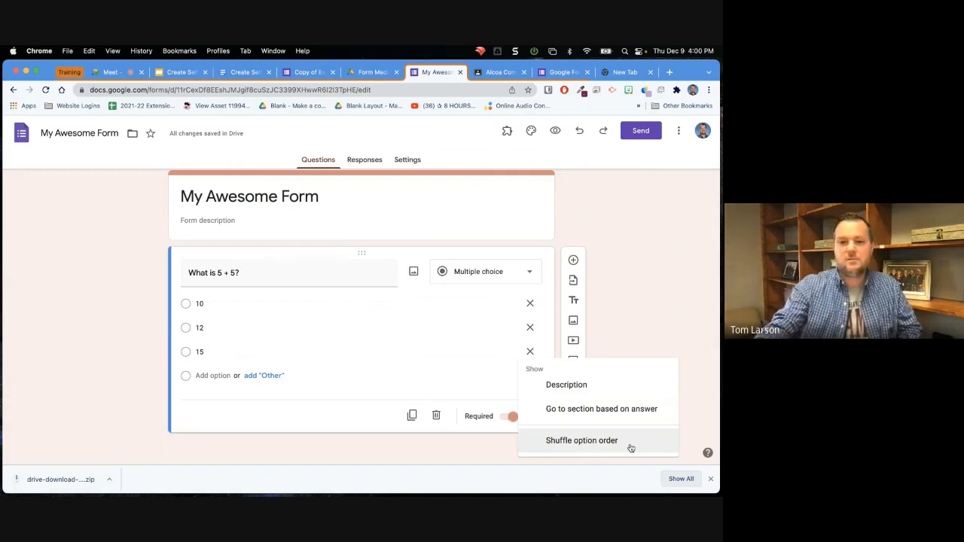
pyautogui.click(581, 231)
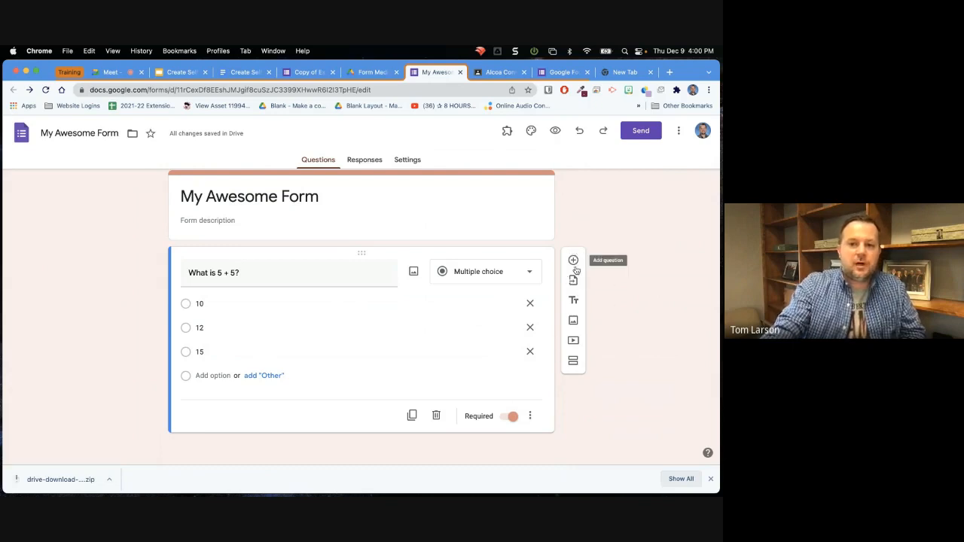
# Add a new section after the 5 + 5 question and title it "Section 2".
pyautogui.click(573, 364)
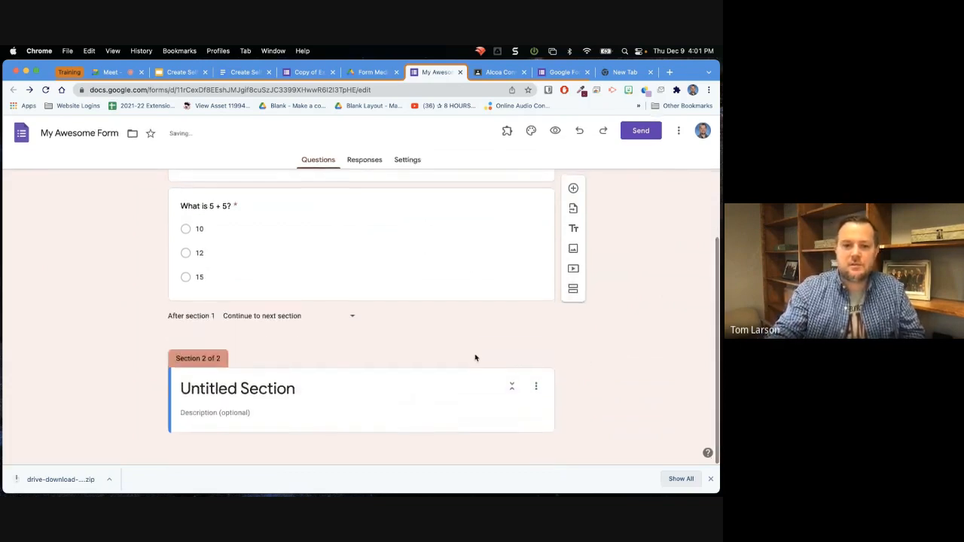
pyautogui.click(306, 390)
pyautogui.moveTo(306, 390); pyautogui.dragTo(156, 390)
pyautogui.write('Sec')
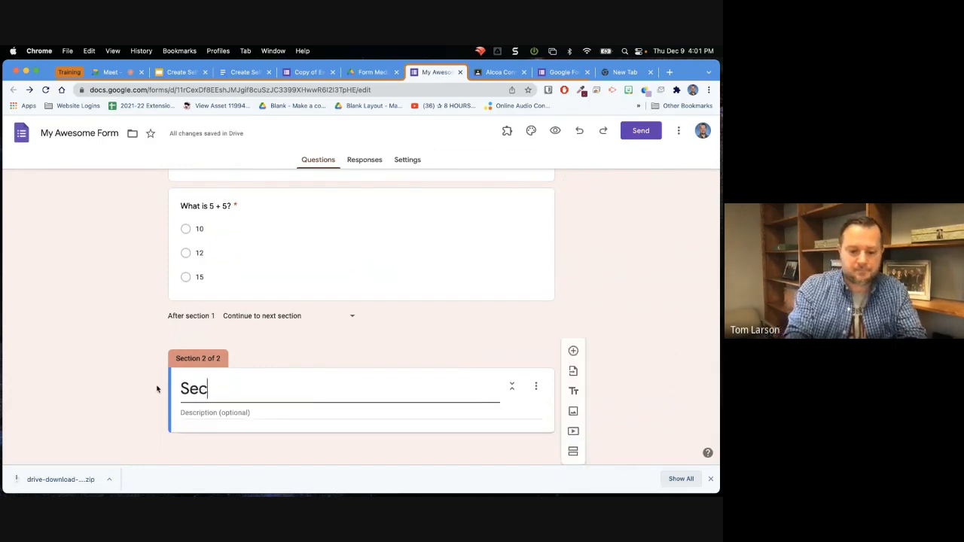
pyautogui.write('tion 2')
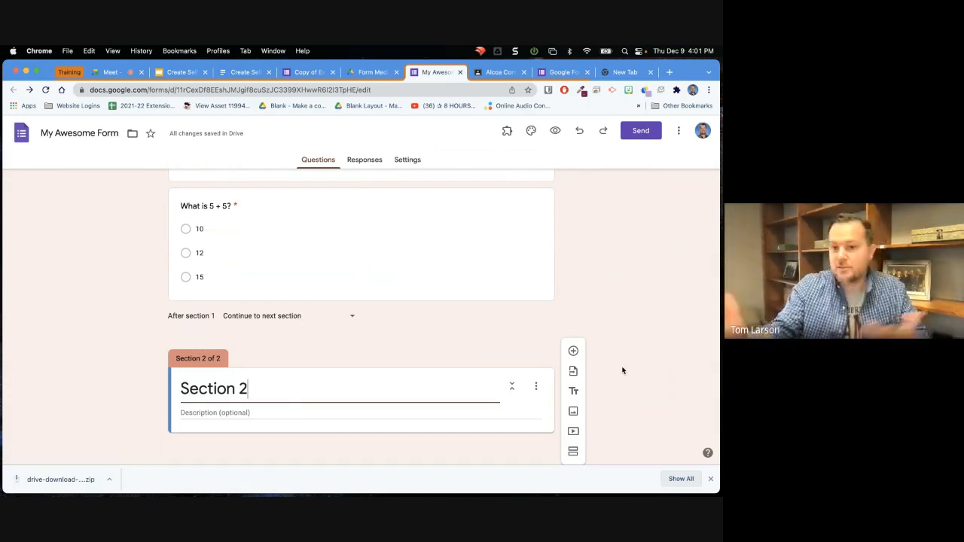
pyautogui.click(620, 369)
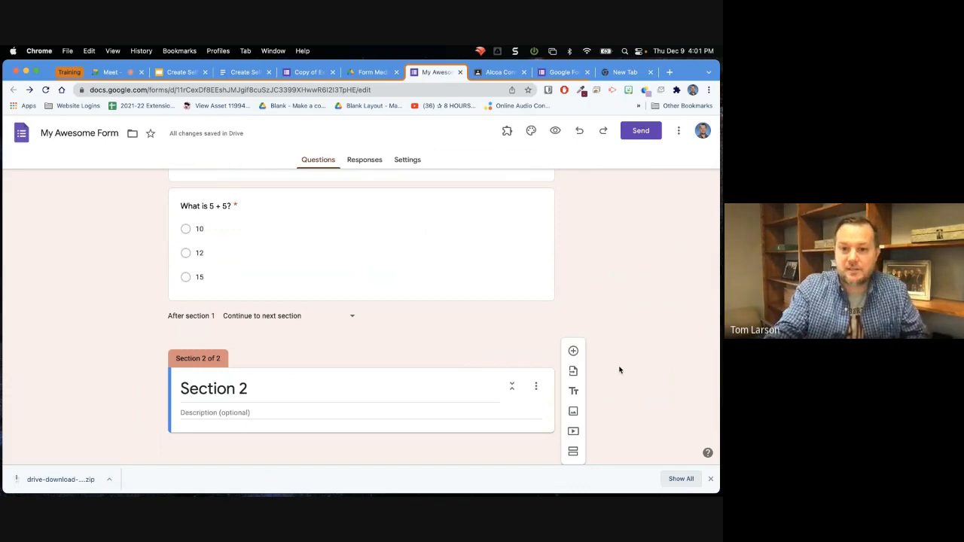
# Collapse and re-expand Section 2, and review the duplicate, move, delete and merge actions available for it.
pyautogui.click(511, 388)
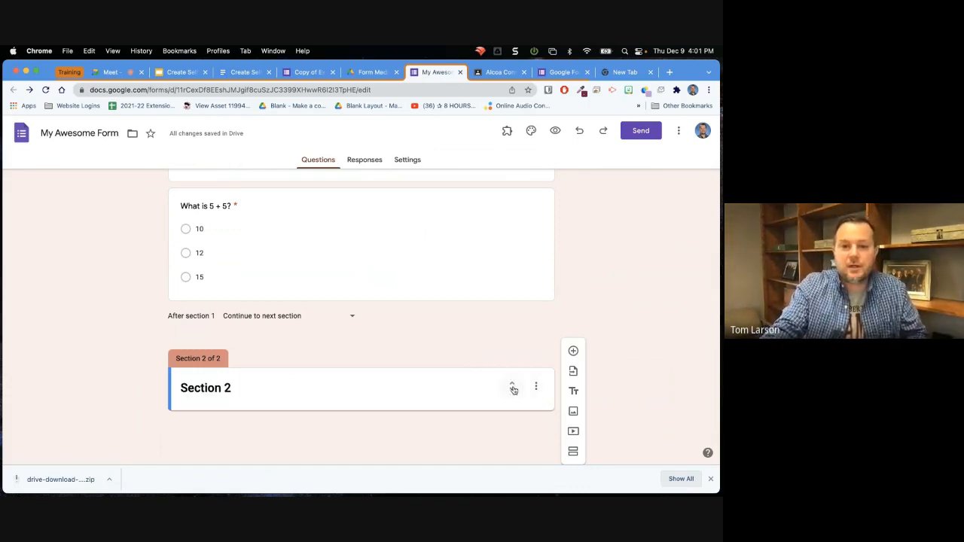
pyautogui.click(512, 388)
pyautogui.click(537, 389)
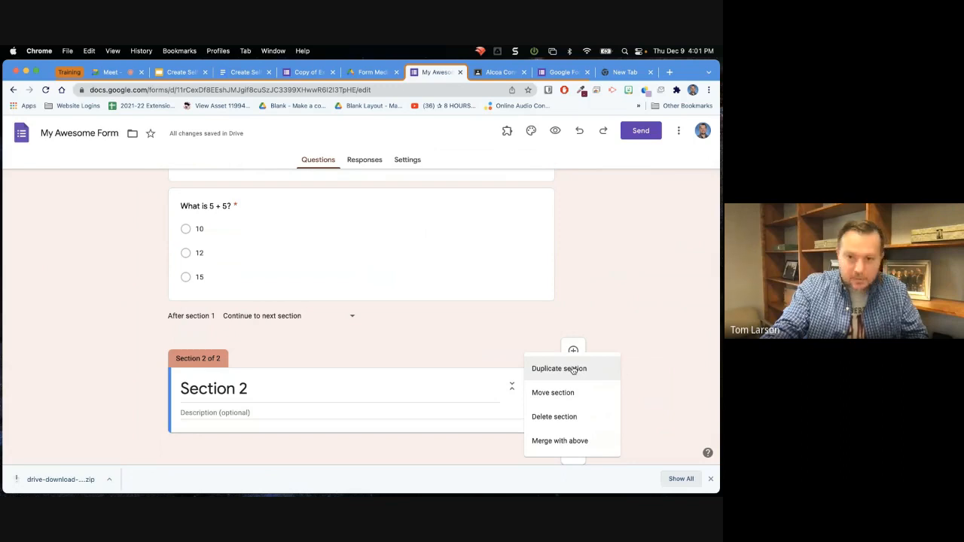
pyautogui.click(586, 300)
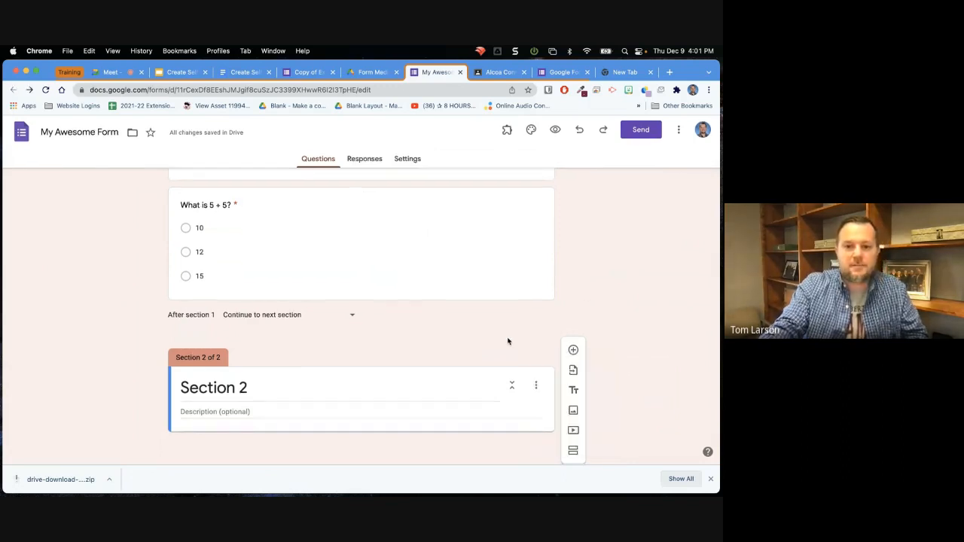
# Show a description field on the "What is 5 + 5?" question.
pyautogui.scroll(2, 507, 341)
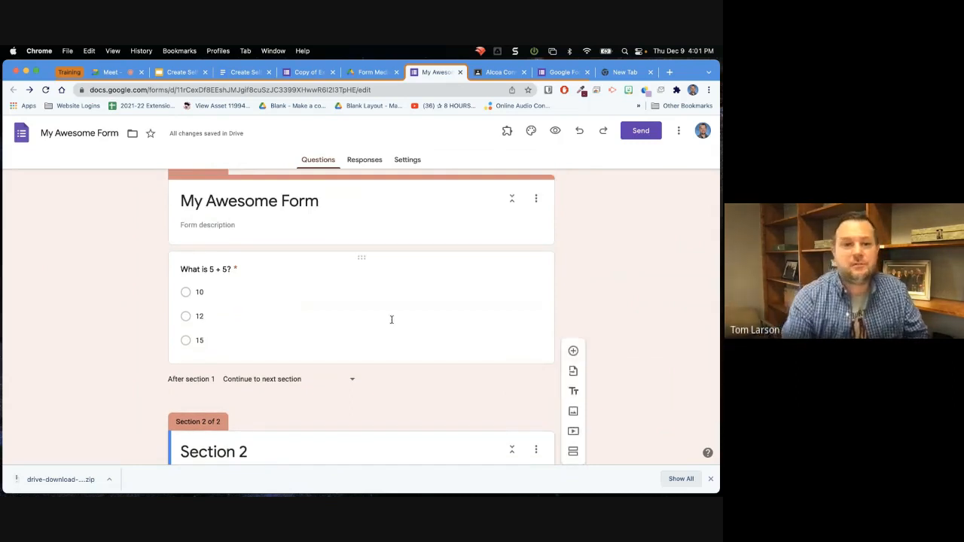
pyautogui.scroll(-2, 407, 302)
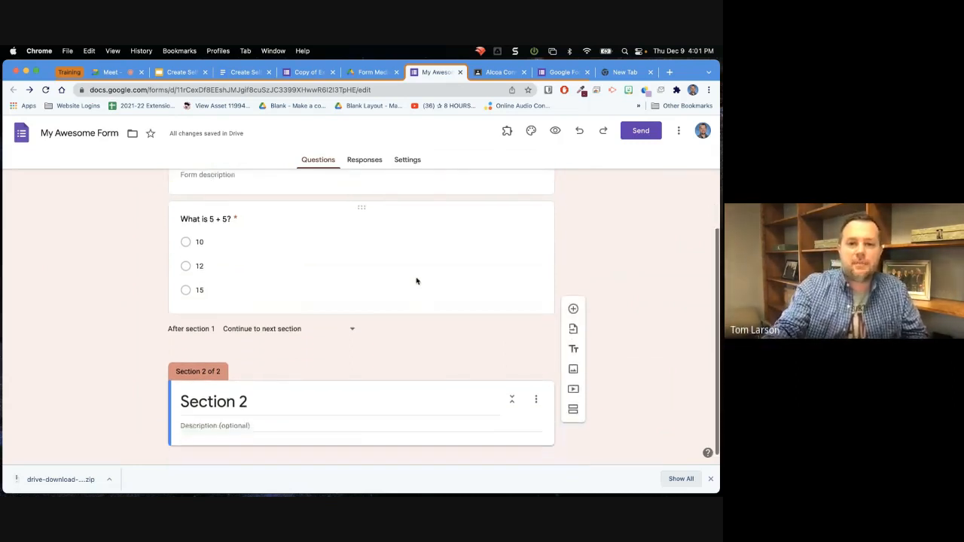
pyautogui.scroll(2, 384, 271)
pyautogui.click(361, 265)
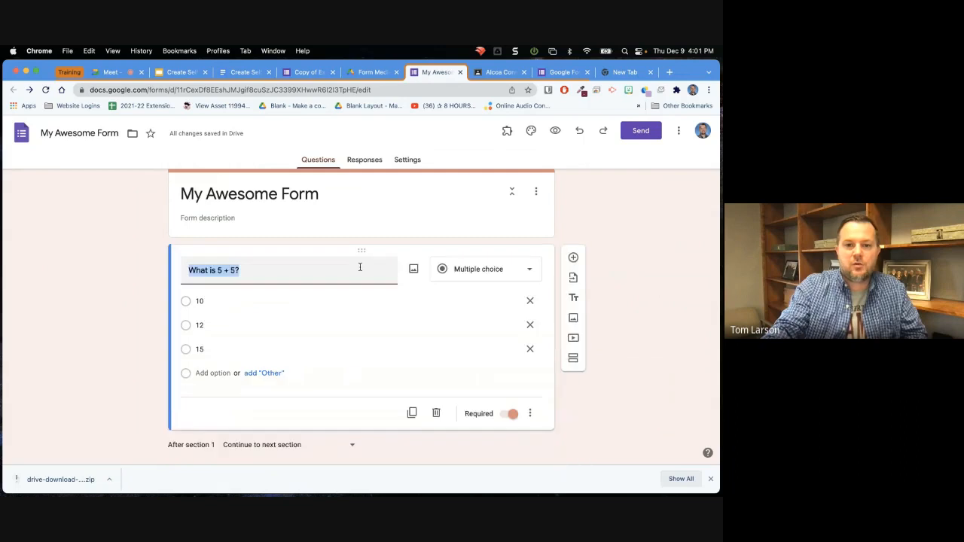
pyautogui.click(530, 414)
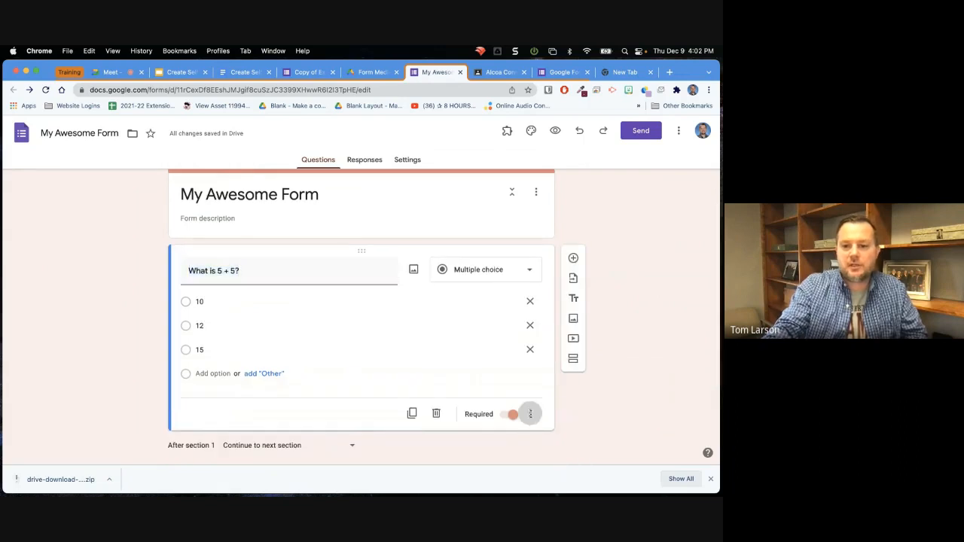
pyautogui.click(564, 394)
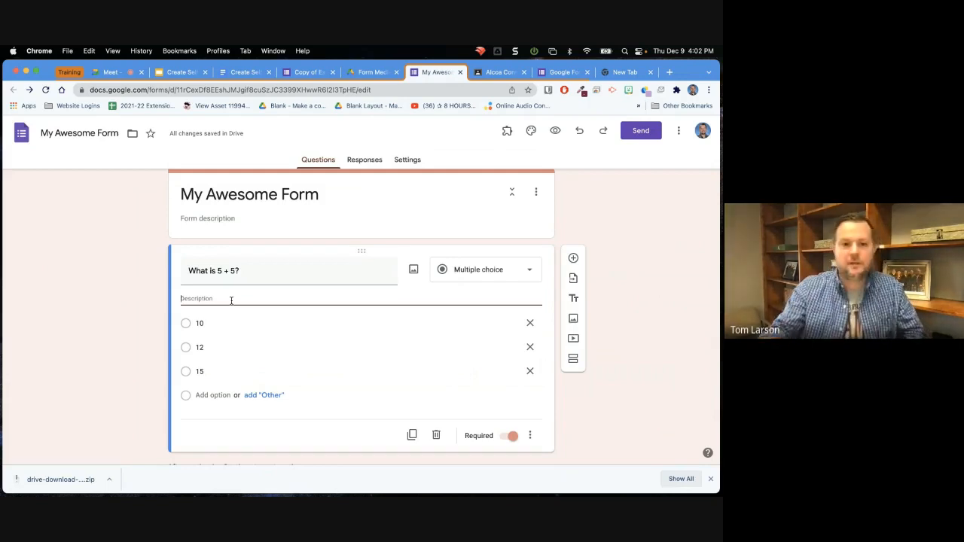
# Check the primary colors question in the copied example form and return to My Awesome Form.
pyautogui.click(593, 413)
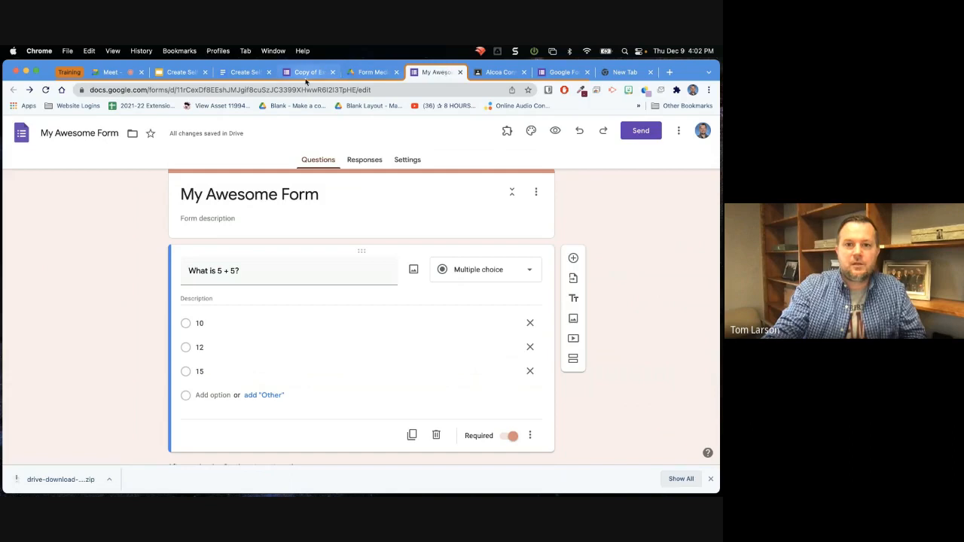
pyautogui.click(309, 76)
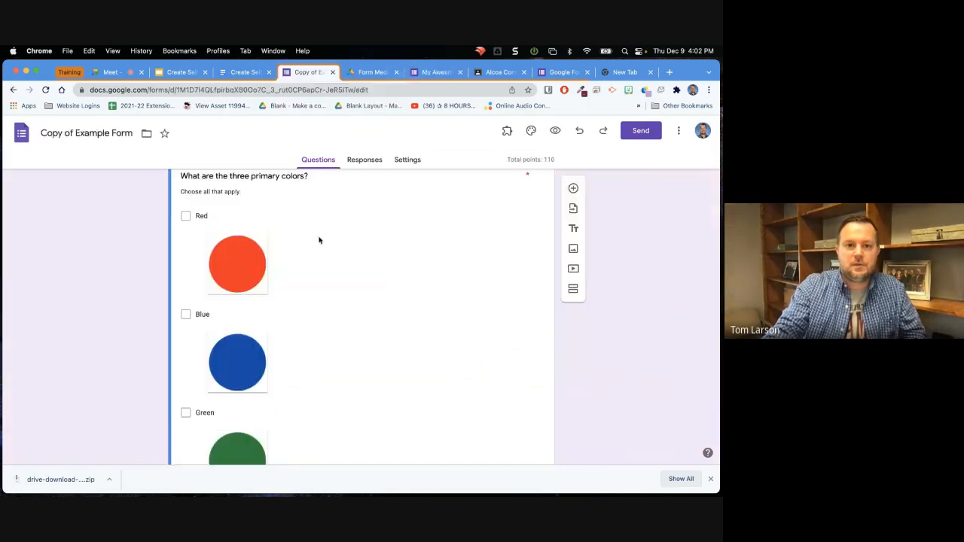
pyautogui.scroll(1, 319, 240)
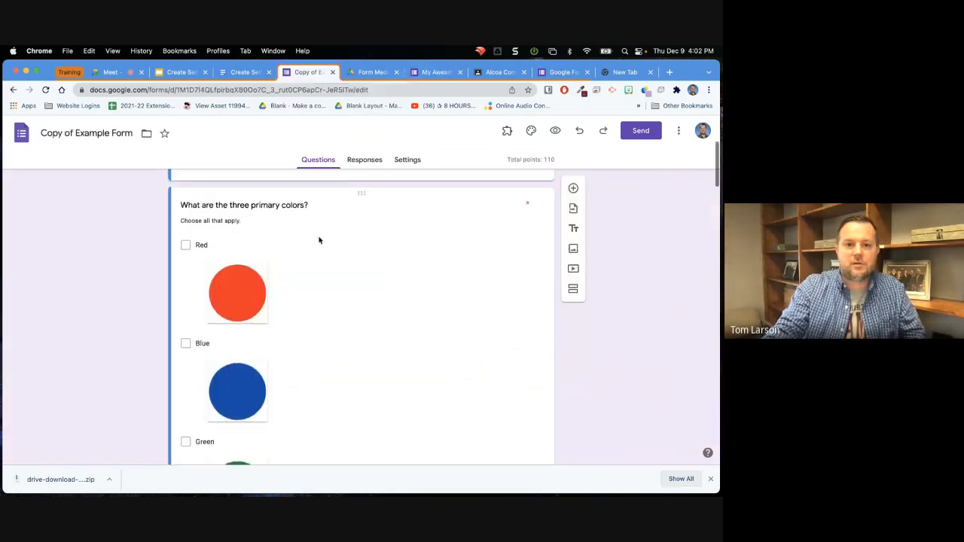
pyautogui.scroll(-1, 319, 239)
pyautogui.click(435, 73)
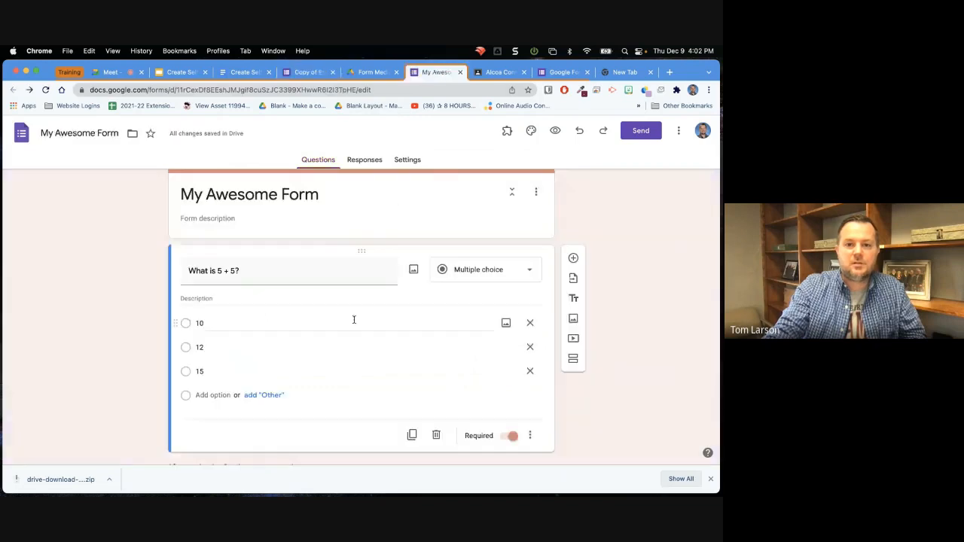
# Add a question after "What is 5 + 5?" in Section 1 and enter "What are the three primary colors?" as its text.
pyautogui.scroll(-1, 314, 319)
pyautogui.scroll(1, 314, 320)
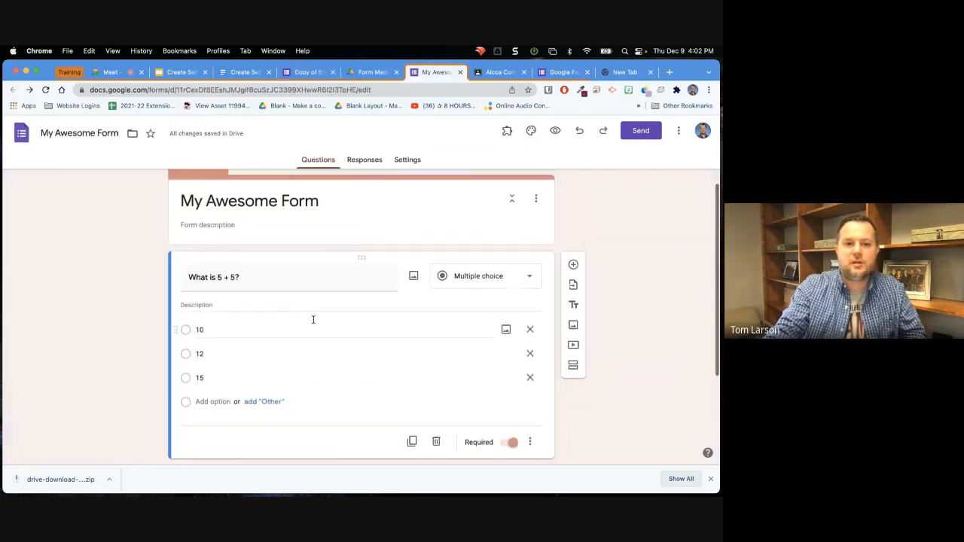
pyautogui.scroll(-1, 313, 319)
pyautogui.scroll(-1, 314, 319)
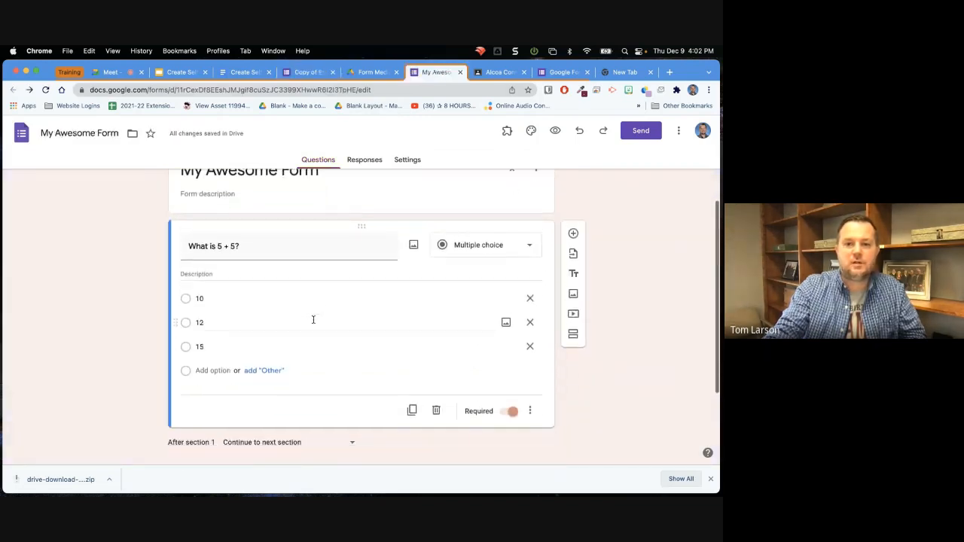
pyautogui.click(572, 236)
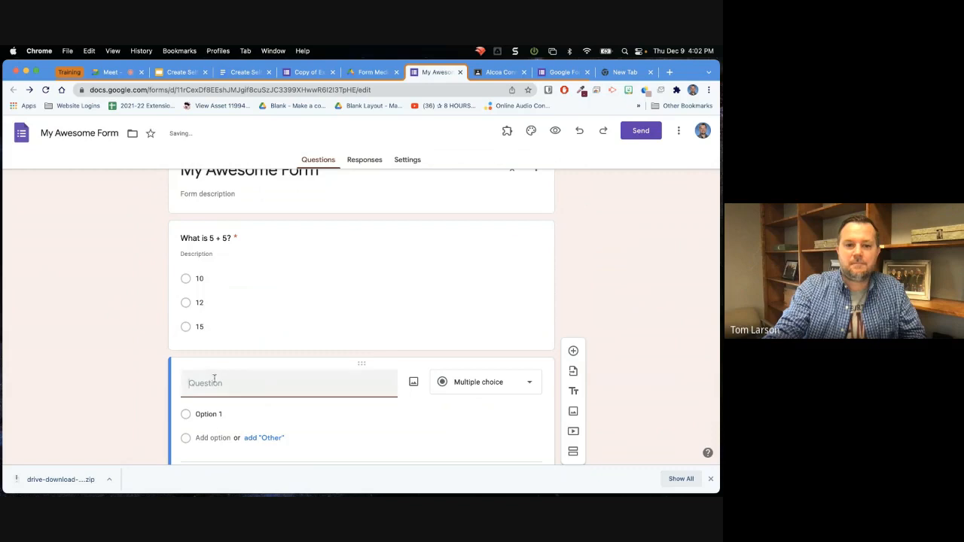
pyautogui.click(304, 72)
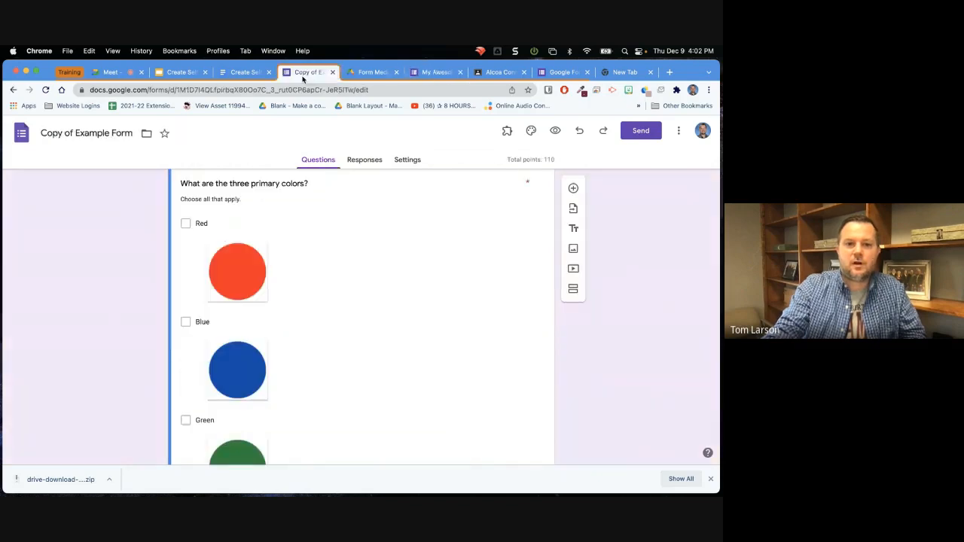
pyautogui.click(435, 72)
pyautogui.write('W')
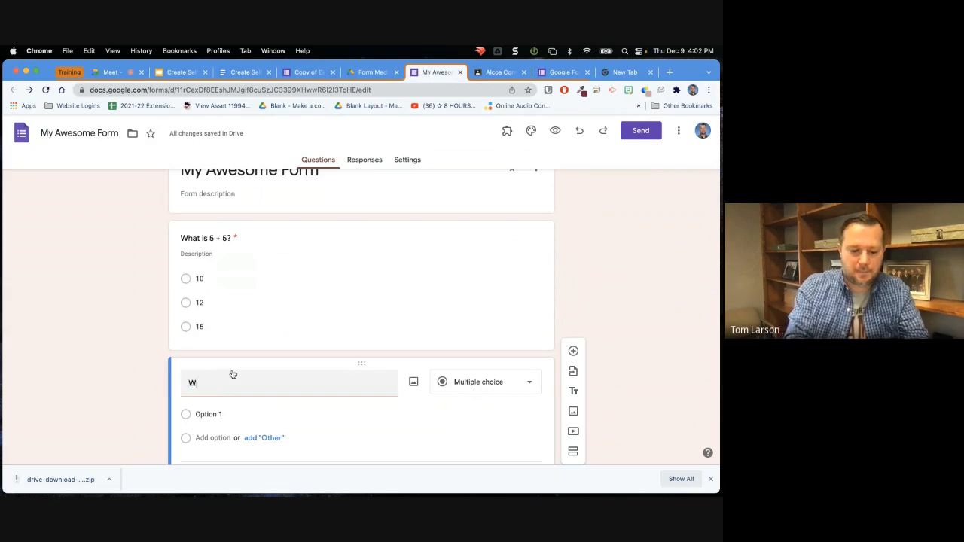
pyautogui.write('hat are the thr')
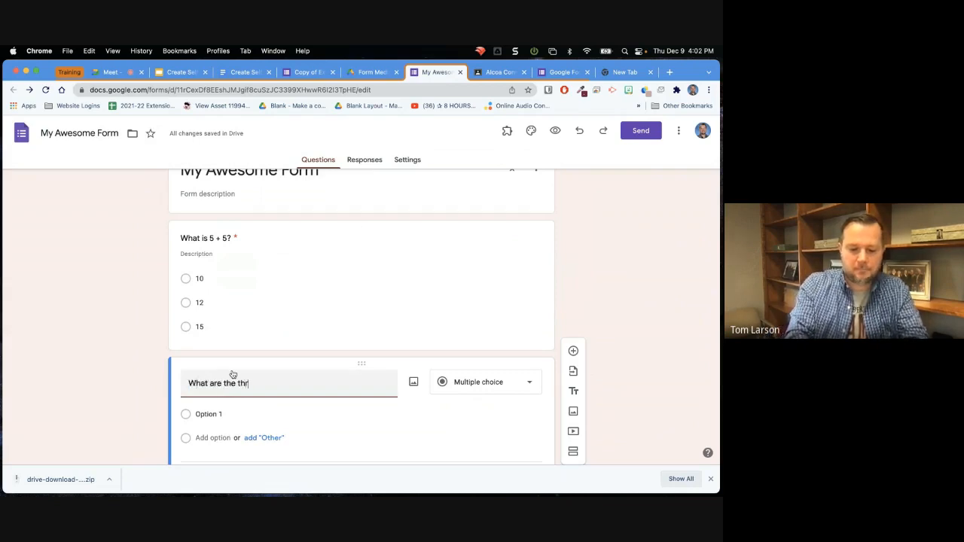
pyautogui.write('ee primary colors?')
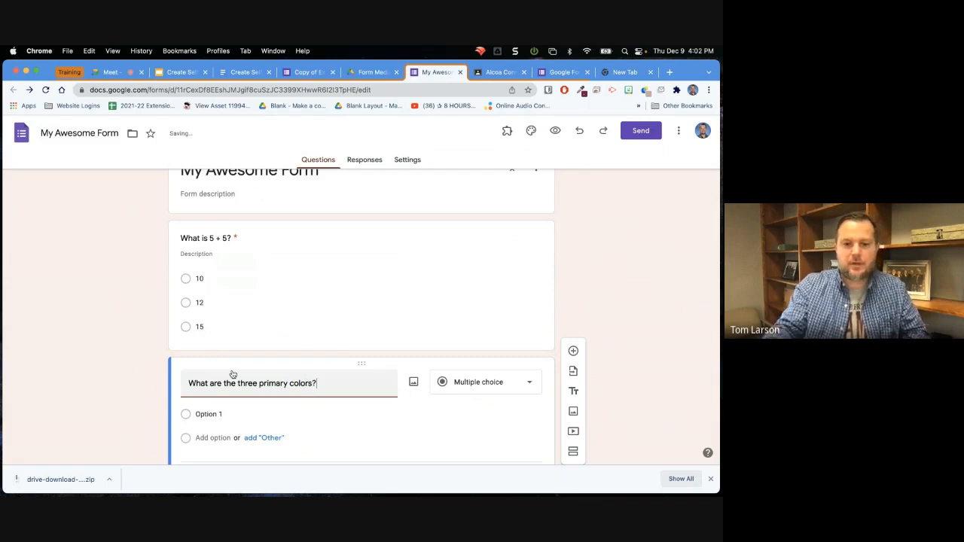
# Enter Red and Blue as the first two answer options of the primary colors question, using the example form as reference.
pyautogui.scroll(-3, 254, 352)
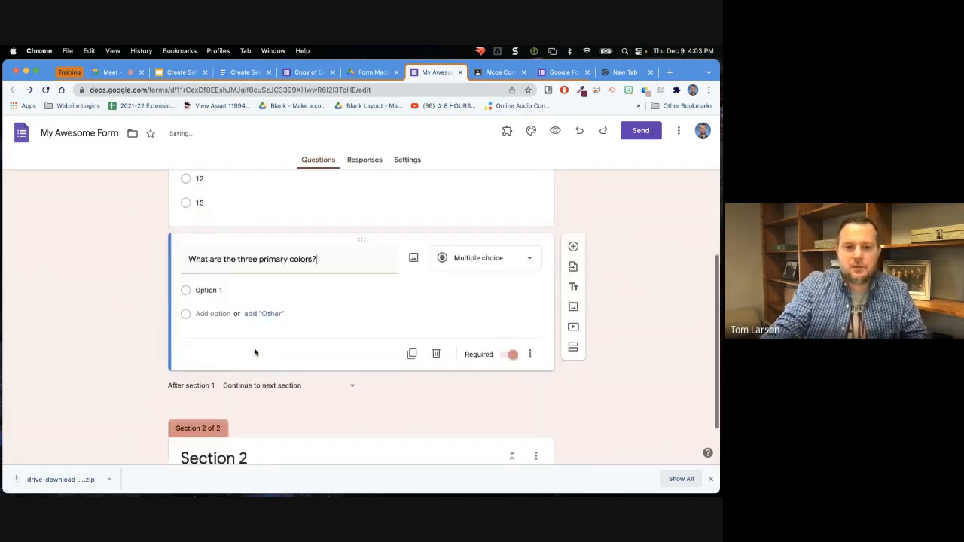
pyautogui.scroll(-1, 254, 353)
pyautogui.scroll(1, 264, 357)
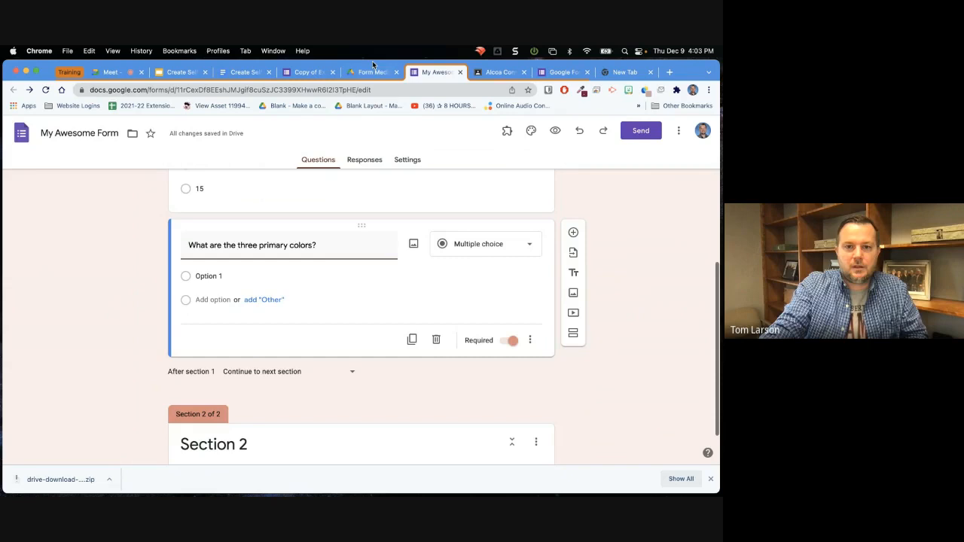
pyautogui.click(308, 72)
pyautogui.click(437, 73)
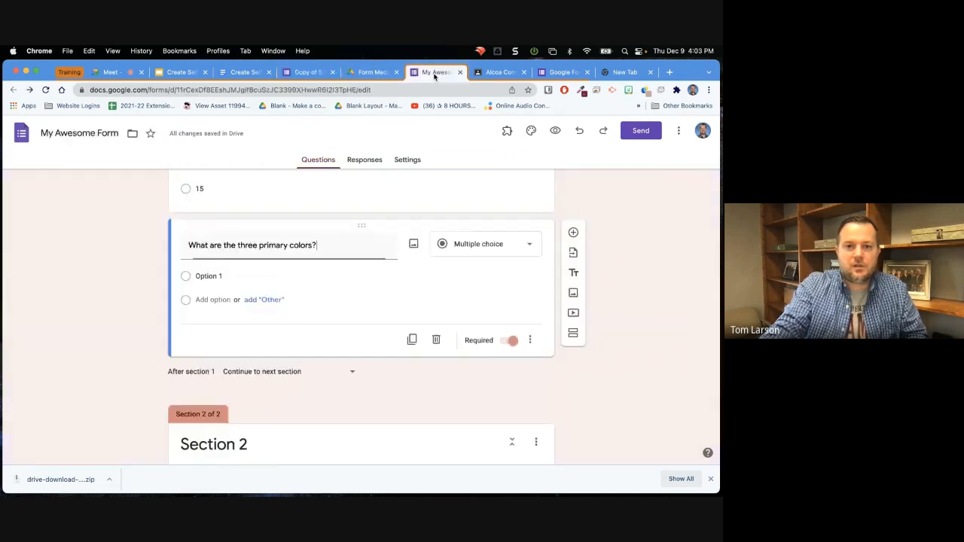
pyautogui.click(241, 277)
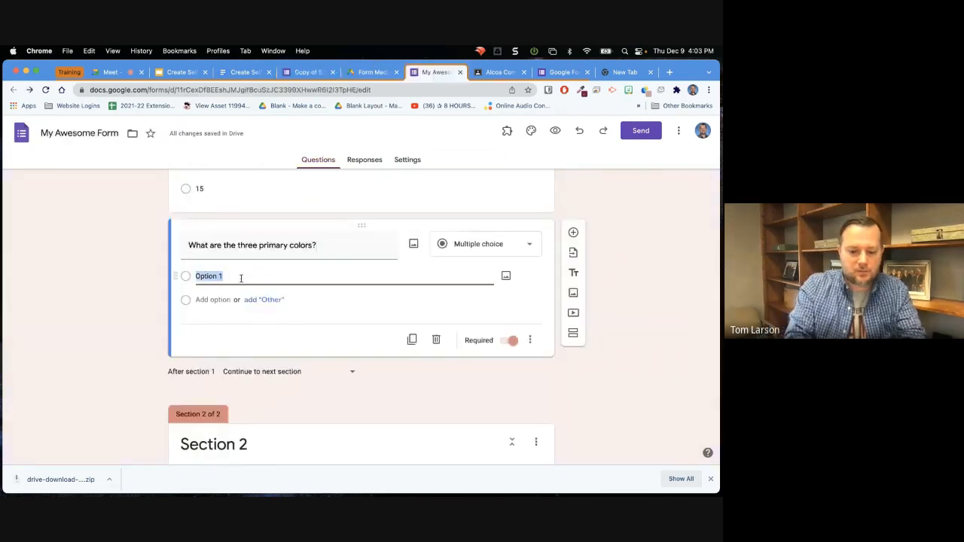
pyautogui.write('Red')
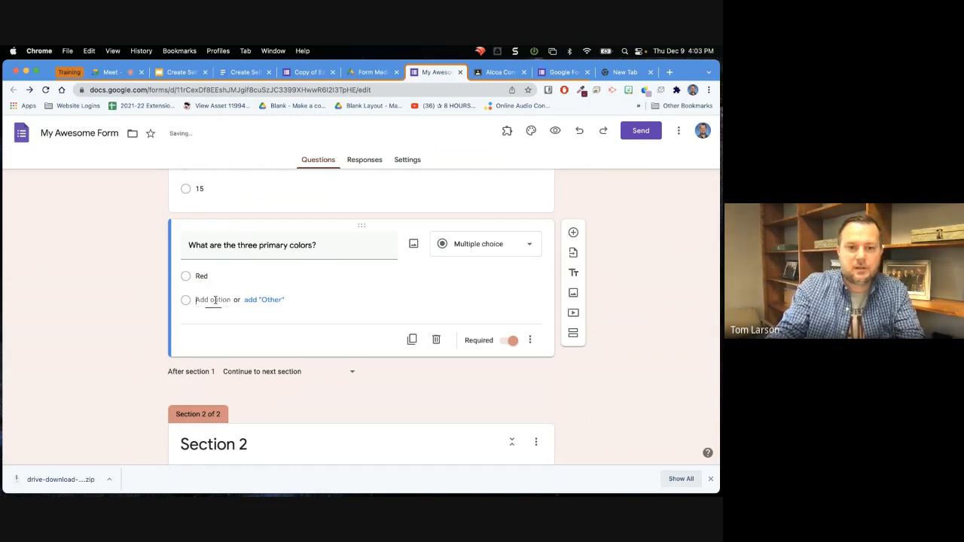
pyautogui.click(215, 300)
pyautogui.write('Blue')
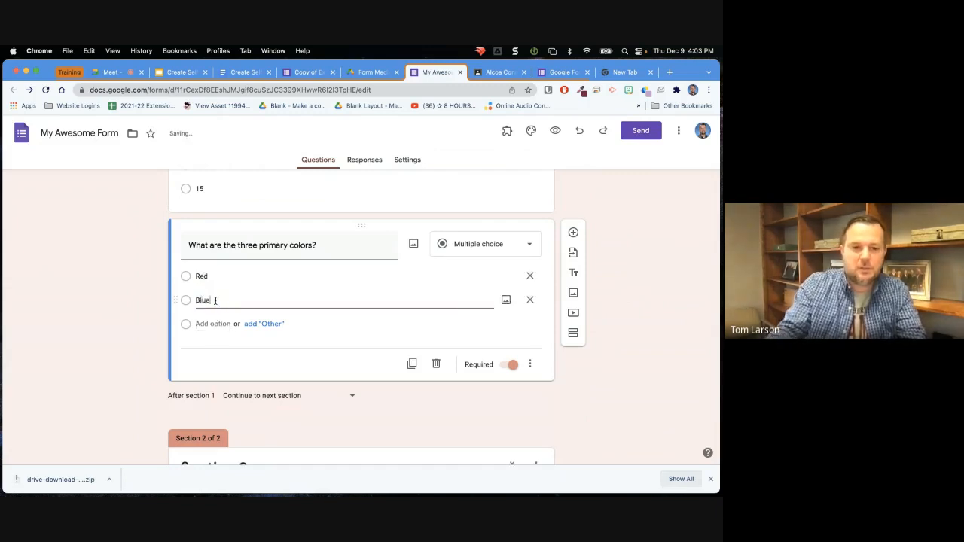
# Add Green, Yellow and Black as further answer options of the primary colors question.
pyautogui.click(208, 325)
pyautogui.write('Green')
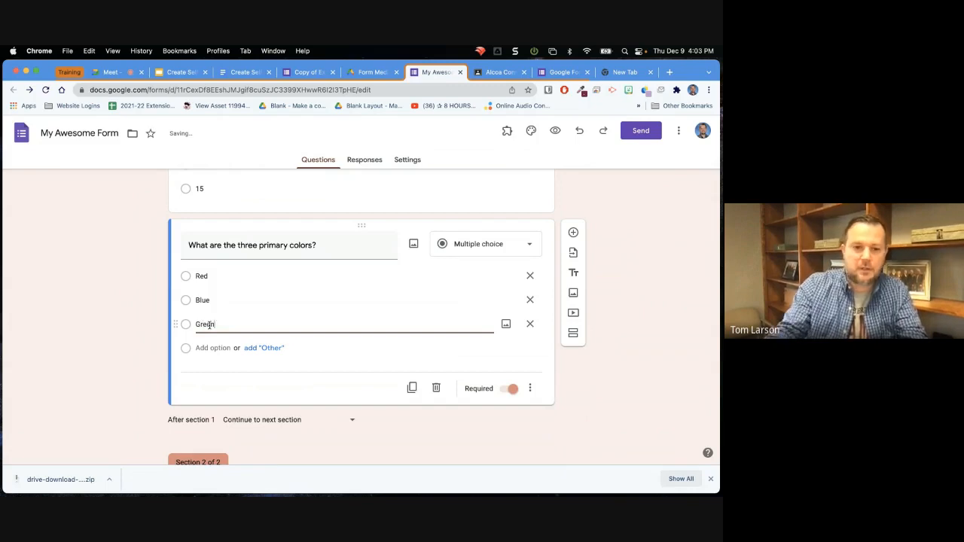
pyautogui.click(199, 347)
pyautogui.write('Ye')
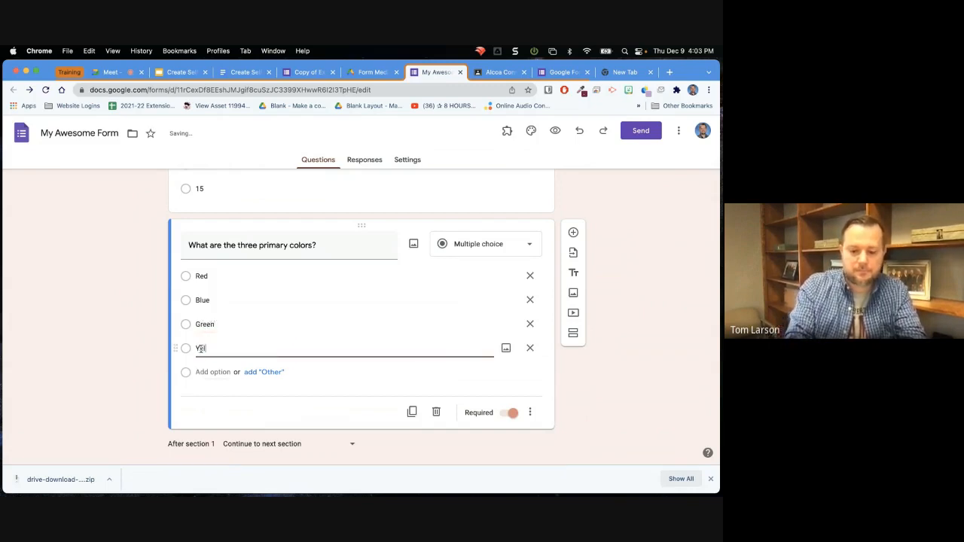
pyautogui.write('llow')
pyautogui.click(202, 372)
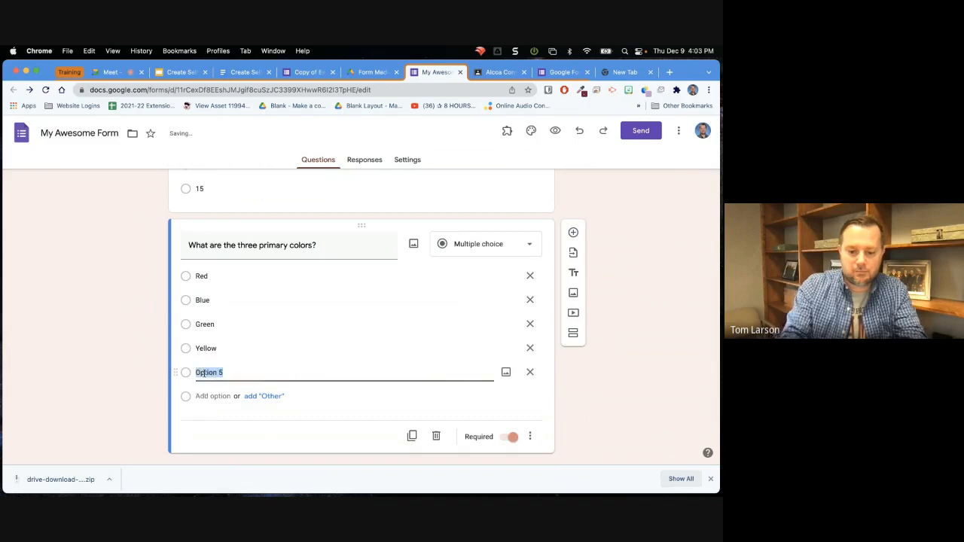
pyautogui.write('Black')
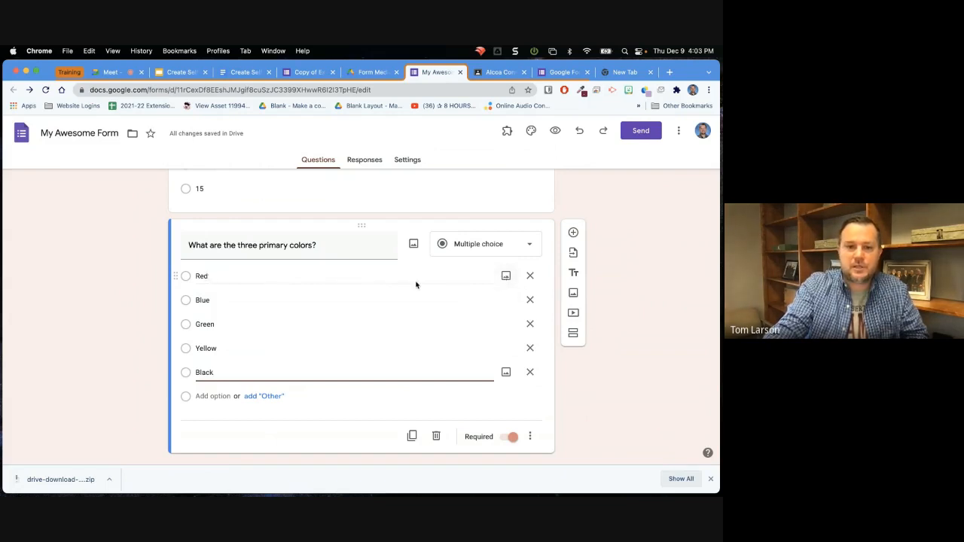
# Upload red.png from the downloaded media folder as the image for the Red option.
pyautogui.click(504, 277)
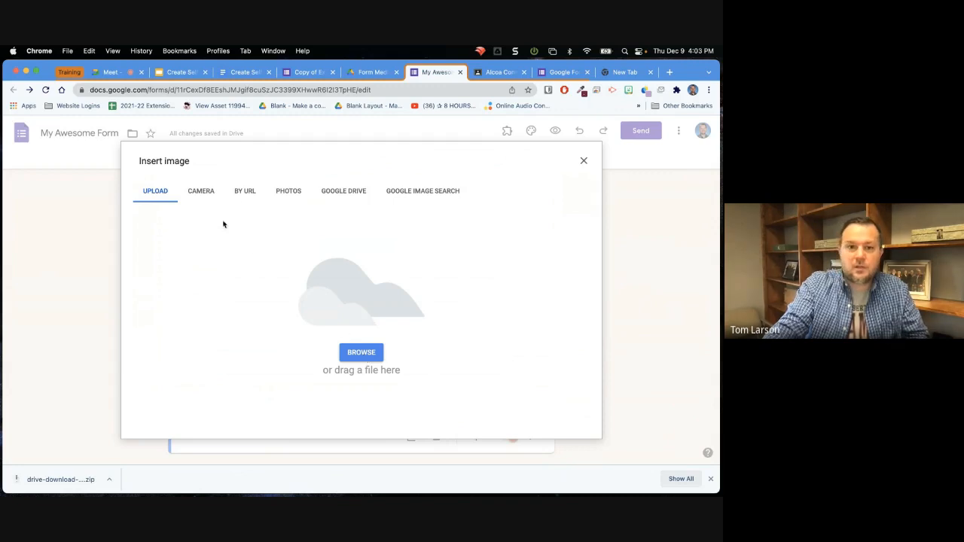
pyautogui.click(357, 354)
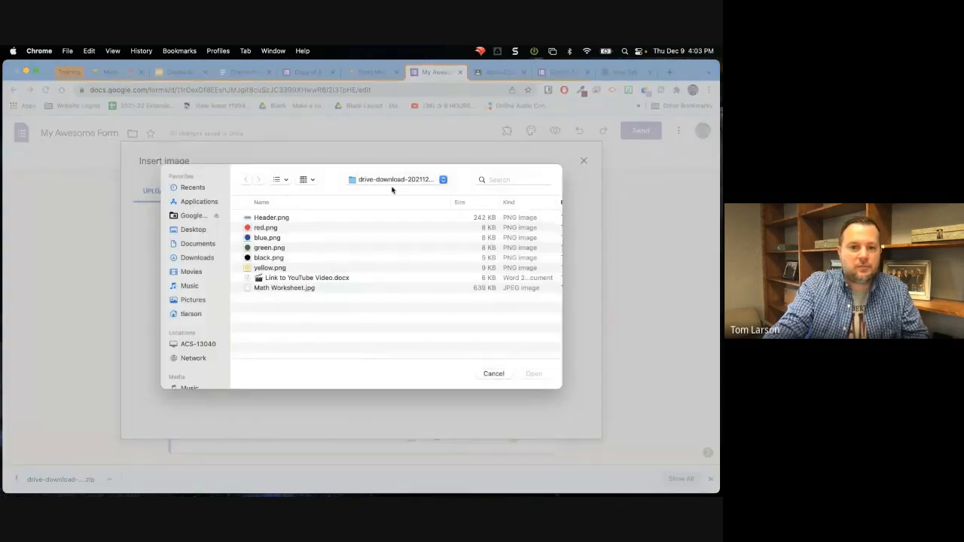
pyautogui.click(261, 229)
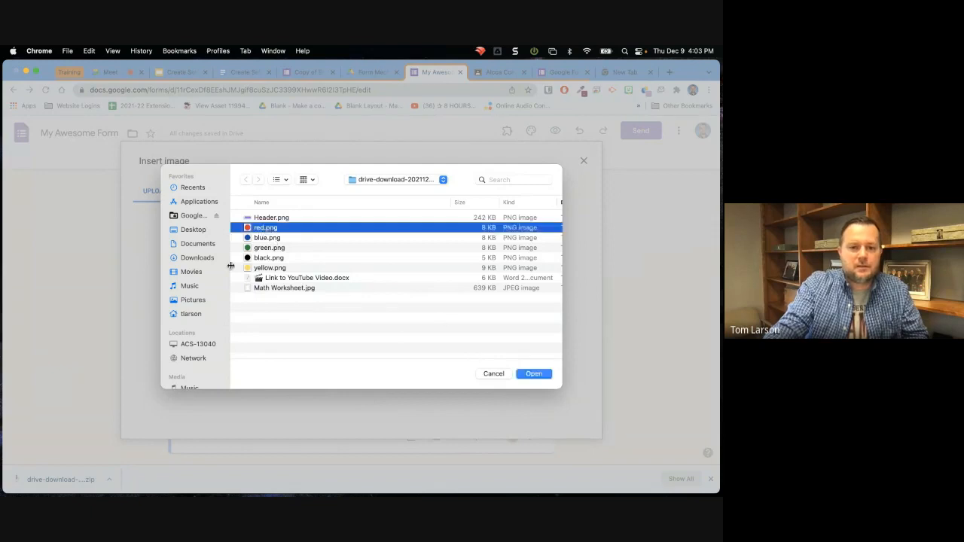
pyautogui.click(534, 376)
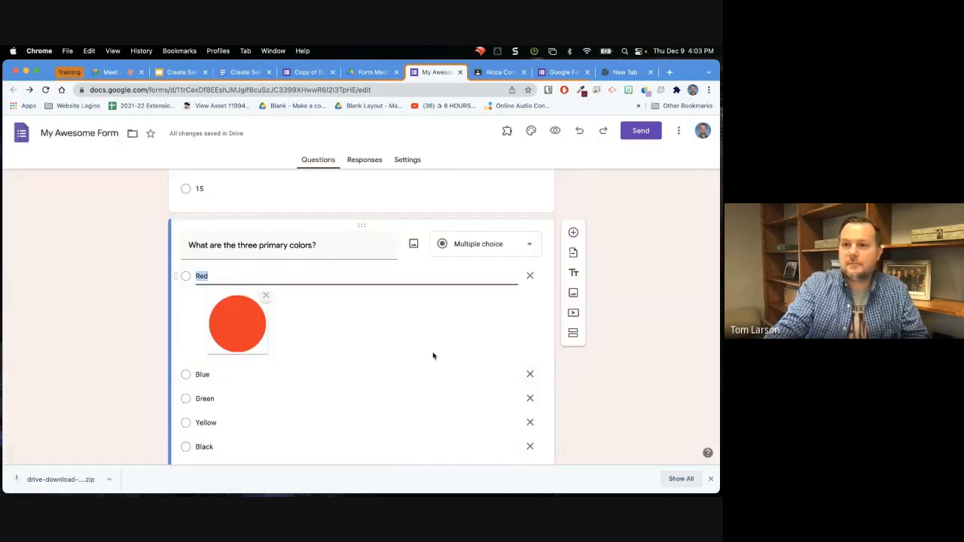
pyautogui.scroll(-4, 433, 355)
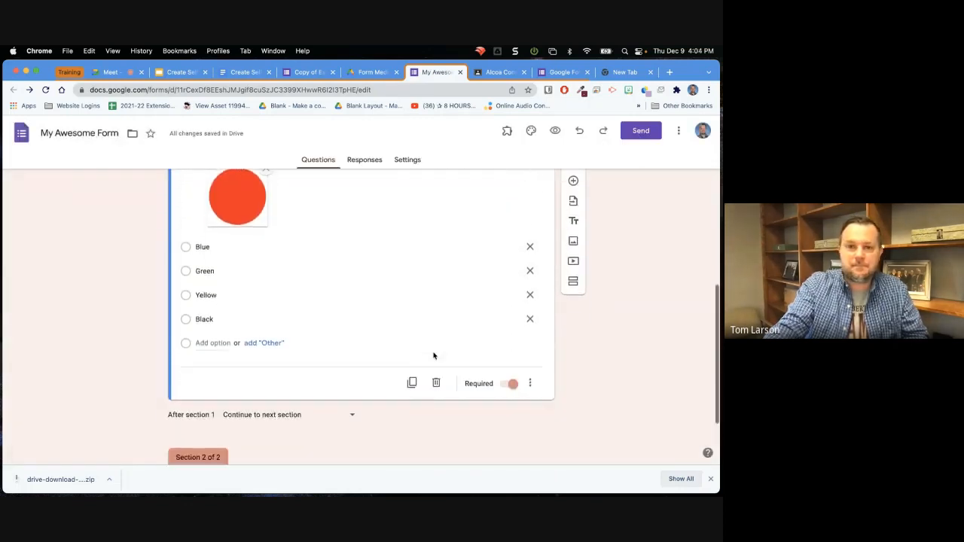
pyautogui.scroll(5, 433, 355)
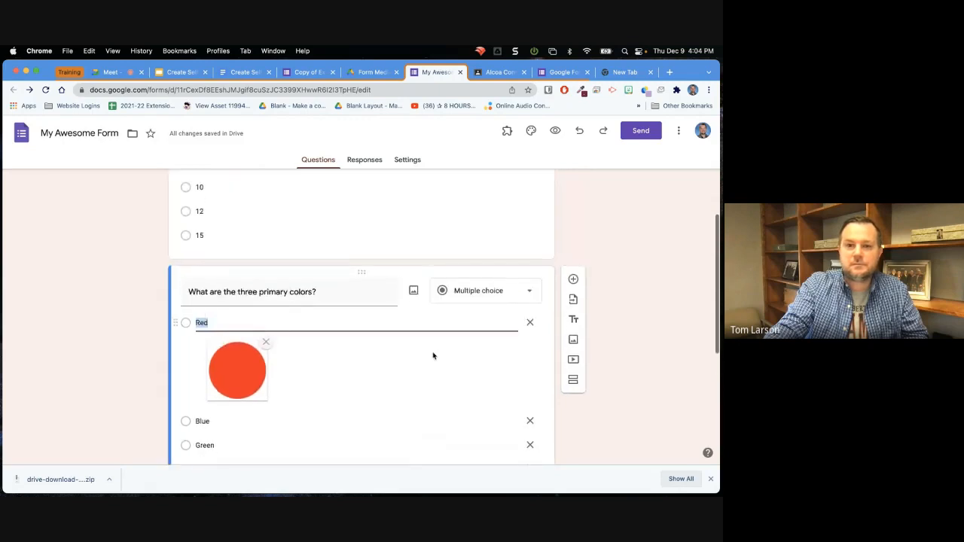
pyautogui.scroll(-2, 433, 355)
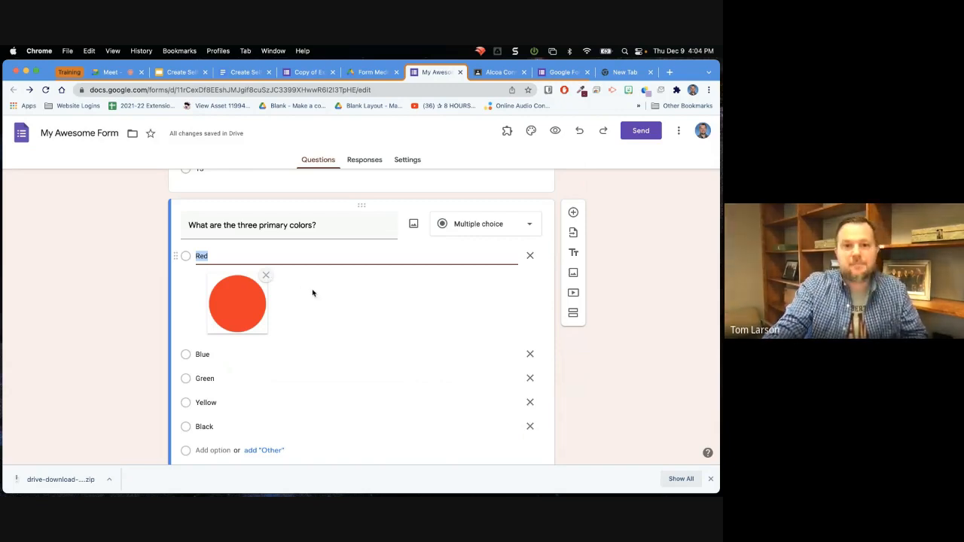
pyautogui.scroll(1, 337, 311)
pyautogui.scroll(5, 337, 311)
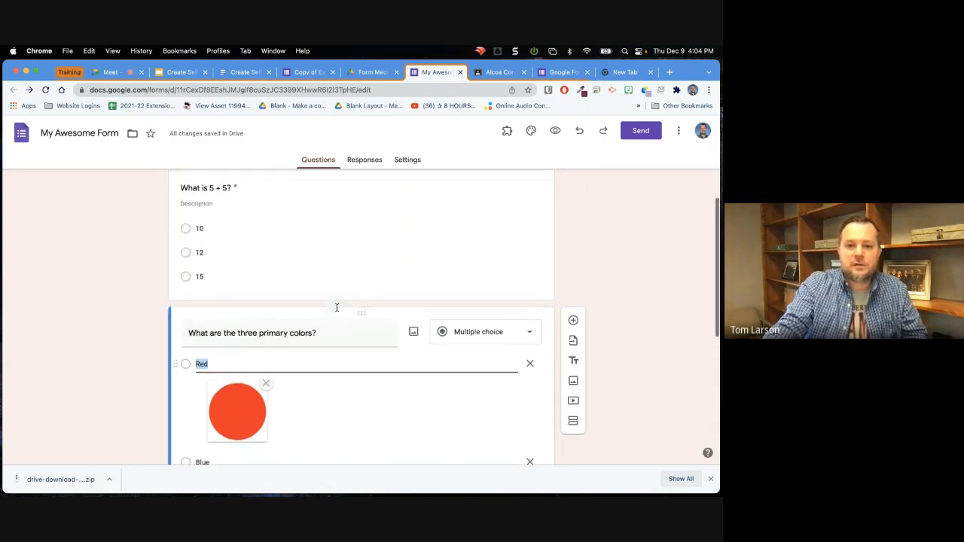
# Examine the example form's question about which question type to answer next and its Section 2 with the video.
pyautogui.click(305, 72)
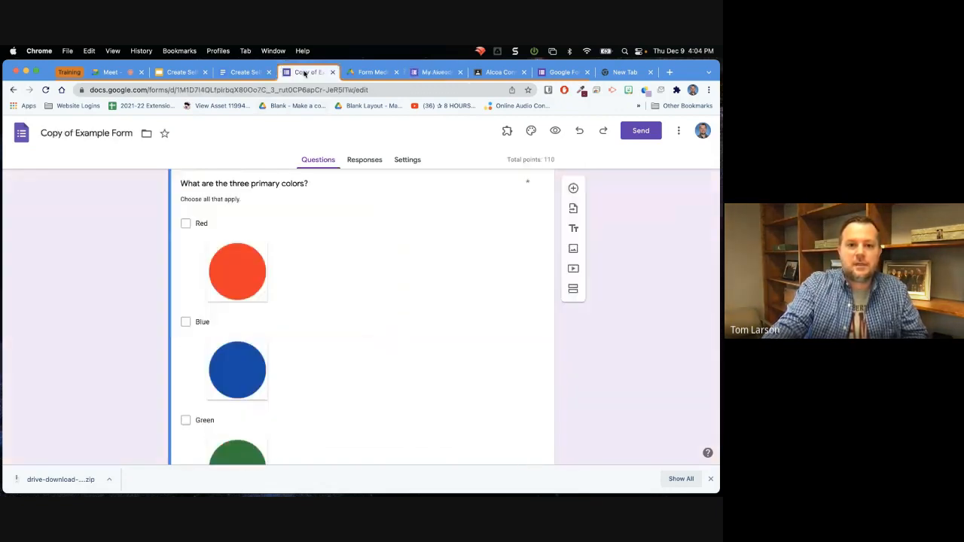
pyautogui.scroll(-10, 371, 299)
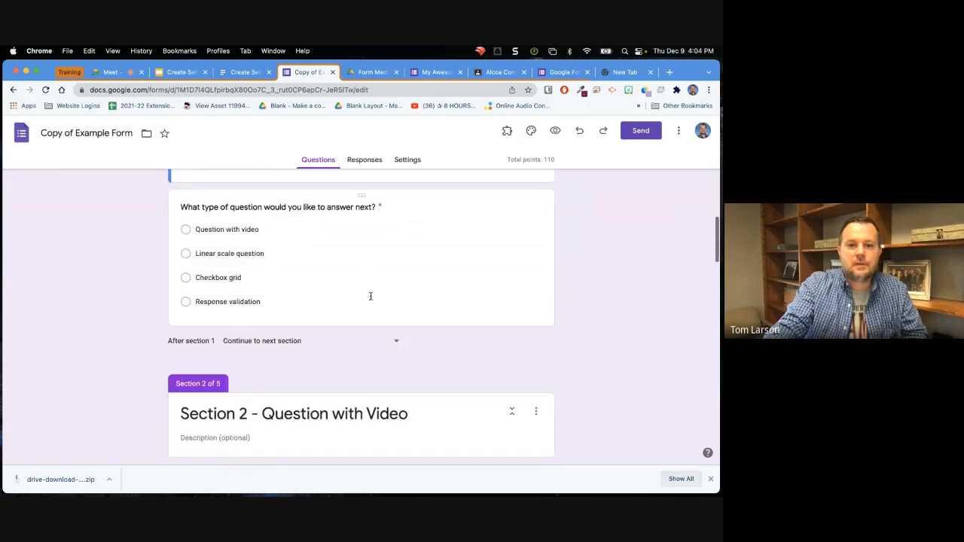
pyautogui.scroll(-2, 370, 299)
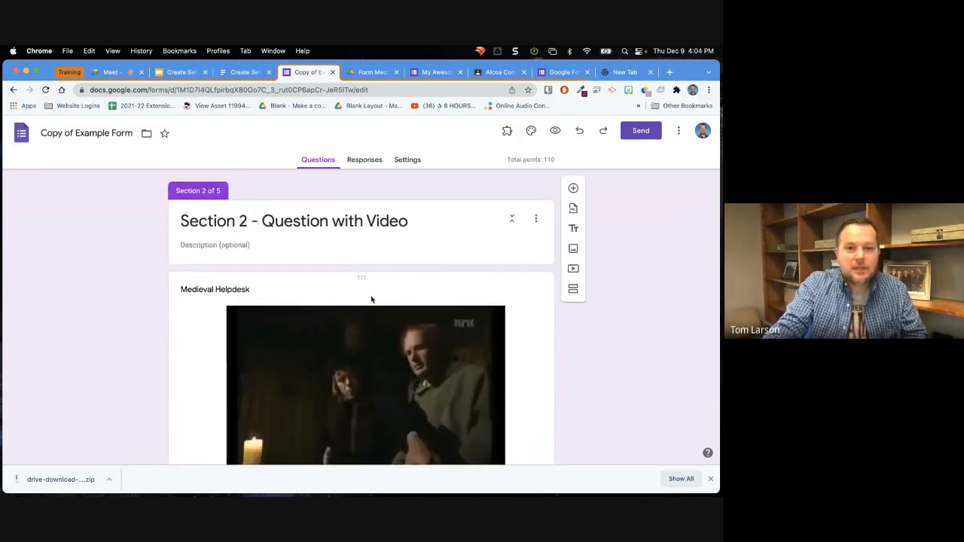
pyautogui.scroll(-1, 371, 299)
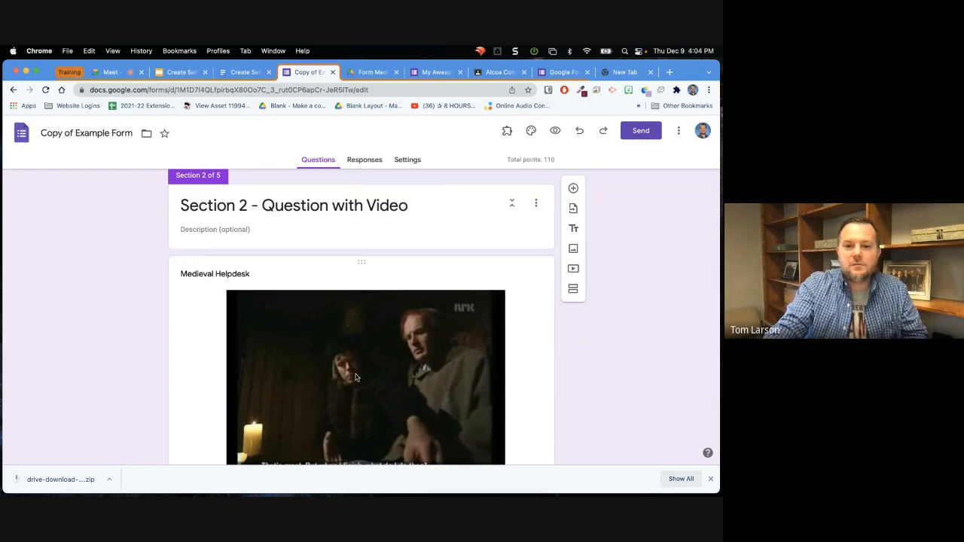
pyautogui.scroll(-3, 357, 377)
pyautogui.scroll(3, 356, 378)
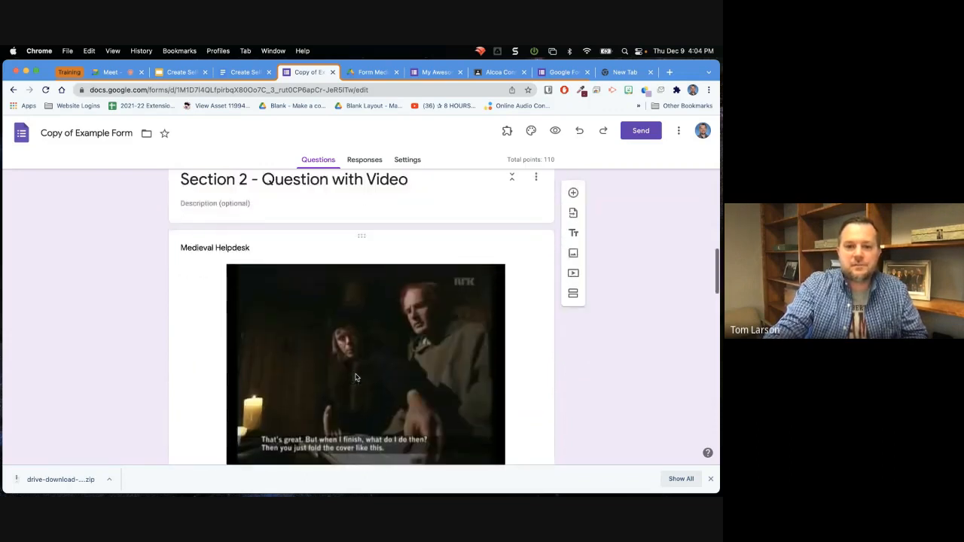
pyautogui.scroll(5, 356, 377)
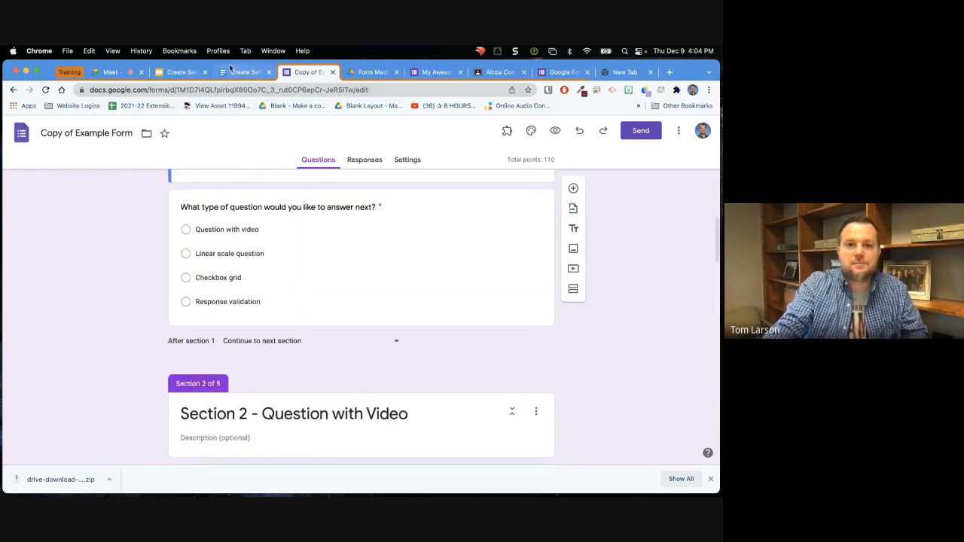
# Copy the YouTube link from the Link to YouTube Video document in the form media assets folder.
pyautogui.click(439, 72)
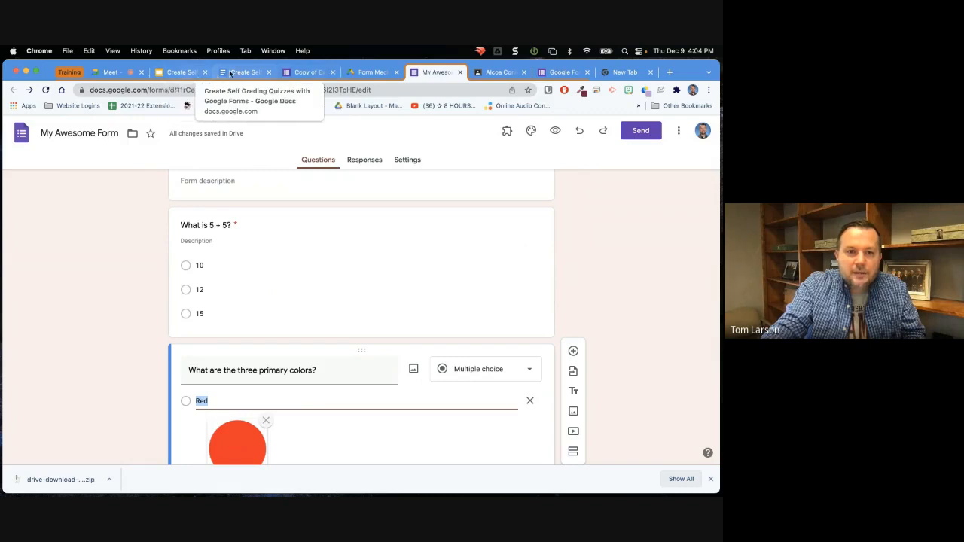
pyautogui.click(367, 72)
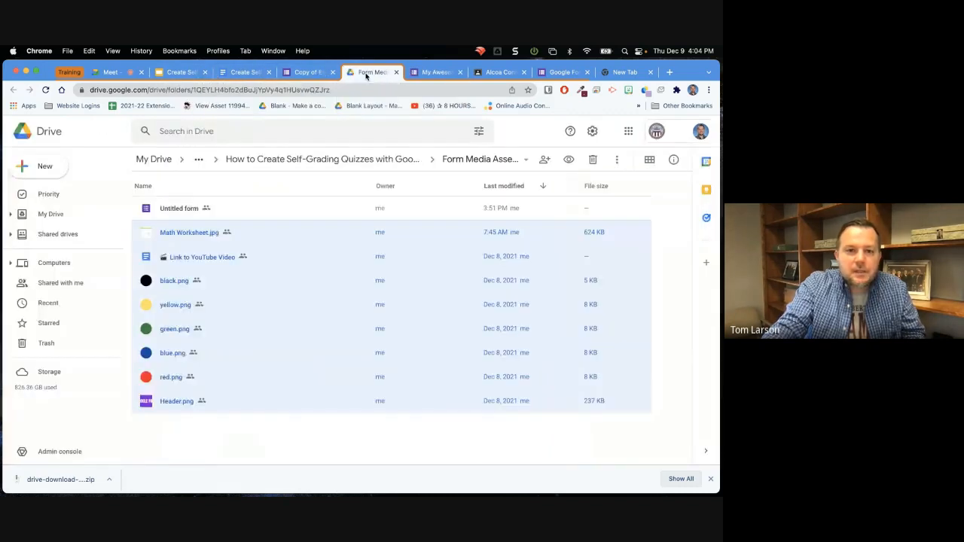
pyautogui.click(203, 260)
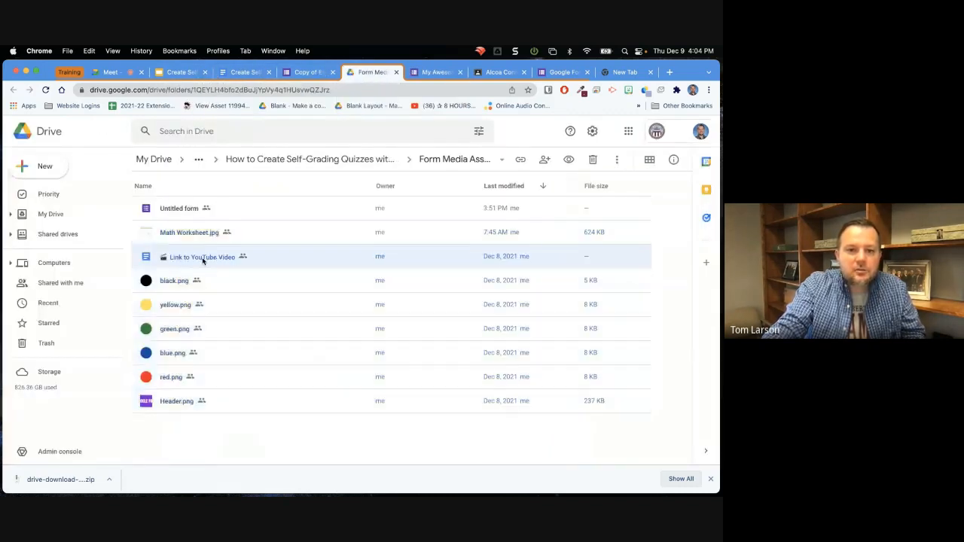
pyautogui.doubleClick(202, 260)
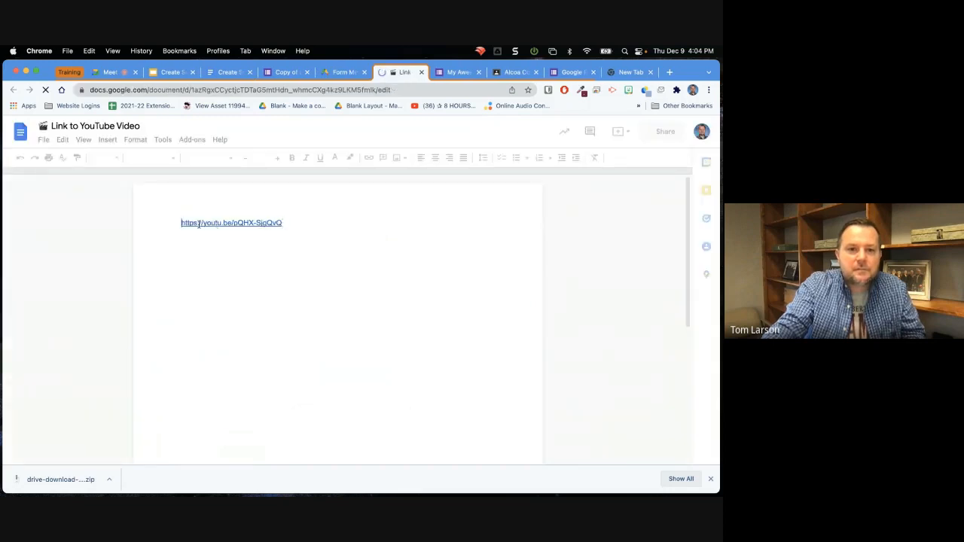
pyautogui.tripleClick(199, 223)
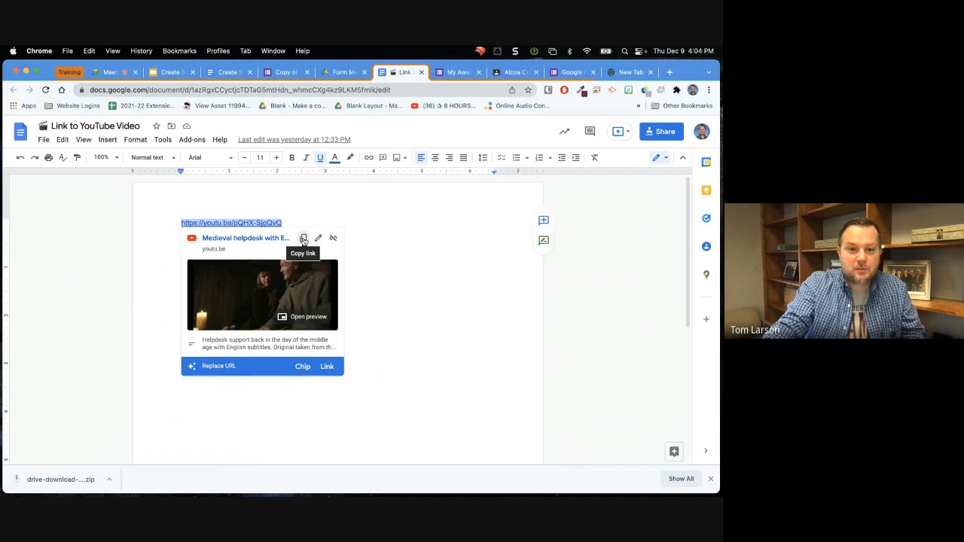
pyautogui.click(304, 239)
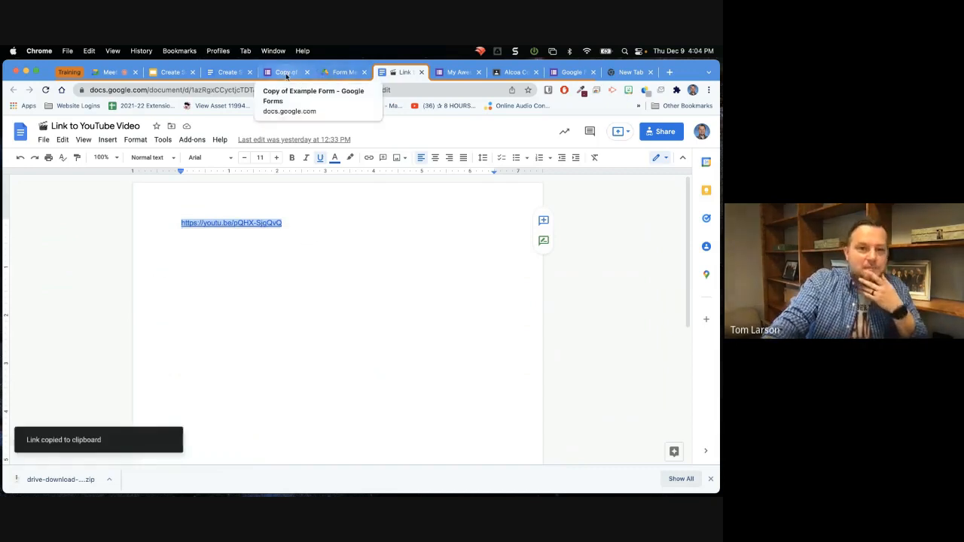
pyautogui.click(287, 74)
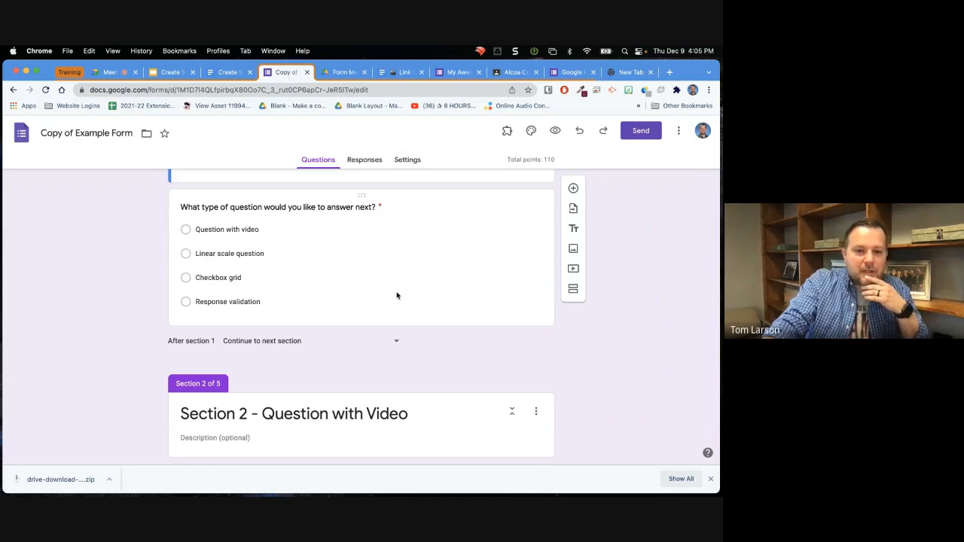
pyautogui.scroll(-3, 397, 295)
pyautogui.scroll(2, 397, 298)
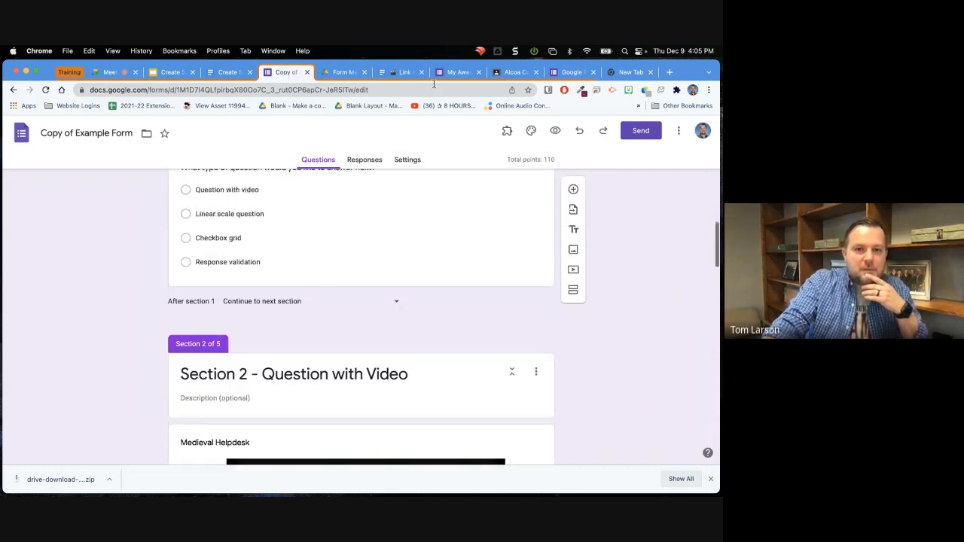
pyautogui.click(456, 73)
pyautogui.scroll(-3, 349, 297)
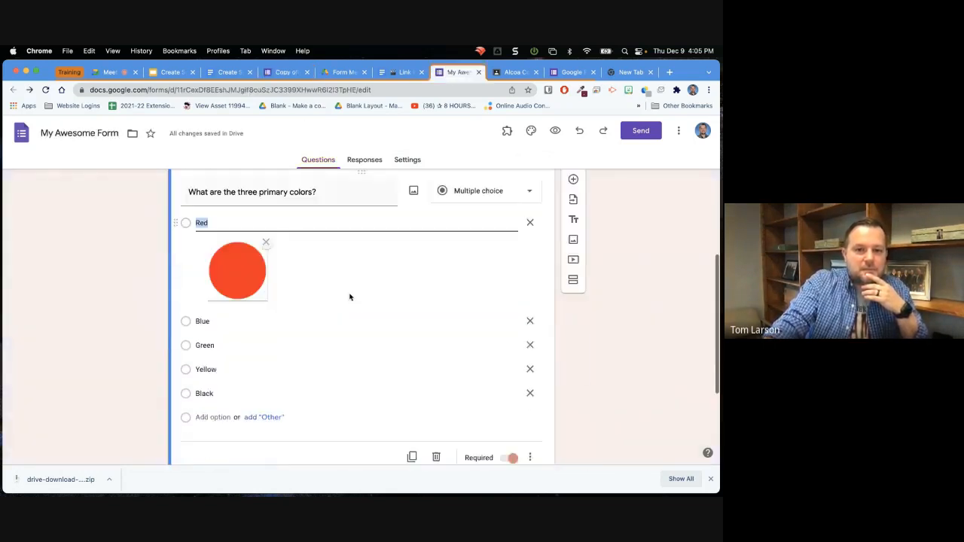
pyautogui.scroll(-3, 350, 297)
pyautogui.click(328, 420)
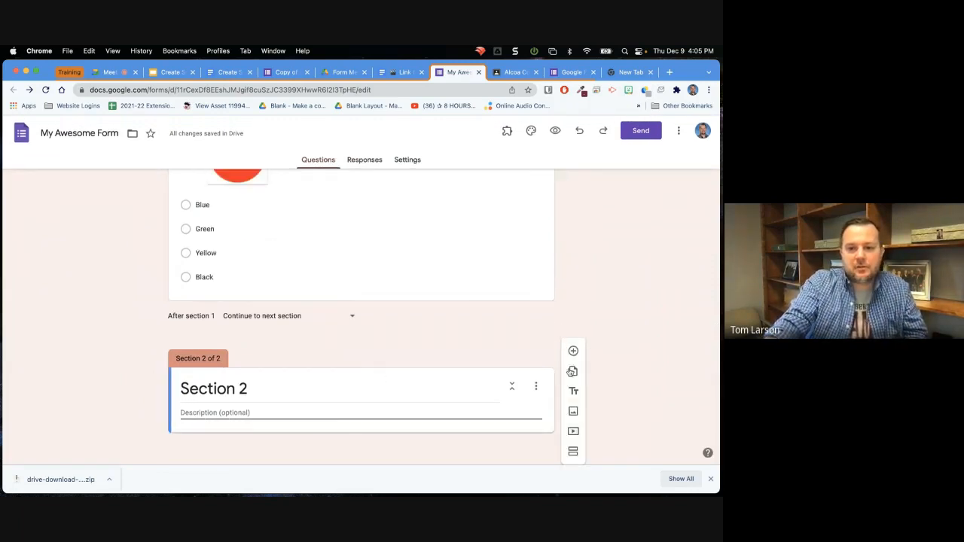
pyautogui.click(573, 433)
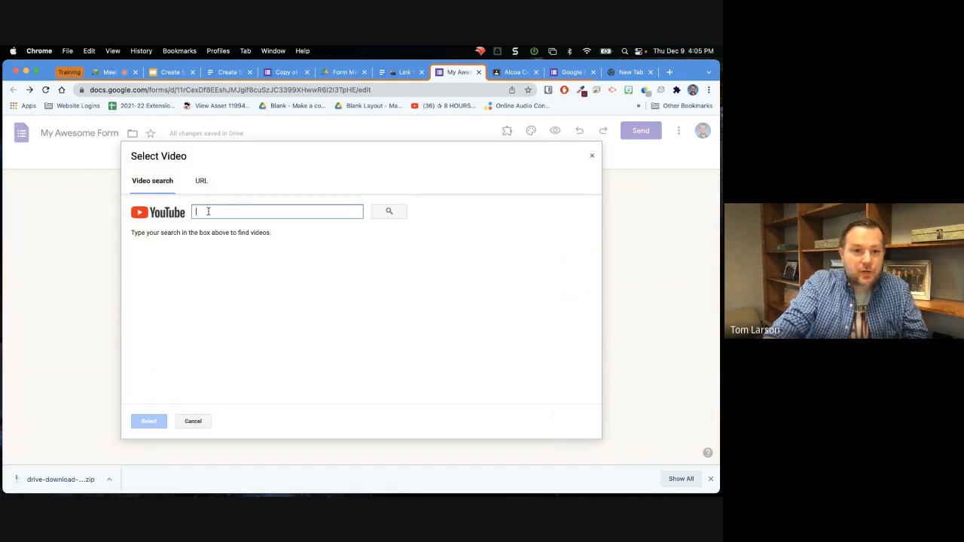
pyautogui.click(201, 183)
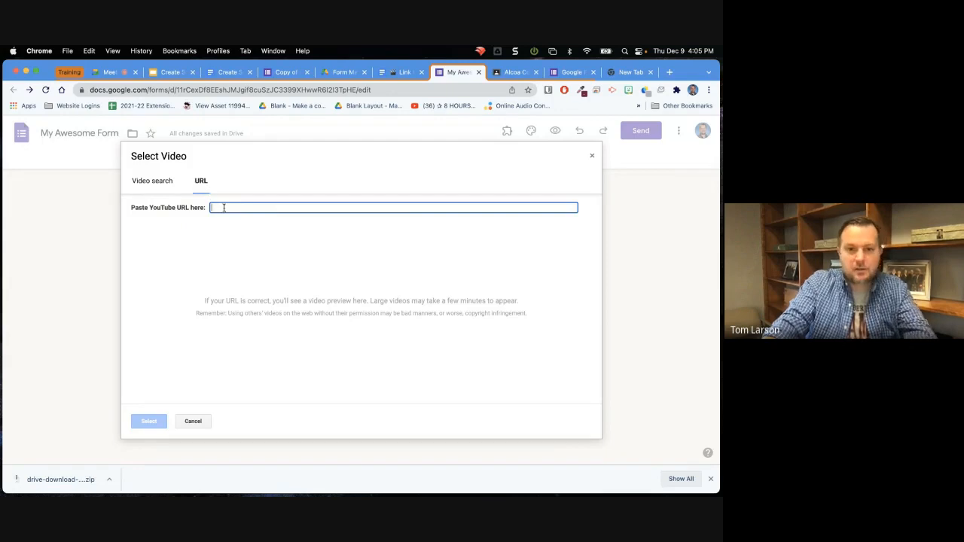
pyautogui.press('super+v')
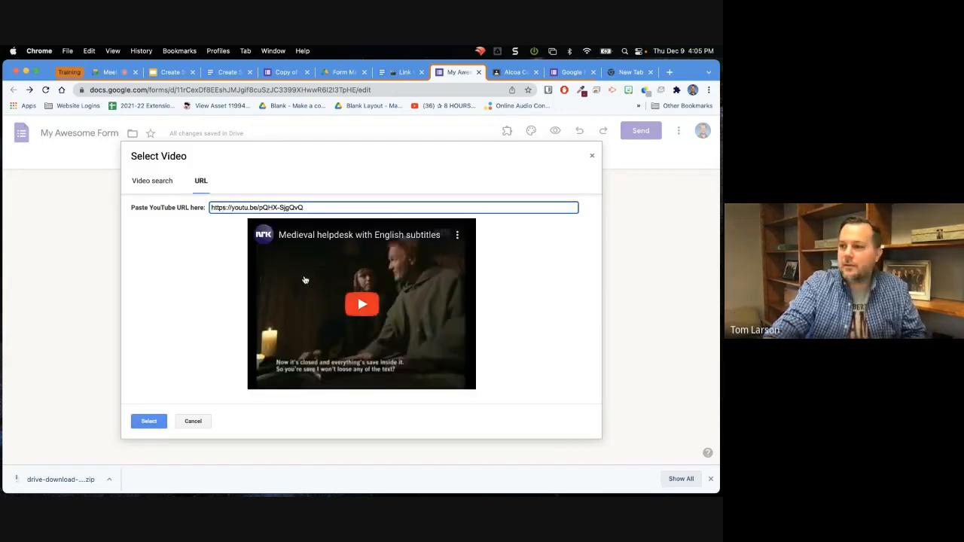
# Preview the Medieval helpdesk video briefly, pause it and insert it into Section 2.
pyautogui.click(300, 278)
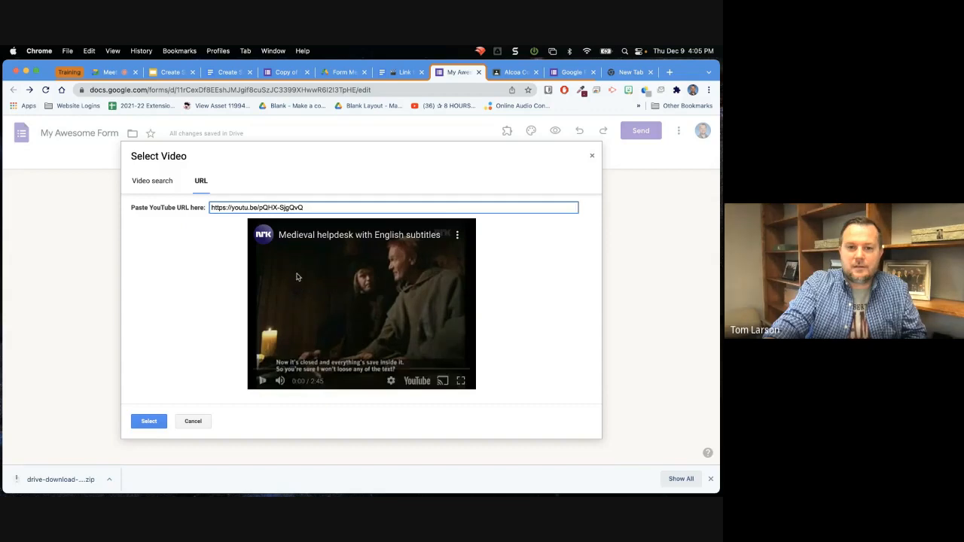
pyautogui.click(263, 381)
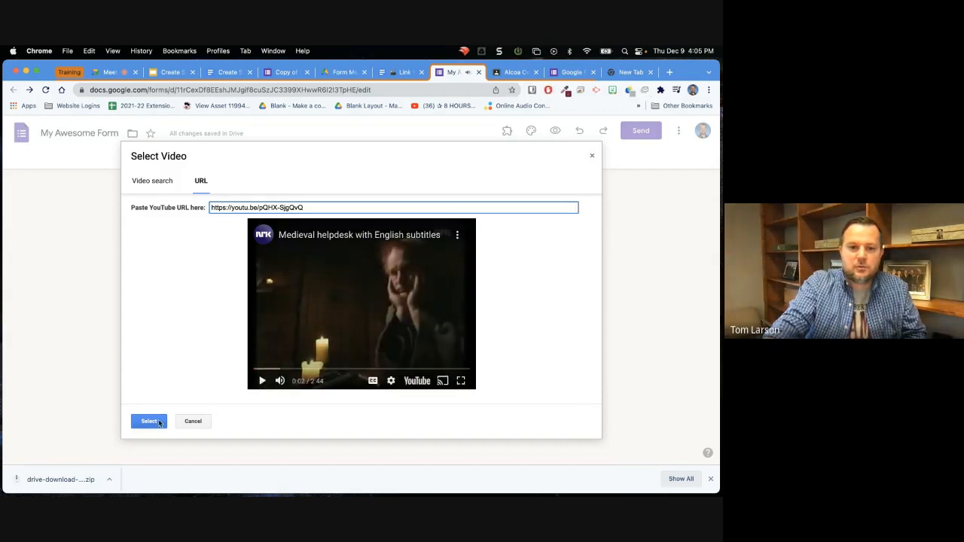
pyautogui.click(149, 422)
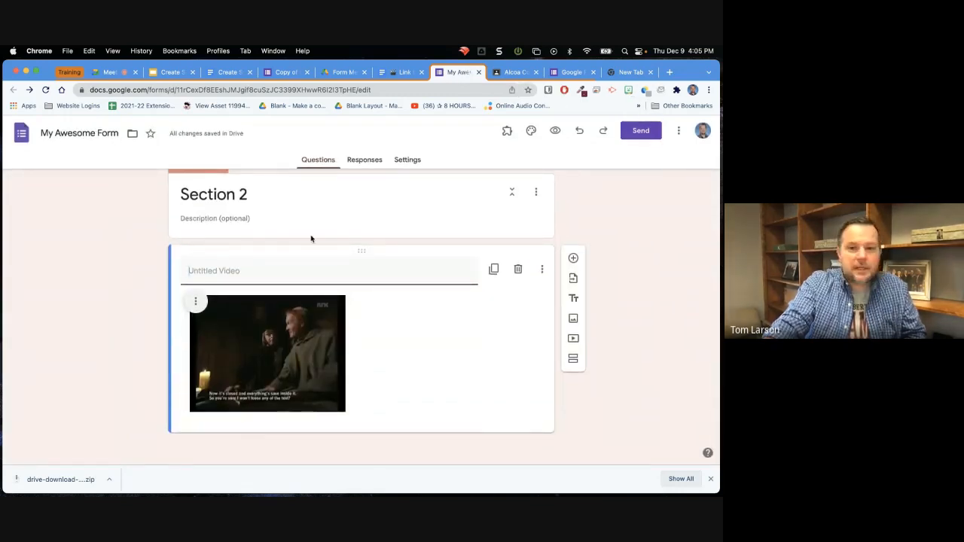
# Enlarge the inserted video in Section 2 of My Awesome Form, using the example form's Medieval Helpdesk video as reference.
pyautogui.click(284, 72)
pyautogui.scroll(-5, 238, 238)
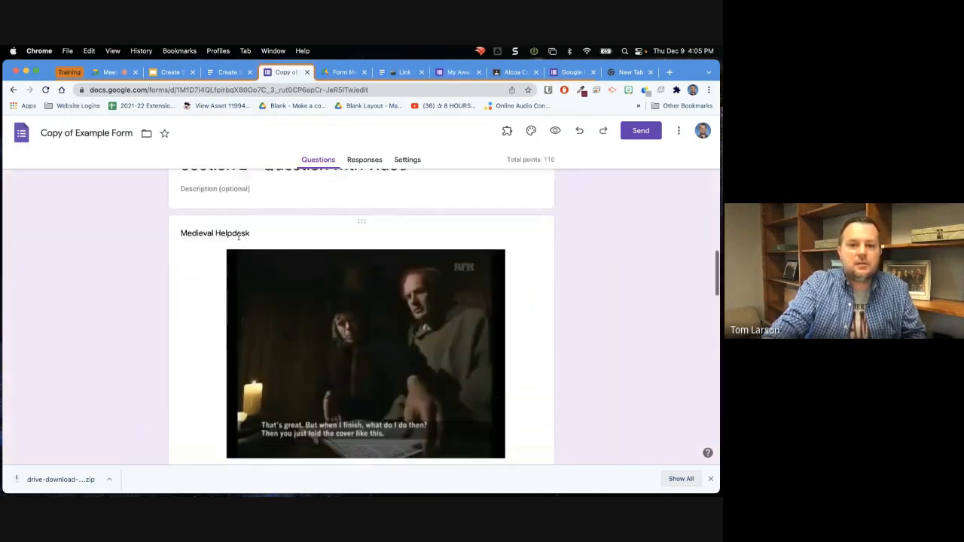
pyautogui.scroll(1, 238, 240)
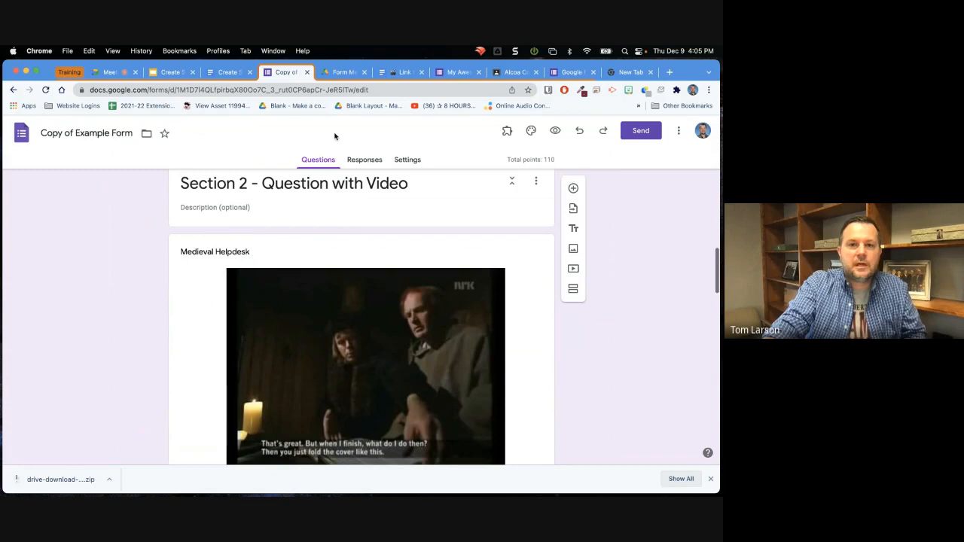
pyautogui.click(456, 72)
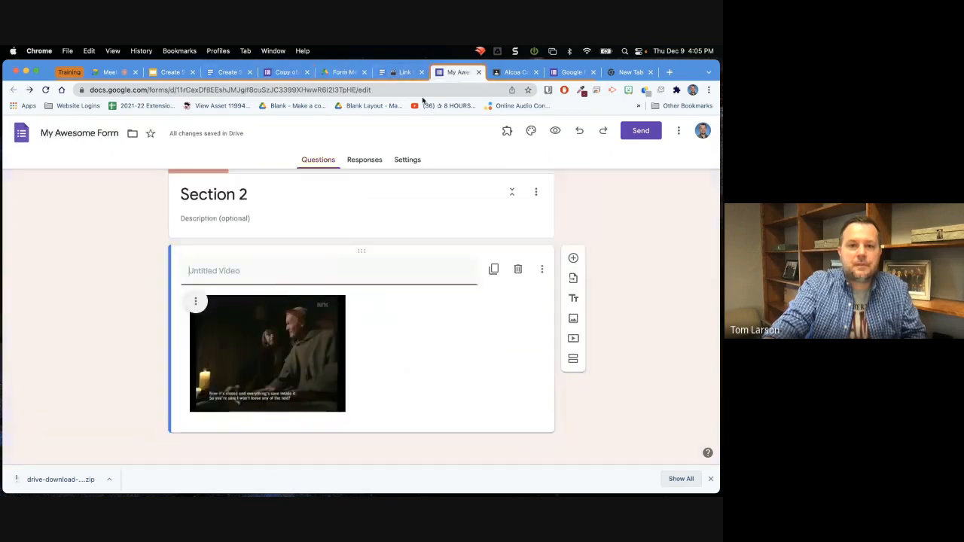
pyautogui.click(245, 338)
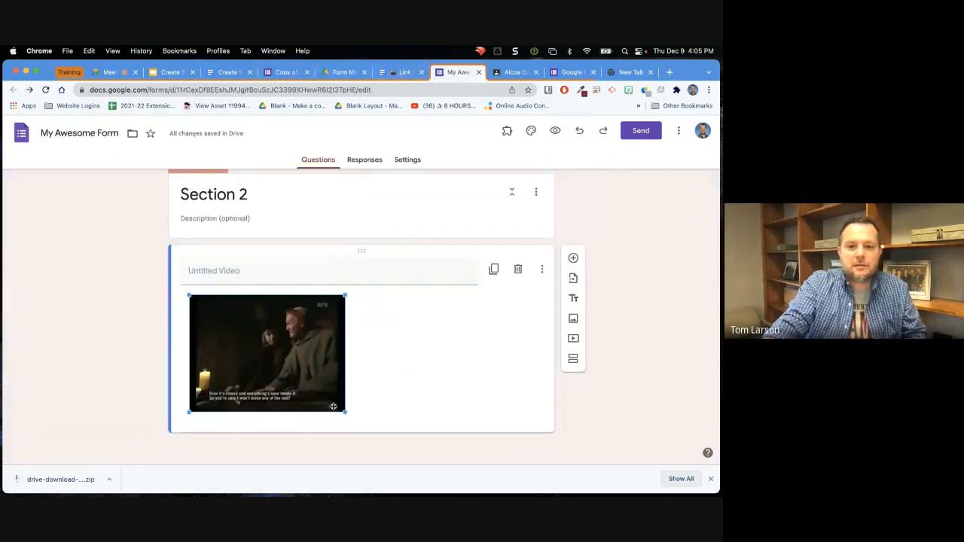
pyautogui.moveTo(344, 413); pyautogui.dragTo(407, 391)
pyautogui.click(441, 390)
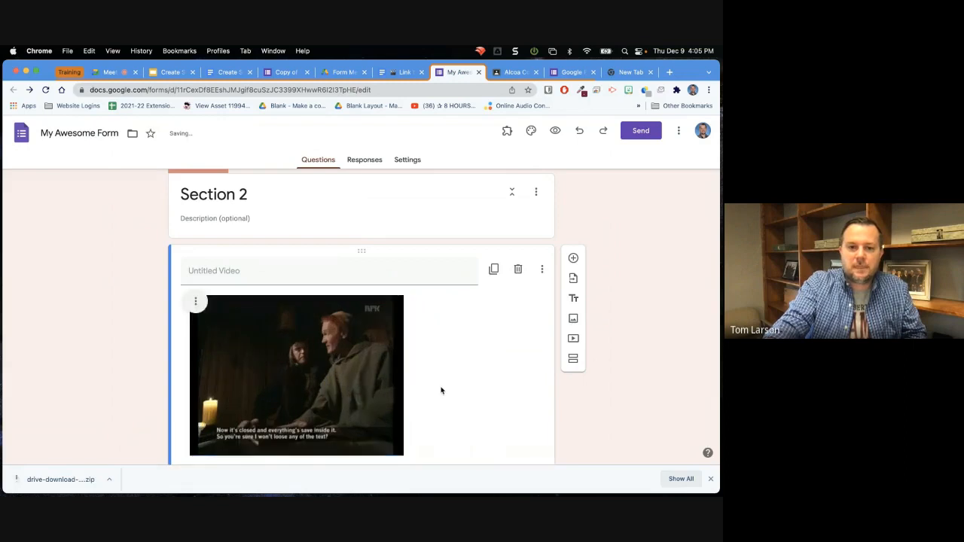
# Check the video's alignment options without changing them and enlarge the video further to about three quarters of the card's width.
pyautogui.click(196, 304)
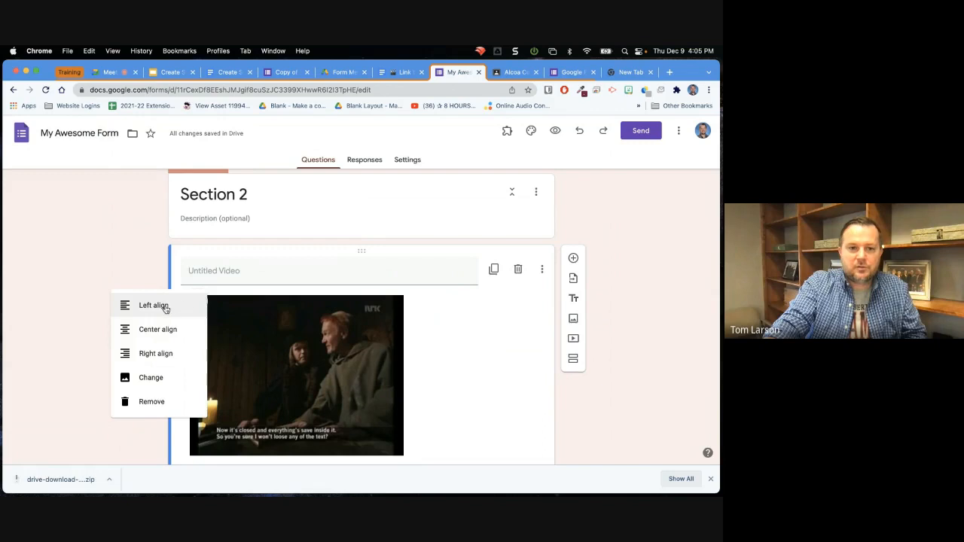
pyautogui.click(460, 364)
pyautogui.scroll(-1, 334, 352)
pyautogui.click(366, 366)
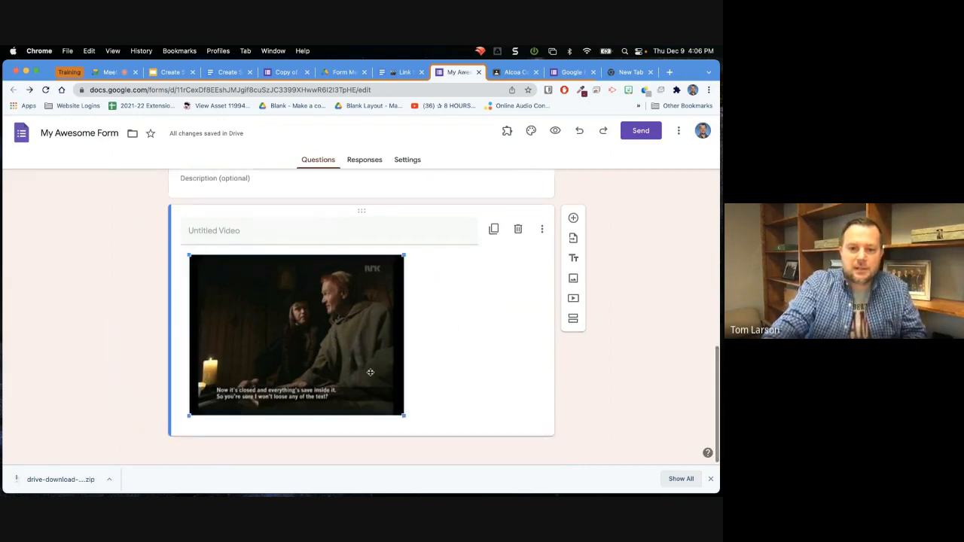
pyautogui.moveTo(404, 416); pyautogui.dragTo(477, 458)
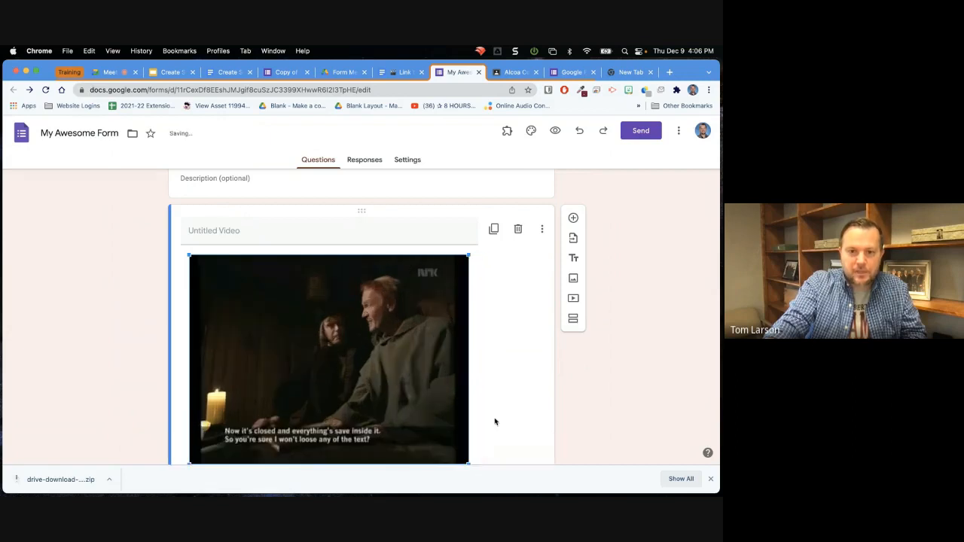
# Review the enlarged video in Section 2 and the questions above it, and check the video's additional display options.
pyautogui.scroll(-1, 493, 420)
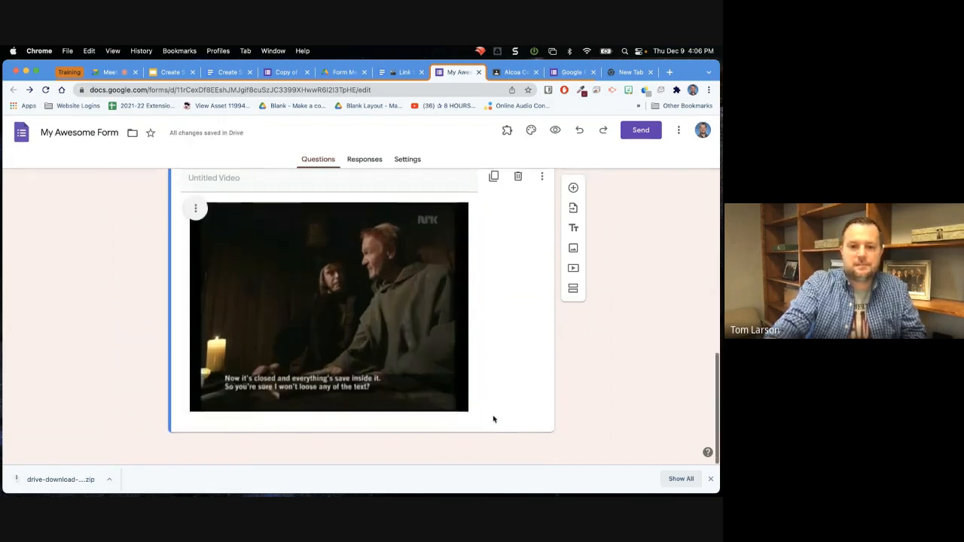
pyautogui.scroll(5, 493, 420)
pyautogui.scroll(5, 493, 419)
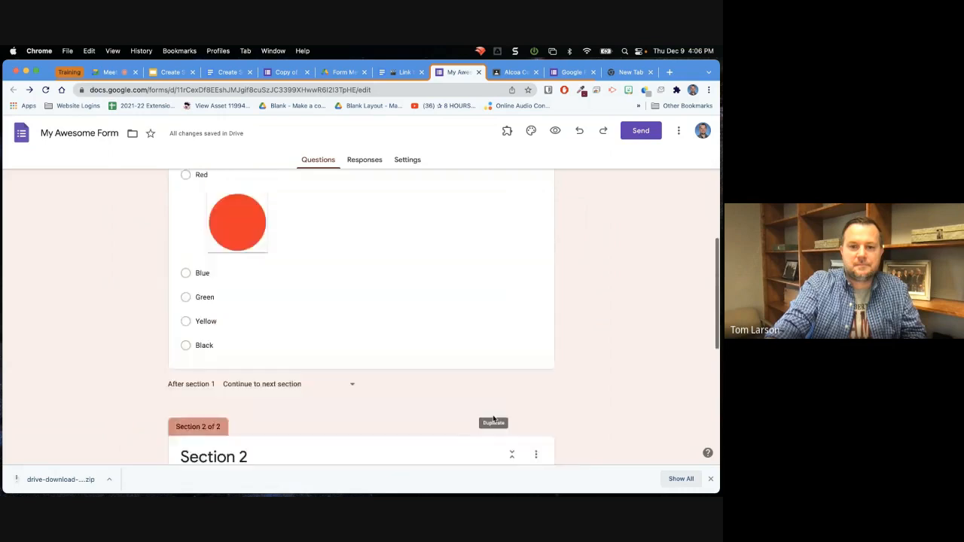
pyautogui.scroll(-8, 494, 419)
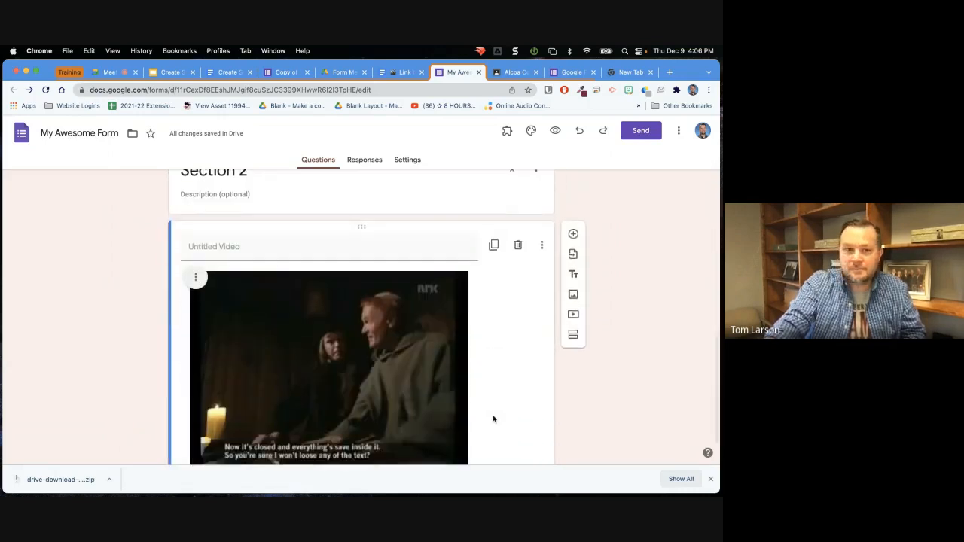
pyautogui.scroll(2, 494, 420)
pyautogui.scroll(-3, 493, 420)
pyautogui.scroll(1, 494, 419)
pyautogui.scroll(1, 494, 419)
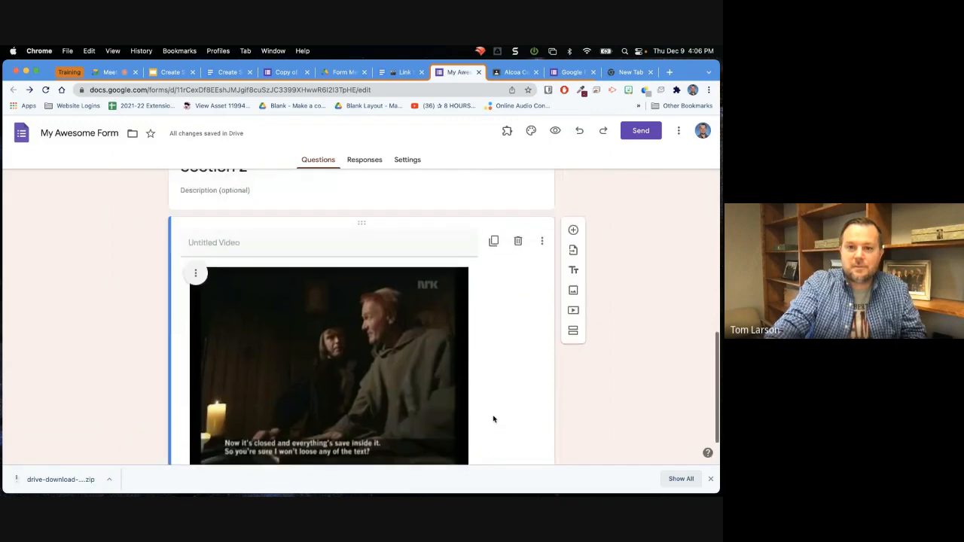
pyautogui.click(543, 256)
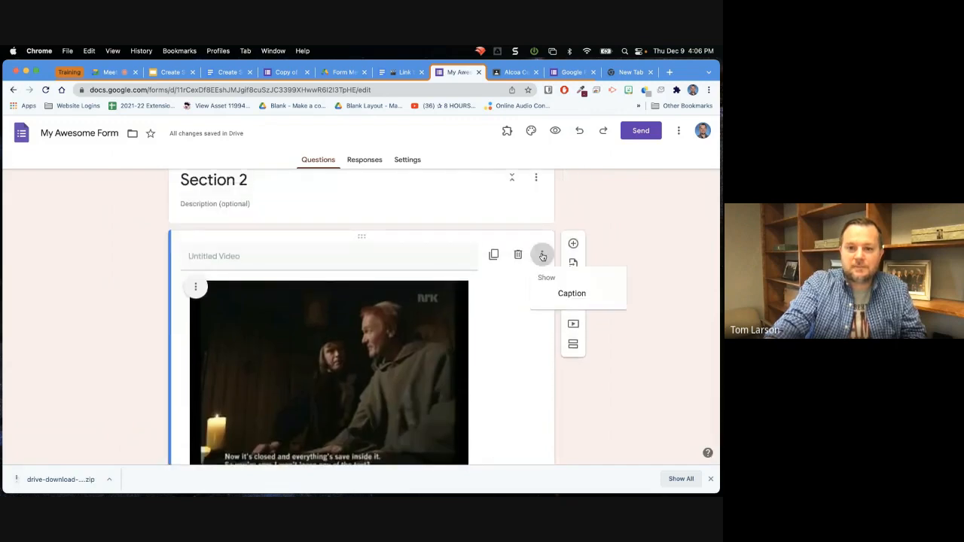
pyautogui.click(542, 256)
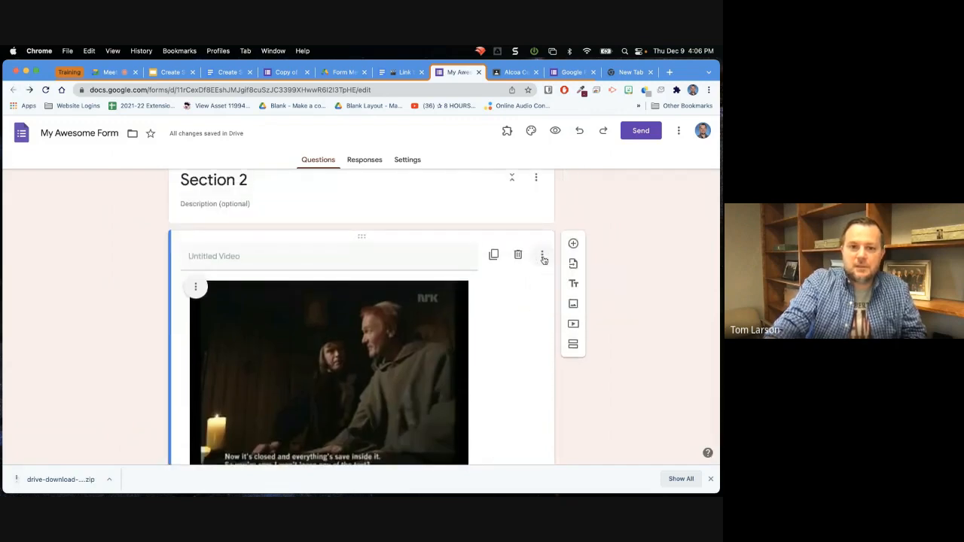
pyautogui.scroll(2, 542, 259)
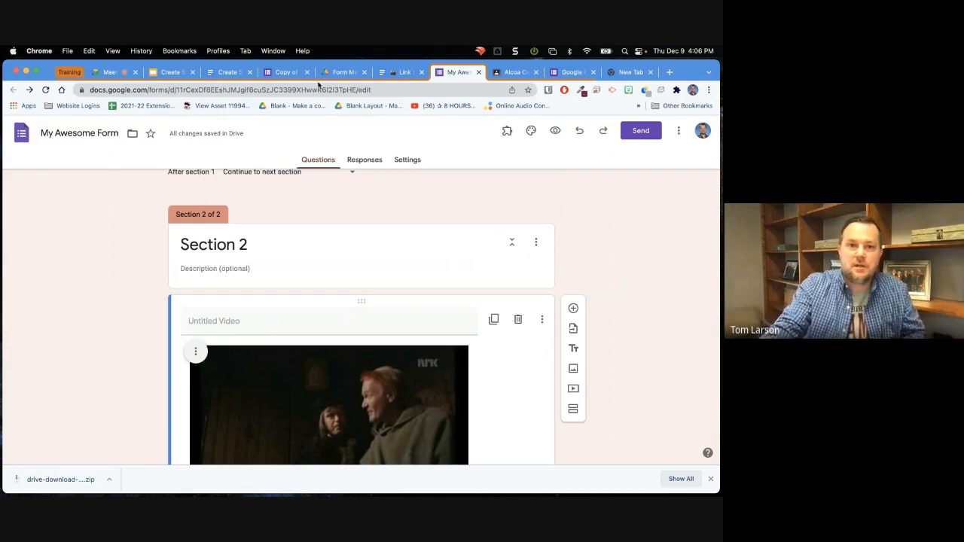
# Open the example form's question about which question type to answer next and examine the section each answer leads to.
pyautogui.click(284, 72)
pyautogui.scroll(10, 115, 257)
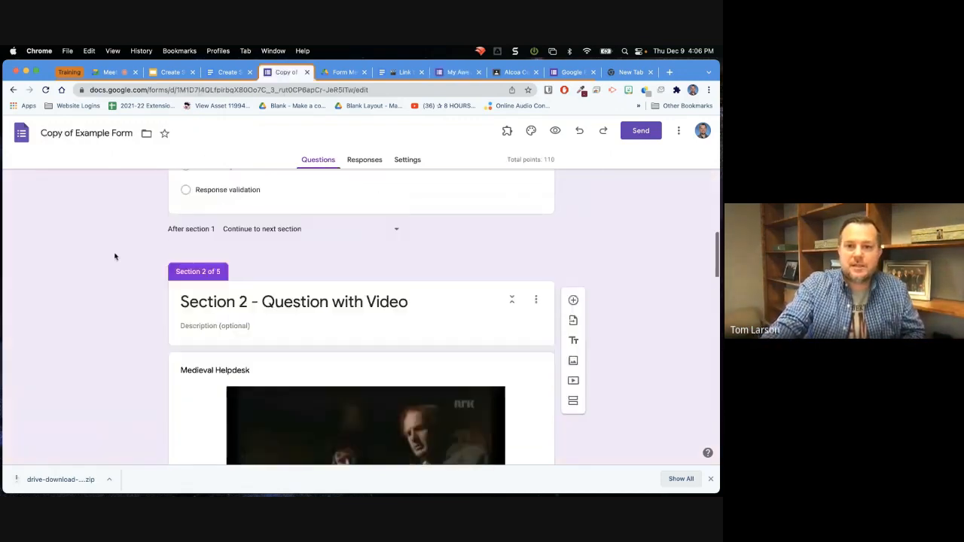
pyautogui.scroll(-5, 114, 257)
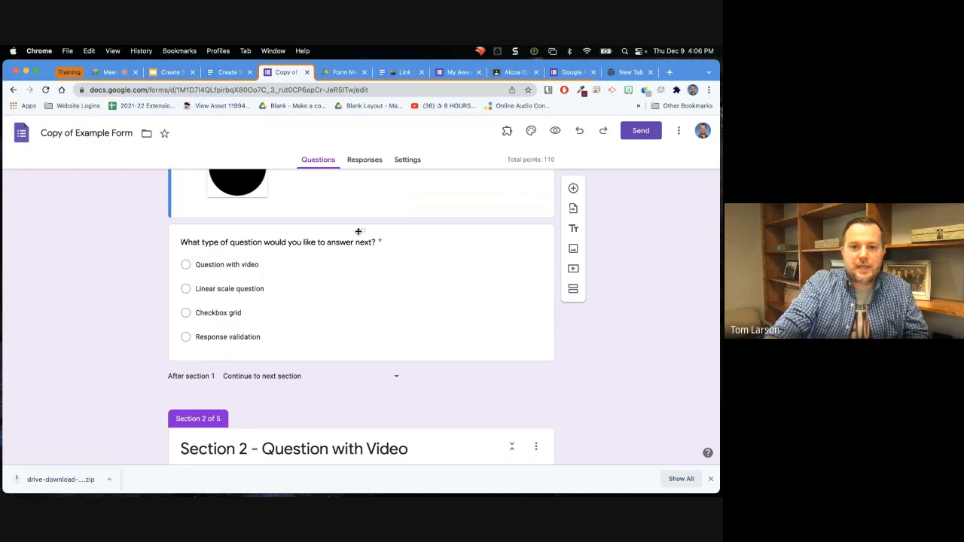
pyautogui.click(342, 259)
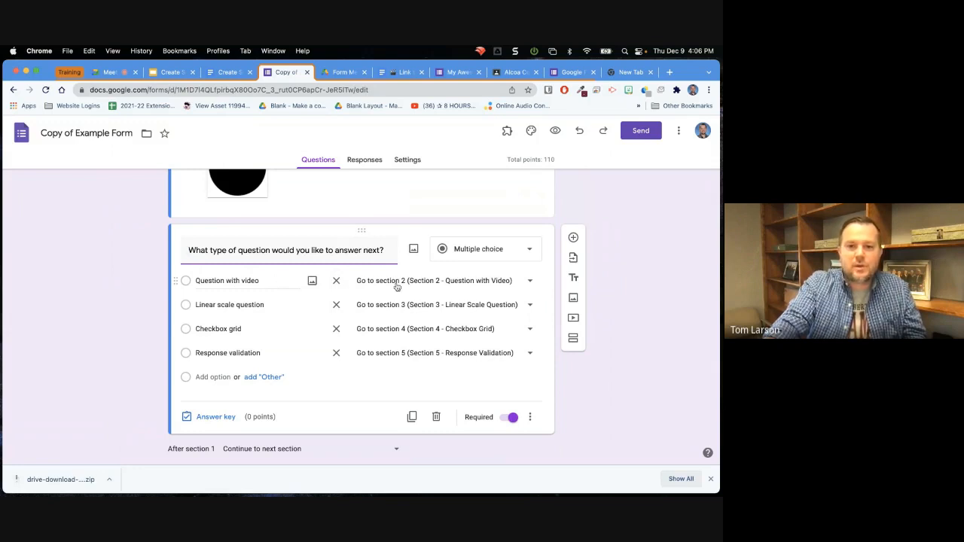
pyautogui.scroll(-2, 406, 324)
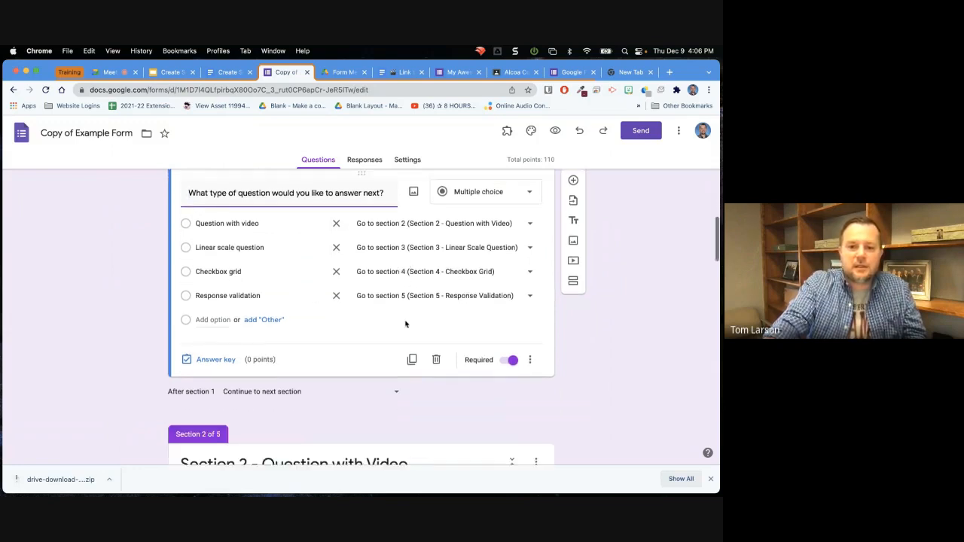
# Check the additional options of the example form's next-question-type question and the section destinations available for the Question with video answer.
pyautogui.scroll(2, 405, 324)
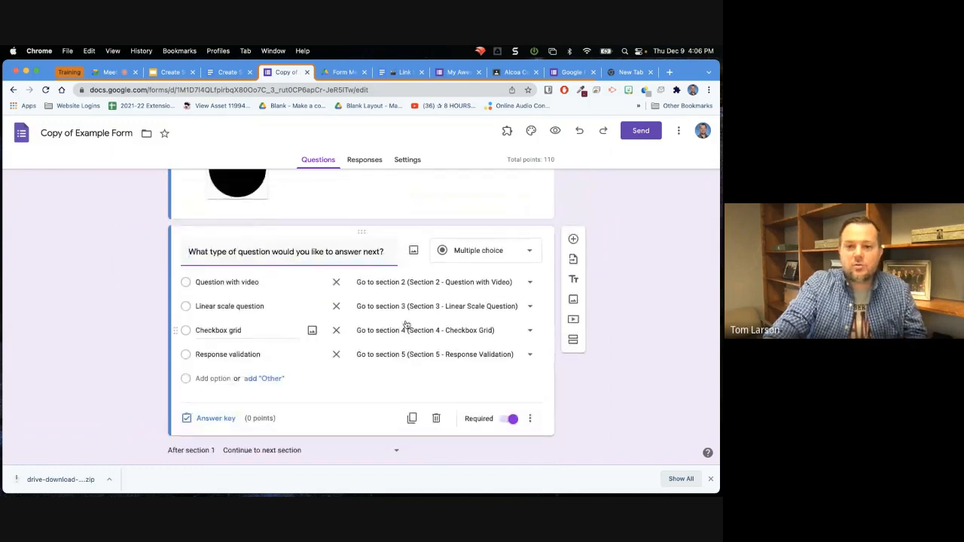
pyautogui.scroll(-1, 407, 322)
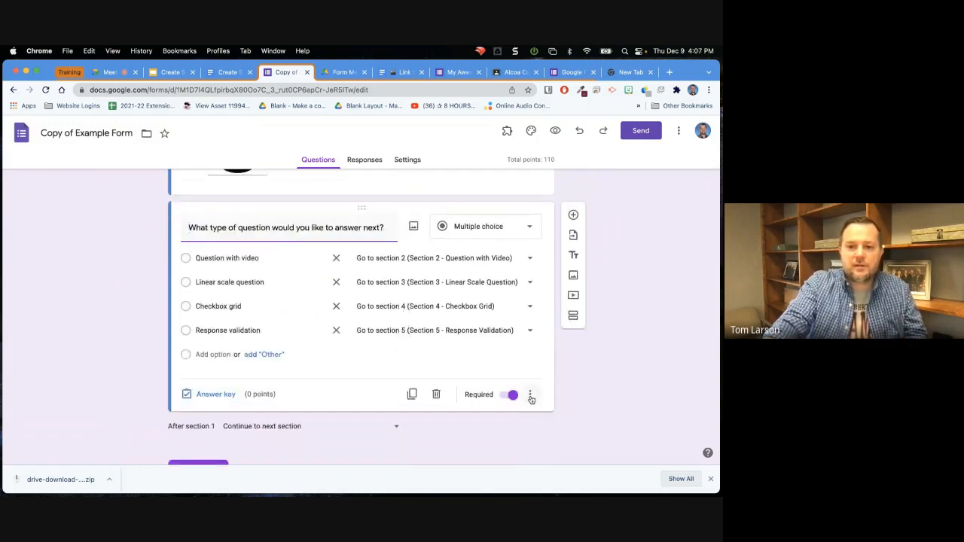
pyautogui.click(530, 396)
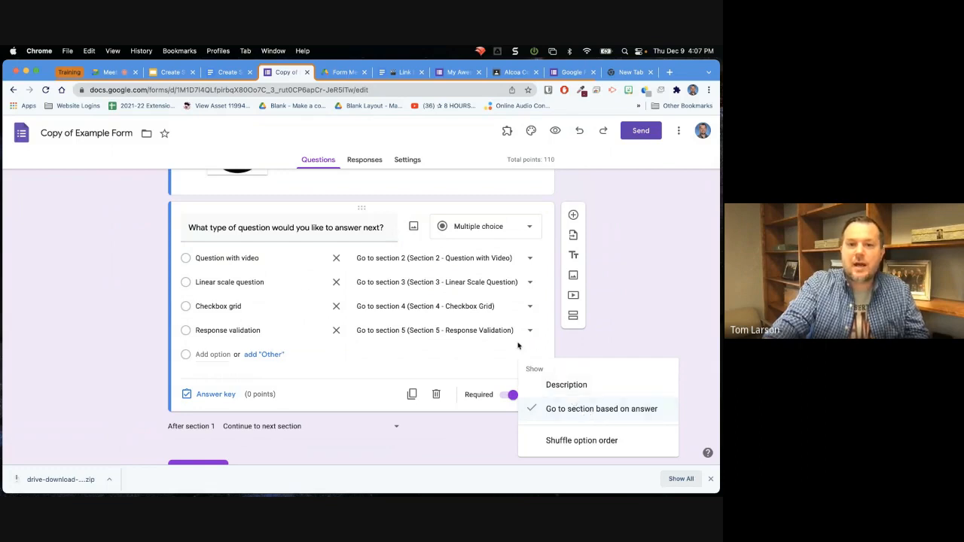
pyautogui.click(531, 261)
pyautogui.click(531, 260)
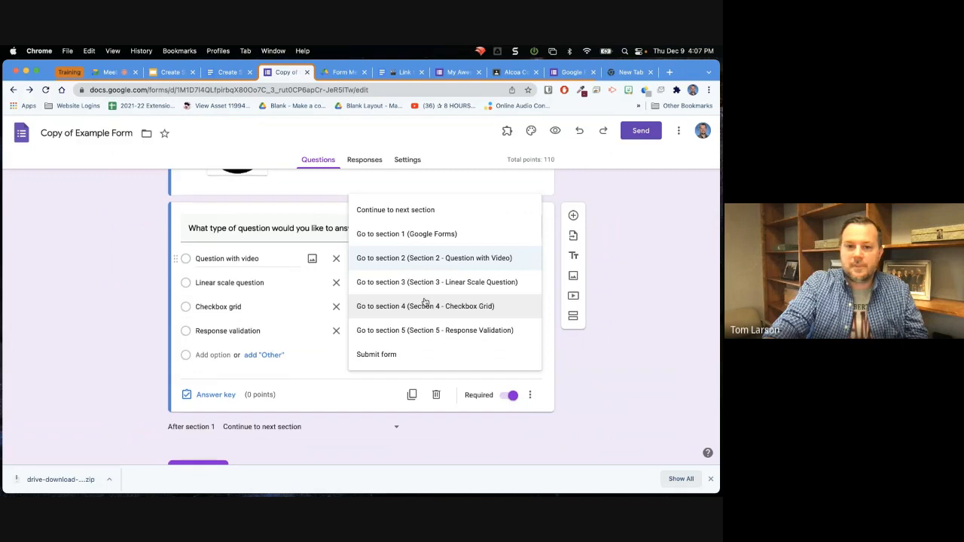
pyautogui.click(549, 362)
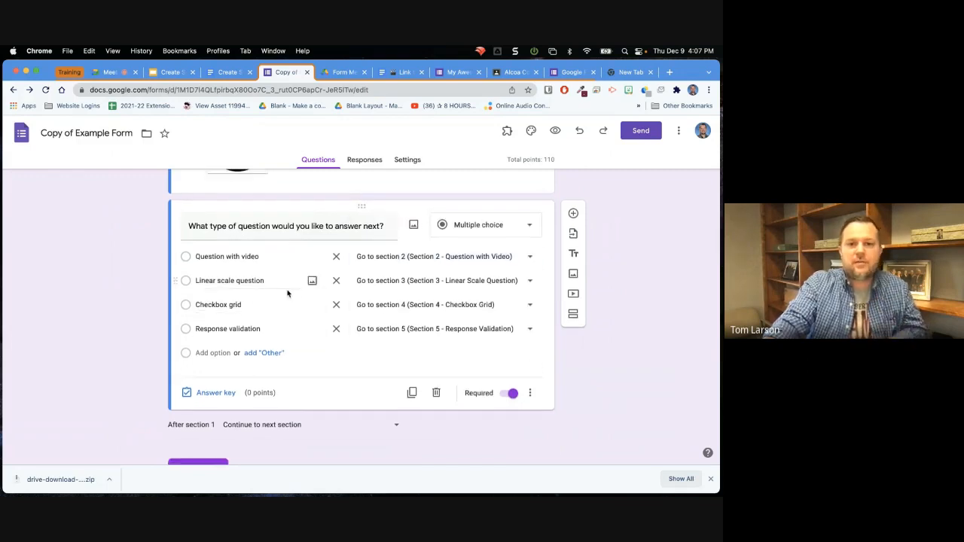
# Preview the example form and review its question about the three primary colors.
pyautogui.scroll(2, 313, 261)
pyautogui.scroll(10, 313, 261)
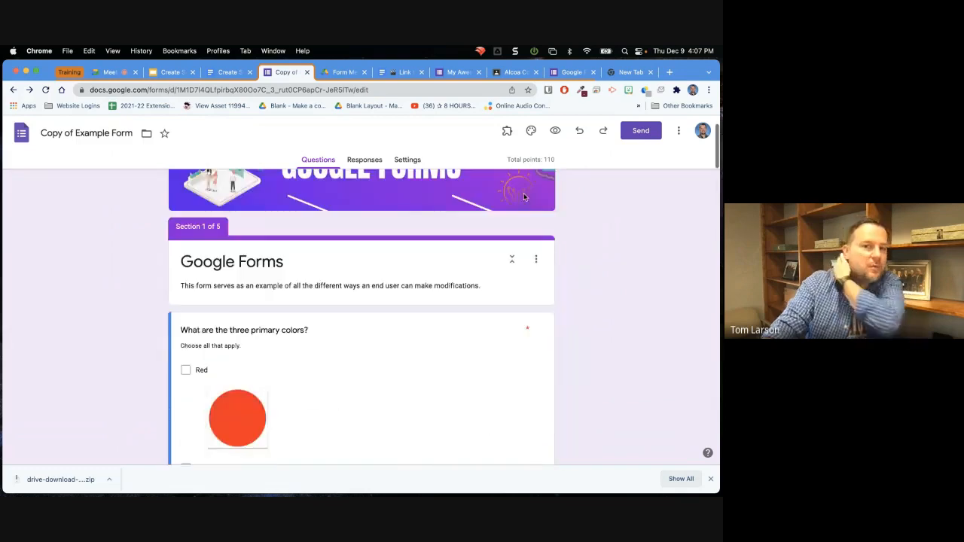
pyautogui.click(555, 131)
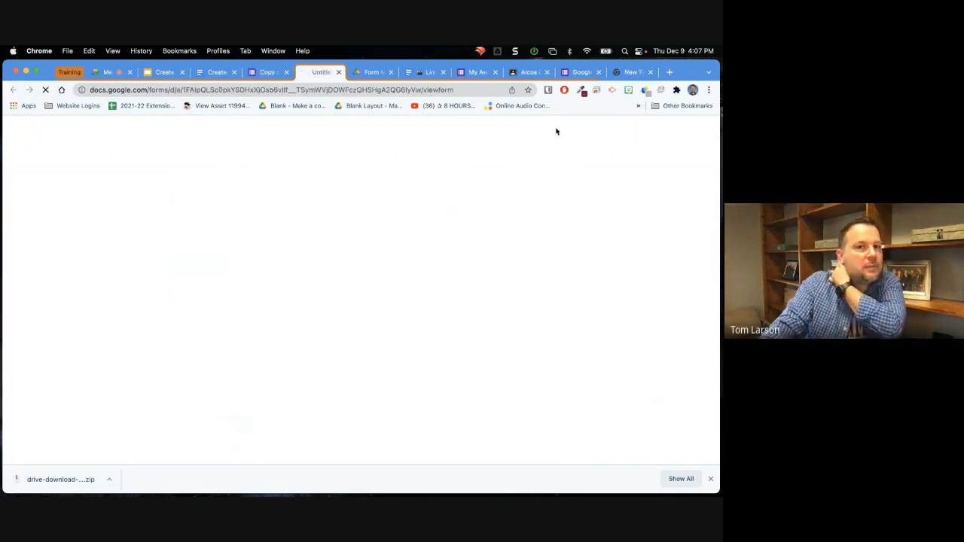
pyautogui.scroll(-1, 379, 197)
pyautogui.scroll(-3, 379, 197)
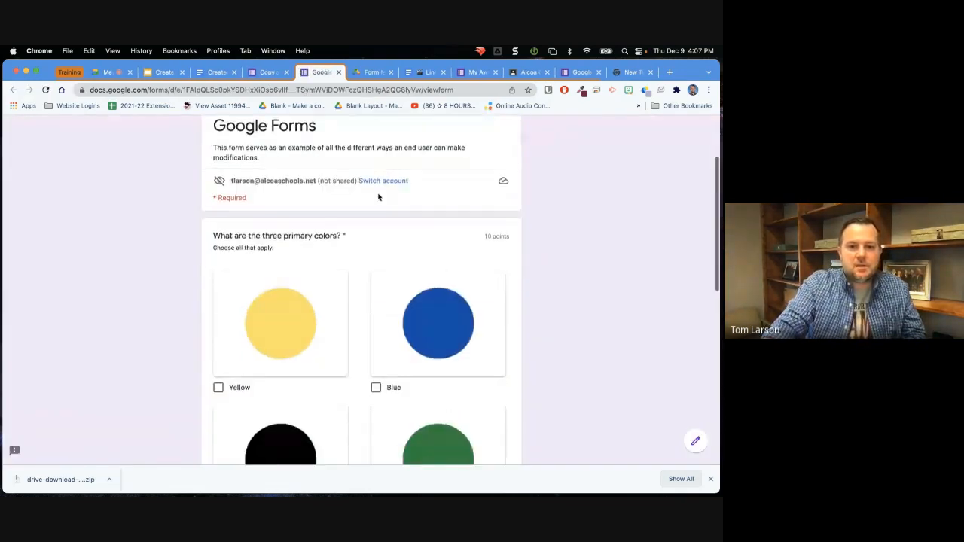
pyautogui.scroll(-1, 379, 197)
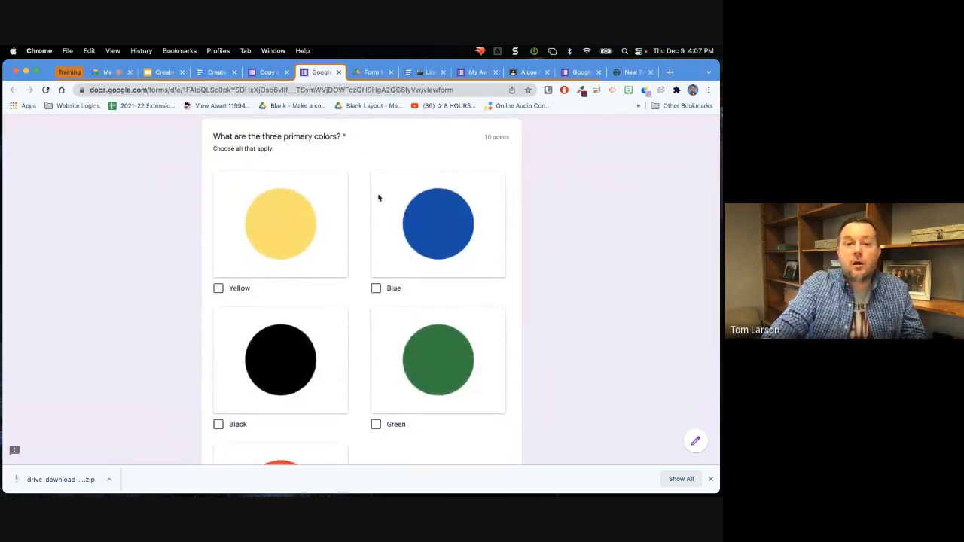
pyautogui.scroll(-2, 378, 197)
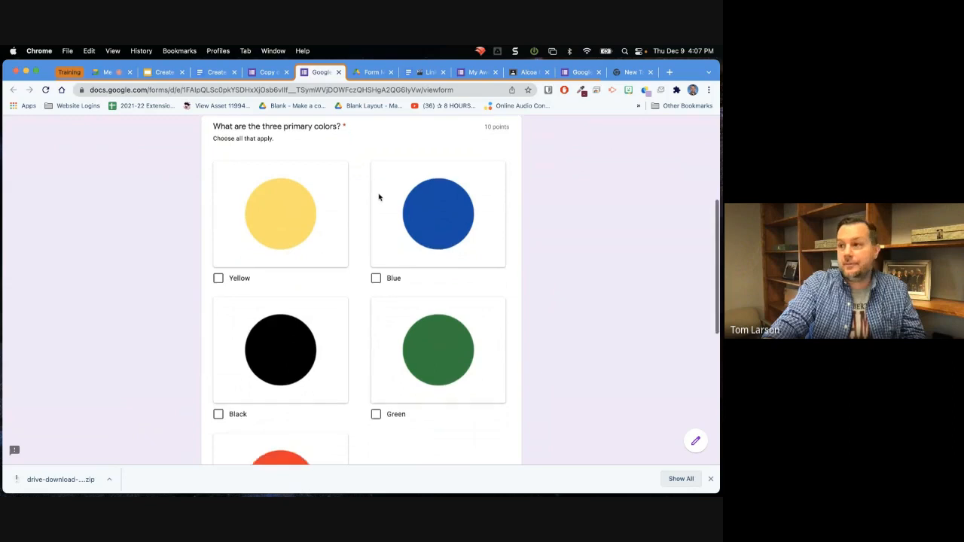
pyautogui.scroll(-1, 379, 197)
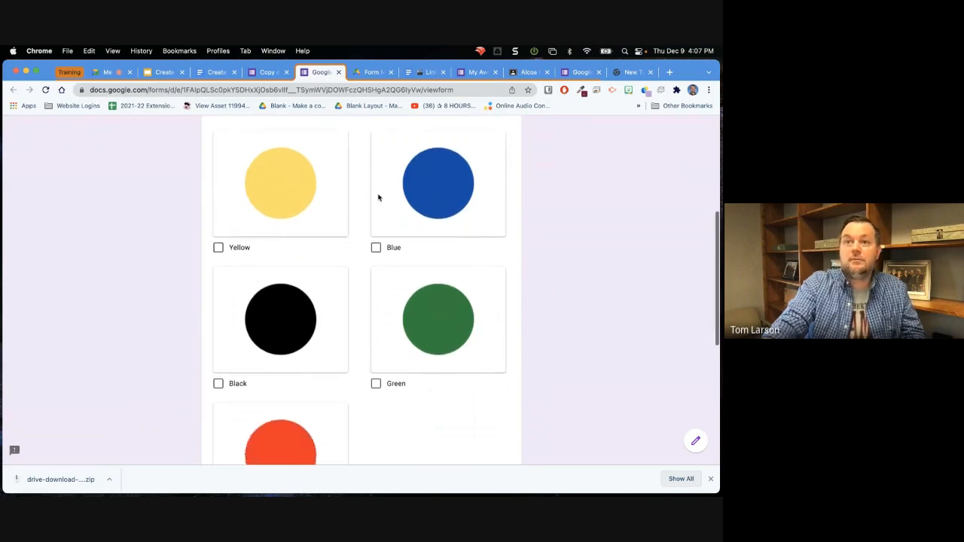
# Answer the primary colors question in the preview with Blue, Yellow and Red.
pyautogui.click(376, 242)
pyautogui.click(219, 242)
pyautogui.scroll(-5, 291, 223)
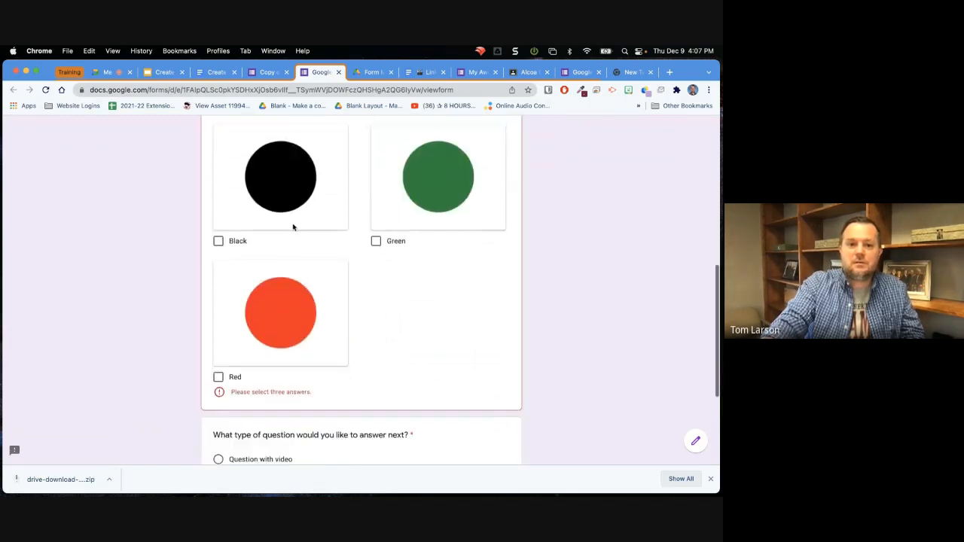
pyautogui.scroll(-1, 297, 372)
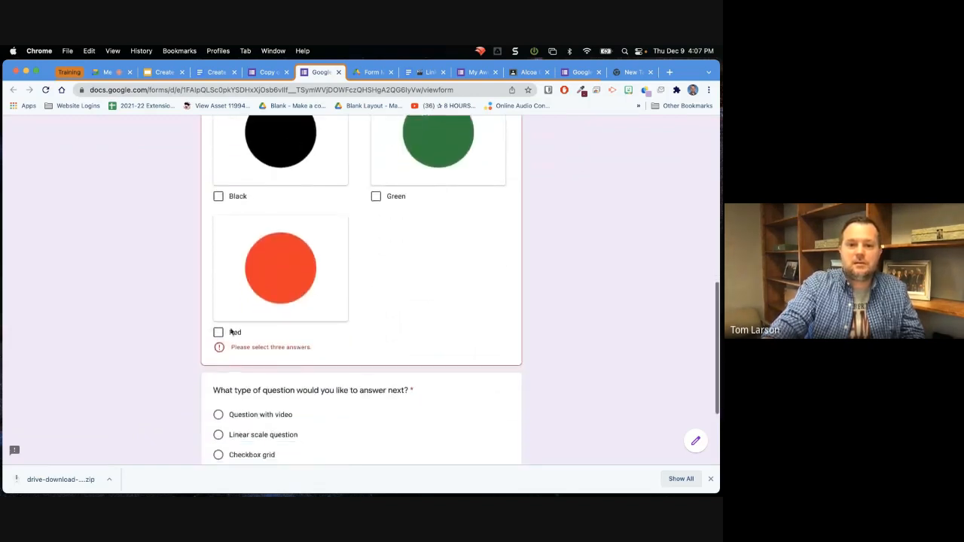
pyautogui.click(218, 333)
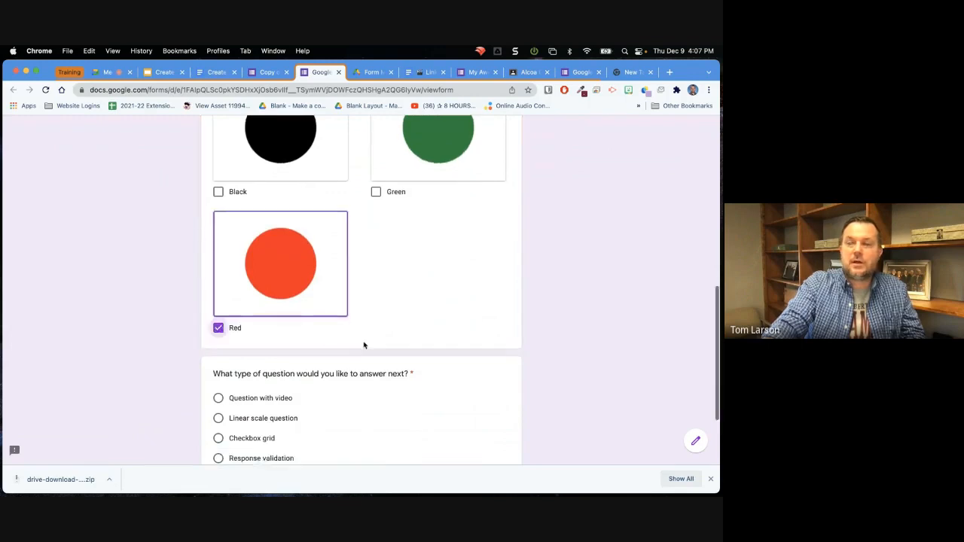
# Choose Checkbox grid as the type of question to answer next and continue to its section.
pyautogui.scroll(-3, 366, 345)
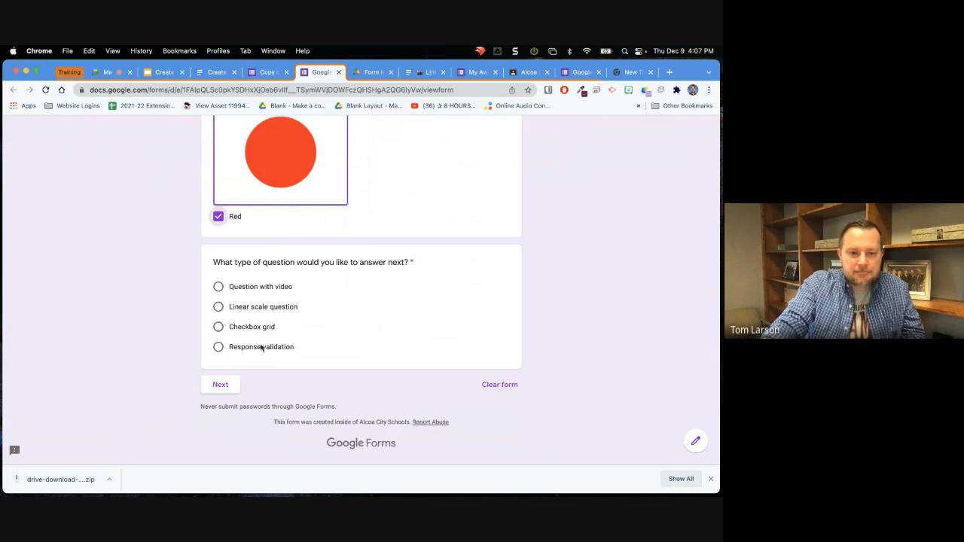
pyautogui.click(218, 328)
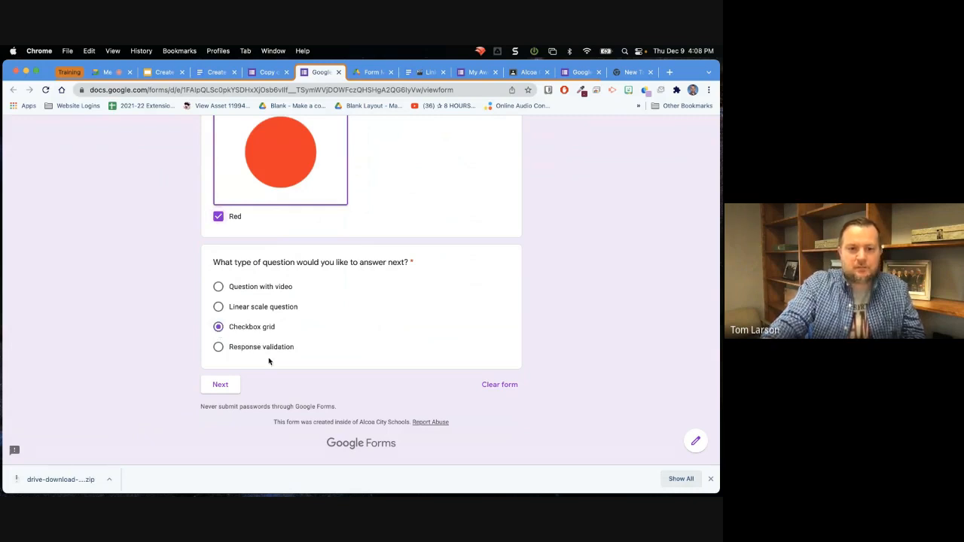
pyautogui.click(222, 386)
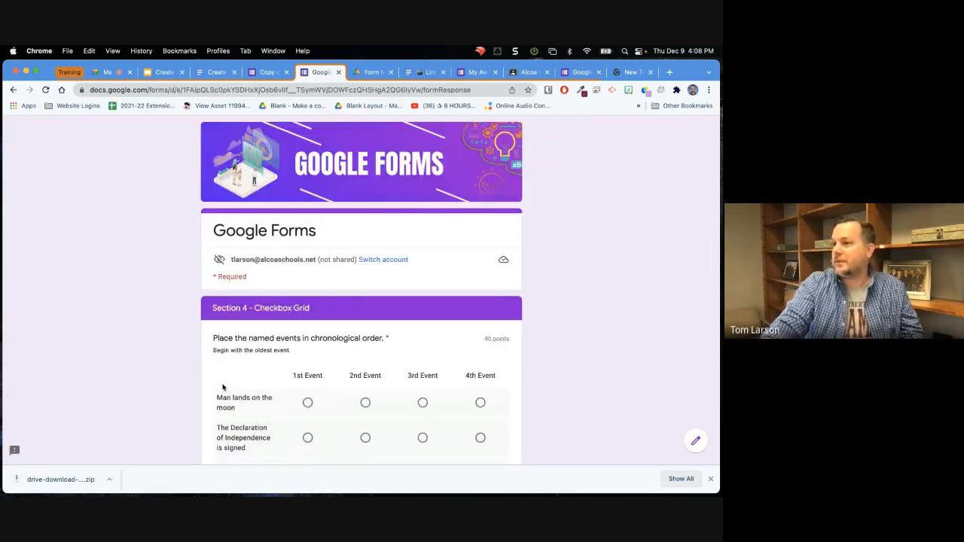
# Order the events in the Section 4 grid: Declaration of Independence 1st, Titanic 2nd, World War II 3rd, moon landing 4th.
pyautogui.scroll(-3, 222, 387)
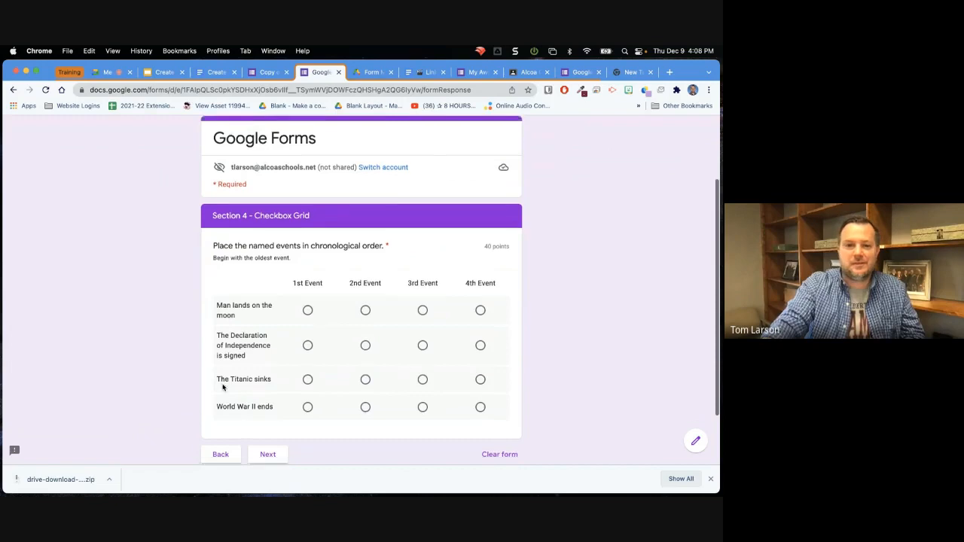
pyautogui.scroll(-2, 222, 387)
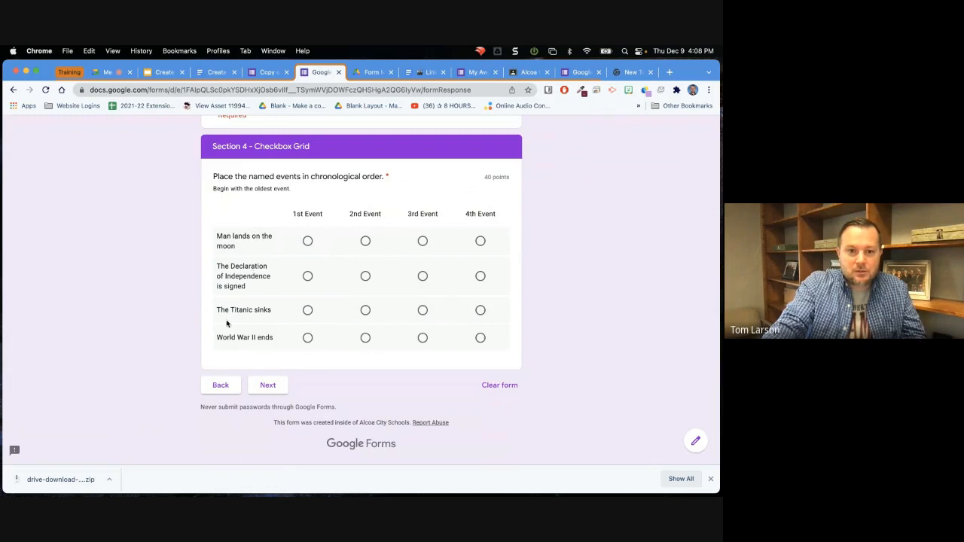
pyautogui.click(307, 277)
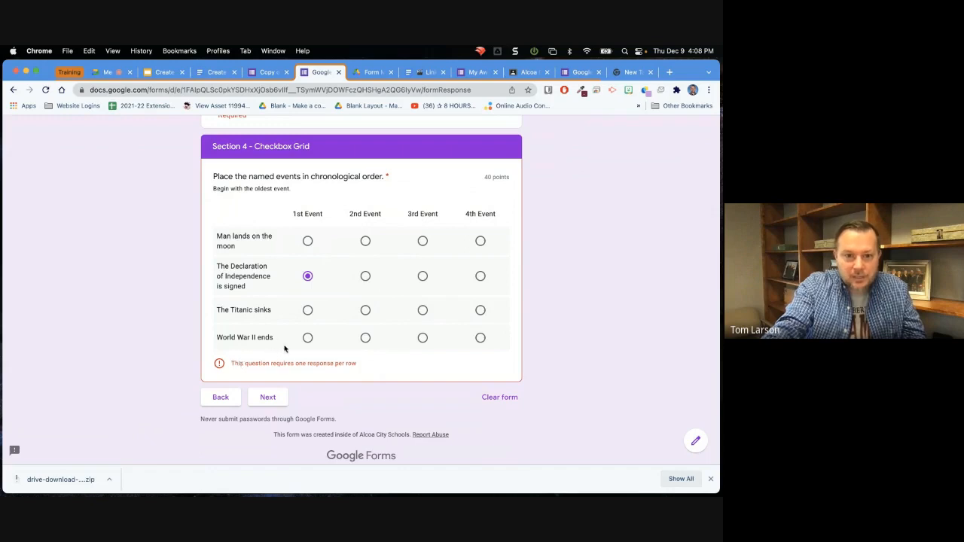
pyautogui.click(365, 310)
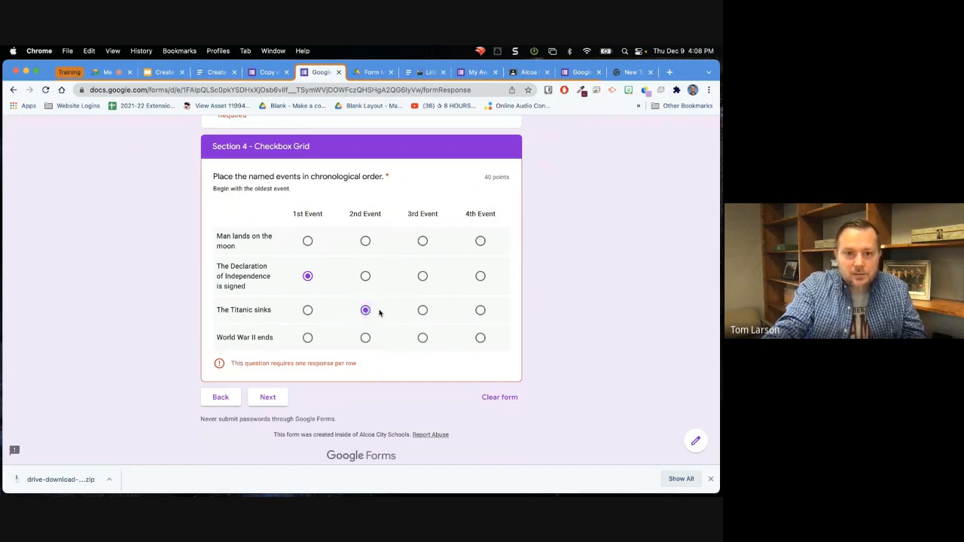
pyautogui.click(422, 337)
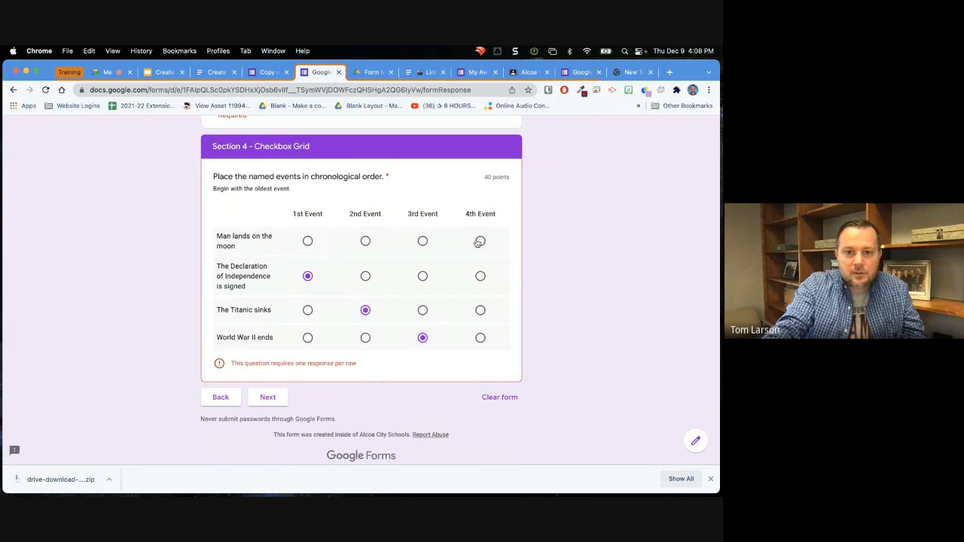
pyautogui.click(480, 241)
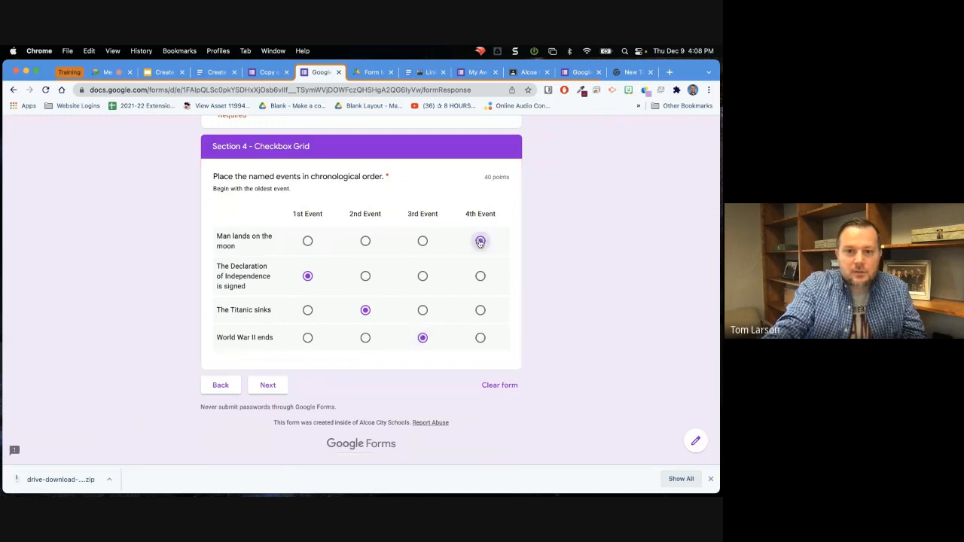
# Continue the preview to Section 5 - Response Validation and review its web address and 84% questions.
pyautogui.click(276, 384)
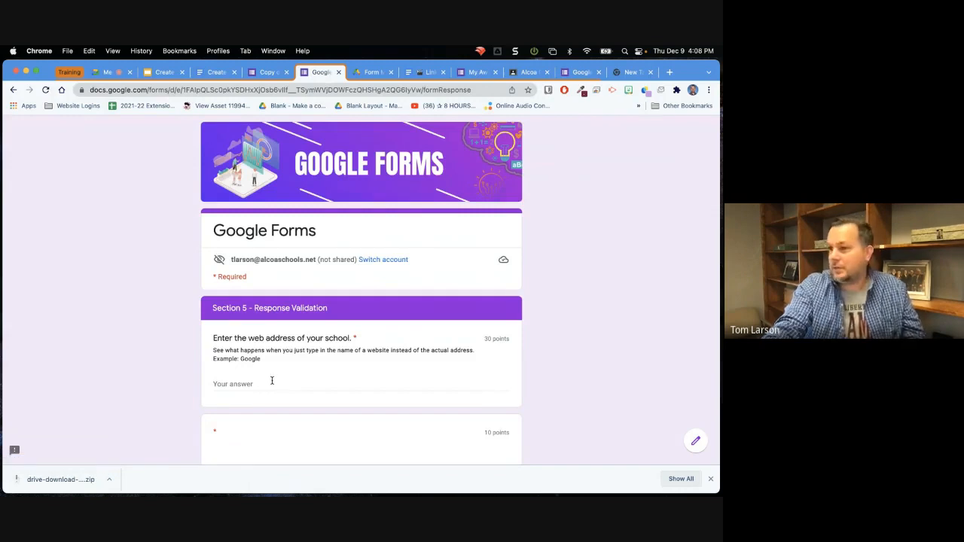
pyautogui.scroll(-1, 278, 366)
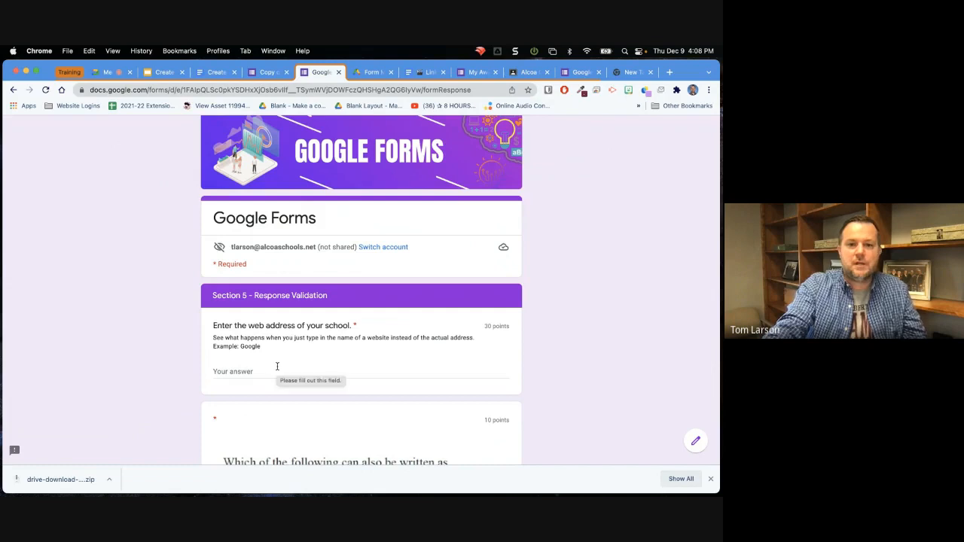
pyautogui.scroll(-3, 278, 366)
pyautogui.scroll(-1, 278, 369)
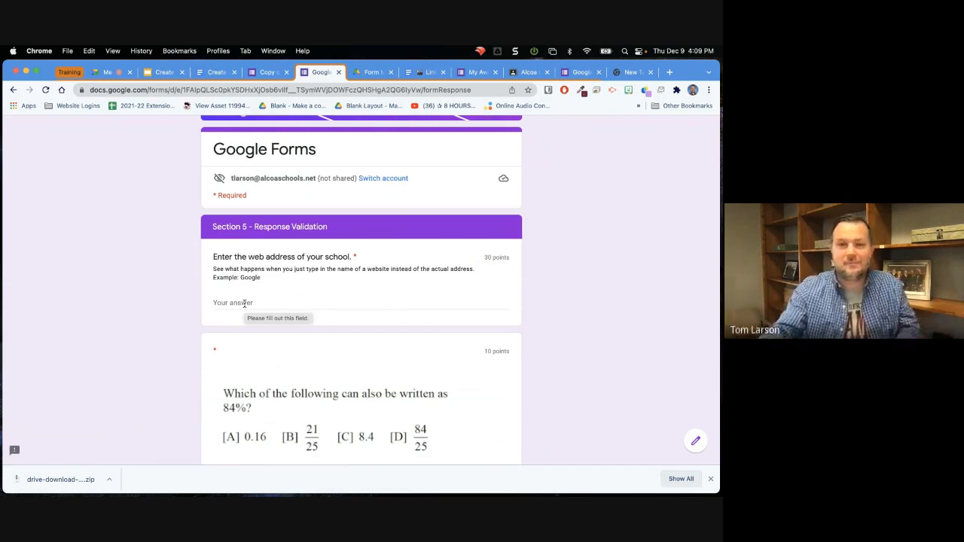
# Return to the example form's editor, open Section 5's school web address question and check its response validation and additional options.
pyautogui.click(267, 71)
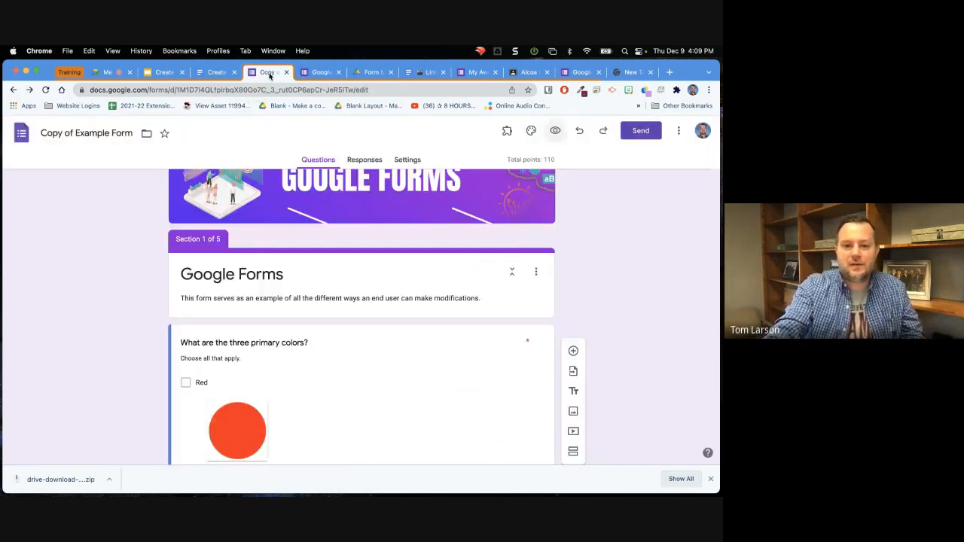
pyautogui.scroll(-15, 344, 364)
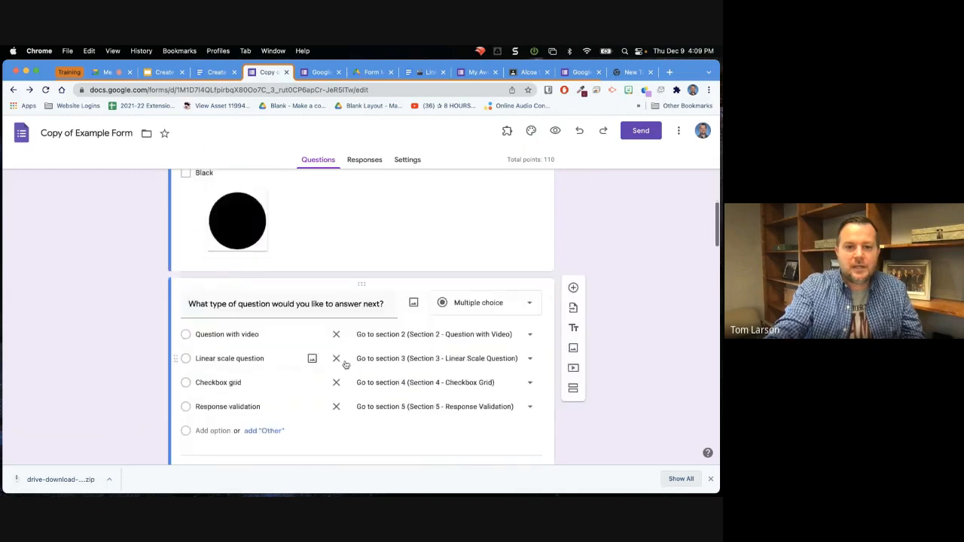
pyautogui.scroll(-10, 344, 364)
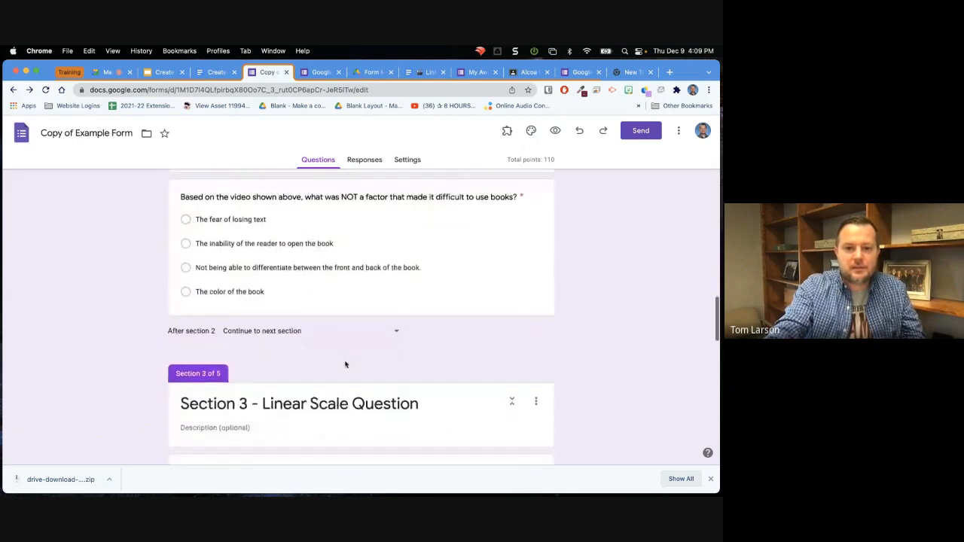
pyautogui.scroll(-10, 346, 362)
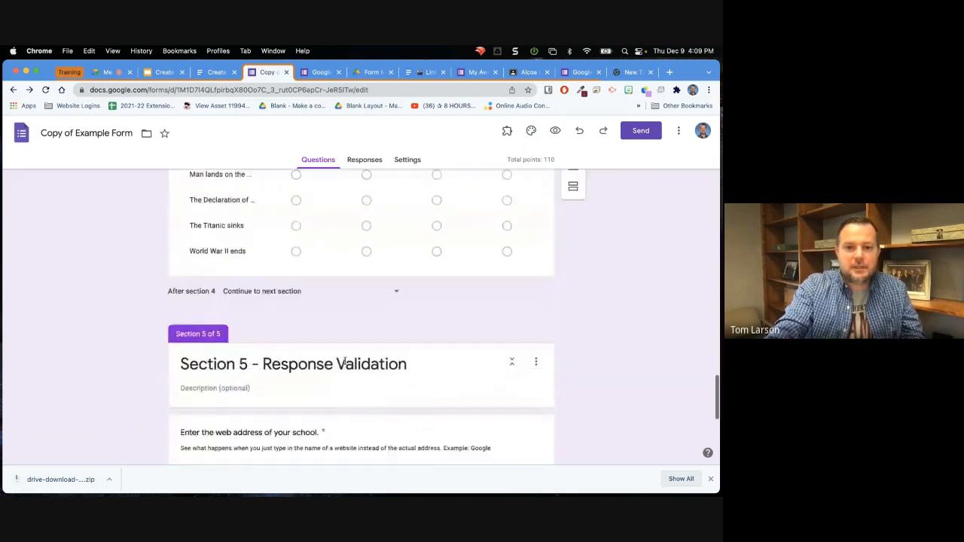
pyautogui.scroll(-3, 345, 365)
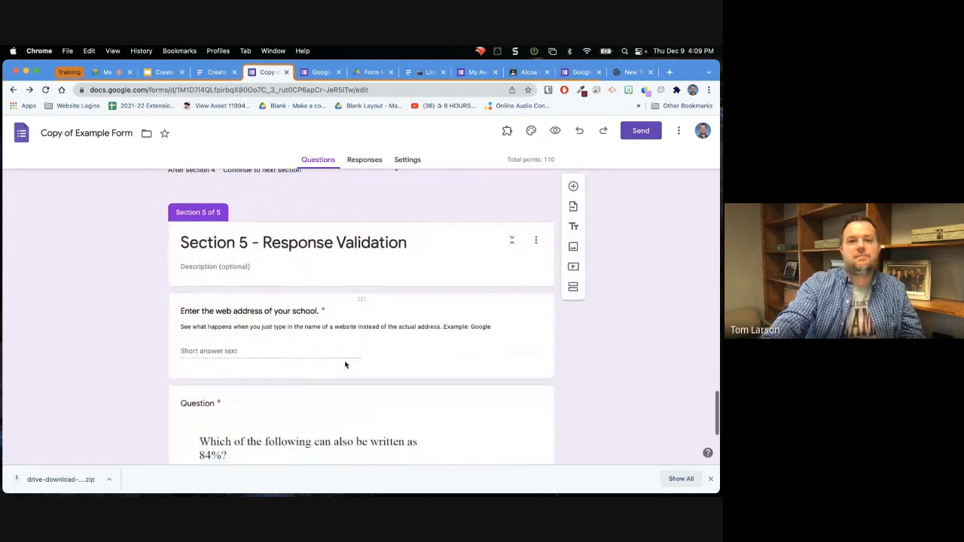
pyautogui.scroll(-1, 345, 365)
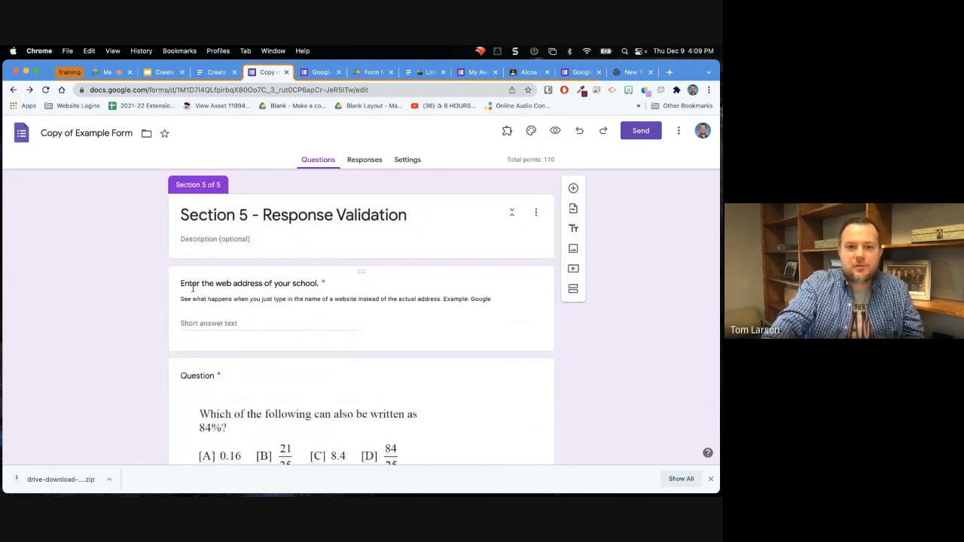
pyautogui.click(291, 321)
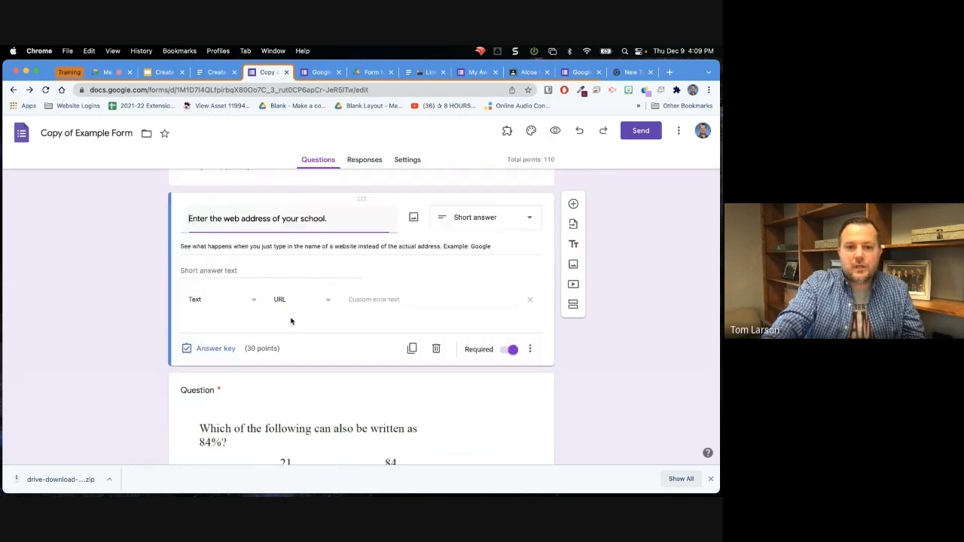
pyautogui.click(530, 349)
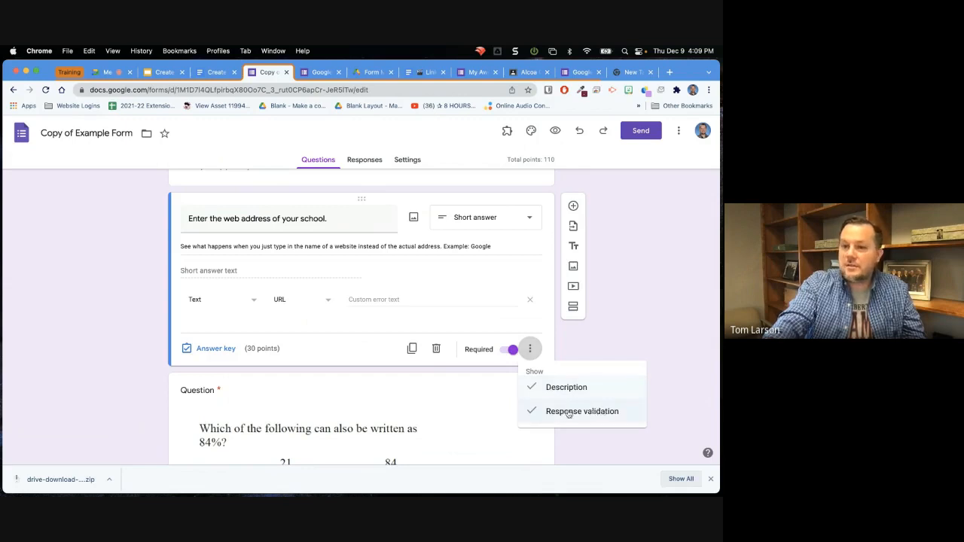
pyautogui.click(542, 319)
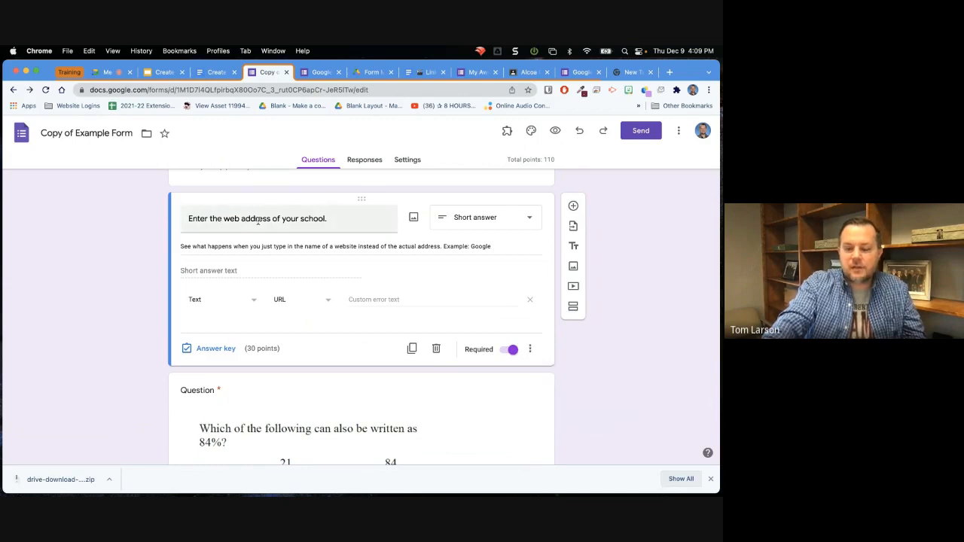
# Examine the school web address question's validation options: the rule types, the text conditions including URL, and the custom error text.
pyautogui.click(253, 303)
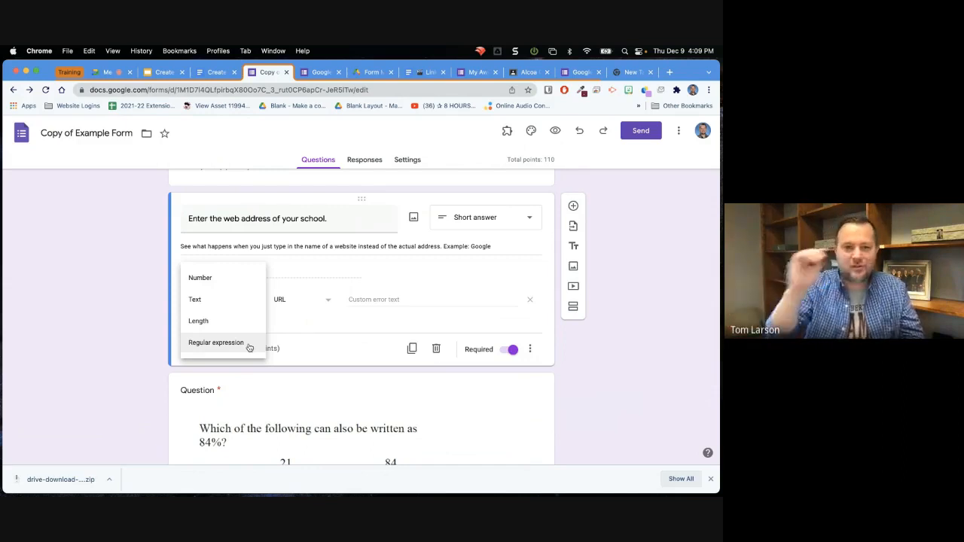
pyautogui.click(224, 306)
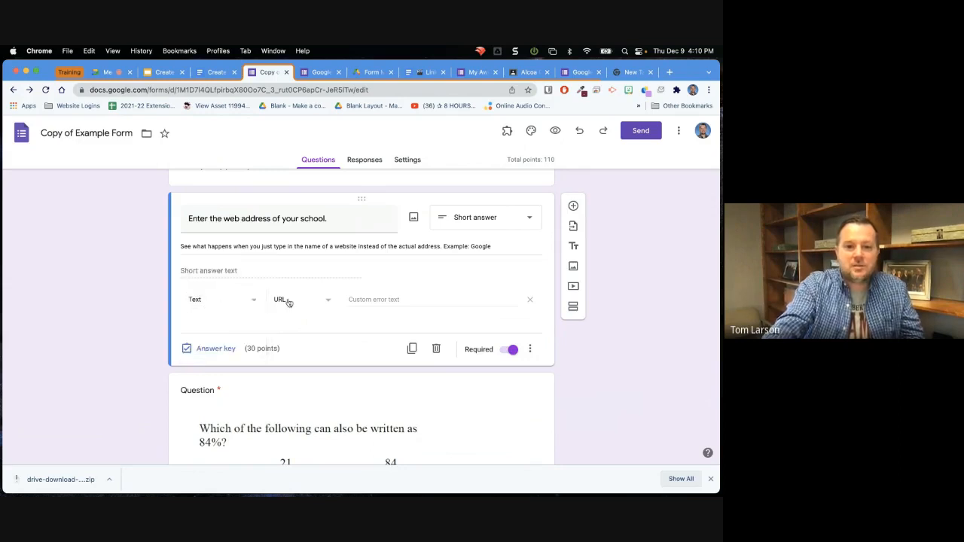
pyautogui.click(327, 302)
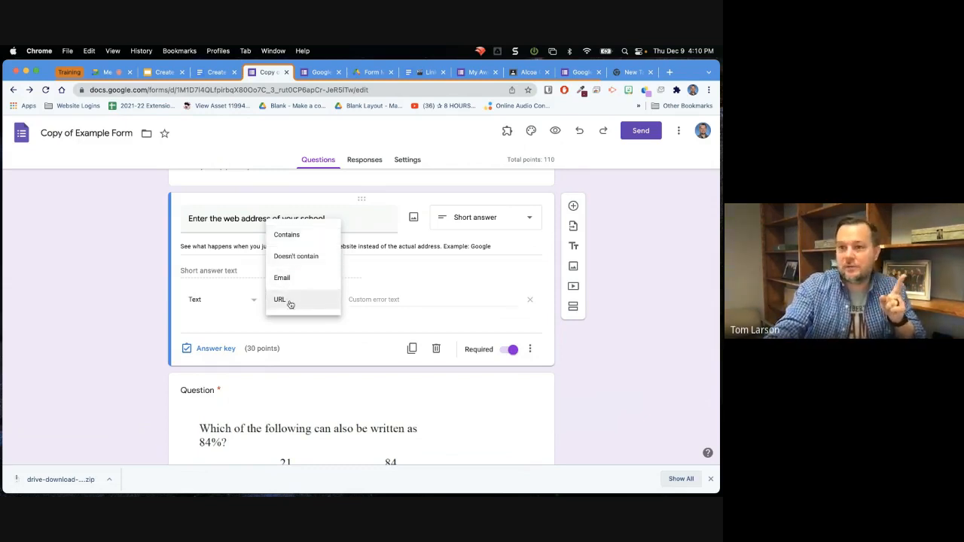
pyautogui.click(374, 299)
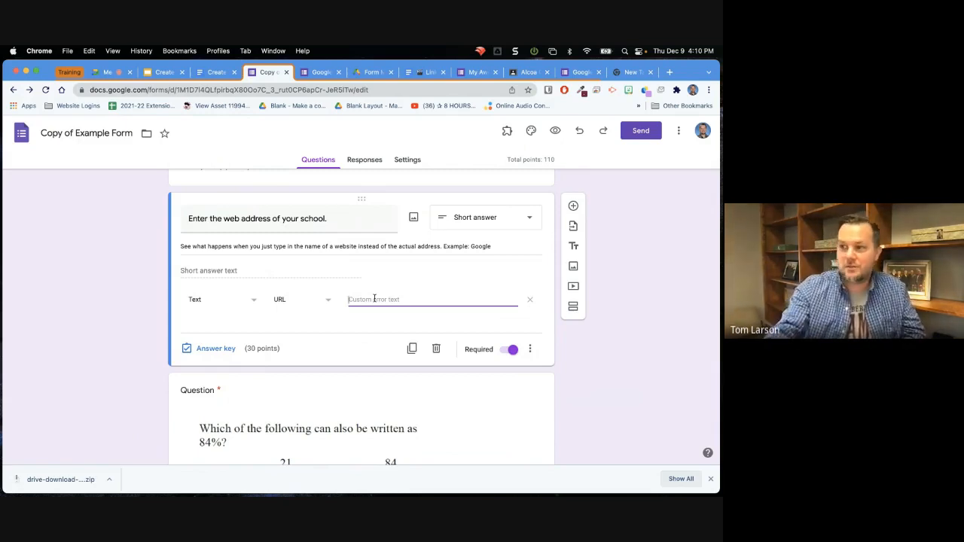
# Open the example form's settings and review the quiz options for releasing grades, locked mode, respondent settings and default point value.
pyautogui.scroll(15, 338, 319)
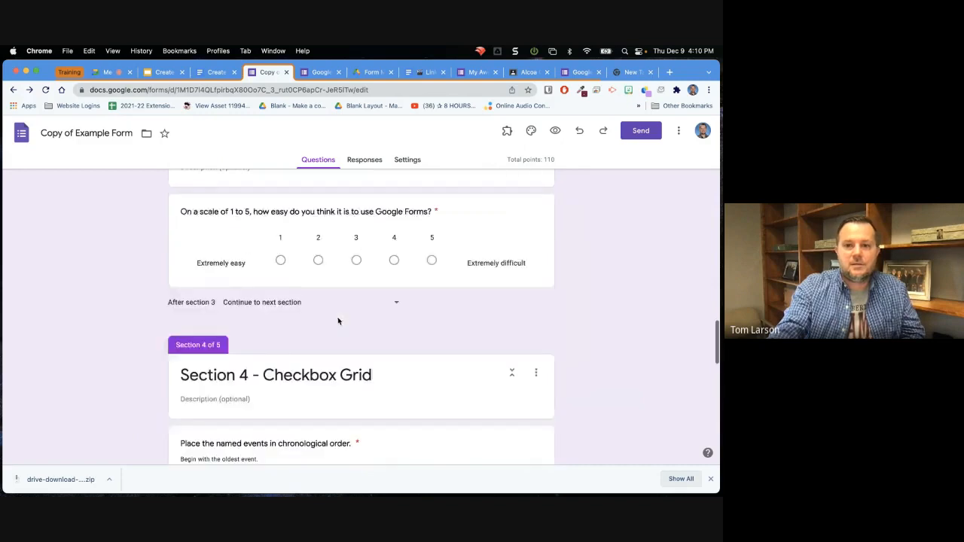
pyautogui.scroll(15, 338, 320)
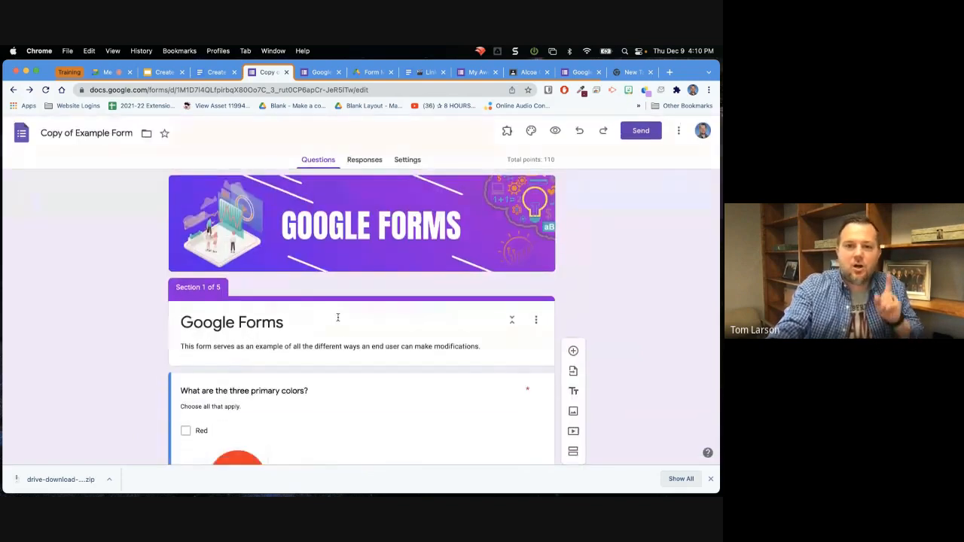
pyautogui.click(406, 161)
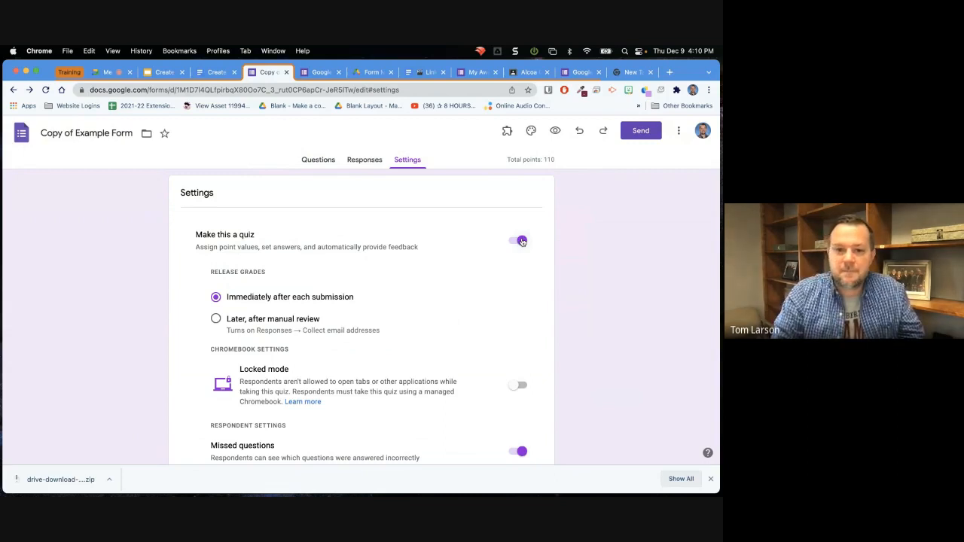
pyautogui.scroll(-5, 522, 241)
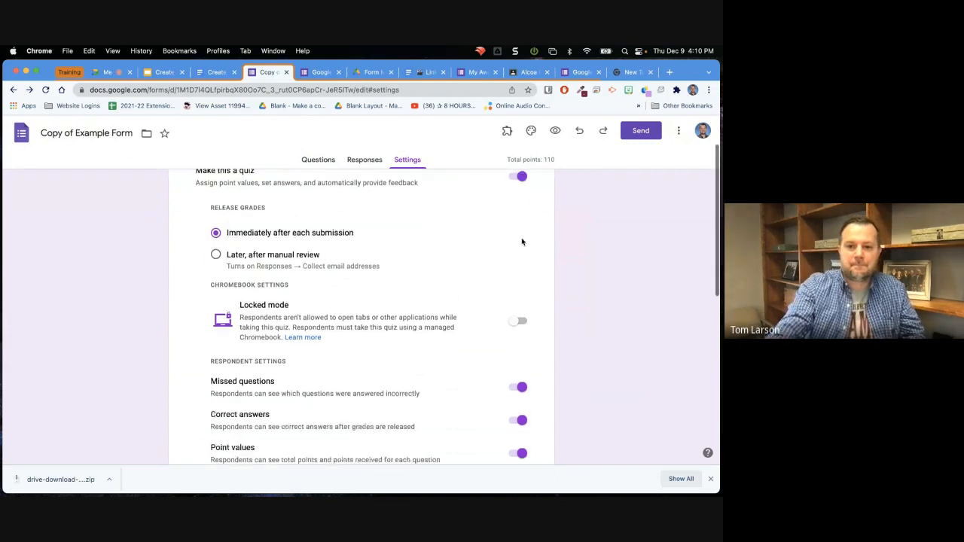
pyautogui.scroll(-2, 522, 242)
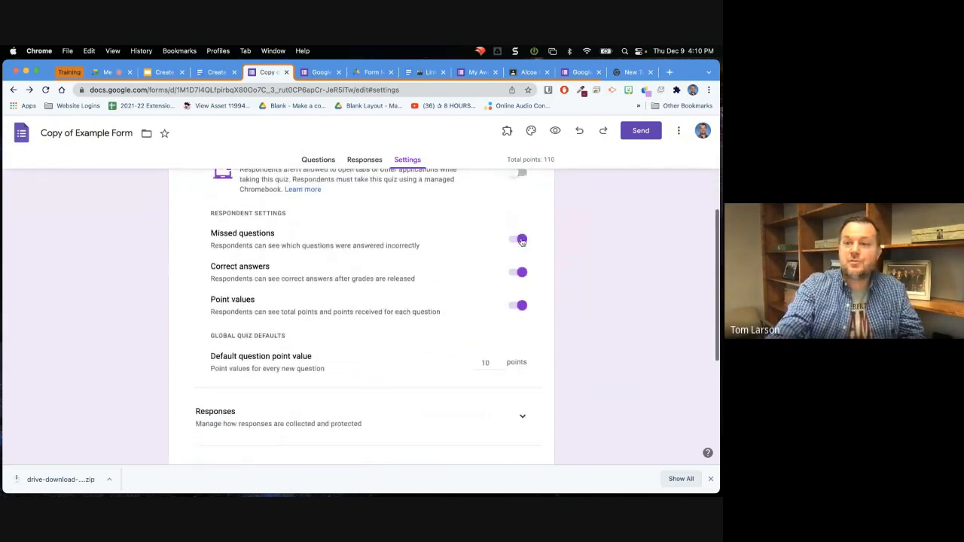
pyautogui.scroll(2, 522, 242)
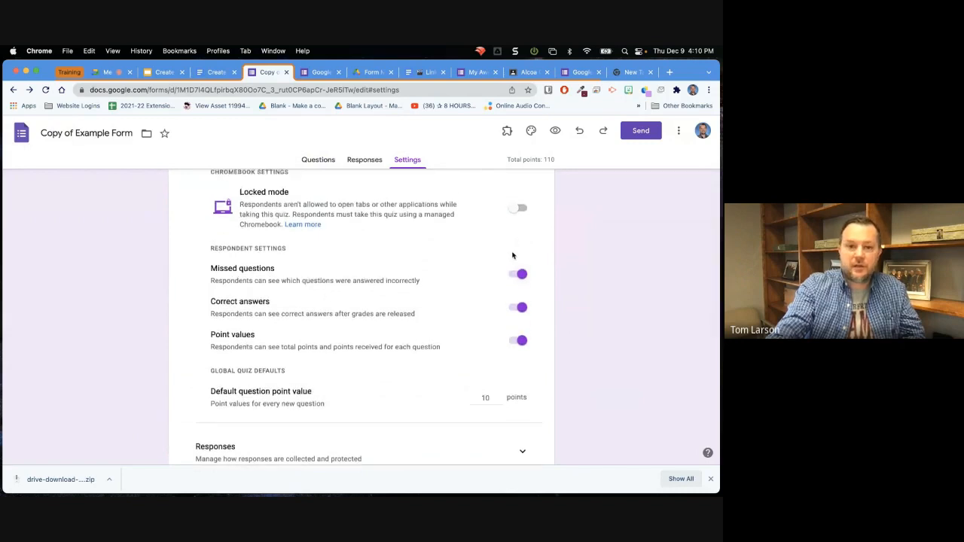
pyautogui.scroll(-5, 264, 290)
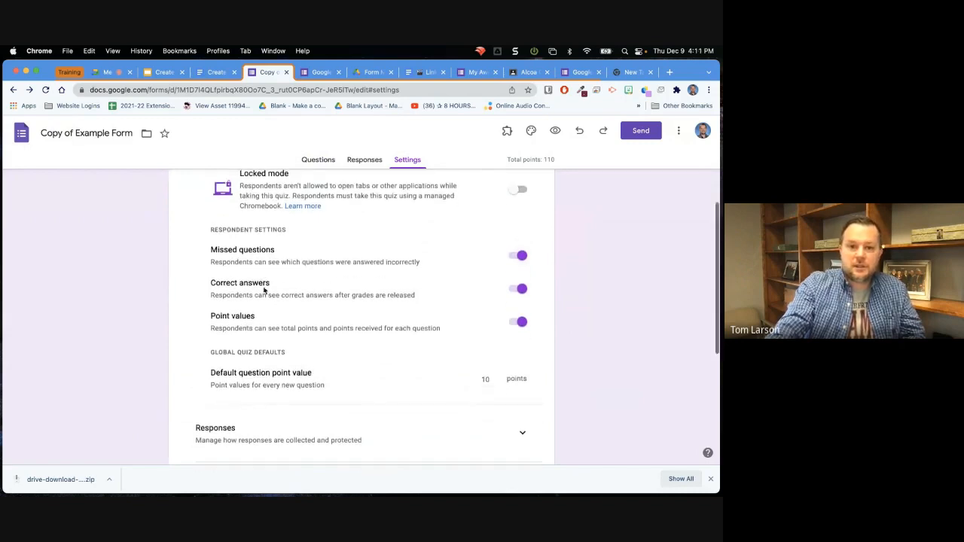
pyautogui.scroll(-3, 264, 290)
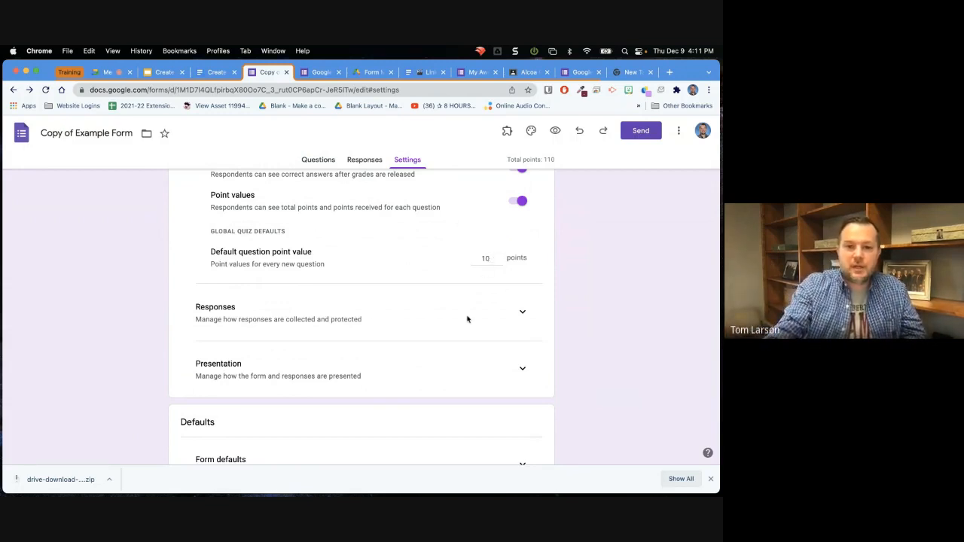
# Expand the Responses settings and review email collection, response copies, response editing and the sign-in restrictions.
pyautogui.click(521, 312)
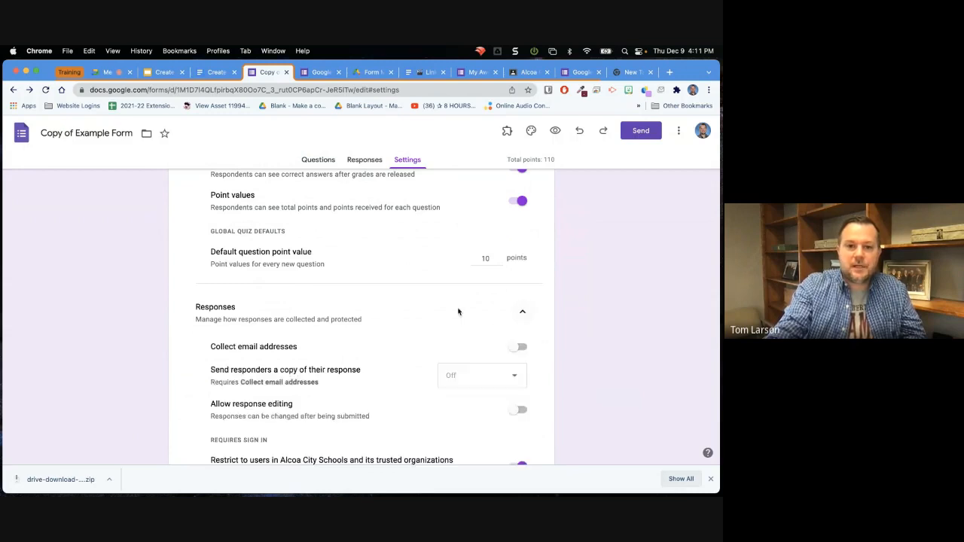
pyautogui.scroll(-3, 413, 308)
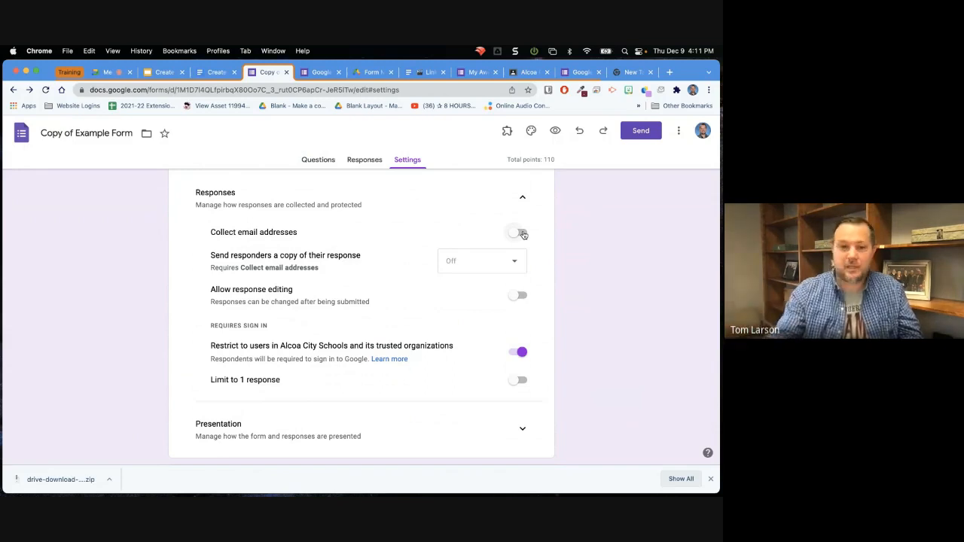
pyautogui.scroll(-3, 523, 234)
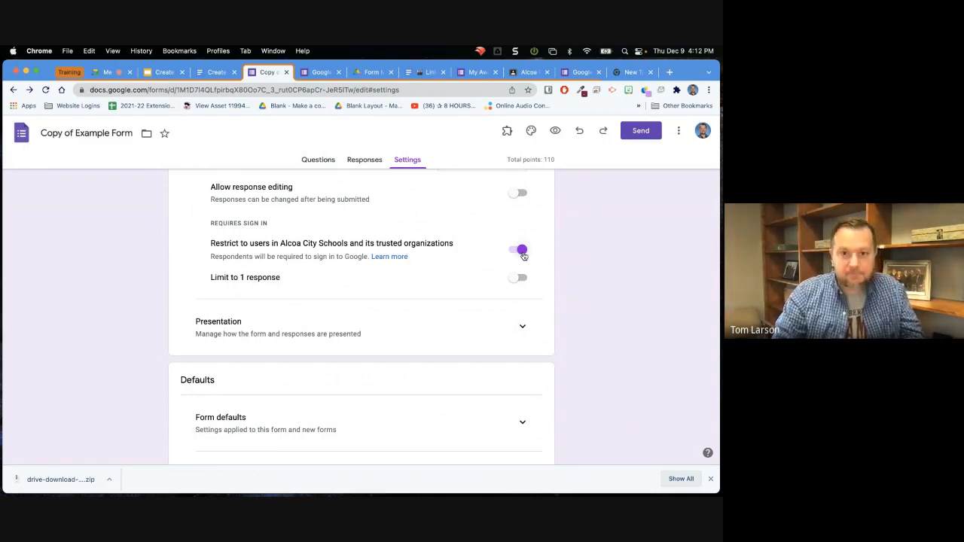
pyautogui.scroll(5, 522, 255)
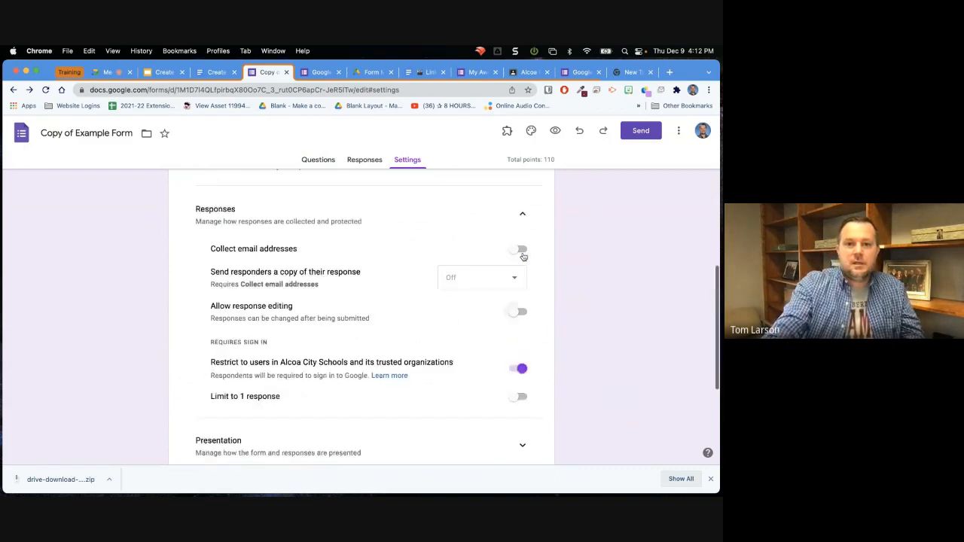
# Switch to the form preview to check its header and Section 5 questions, and return to the example form's settings.
pyautogui.click(314, 73)
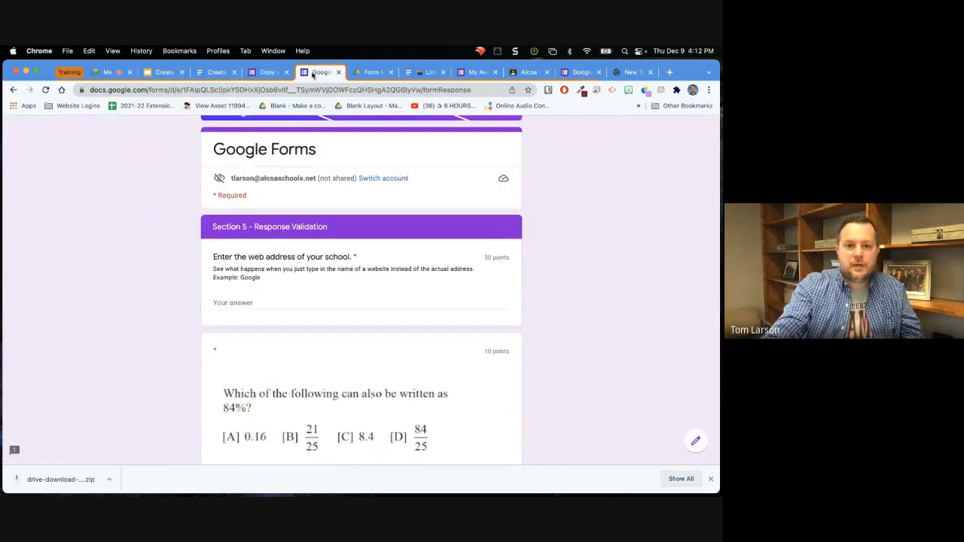
pyautogui.scroll(3, 305, 239)
pyautogui.scroll(-3, 305, 240)
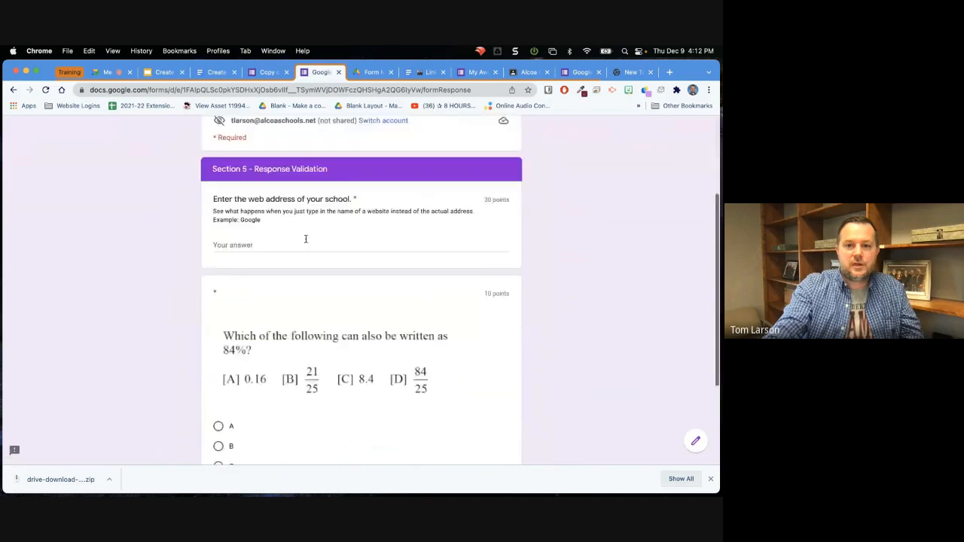
pyautogui.scroll(3, 306, 241)
pyautogui.click(274, 73)
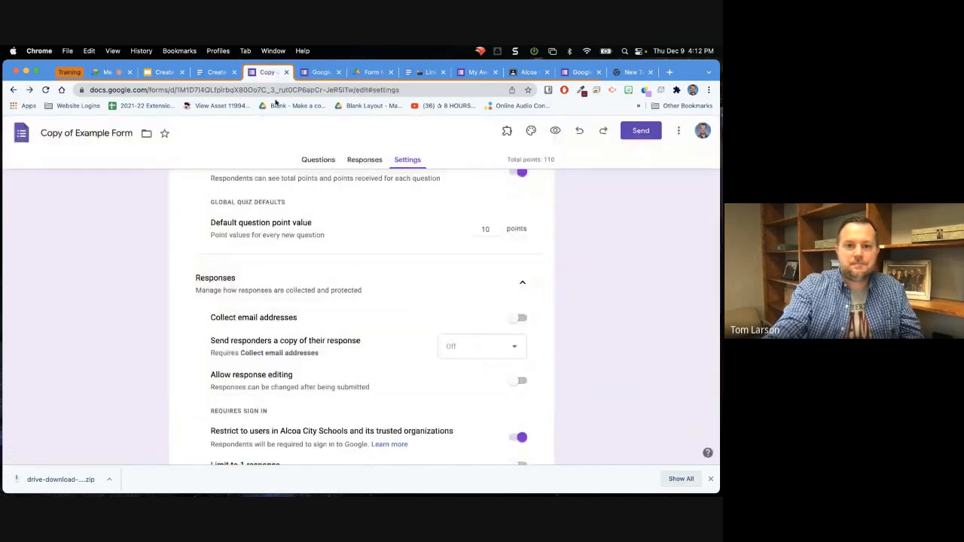
# Return to the example form's questions and look through the sections, from the question-type choice to the linear scale and video questions.
pyautogui.scroll(5, 302, 233)
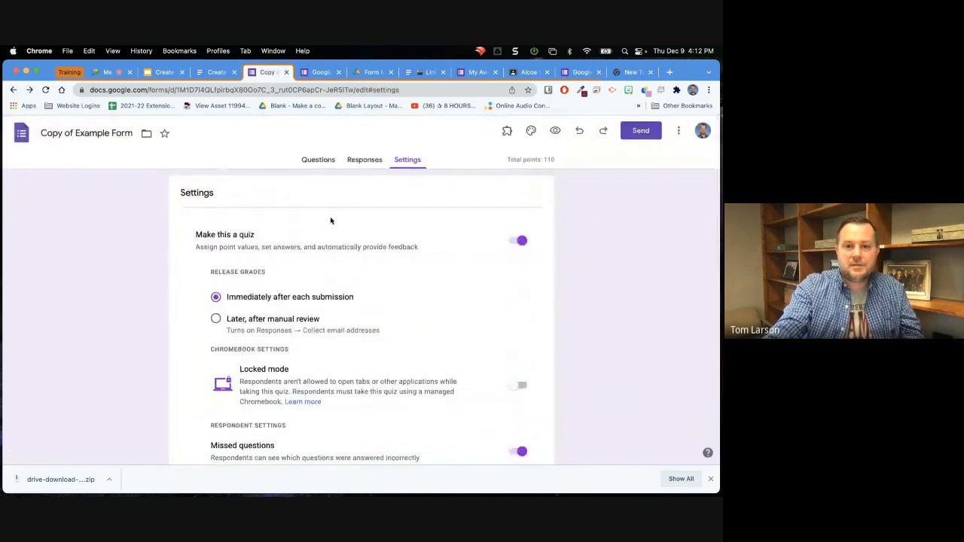
pyautogui.click(319, 159)
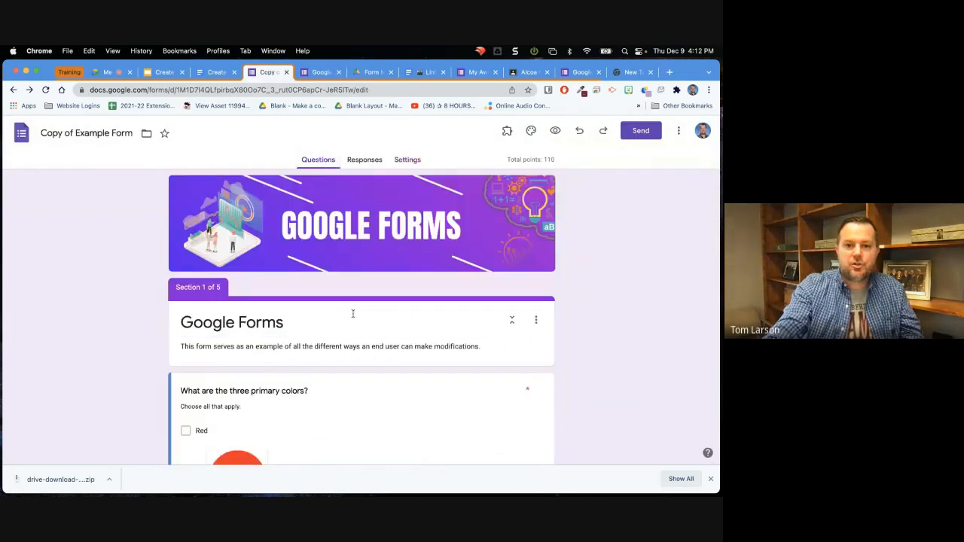
pyautogui.scroll(-15, 353, 314)
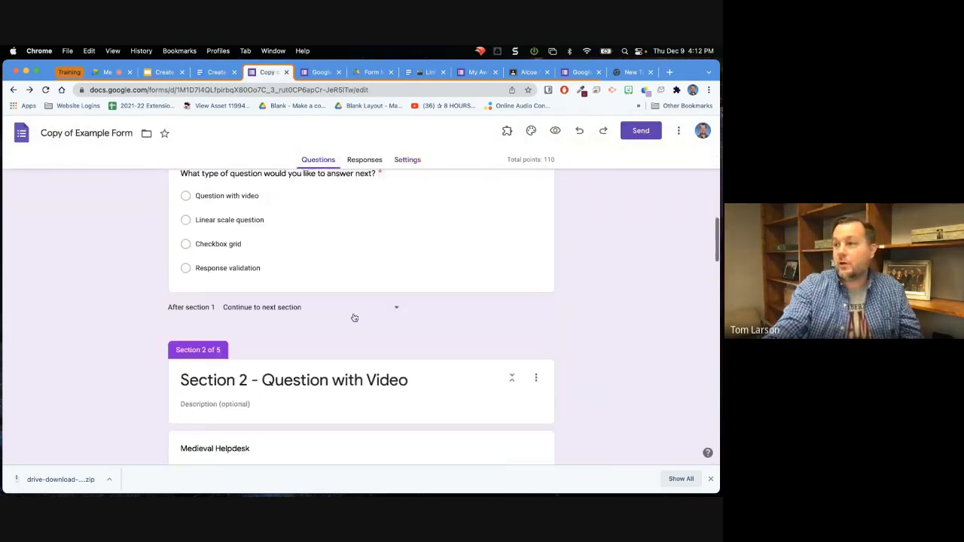
pyautogui.scroll(-10, 354, 318)
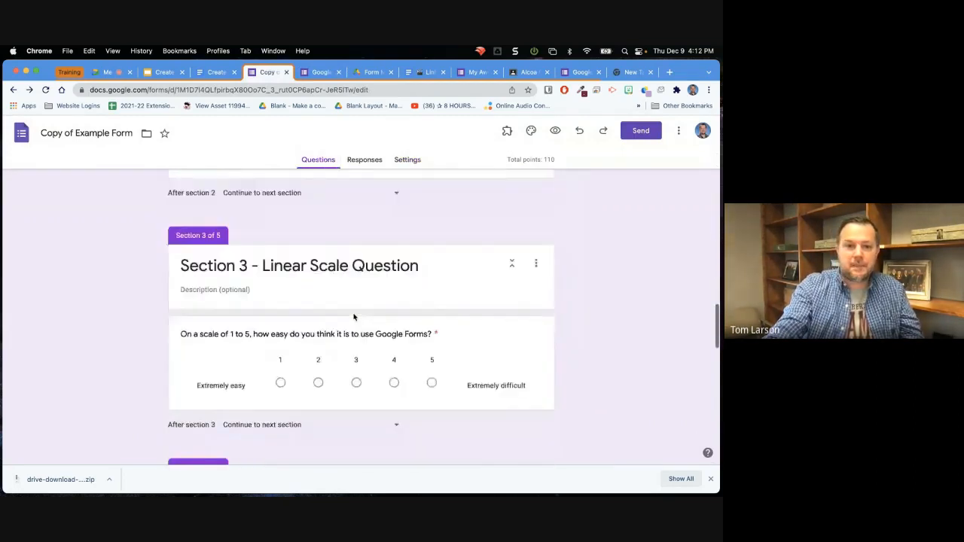
pyautogui.scroll(-4, 354, 317)
pyautogui.scroll(9, 354, 317)
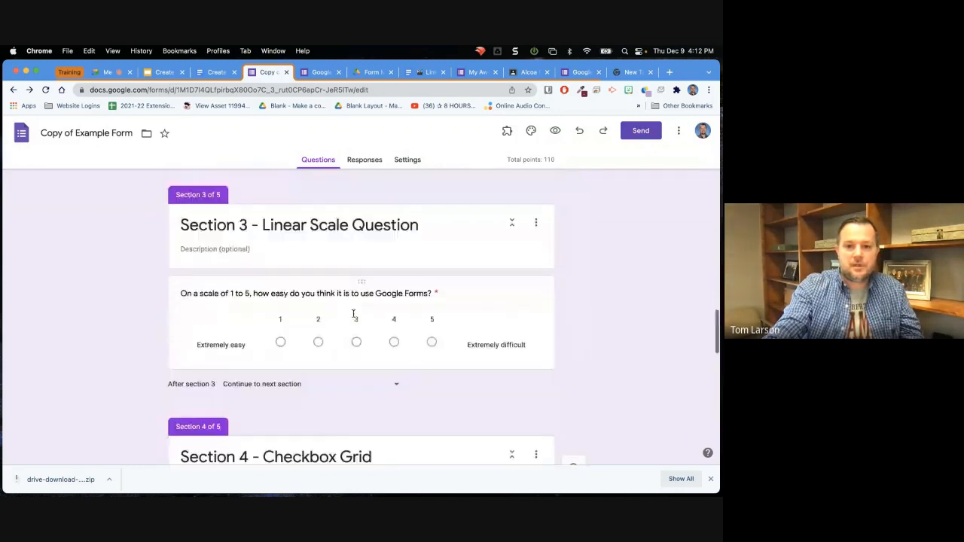
pyautogui.scroll(1, 354, 316)
pyautogui.scroll(-1, 354, 316)
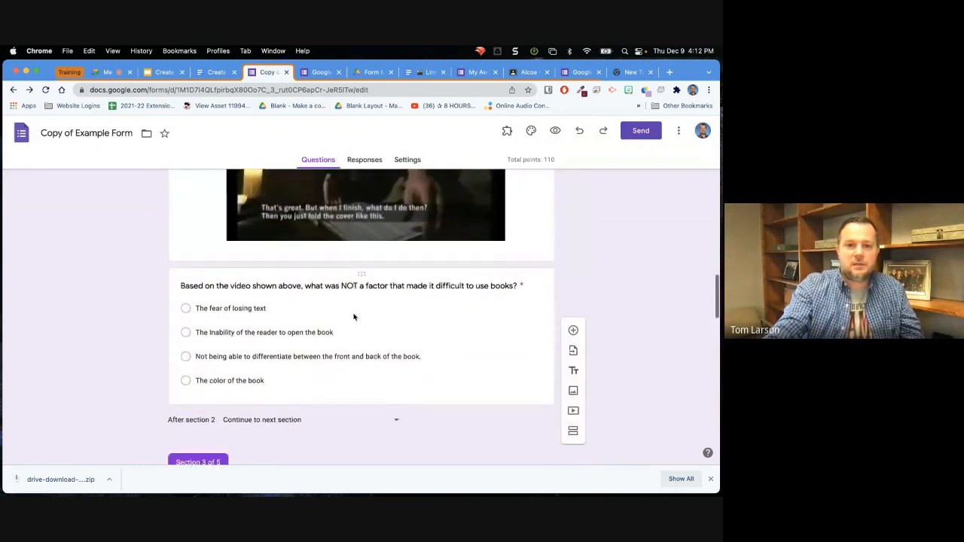
pyautogui.scroll(4, 355, 315)
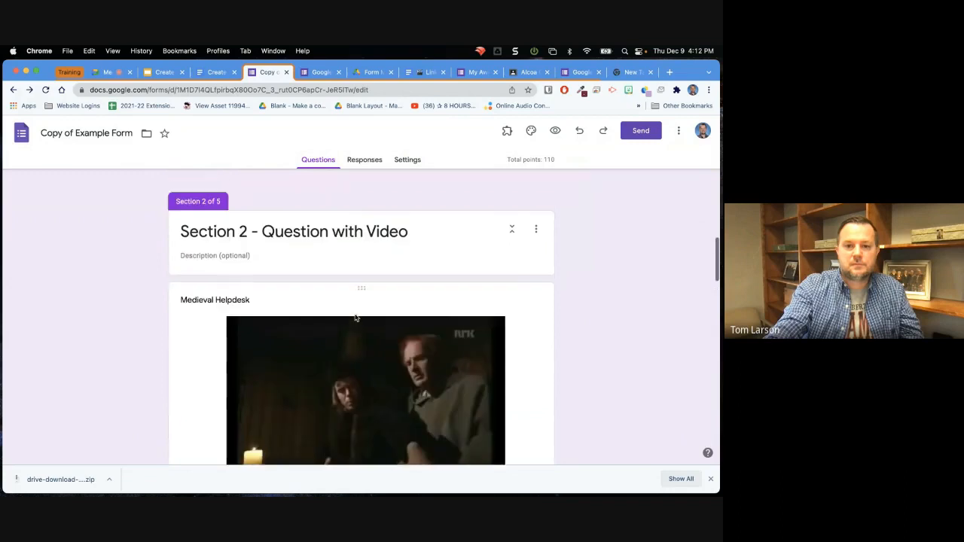
pyautogui.scroll(-3, 356, 317)
pyautogui.scroll(-1, 356, 317)
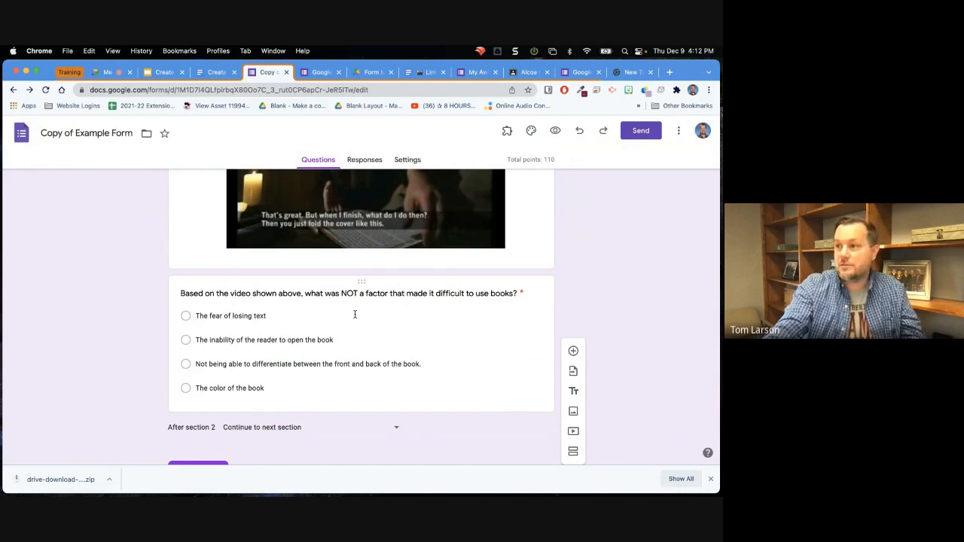
pyautogui.scroll(-1, 355, 315)
# Select Section 2's multiple-choice question about the video and open its answer key.
pyautogui.click(355, 315)
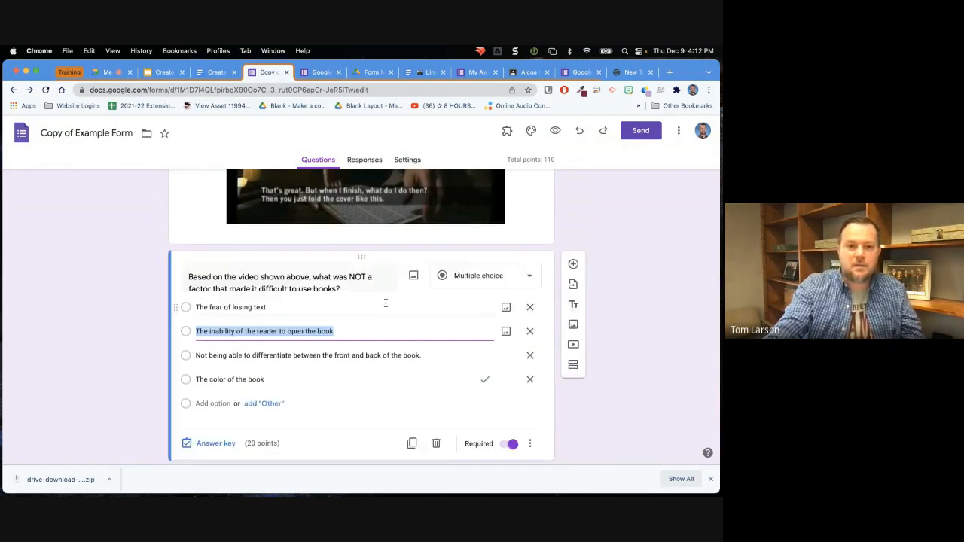
pyautogui.scroll(1, 368, 326)
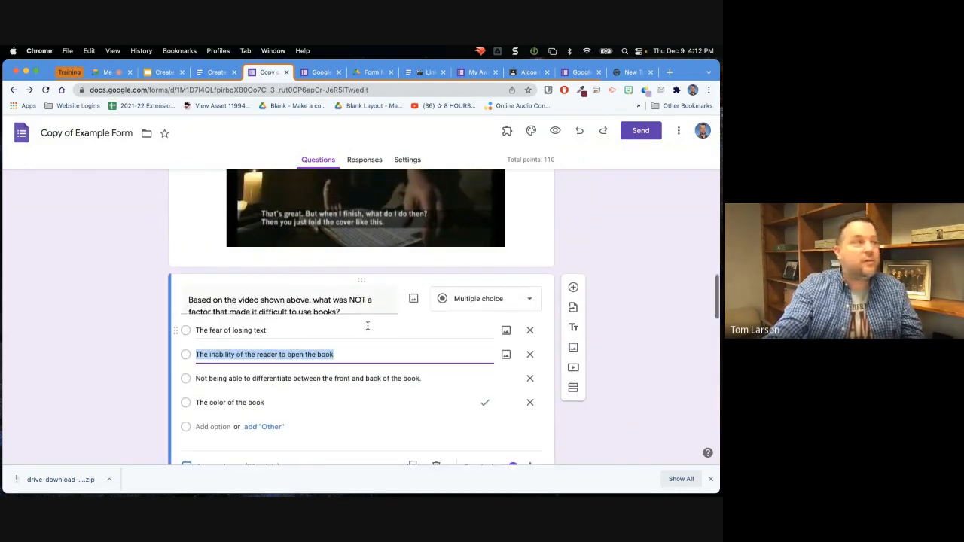
pyautogui.scroll(-3, 367, 325)
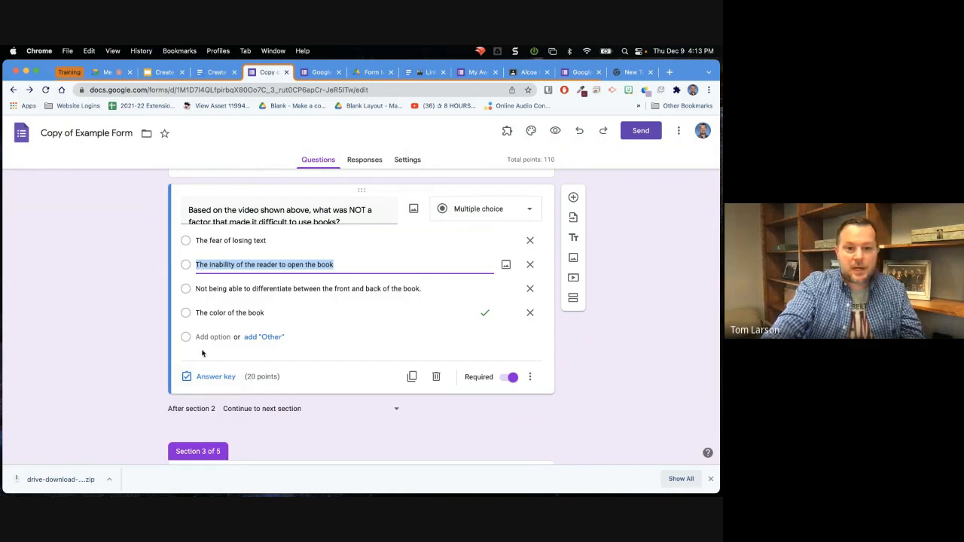
pyautogui.click(209, 381)
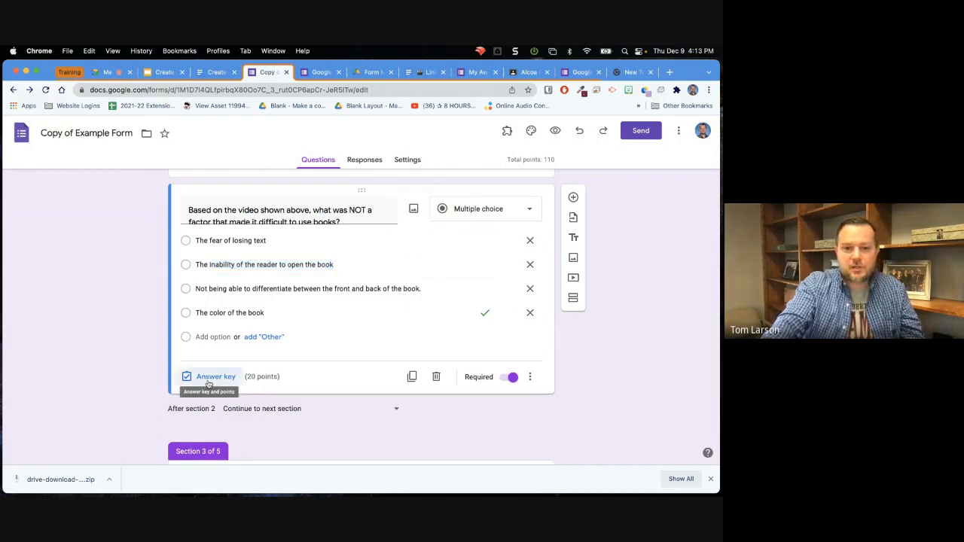
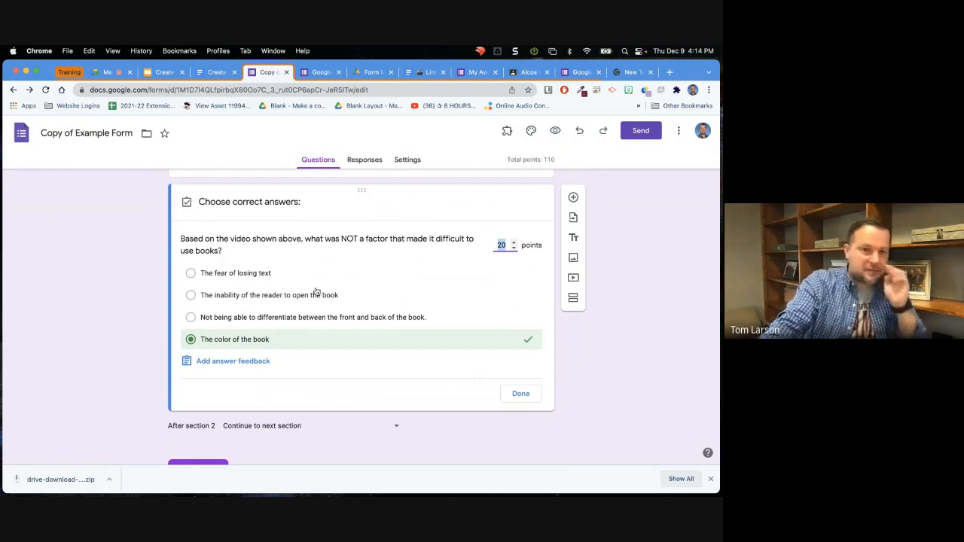
# Open the answer feedback for the video question, review its incorrect-answer and correct-answer fields, and close it without saving.
pyautogui.scroll(-3, 317, 293)
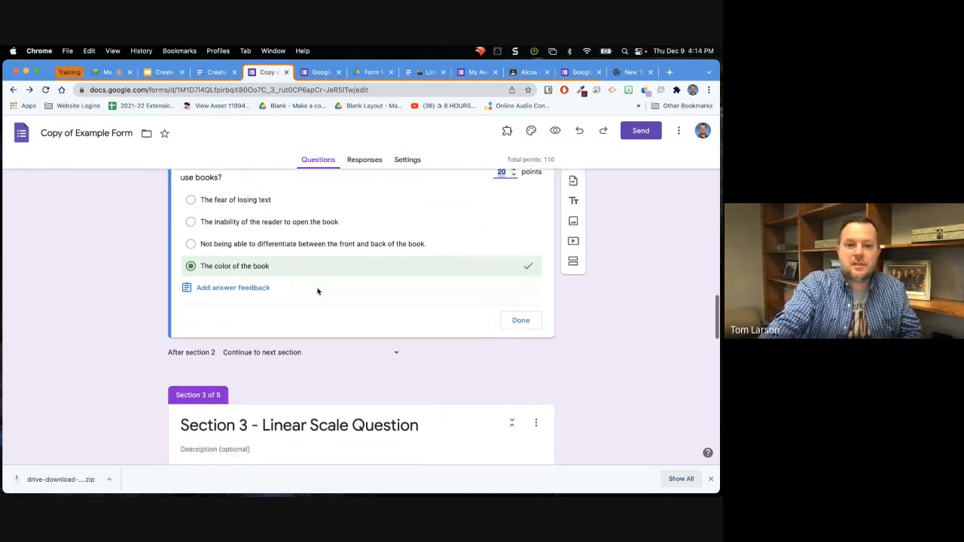
pyautogui.scroll(-1, 317, 292)
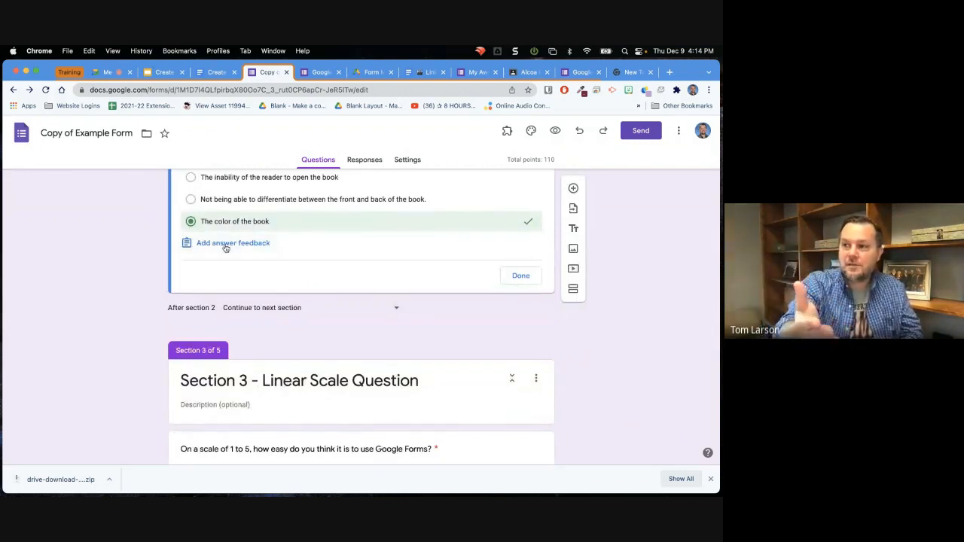
pyautogui.click(225, 243)
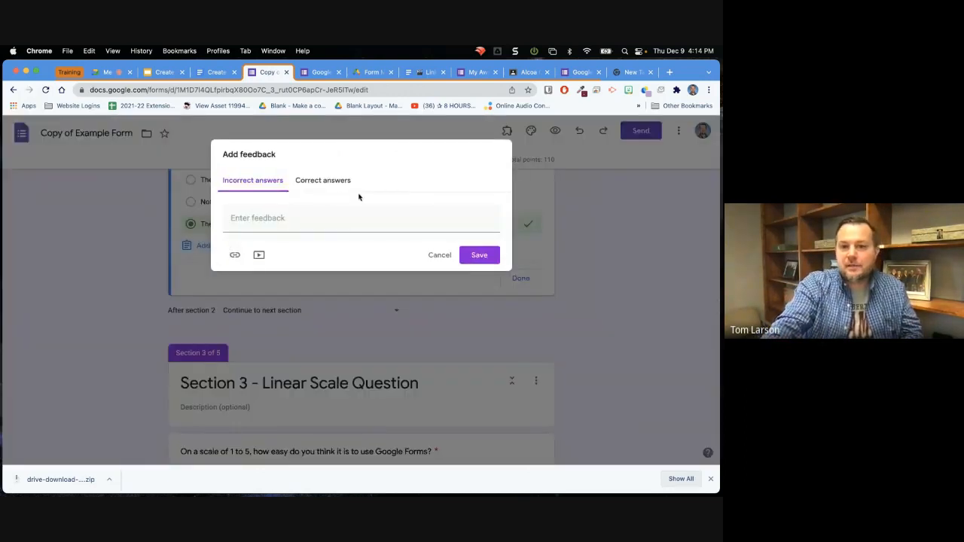
pyautogui.click(326, 184)
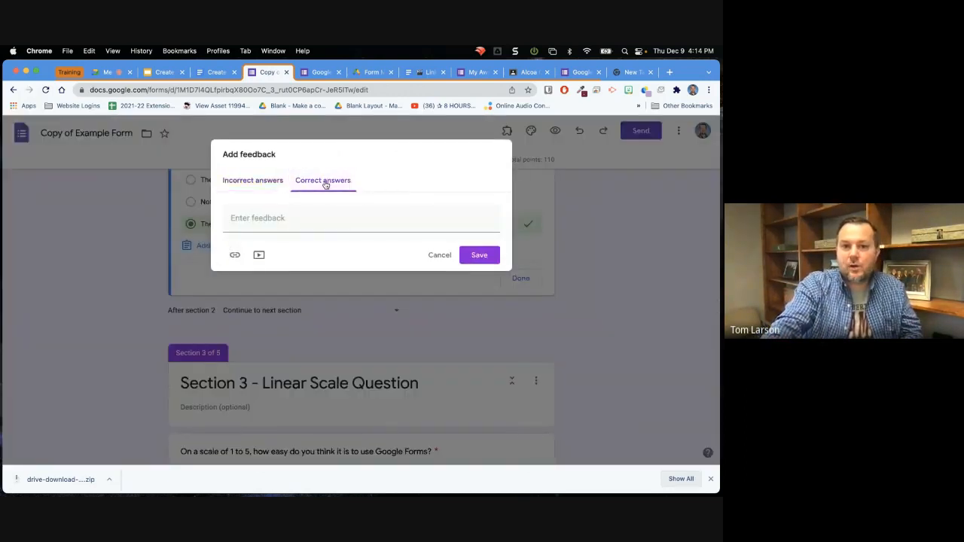
pyautogui.click(250, 183)
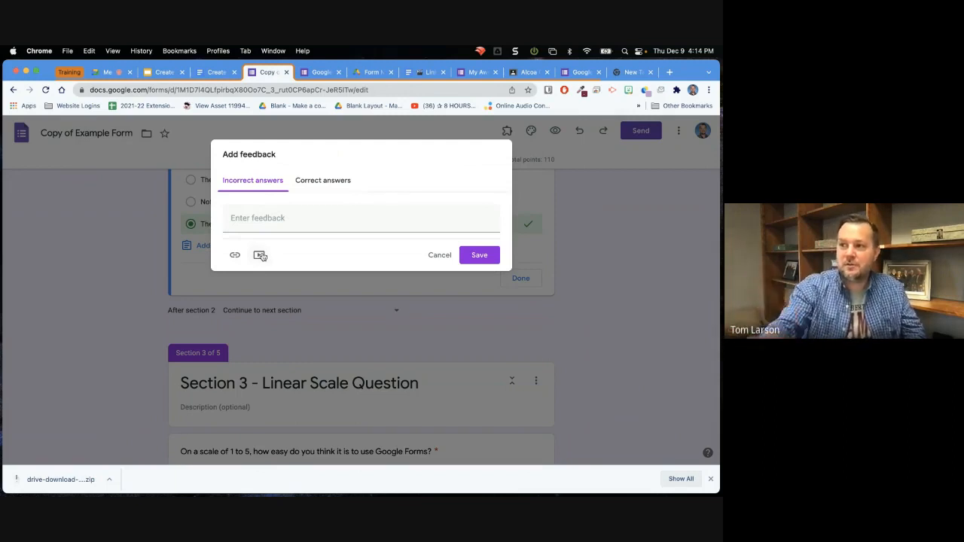
pyautogui.click(439, 256)
# Return to the checkbox question about the three primary colors and open its answer key.
pyautogui.scroll(10, 252, 287)
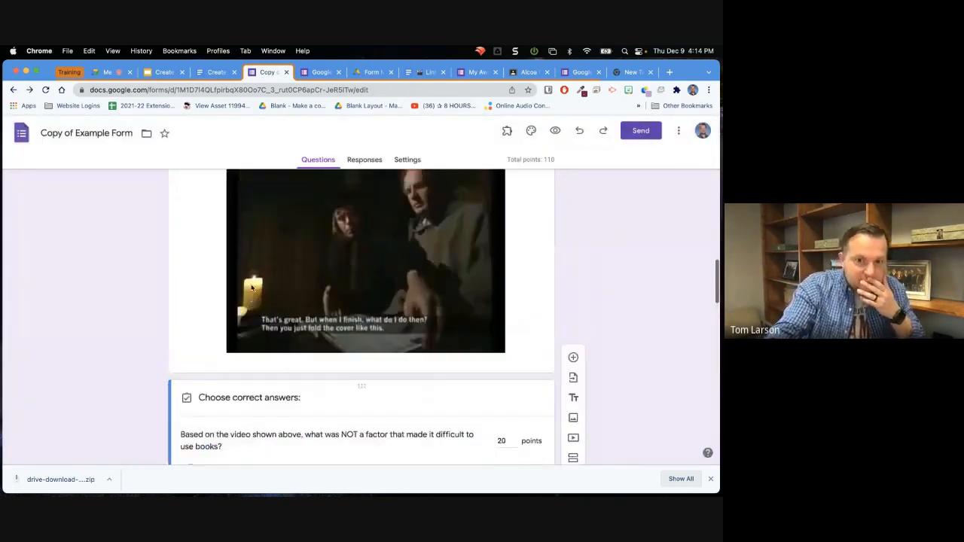
pyautogui.scroll(10, 253, 287)
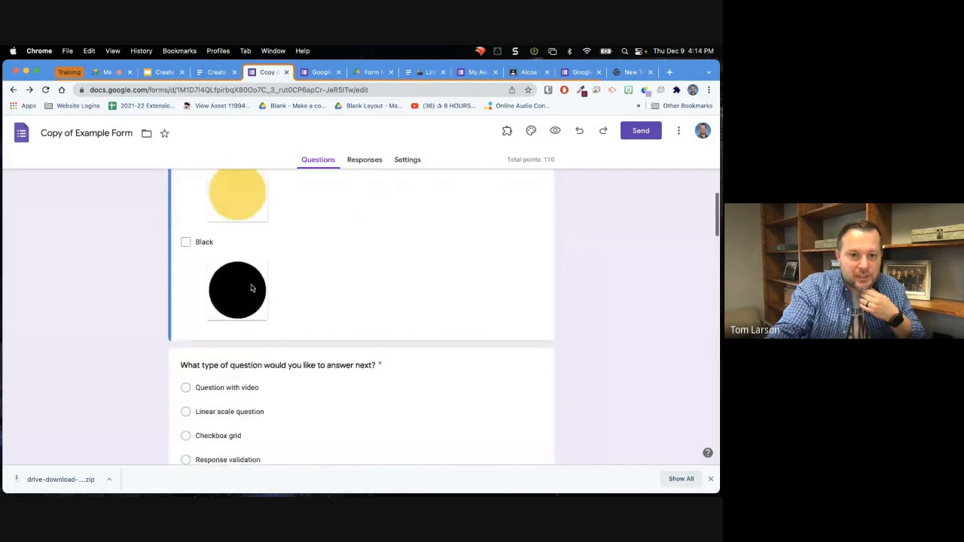
pyautogui.scroll(-2, 251, 289)
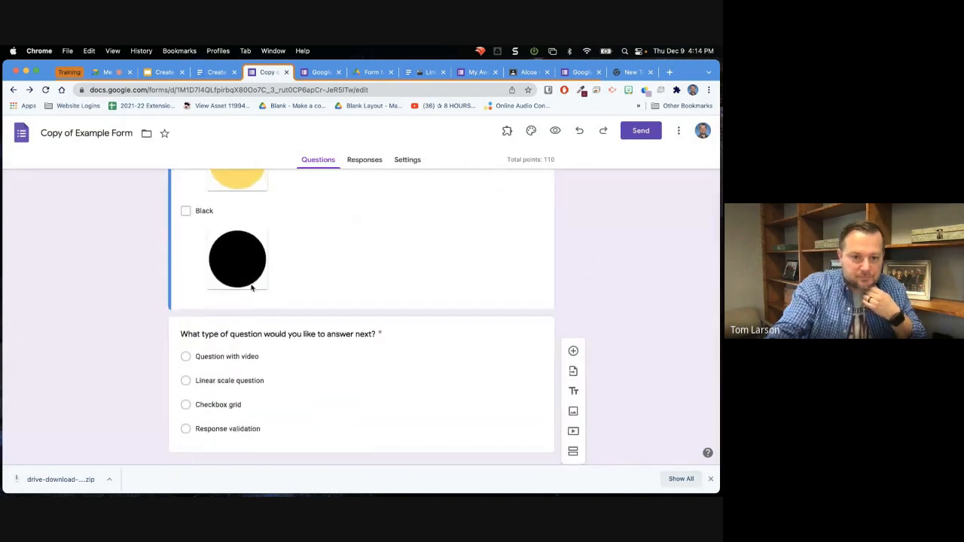
pyautogui.scroll(4, 252, 288)
pyautogui.scroll(10, 251, 289)
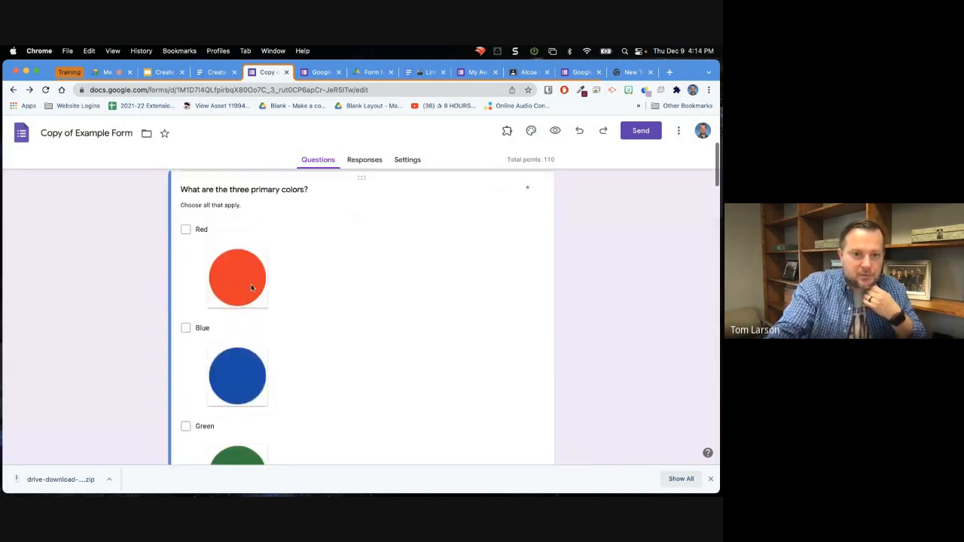
pyautogui.click(327, 275)
pyautogui.scroll(-5, 328, 277)
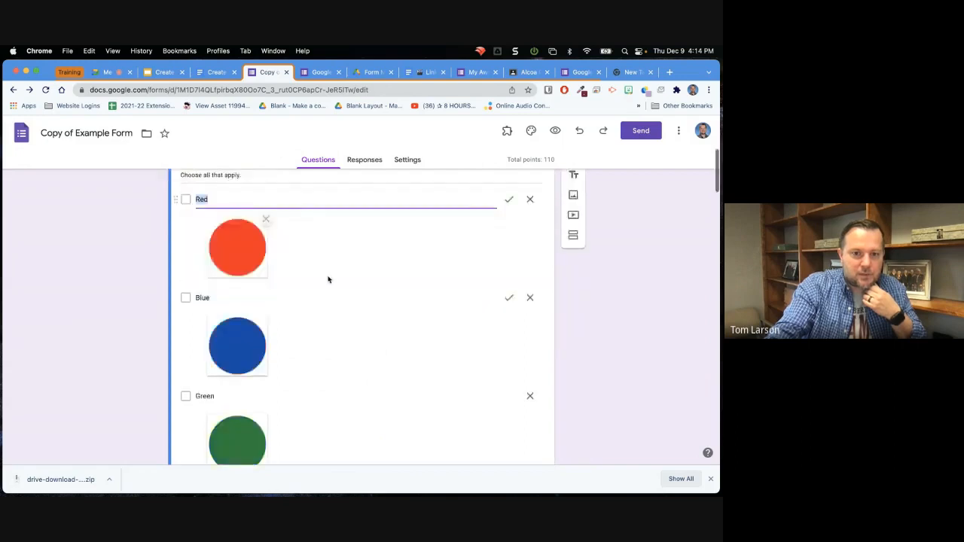
pyautogui.scroll(-3, 328, 280)
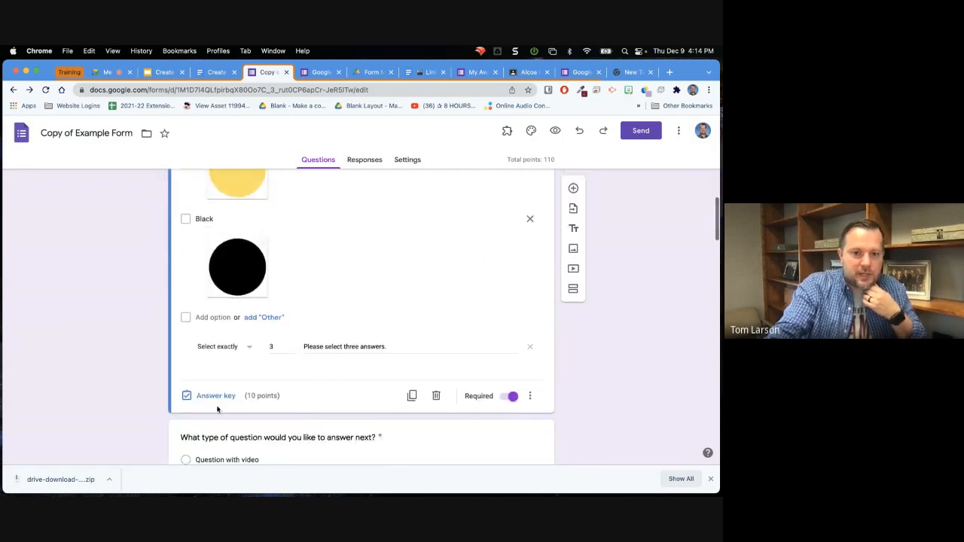
pyautogui.click(217, 397)
# Review the primary colors answer key, including the marked colors, the correct-answer feedback with its video, and the point value.
pyautogui.scroll(-5, 269, 360)
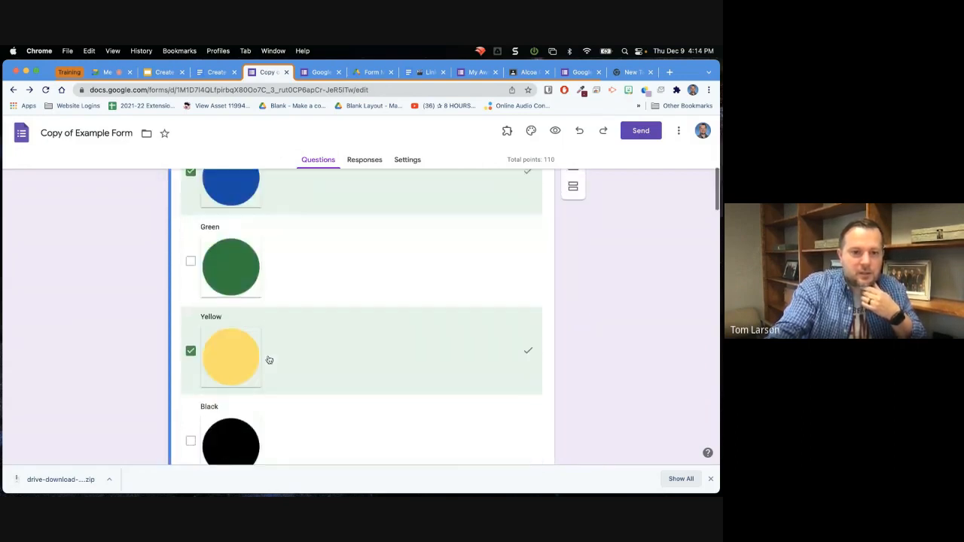
pyautogui.scroll(-3, 269, 359)
pyautogui.scroll(1, 269, 360)
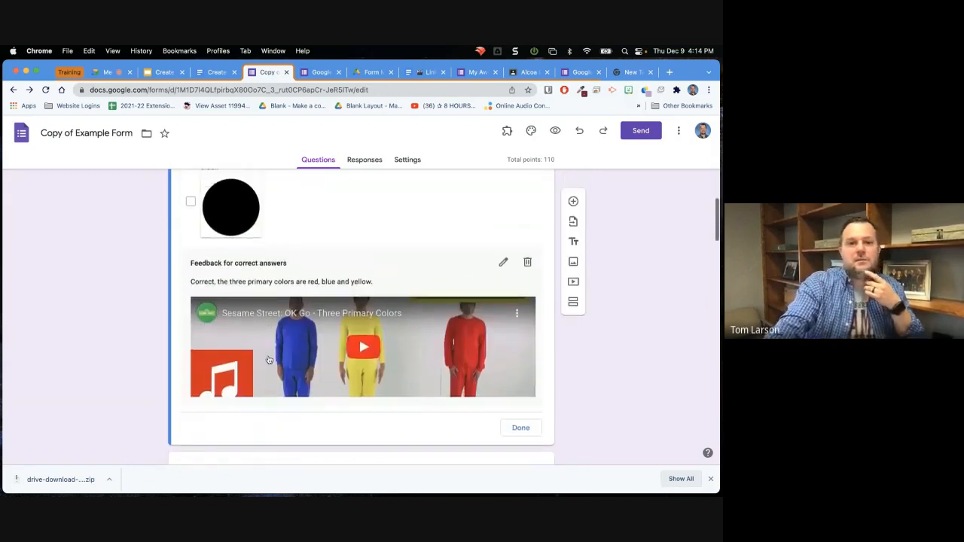
pyautogui.scroll(-1, 260, 301)
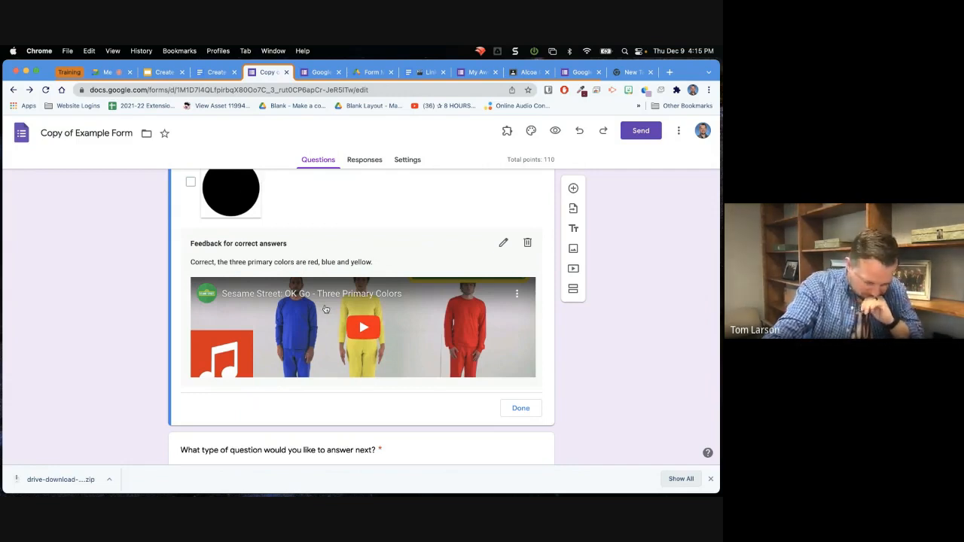
pyautogui.scroll(3, 326, 309)
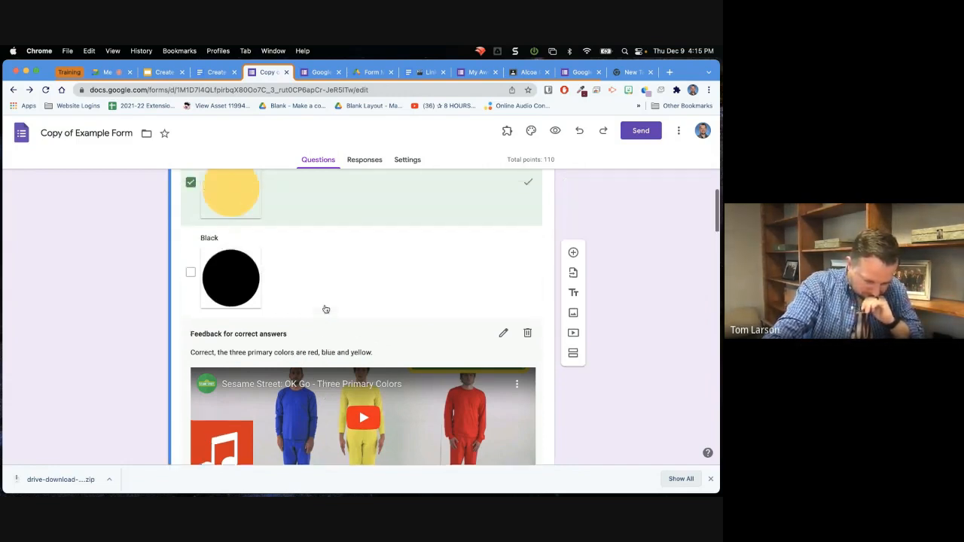
pyautogui.scroll(3, 325, 309)
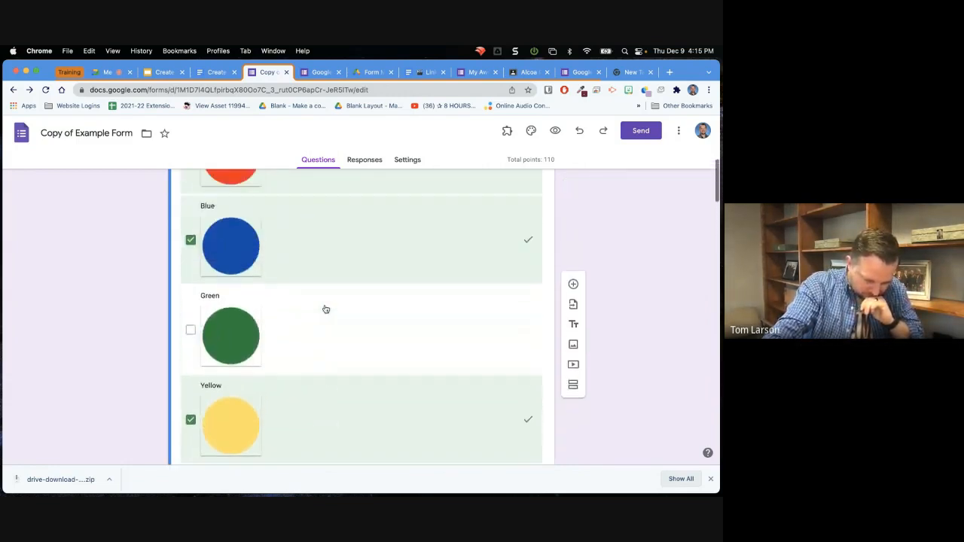
pyautogui.scroll(1, 325, 308)
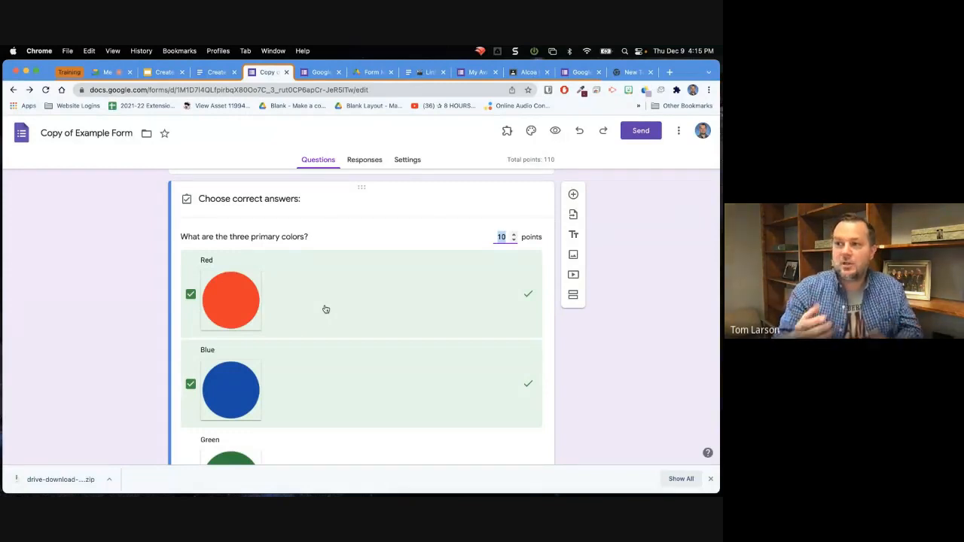
# Check the example form's responses, switch to the Google Classroom browser window, and open the Google Forms home page in a new tab.
pyautogui.click(370, 163)
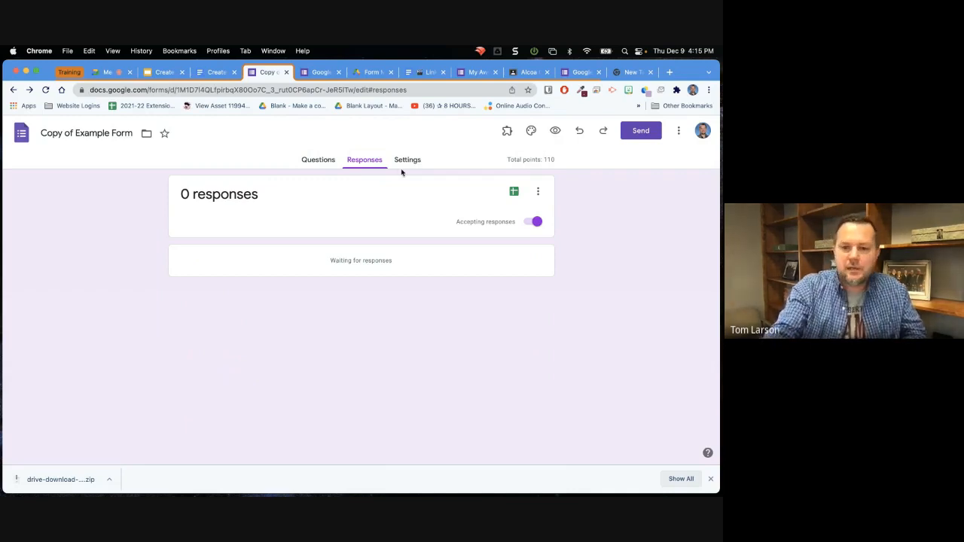
pyautogui.hotkey('ctrl', 'Right')
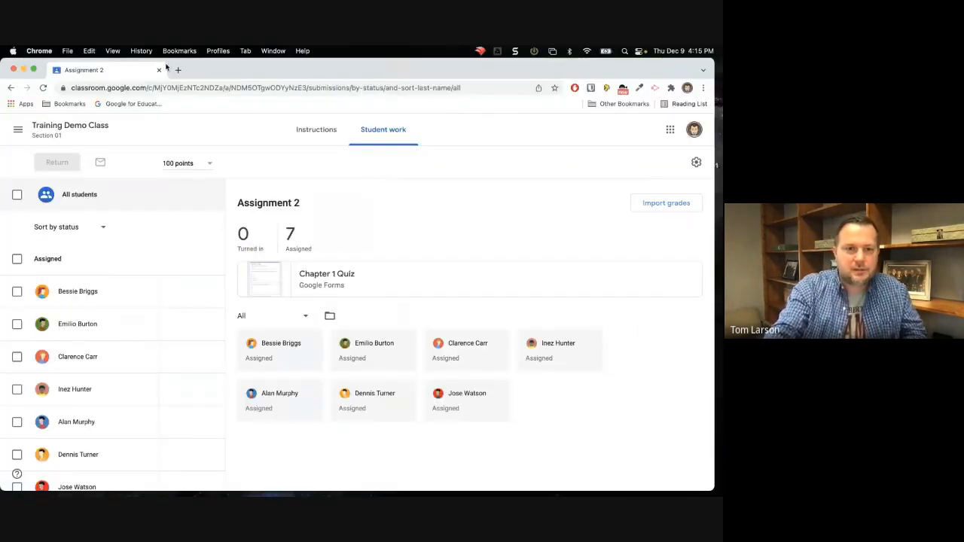
pyautogui.click(178, 69)
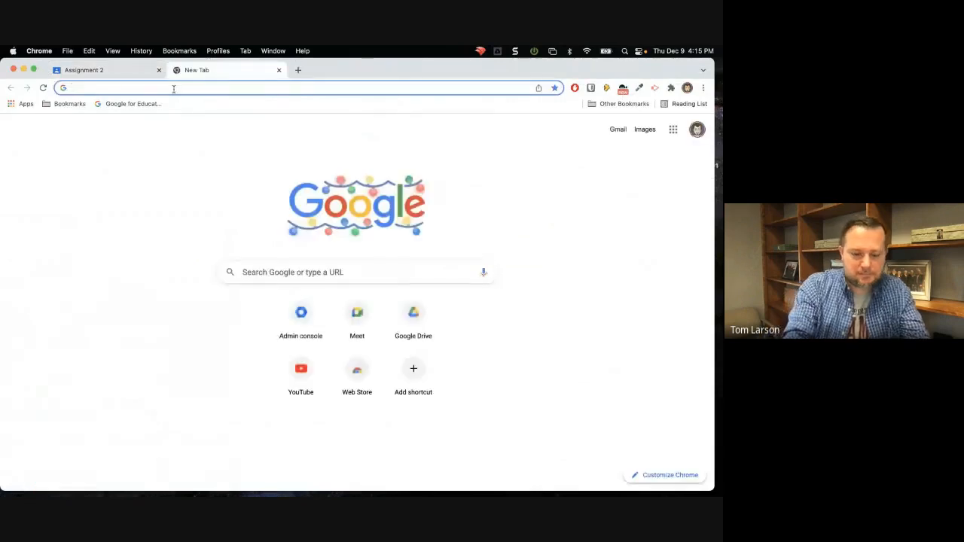
pyautogui.write('form')
pyautogui.press('Return')
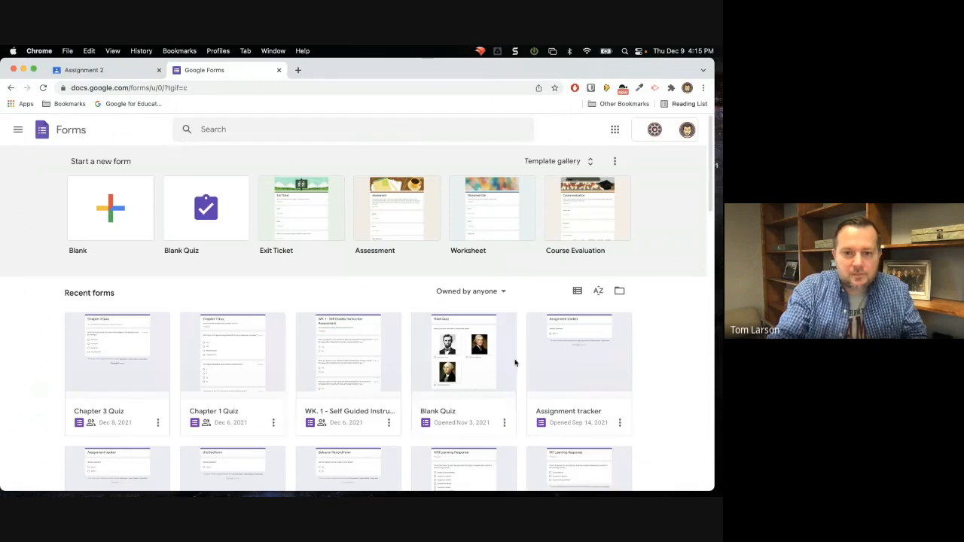
# Open the Blank Quiz form, check it for responses, and return to the recent forms list.
pyautogui.click(459, 365)
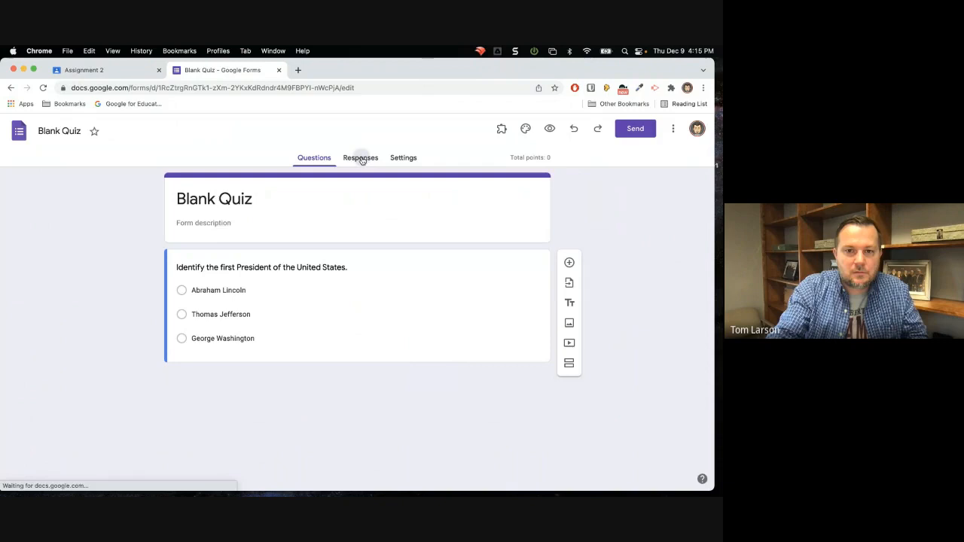
pyautogui.click(361, 161)
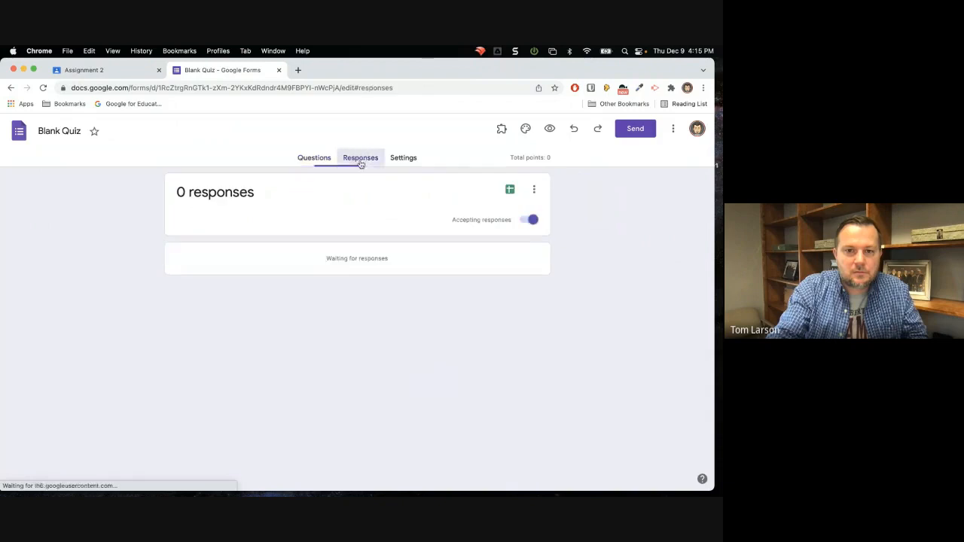
pyautogui.click(315, 159)
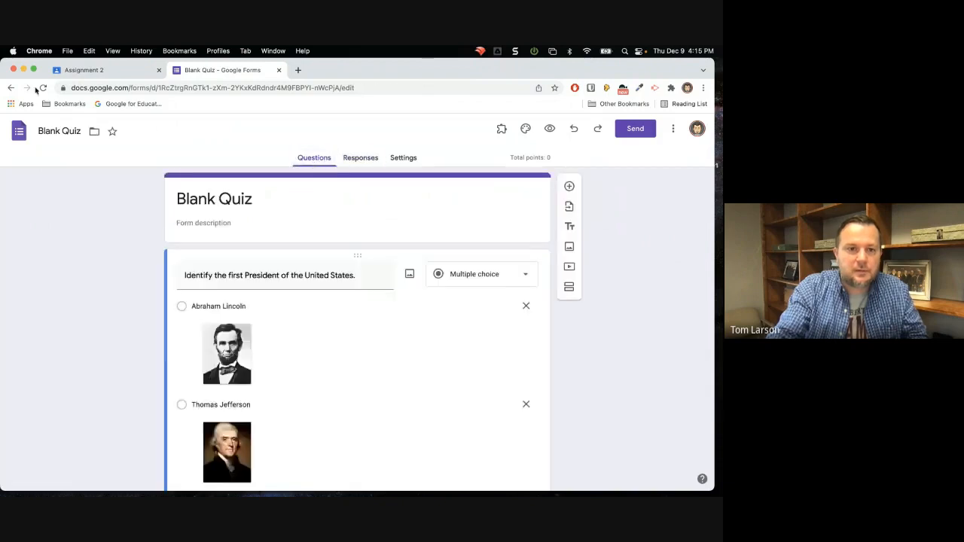
pyautogui.click(11, 87)
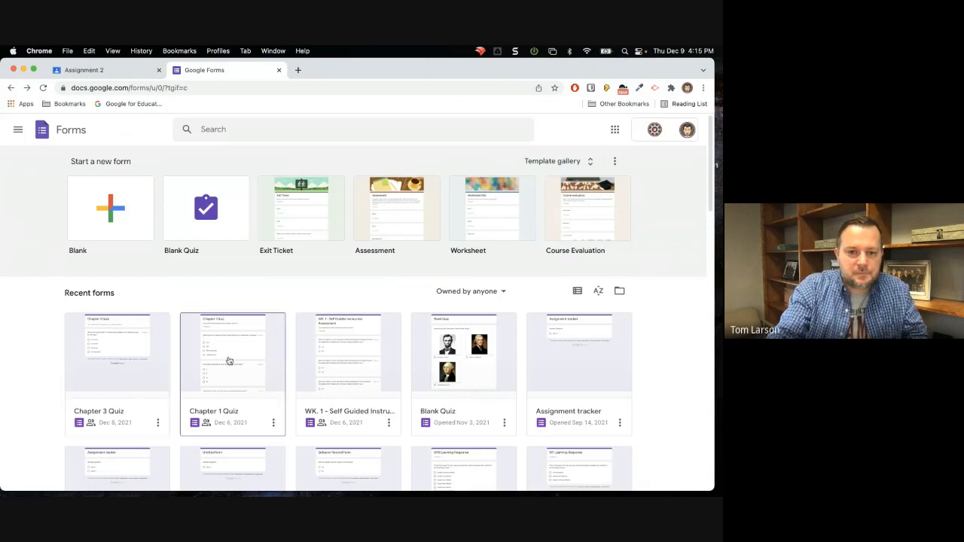
# Open the WK. 1 - Self Guided Instruction Assessment form, check it for responses, and return to the recent forms list.
pyautogui.click(340, 351)
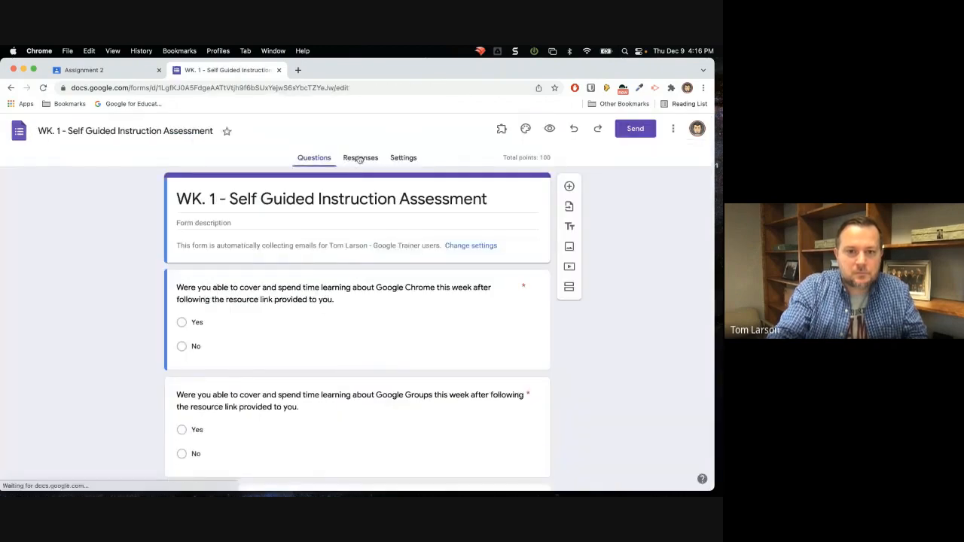
pyautogui.click(360, 158)
pyautogui.click(316, 160)
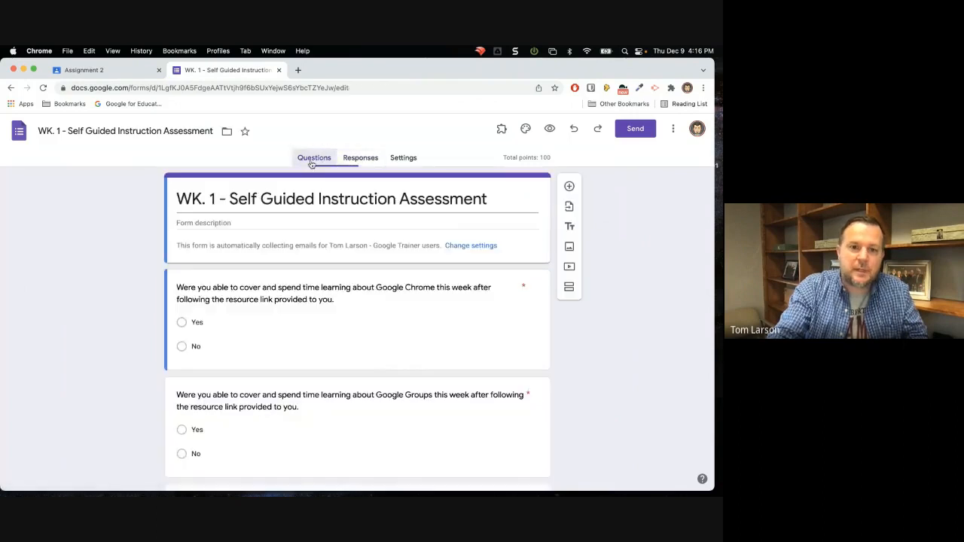
pyautogui.click(10, 87)
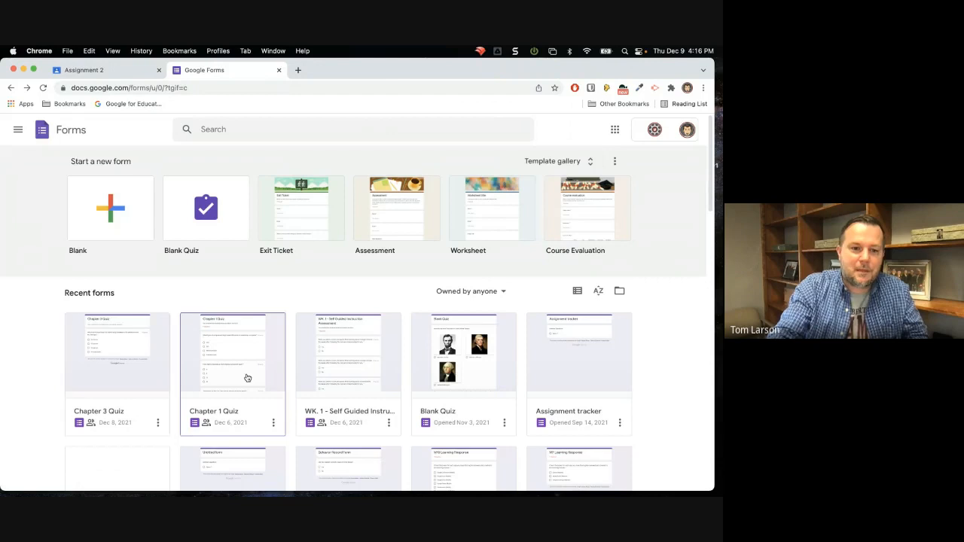
# Open the Chapter 1 Quiz form and examine its response summary, including the insights, points distribution, frequently missed questions and scores.
pyautogui.click(237, 371)
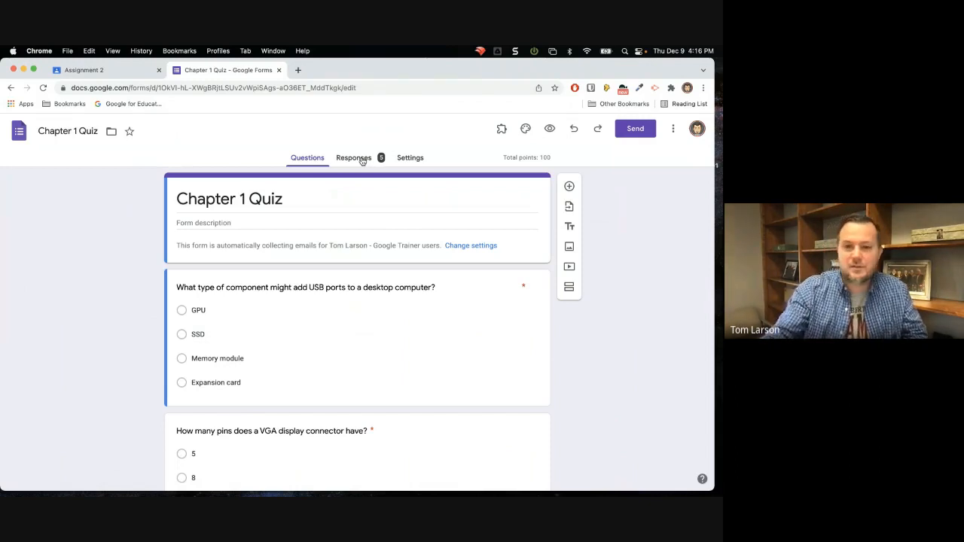
pyautogui.click(354, 158)
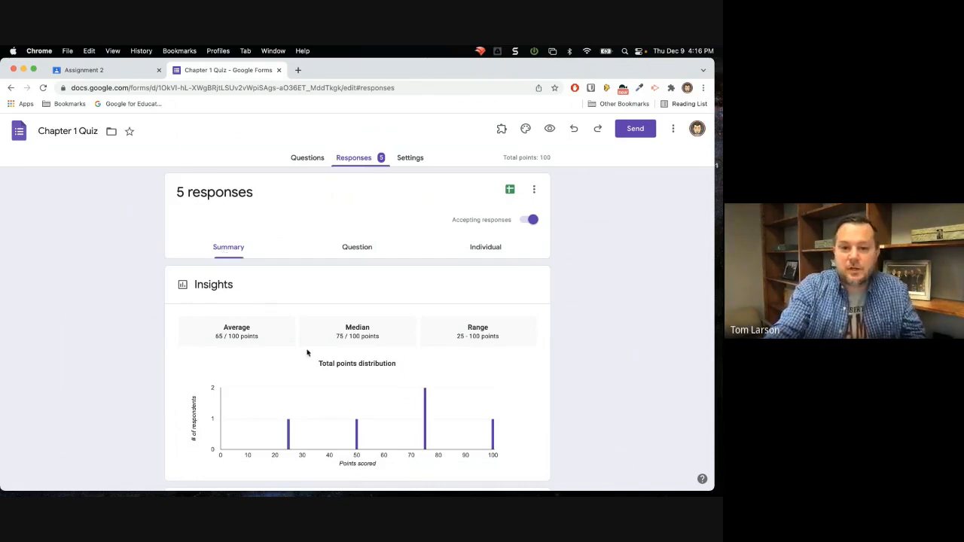
pyautogui.scroll(-4, 307, 353)
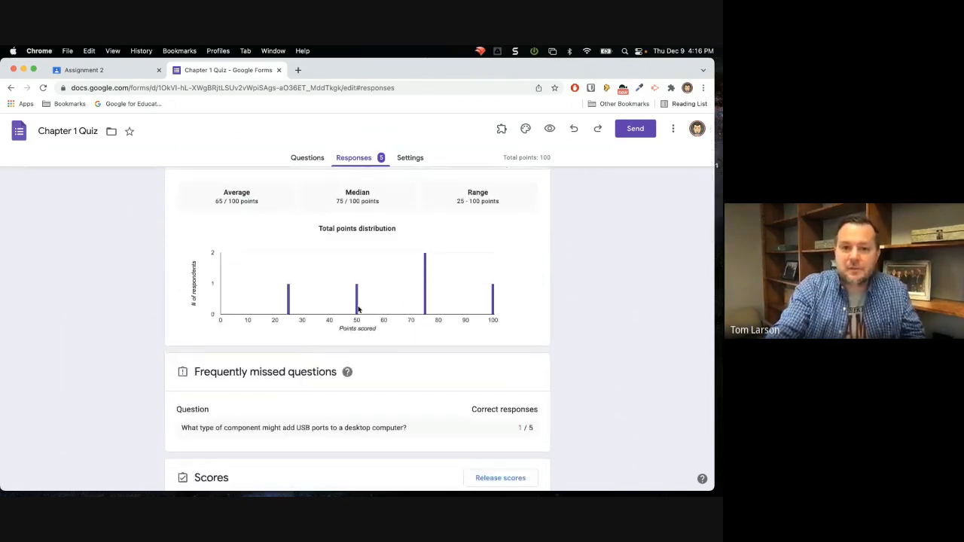
pyautogui.scroll(-5, 358, 309)
pyautogui.scroll(9, 357, 309)
pyautogui.scroll(-5, 358, 309)
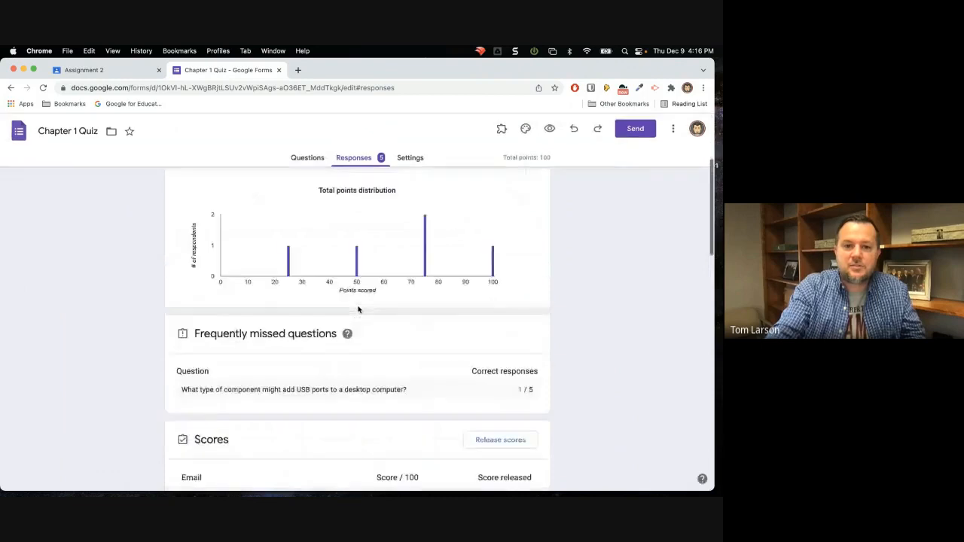
pyautogui.scroll(-4, 358, 309)
pyautogui.scroll(8, 322, 264)
pyautogui.scroll(-1, 325, 264)
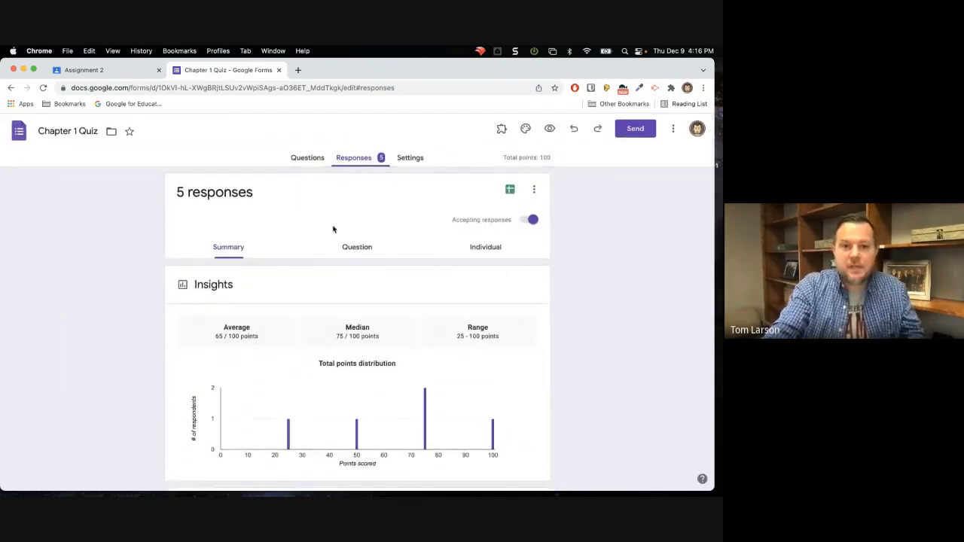
# Review the Chapter 1 Quiz responses question by question, check the question list, and view the individual respondents' submissions.
pyautogui.click(359, 253)
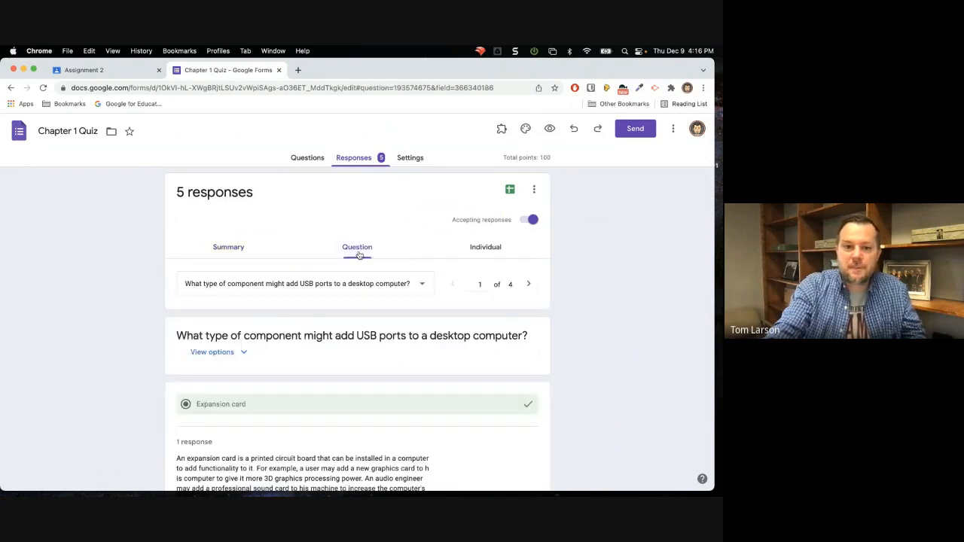
pyautogui.click(411, 289)
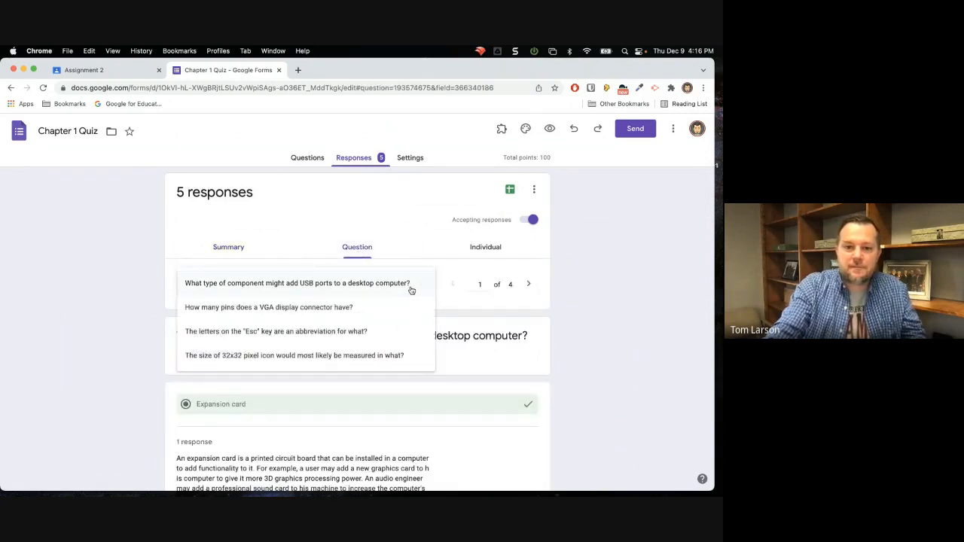
pyautogui.click(411, 286)
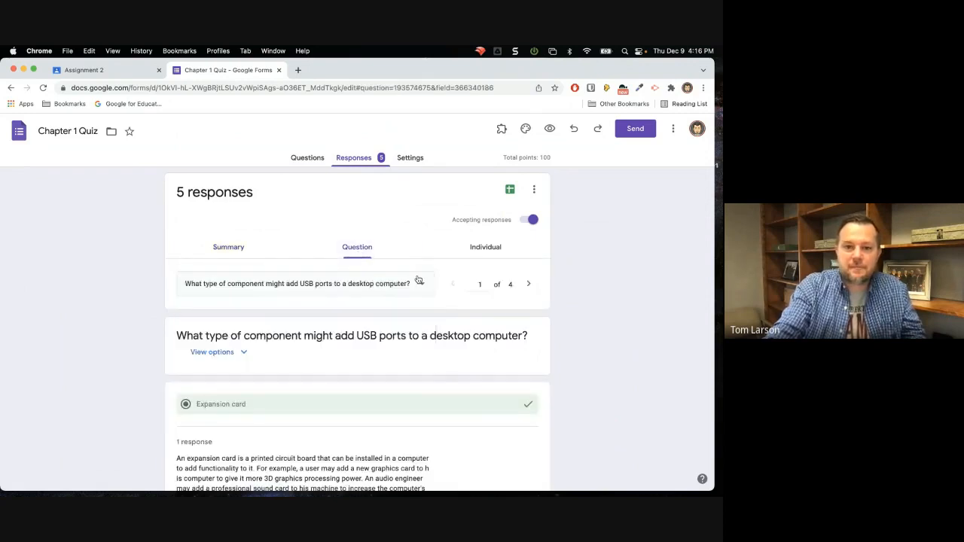
pyautogui.click(485, 251)
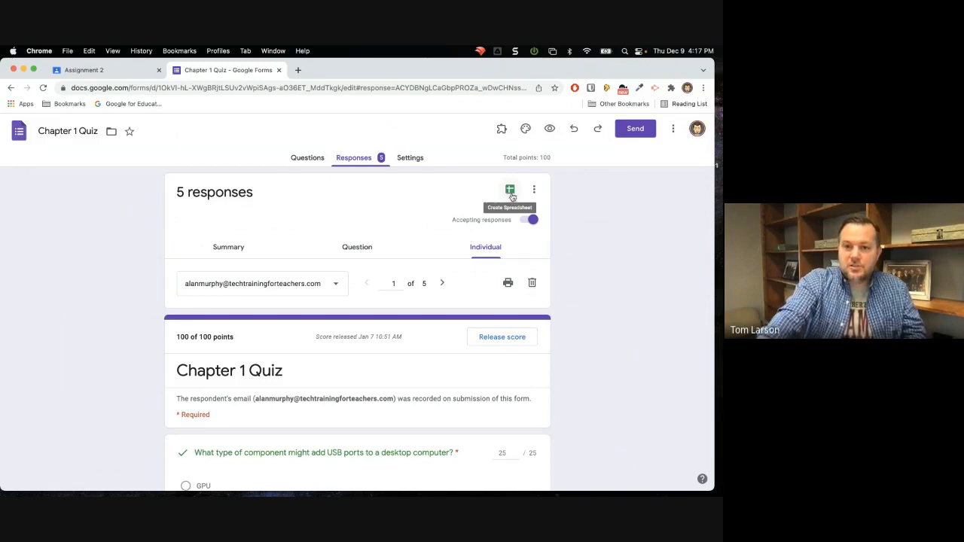
# Examine the spreadsheet destination choices and the other response options for the Chapter 1 Quiz without applying any.
pyautogui.click(510, 192)
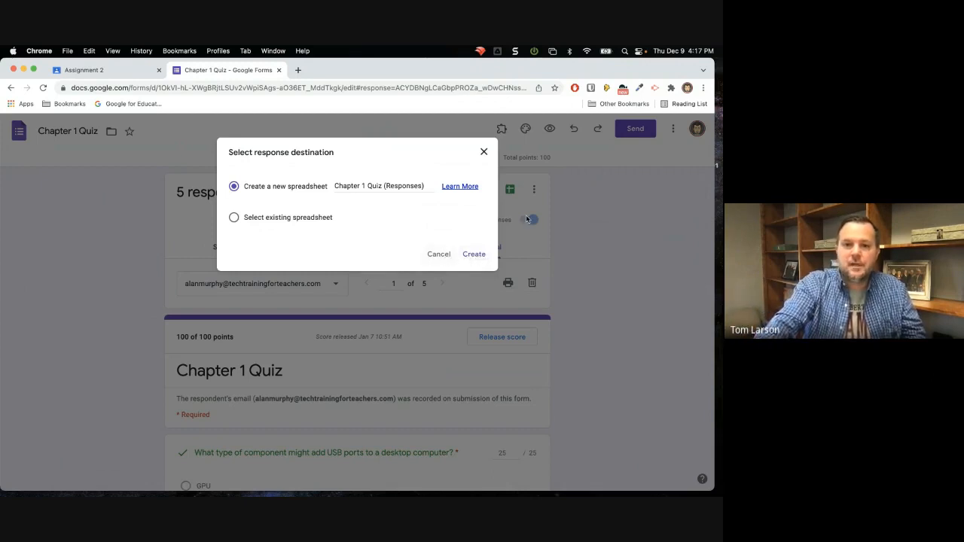
pyautogui.click(543, 201)
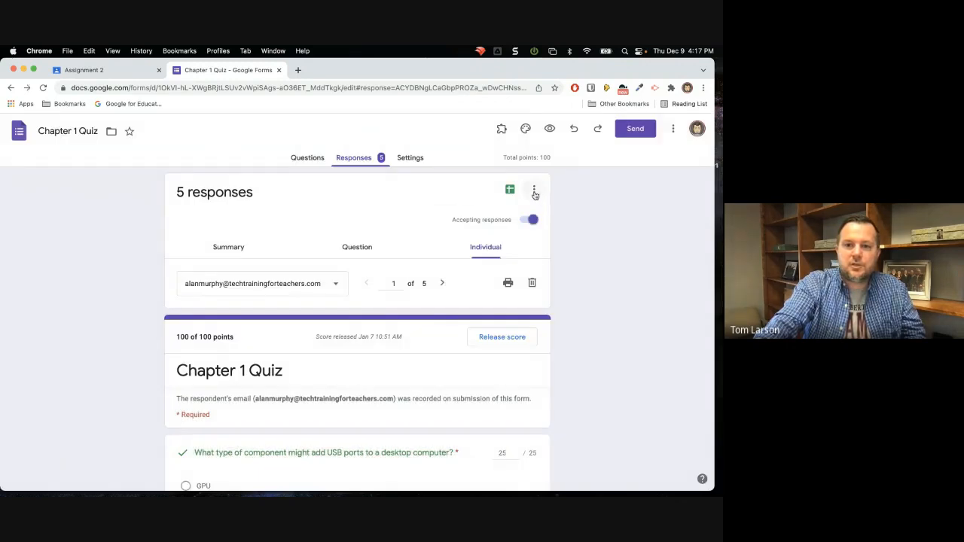
pyautogui.click(534, 191)
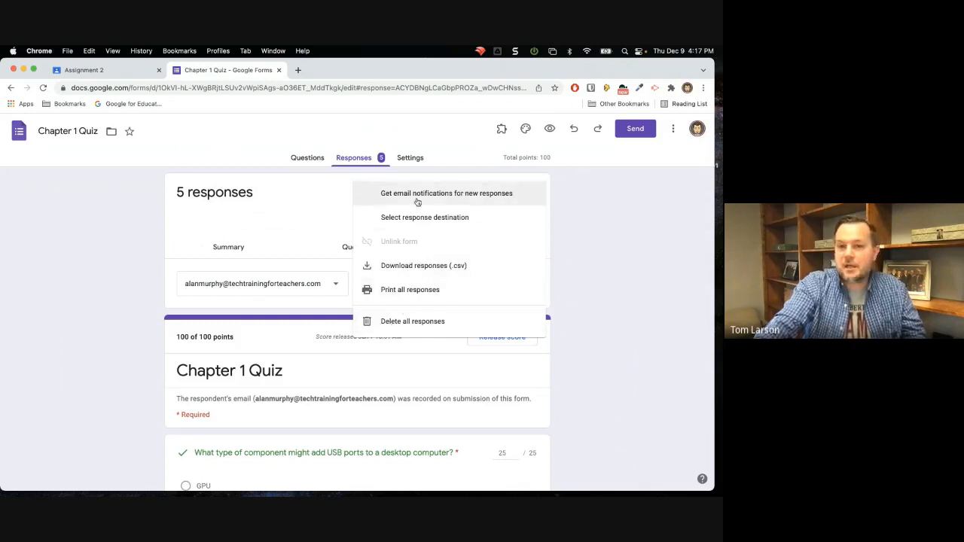
pyautogui.click(558, 197)
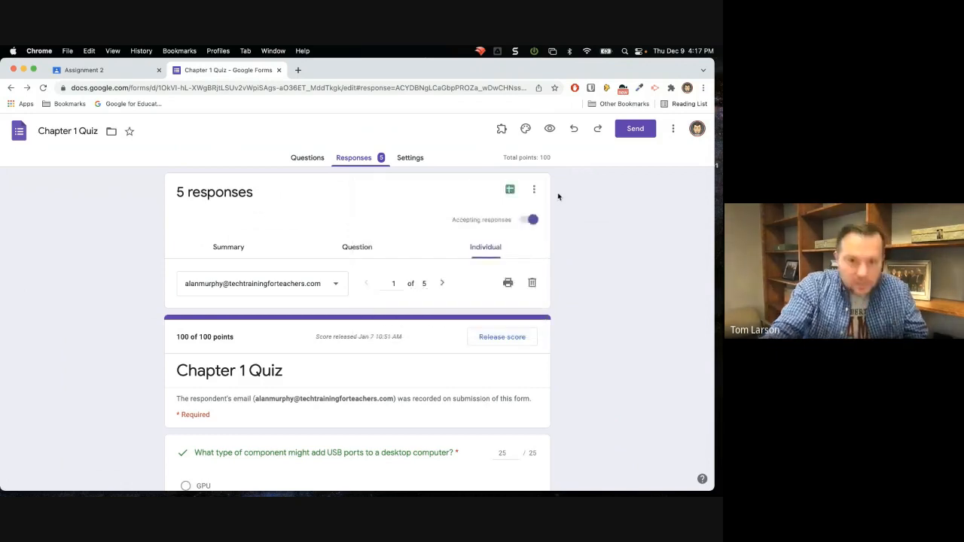
# Return to the quiz questions, preview both pages of the printable quiz, and cancel printing.
pyautogui.click(301, 157)
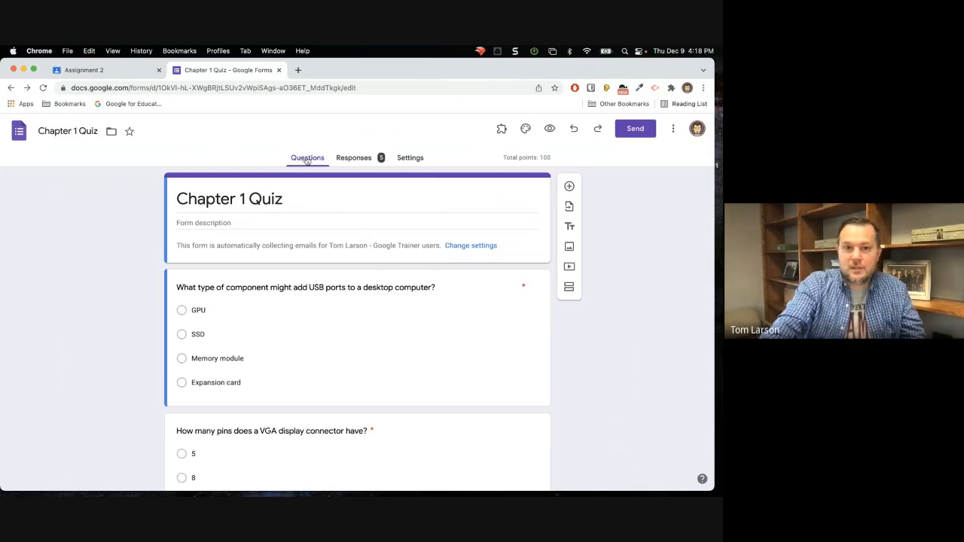
pyautogui.click(673, 133)
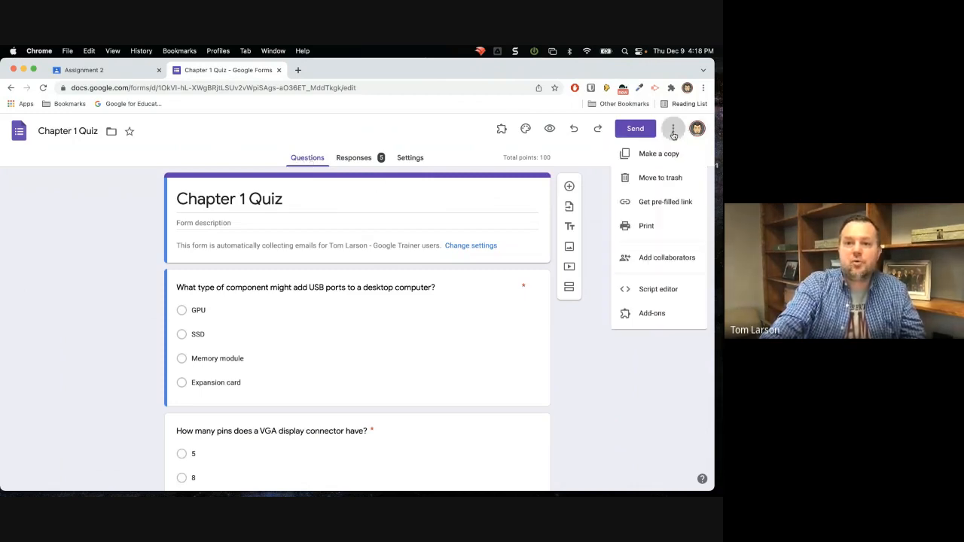
pyautogui.click(661, 230)
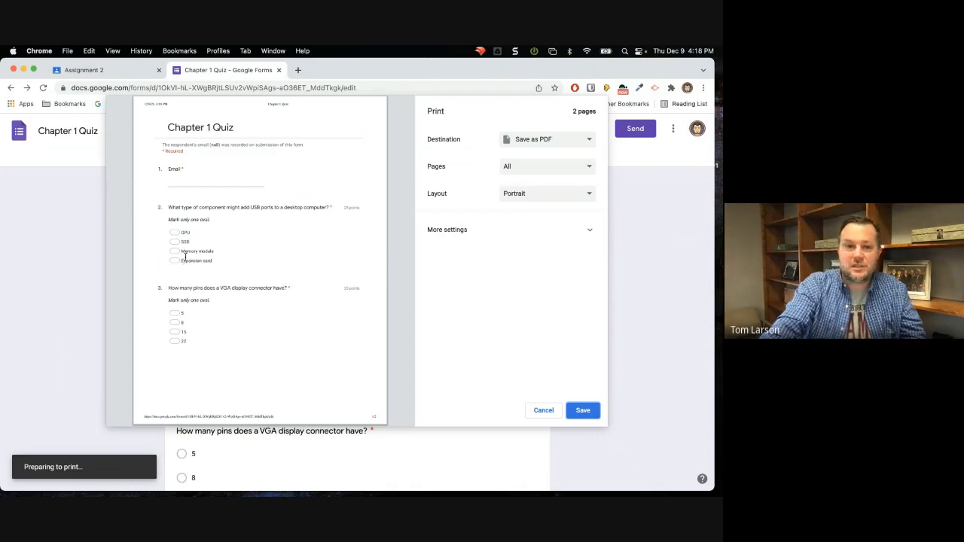
pyautogui.scroll(-10, 185, 257)
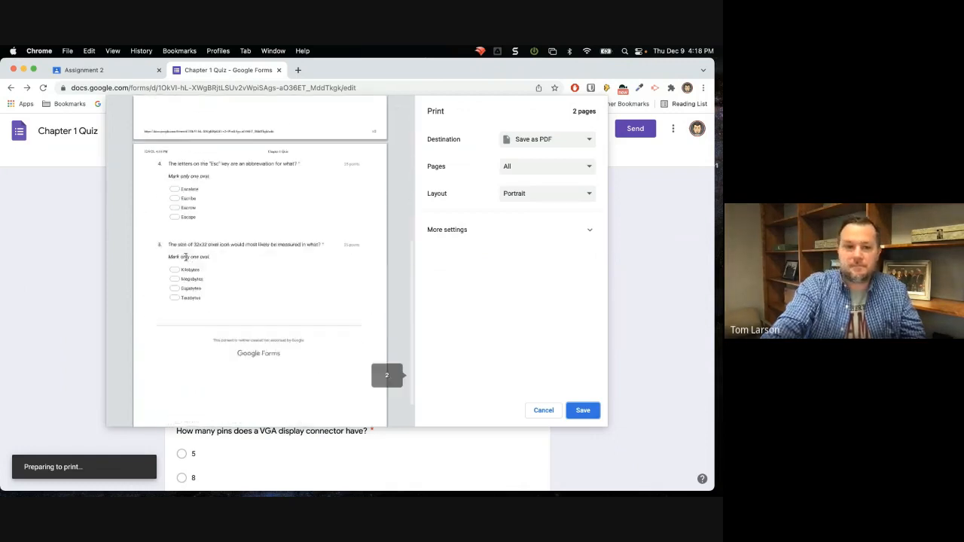
pyautogui.scroll(-2, 186, 257)
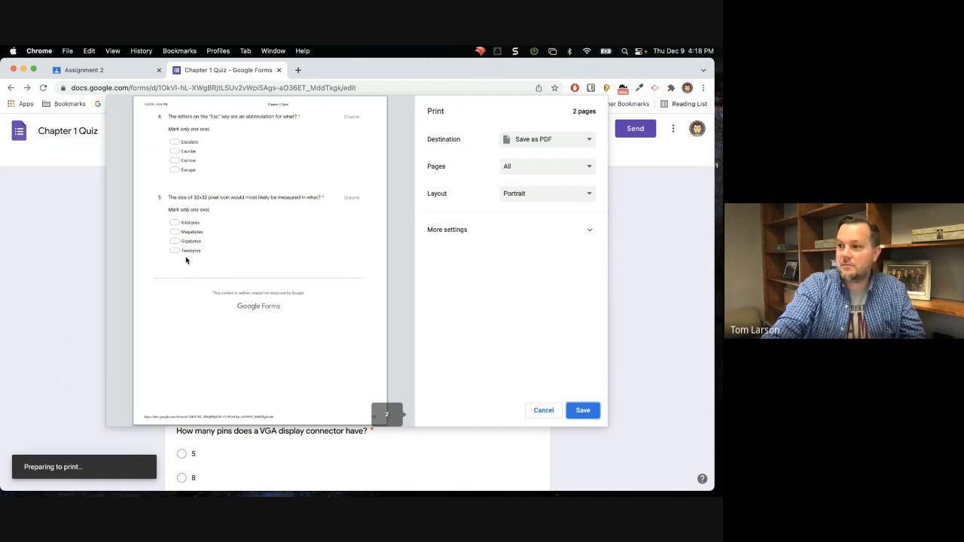
pyautogui.scroll(12, 185, 259)
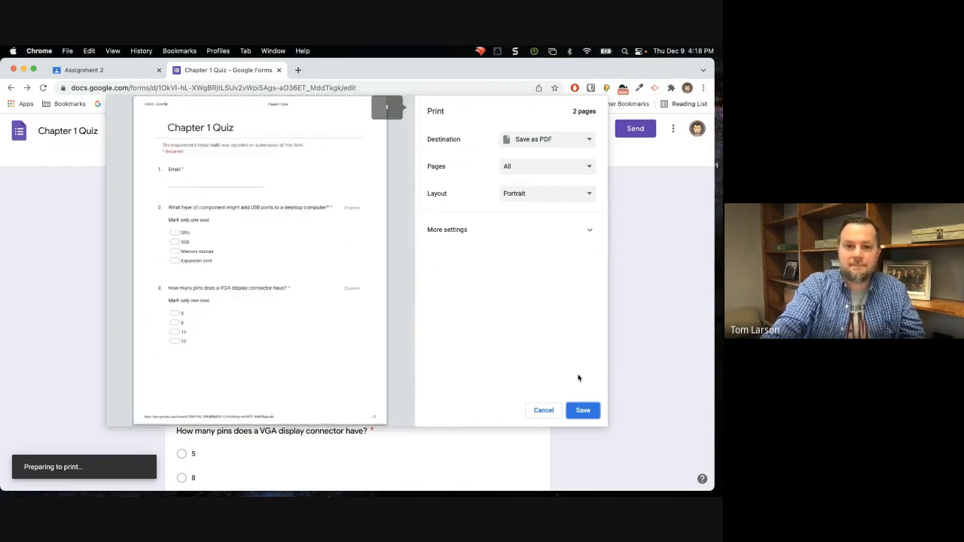
pyautogui.click(543, 410)
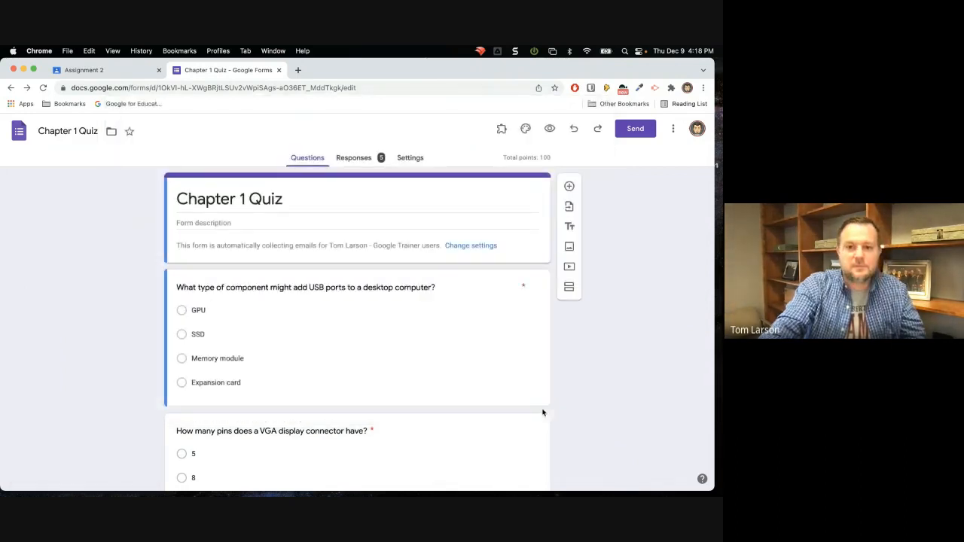
# Switch to the browser window with Copy of Example Form and review its questions through Section 5's image-based 84% question.
pyautogui.hotkey('ctrl', 'Left')
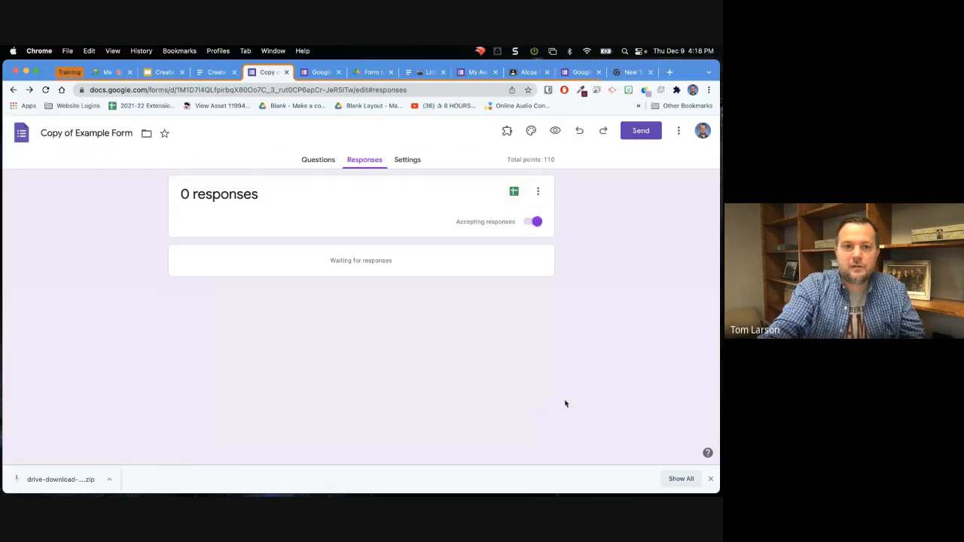
pyautogui.click(319, 159)
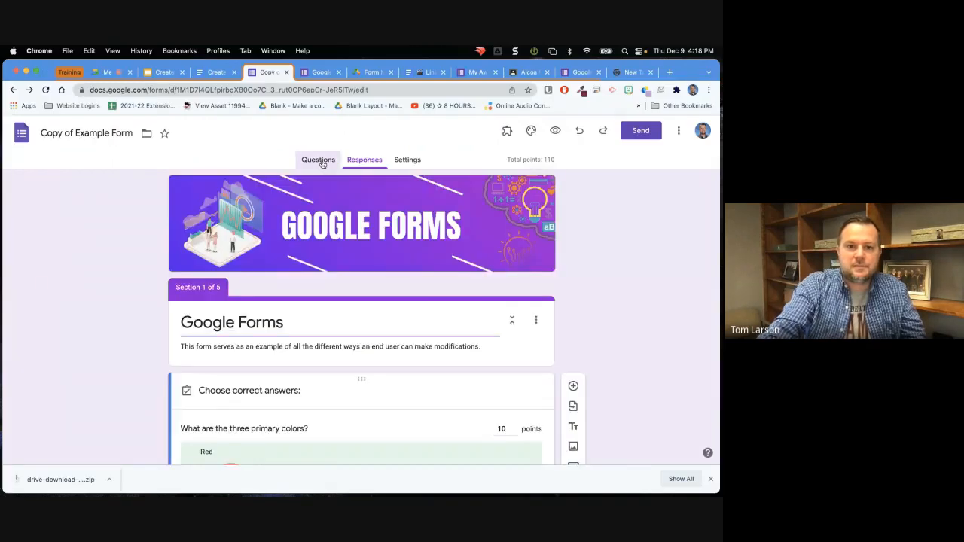
pyautogui.scroll(-20, 467, 332)
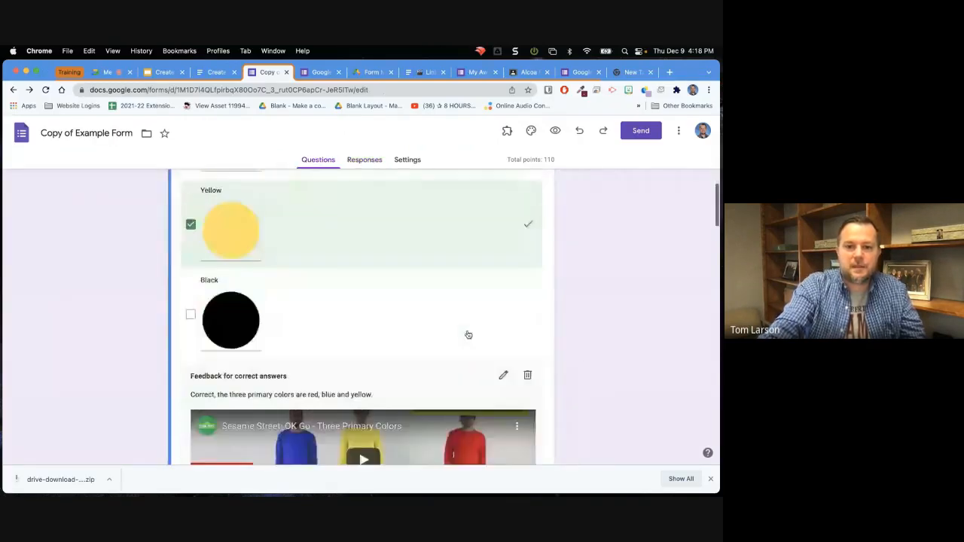
pyautogui.scroll(-20, 467, 332)
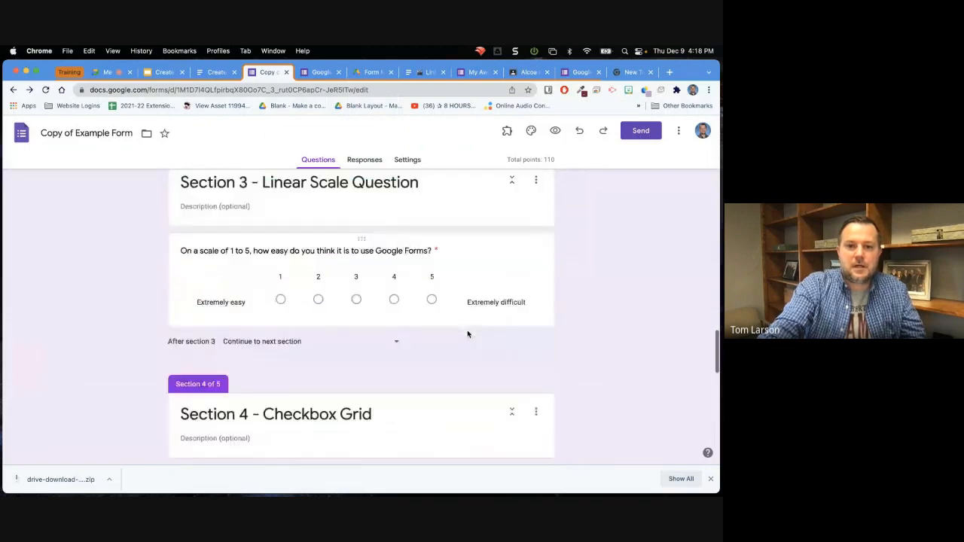
pyautogui.scroll(-5, 467, 331)
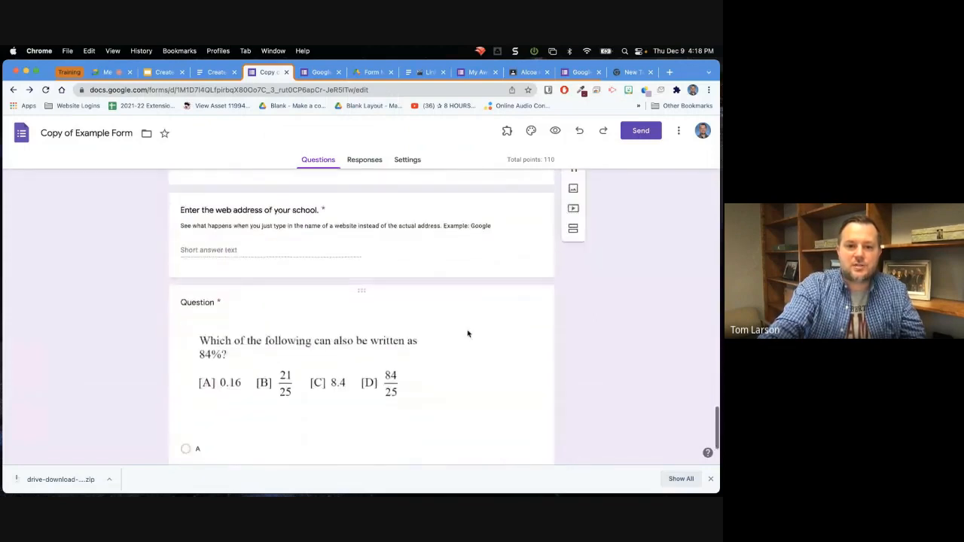
pyautogui.scroll(3, 467, 333)
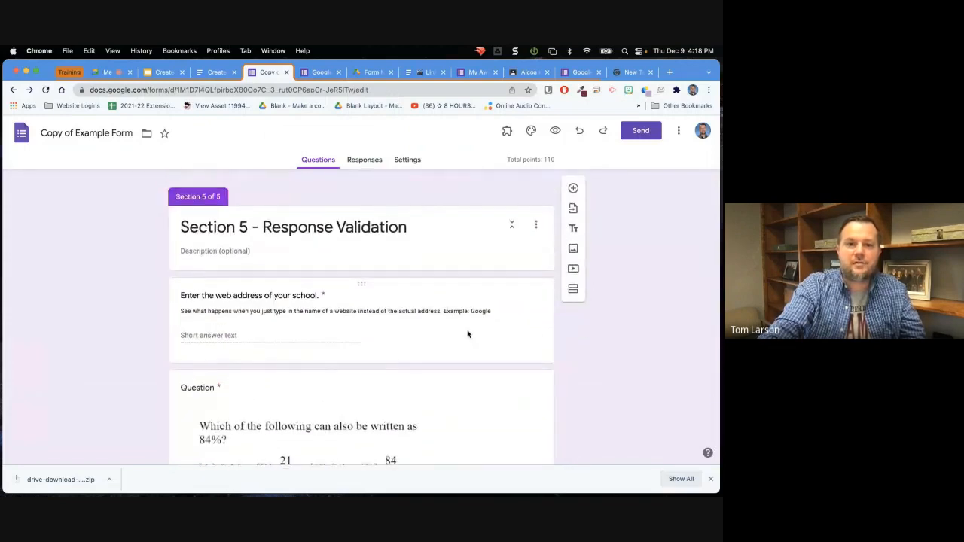
pyautogui.scroll(-4, 467, 333)
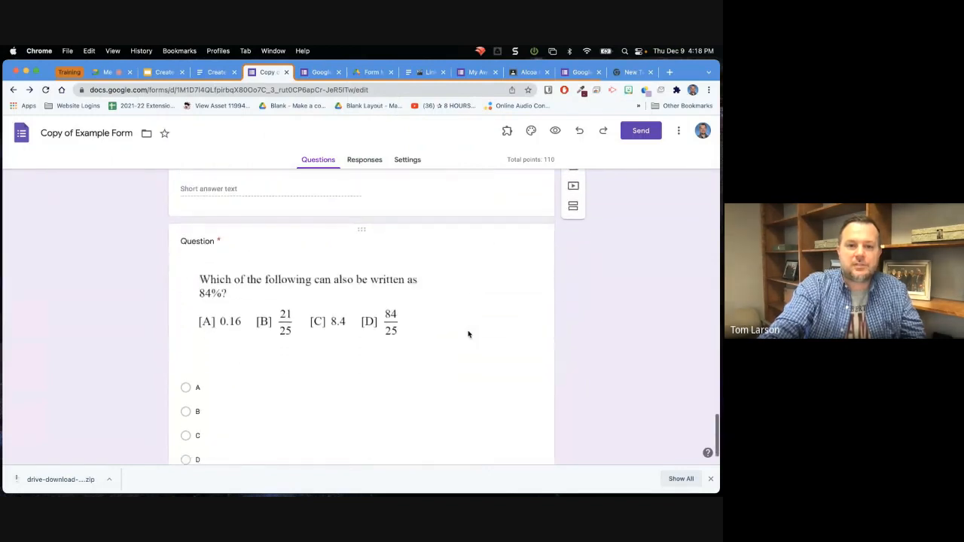
# Remove the 84% math problem image from the multiple-choice question in Section 5.
pyautogui.click(341, 310)
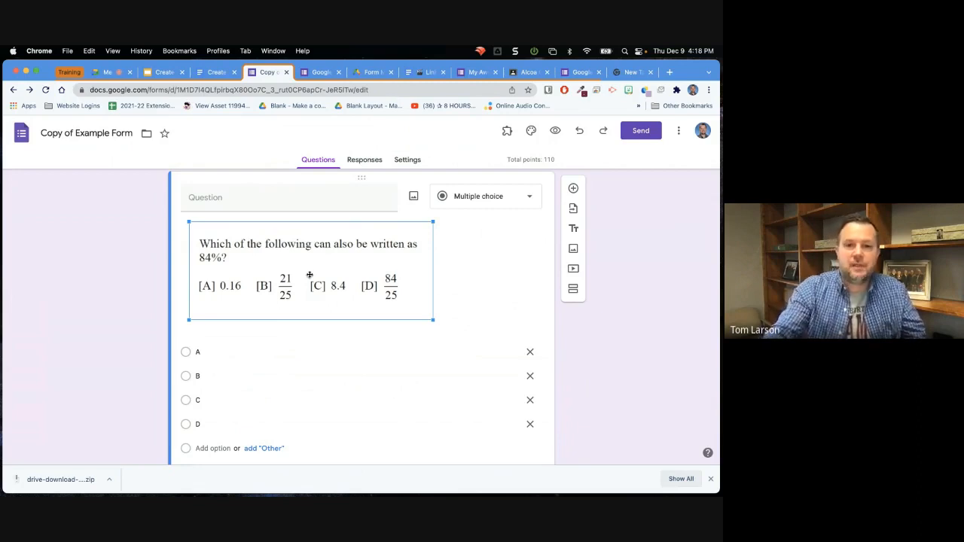
pyautogui.click(480, 284)
pyautogui.click(315, 278)
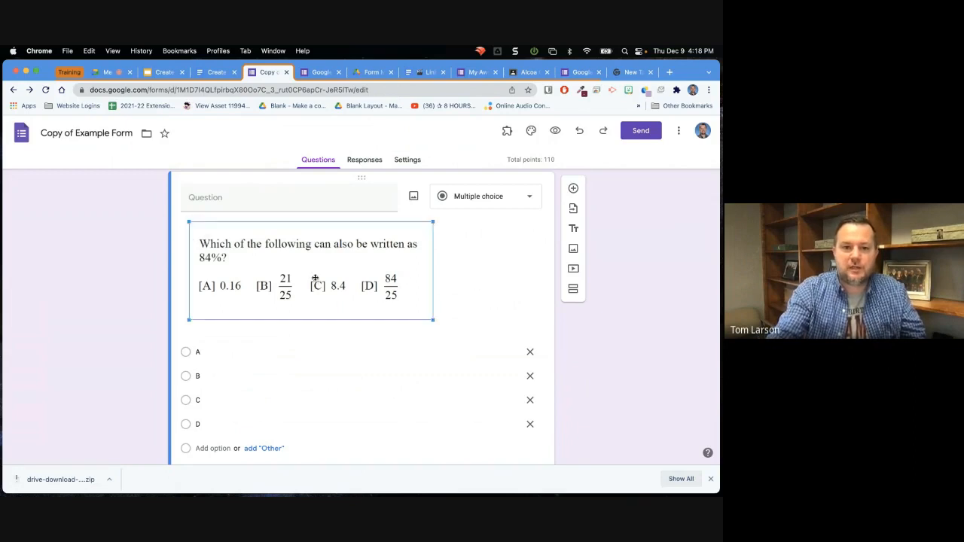
pyautogui.click(475, 293)
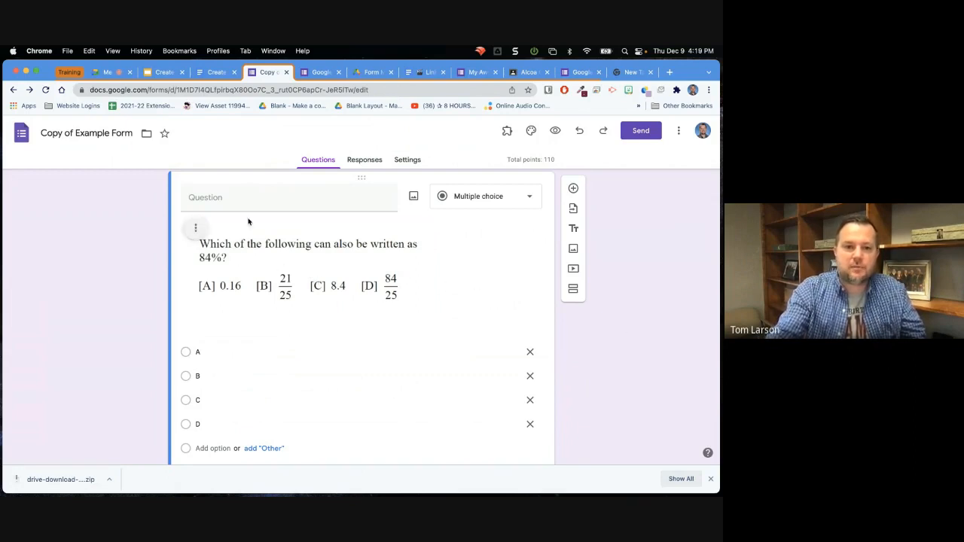
pyautogui.click(195, 228)
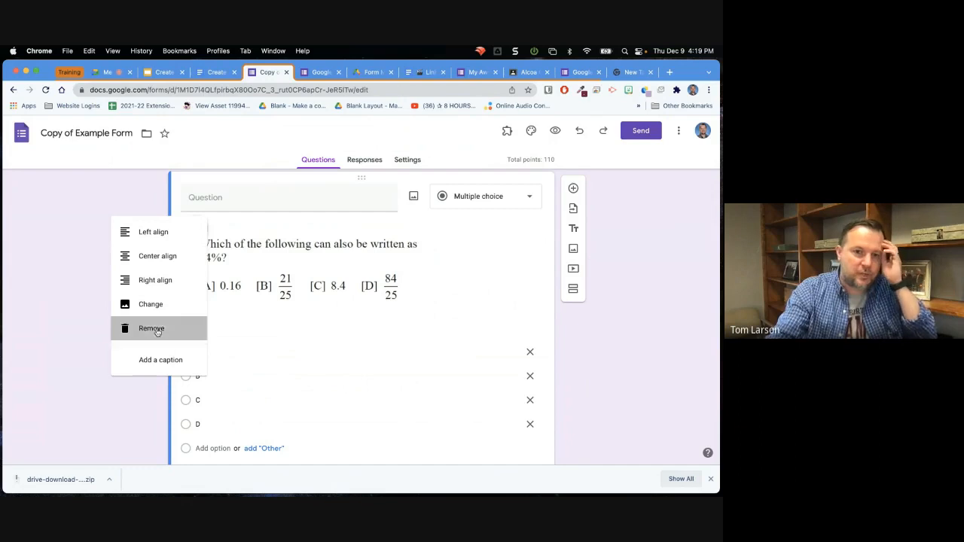
pyautogui.click(156, 331)
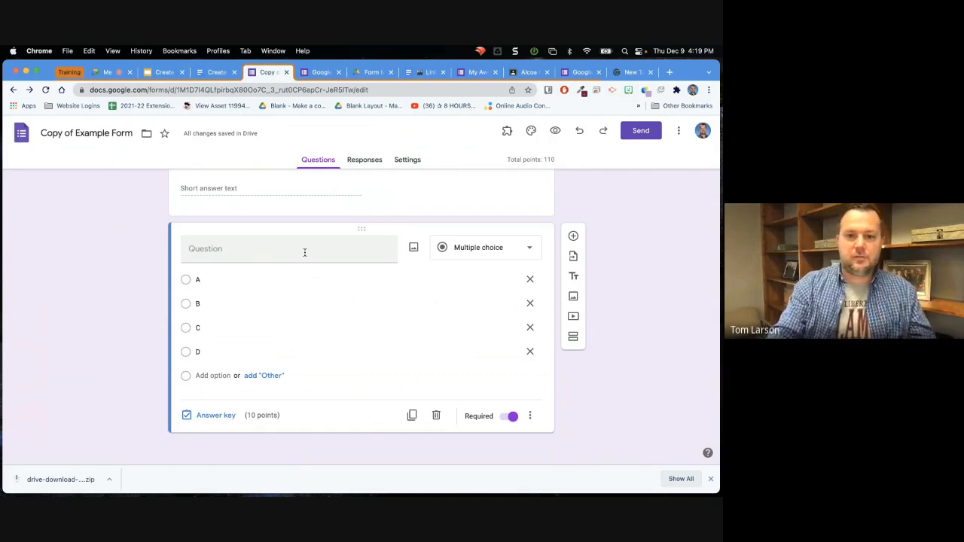
# Minimize the browser window and open the drive-download folder on the desktop.
pyautogui.click(25, 71)
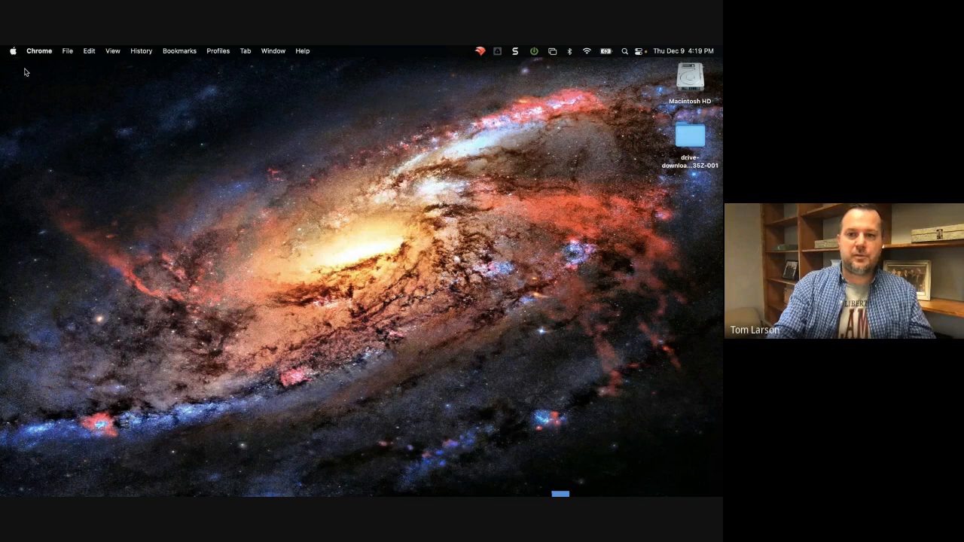
pyautogui.doubleClick(677, 158)
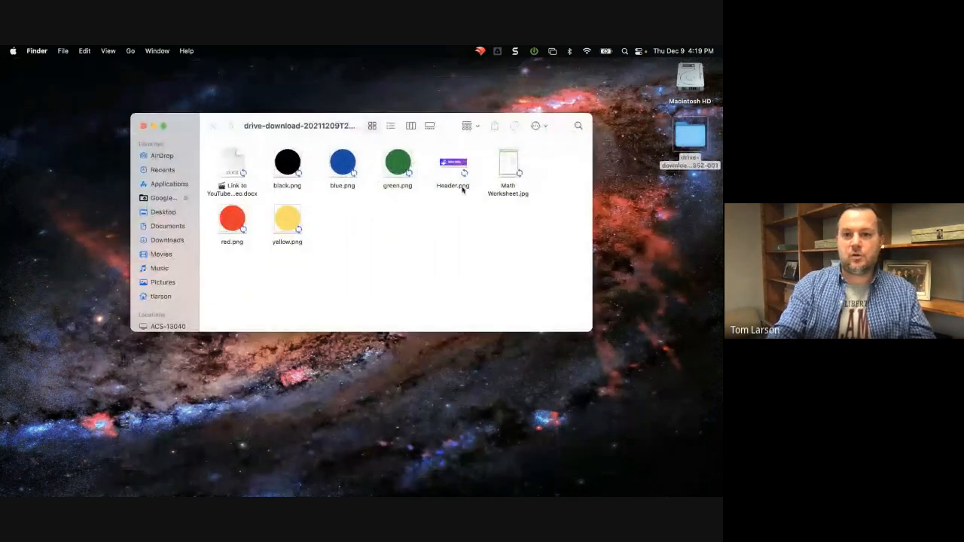
# Move Math Worksheet.jpg out to the desktop, close the folder window, and put the image back in the drive-download folder.
pyautogui.moveTo(509, 163); pyautogui.dragTo(642, 218)
pyautogui.click(144, 126)
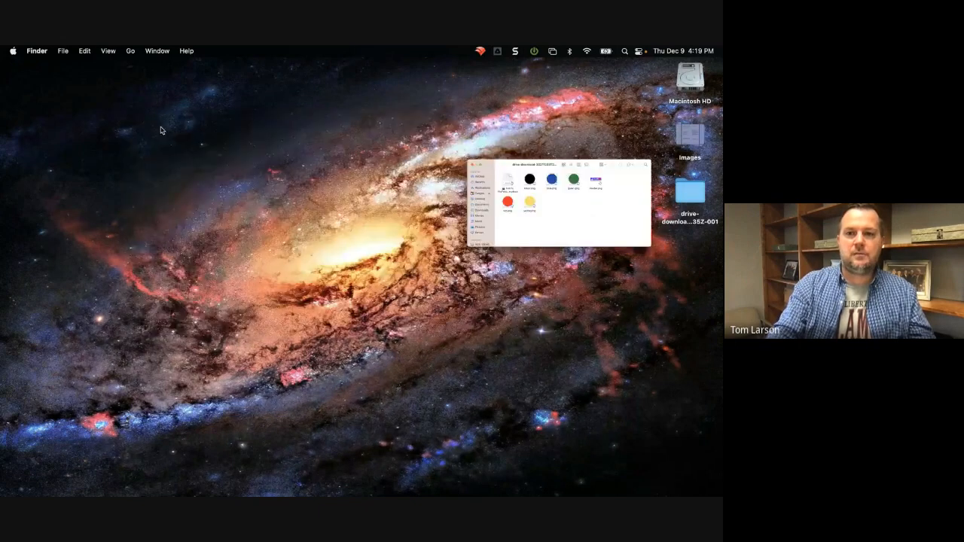
pyautogui.doubleClick(691, 138)
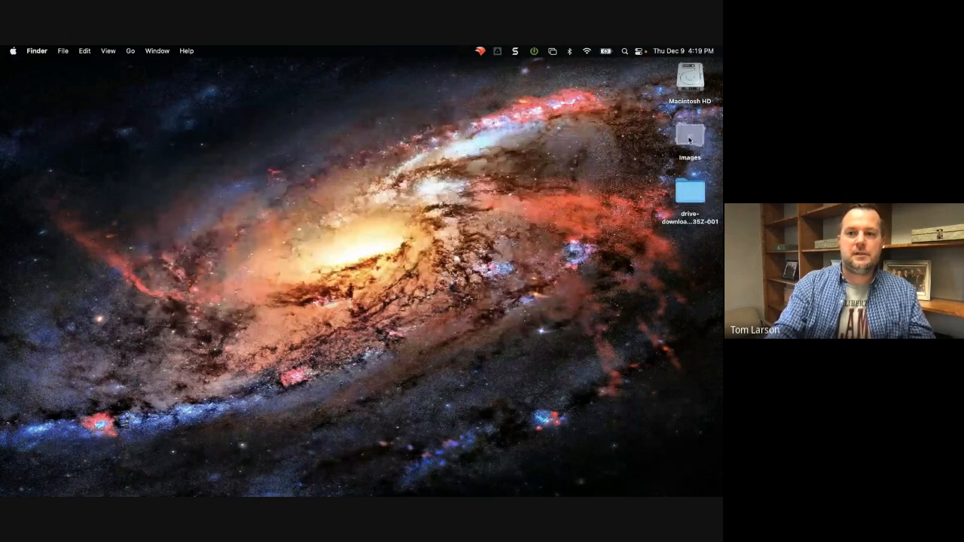
pyautogui.doubleClick(691, 138)
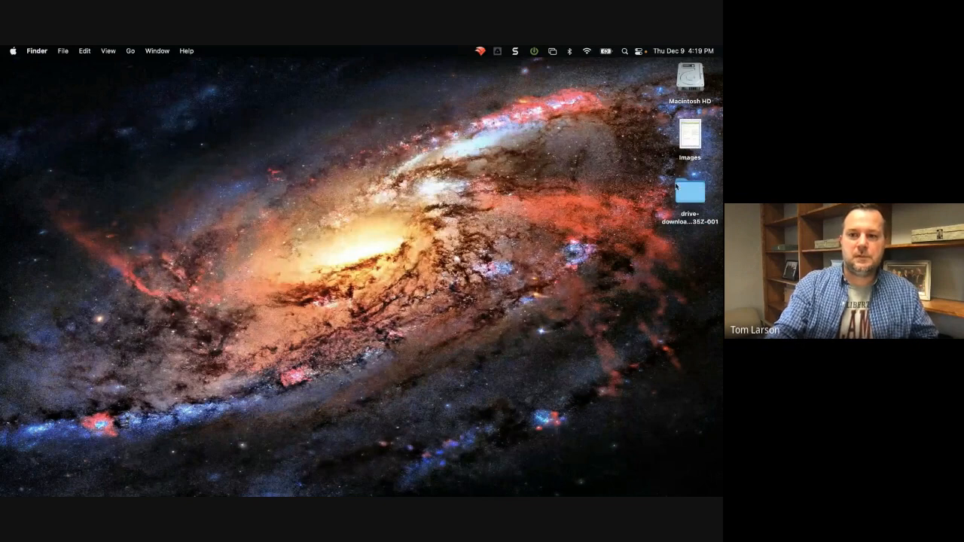
pyautogui.doubleClick(697, 136)
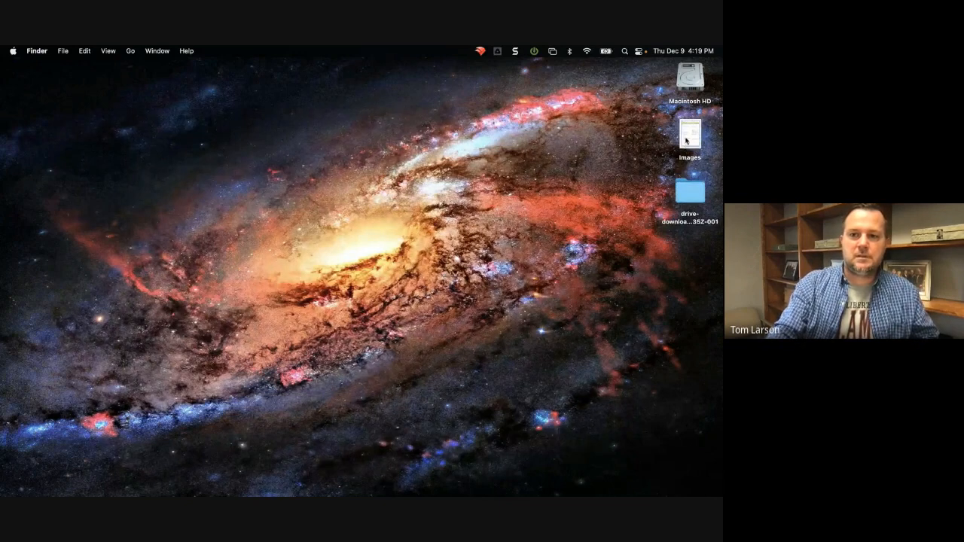
pyautogui.moveTo(687, 140); pyautogui.dragTo(686, 190)
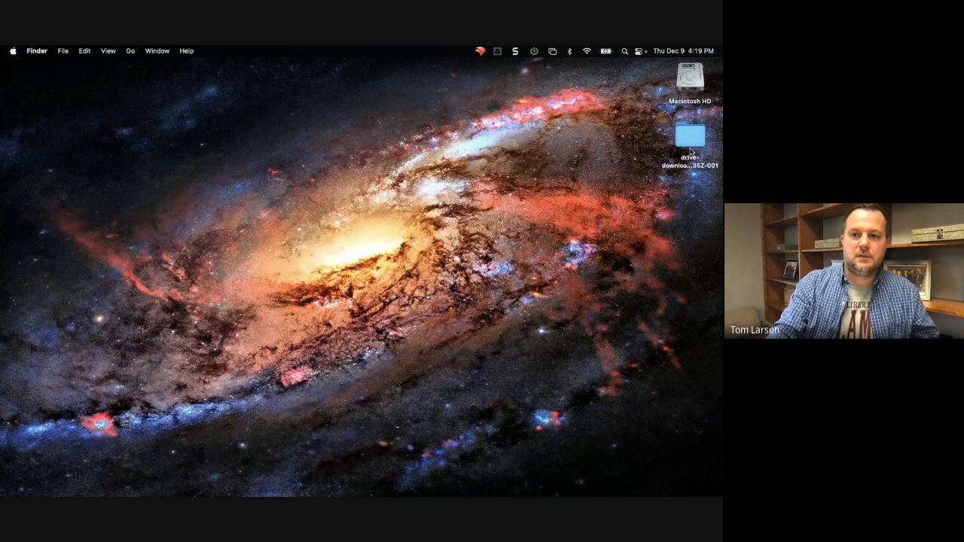
# Open Math Worksheet.jpg from the drive-download folder and enlarge it for a legible capture.
pyautogui.doubleClick(691, 138)
pyautogui.click(508, 160)
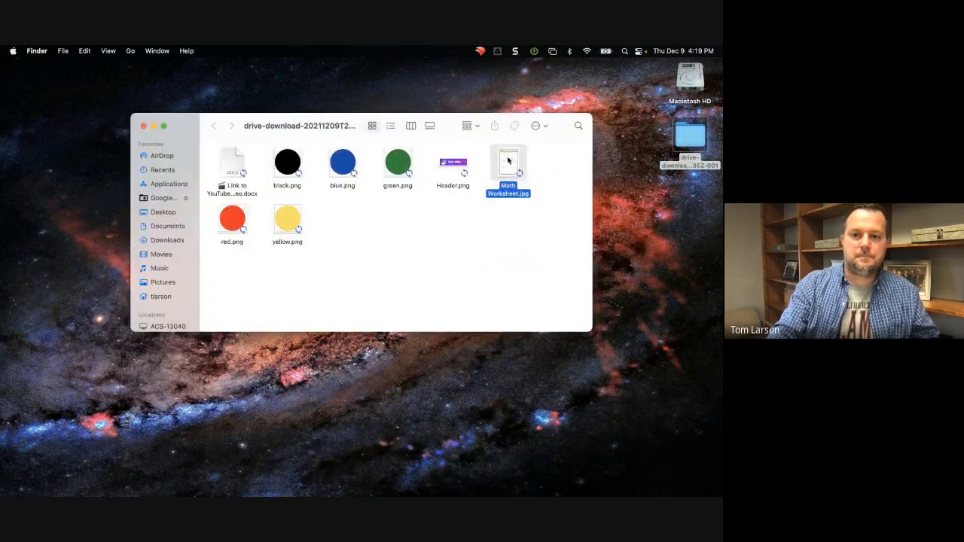
pyautogui.doubleClick(508, 160)
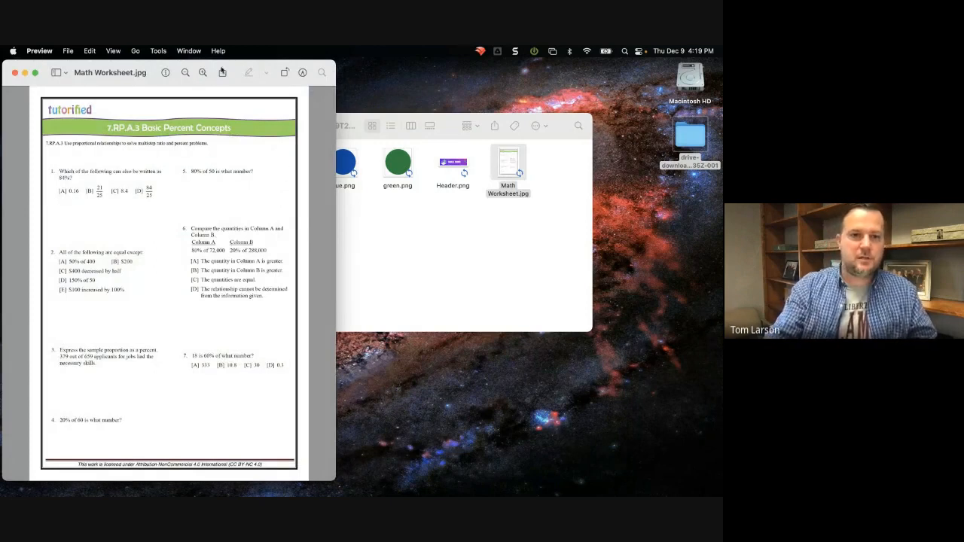
pyautogui.click(203, 72)
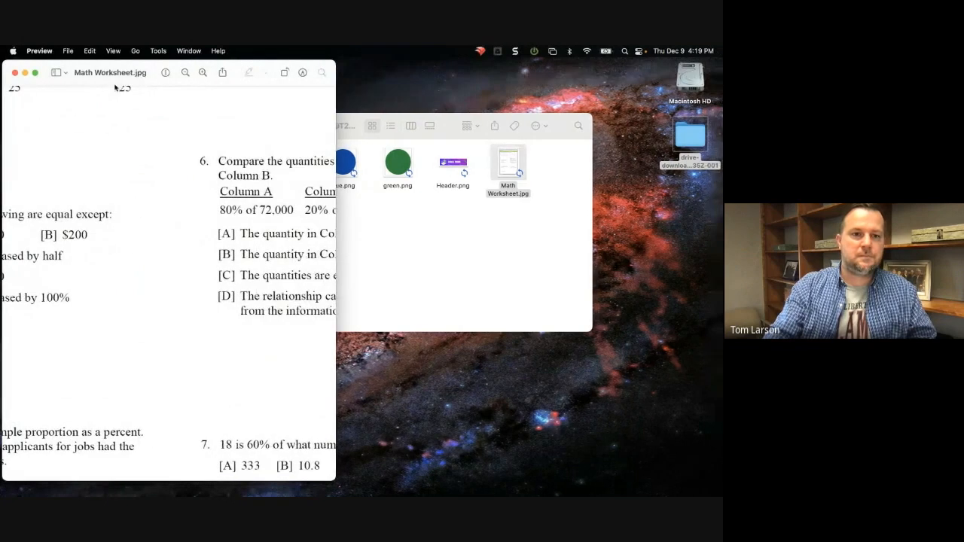
# Capture a screenshot of worksheet question 1 with its four answer choices, leaving out the question number, and dismiss the Snagit offer.
pyautogui.moveTo(115, 73); pyautogui.dragTo(461, 95)
pyautogui.moveTo(459, 258); pyautogui.dragTo(562, 271)
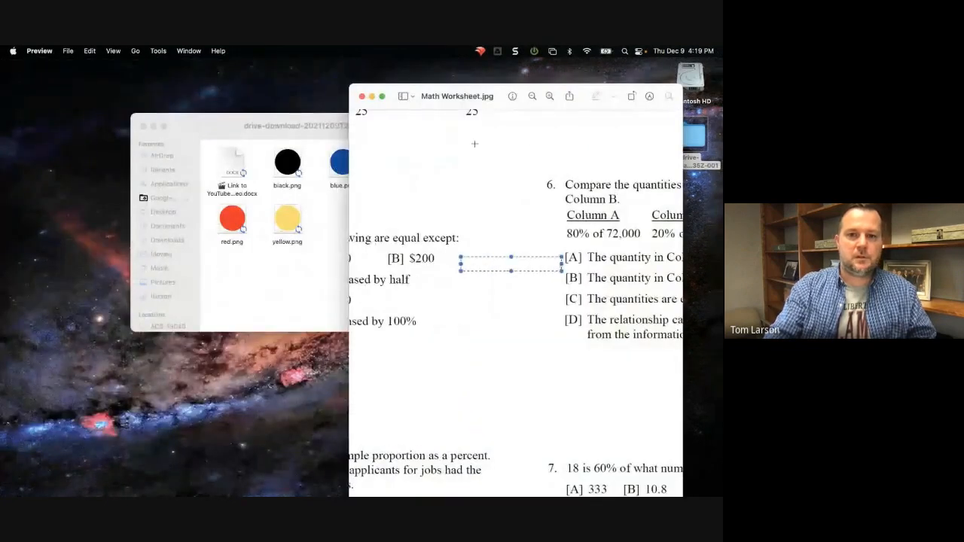
pyautogui.moveTo(440, 97); pyautogui.dragTo(262, 70)
pyautogui.scroll(2, 305, 177)
pyautogui.scroll(5, 305, 177)
pyautogui.hscroll(-5, 305, 177)
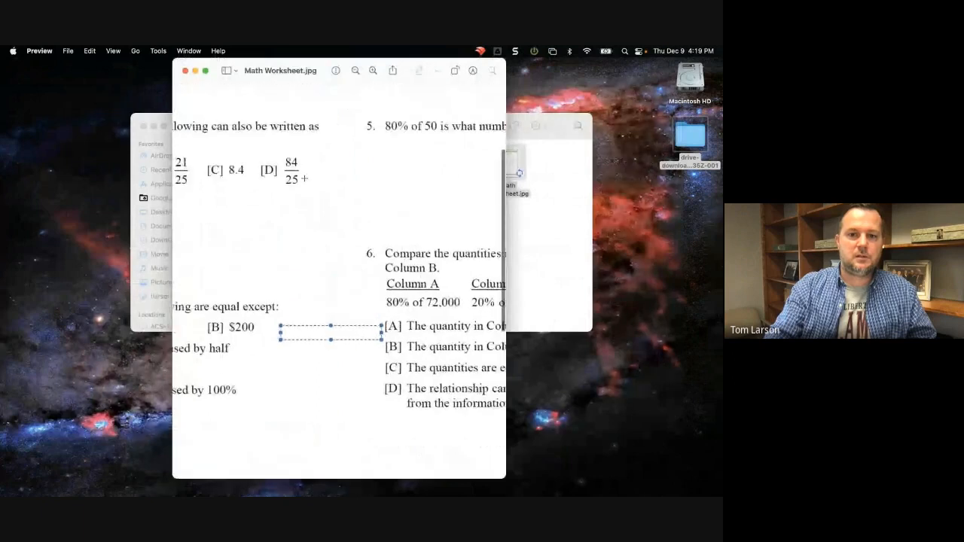
pyautogui.scroll(-4, 305, 177)
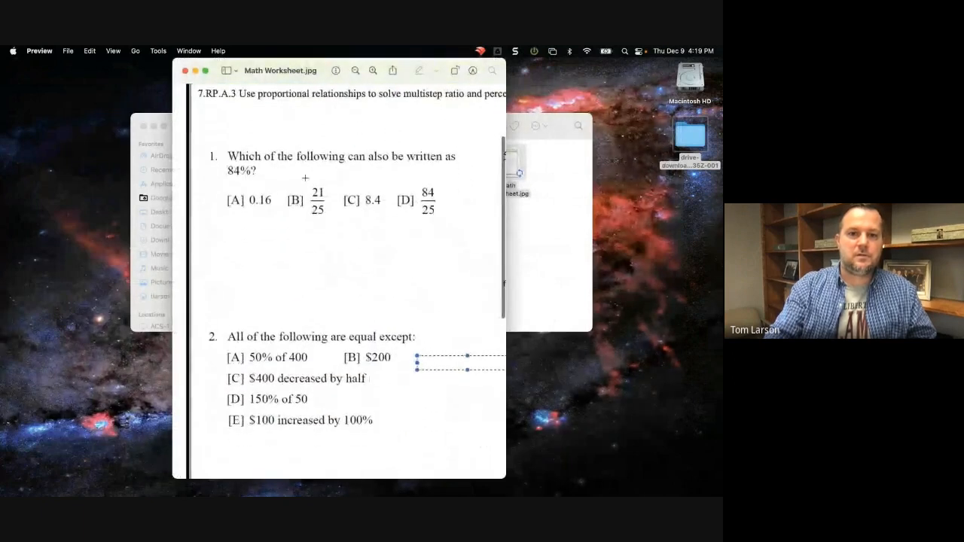
pyautogui.hscroll(2, 305, 177)
pyautogui.hscroll(2, 305, 177)
pyautogui.scroll(-1, 305, 177)
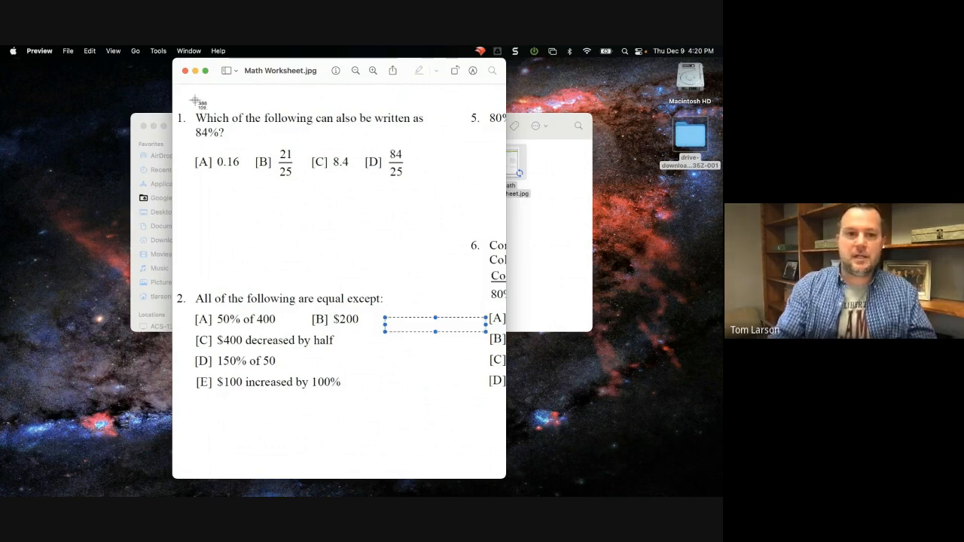
pyautogui.moveTo(187, 98); pyautogui.dragTo(442, 201)
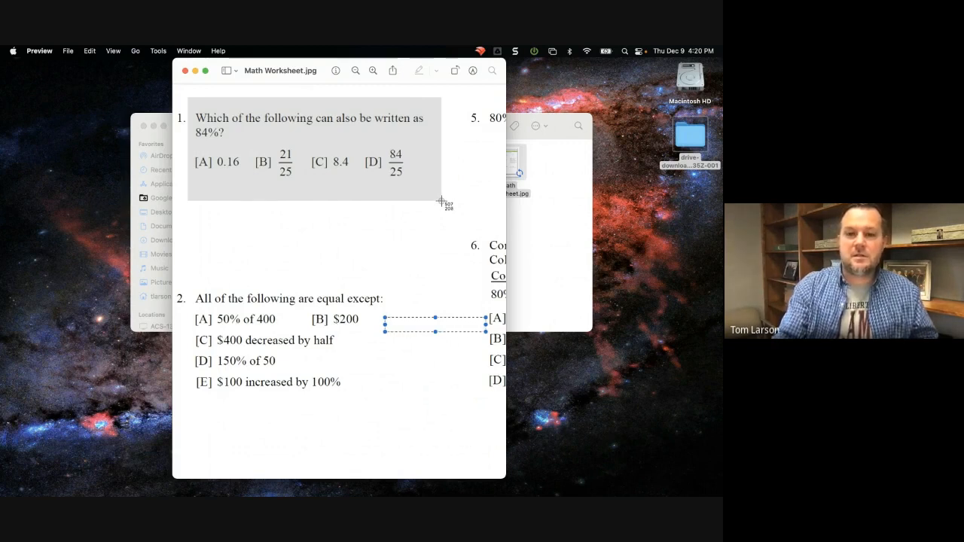
pyautogui.moveTo(441, 201); pyautogui.dragTo(441, 204)
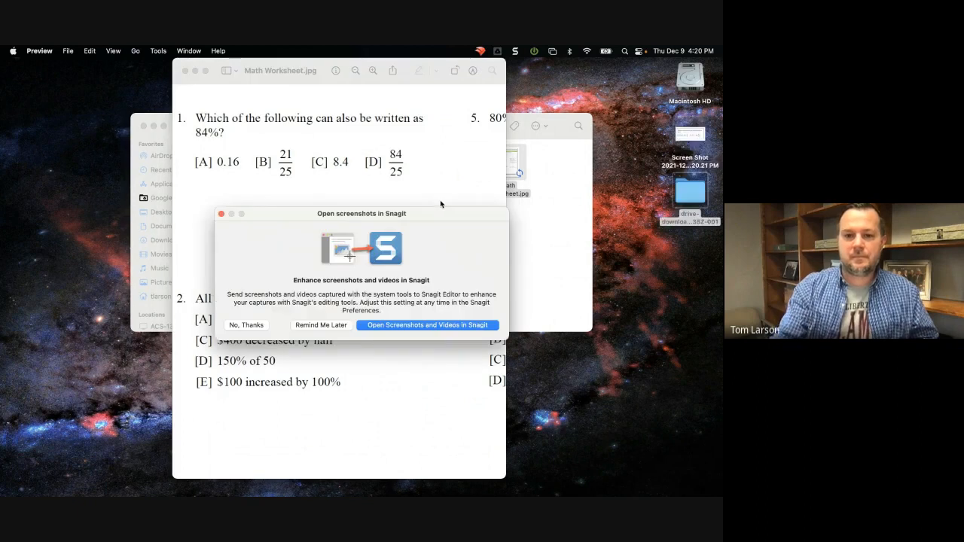
pyautogui.click(221, 214)
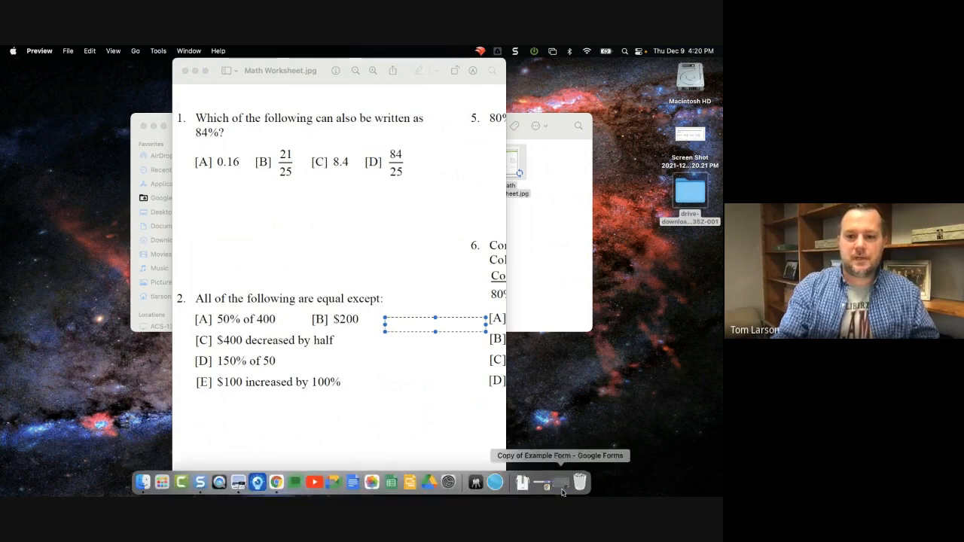
# Return to Copy of Example Form and insert Screen Shot 2021-12-09 at 4.20.21 PM from the Desktop into the untitled multiple-choice question.
pyautogui.click(562, 490)
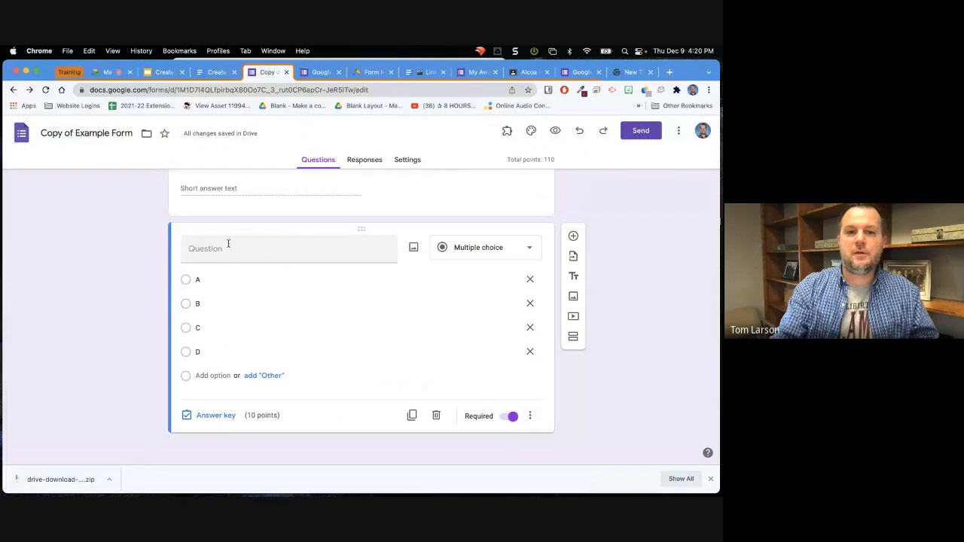
pyautogui.click(414, 248)
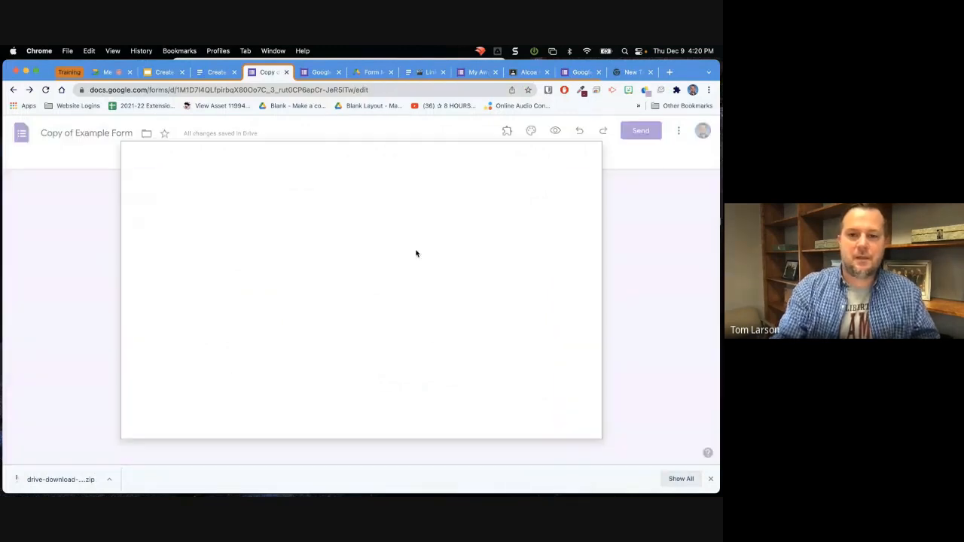
pyautogui.click(367, 354)
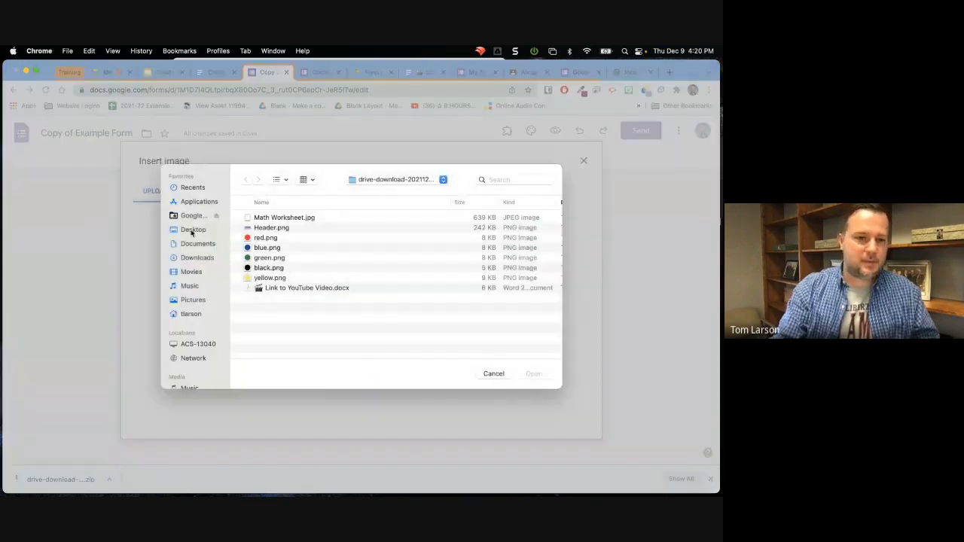
pyautogui.click(191, 230)
pyautogui.click(271, 218)
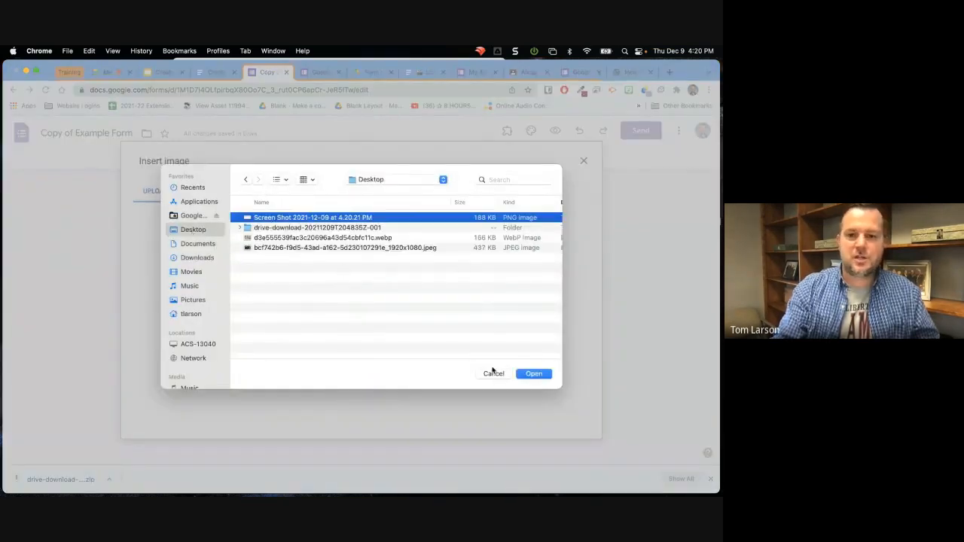
pyautogui.click(545, 376)
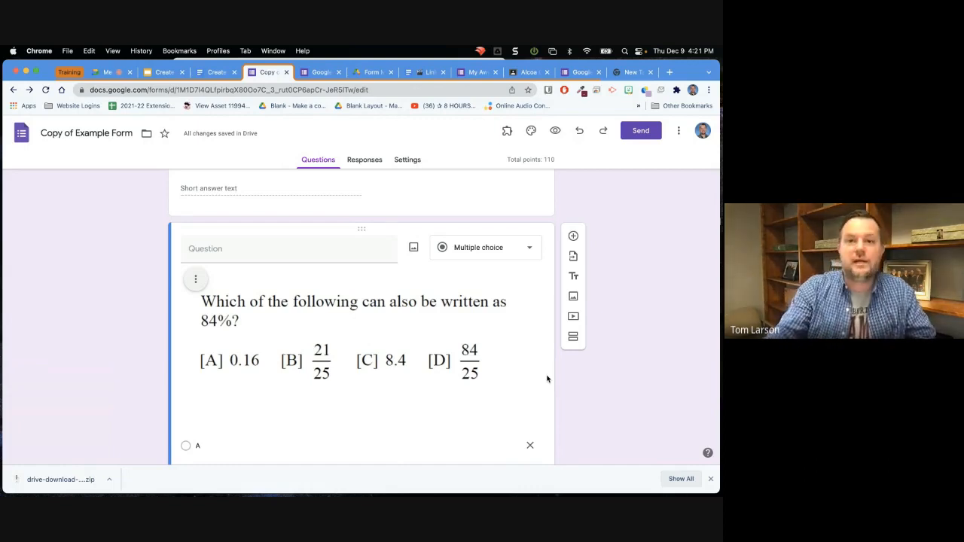
# Switch to Google Classroom and create an assignment titled Assignment 1 in the Alcoa Connects classwork.
pyautogui.click(528, 71)
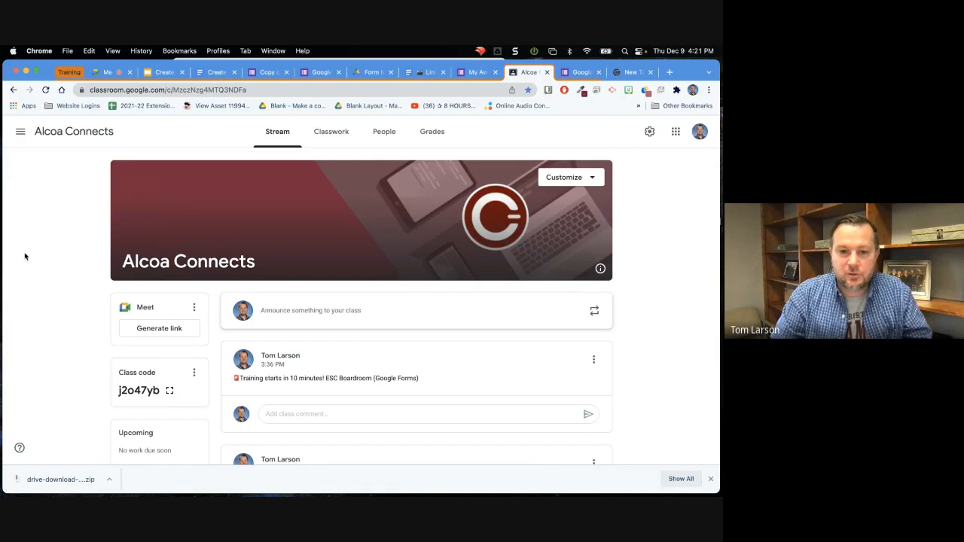
pyautogui.click(333, 136)
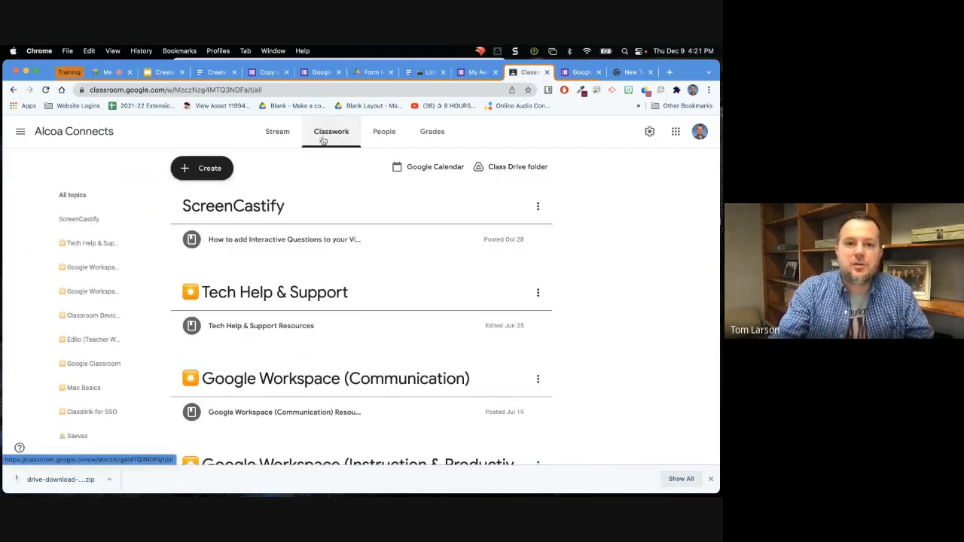
pyautogui.click(219, 176)
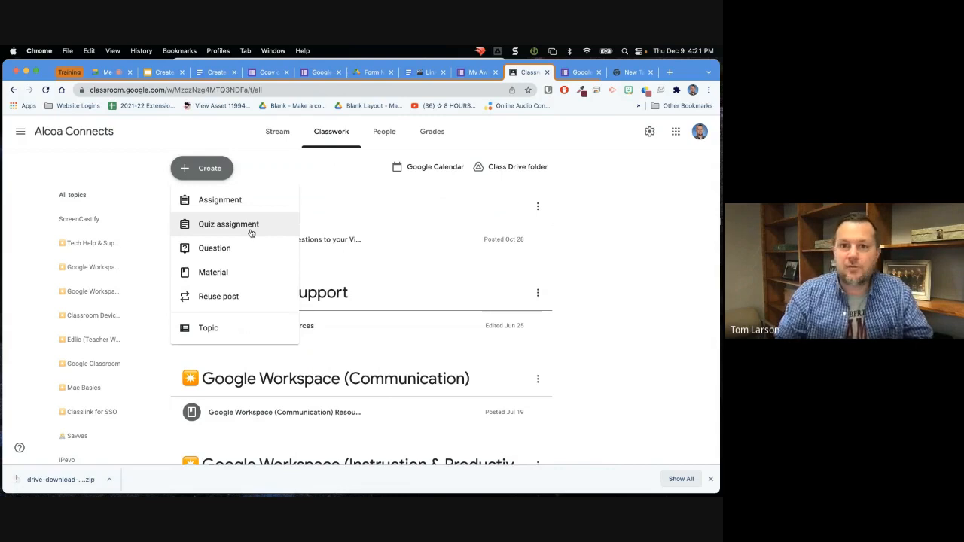
pyautogui.click(222, 201)
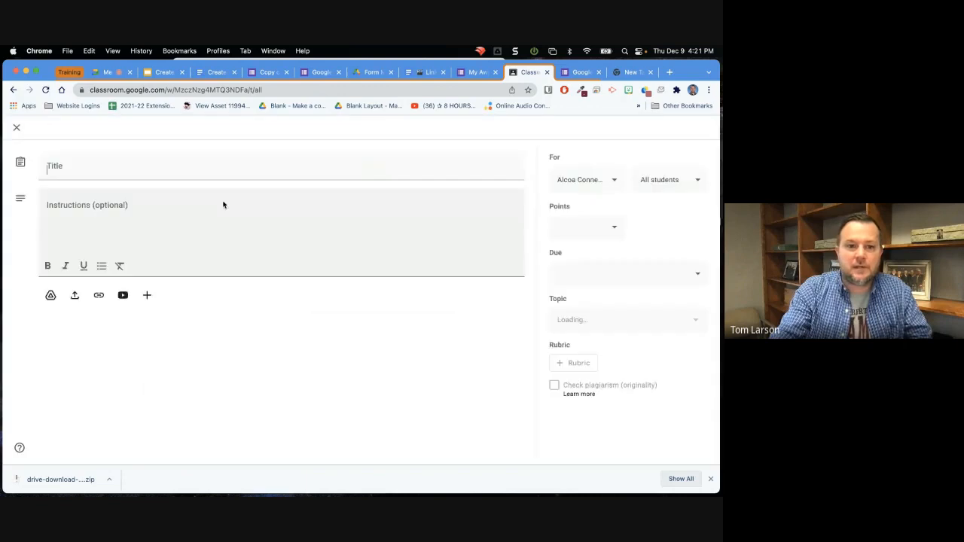
pyautogui.write('Assignment')
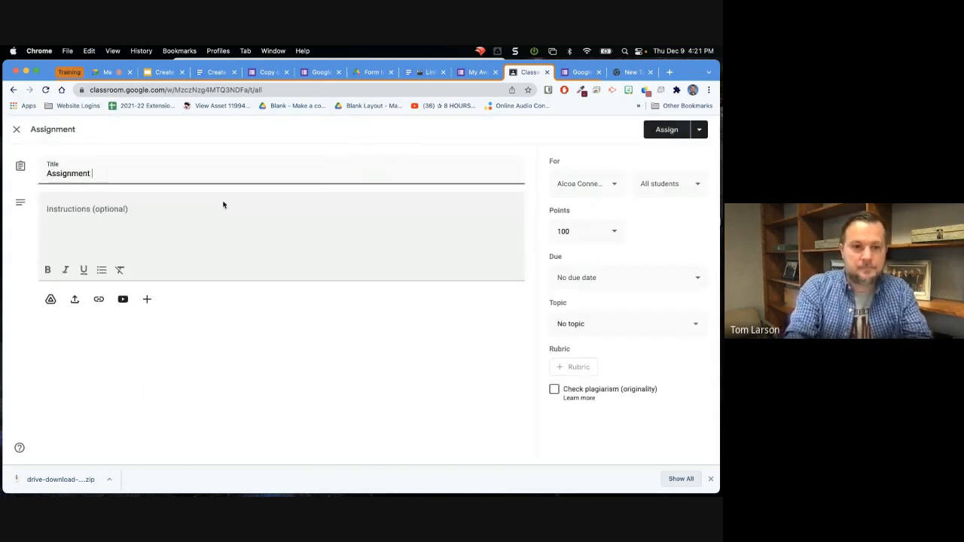
pyautogui.write(' 1')
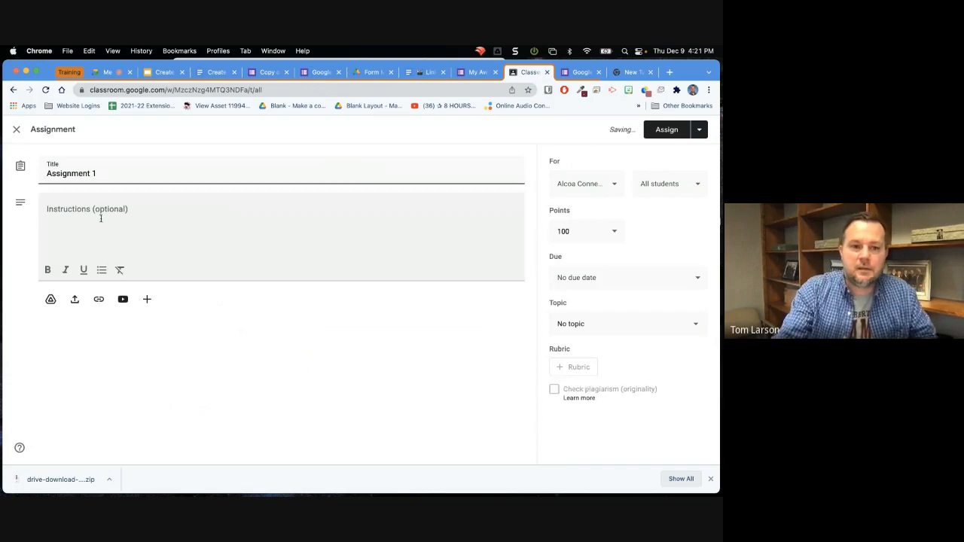
# Attach Copy of Example Form from Google Drive to Assignment 1 and assign it to all students.
pyautogui.click(50, 300)
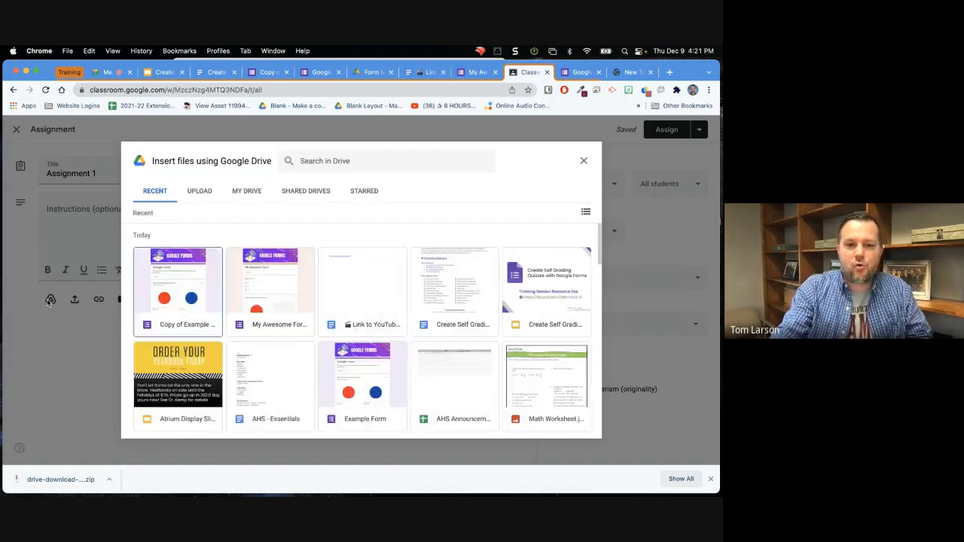
pyautogui.click(166, 290)
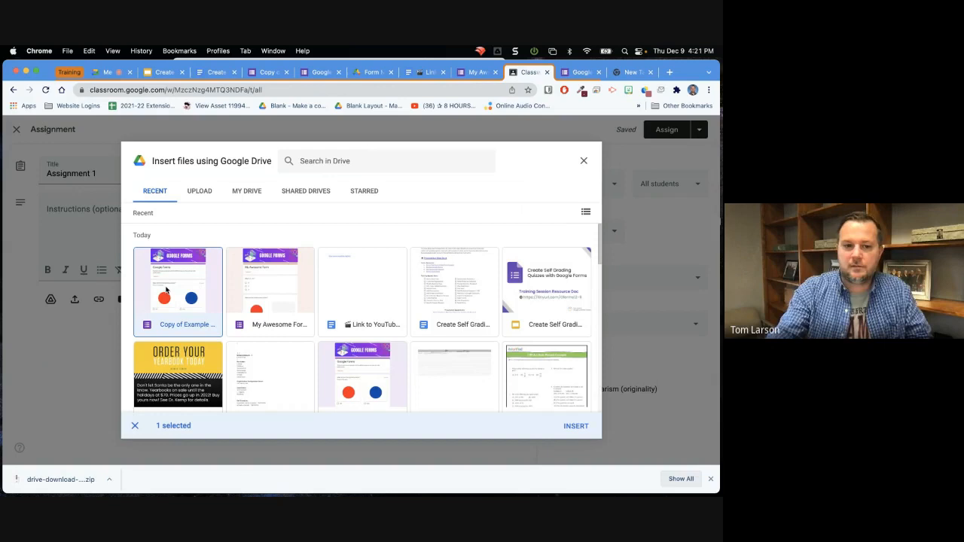
pyautogui.click(577, 428)
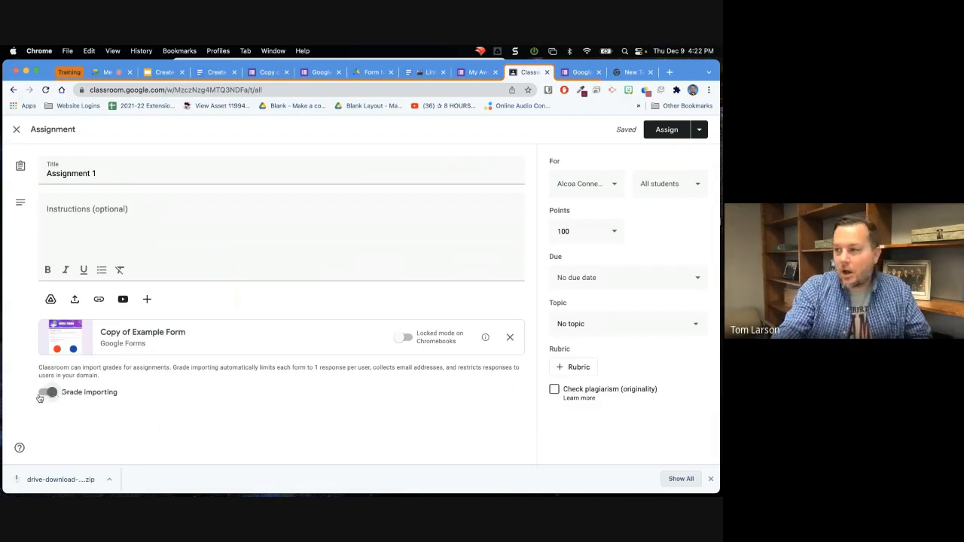
pyautogui.click(668, 132)
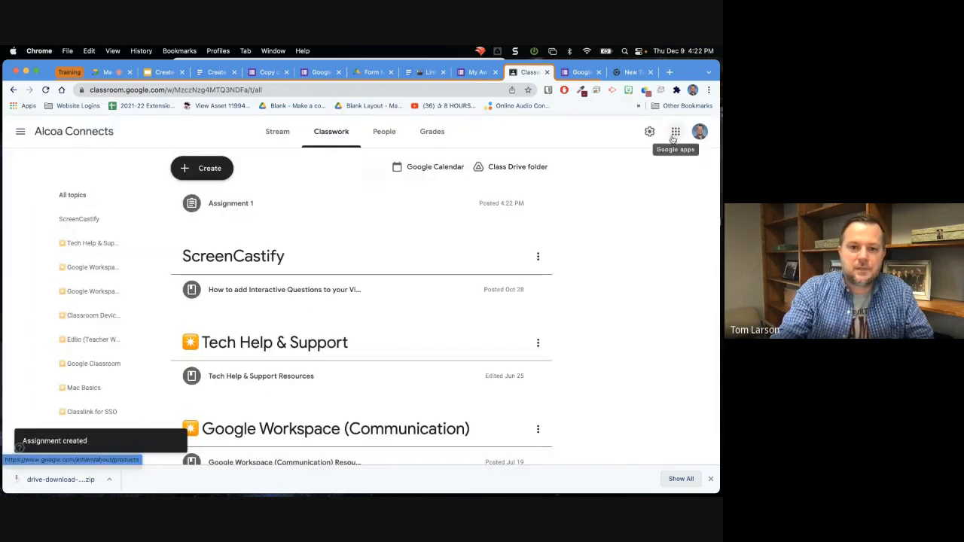
# Find the Assignment 1 post in the class stream and review its student work page.
pyautogui.click(274, 140)
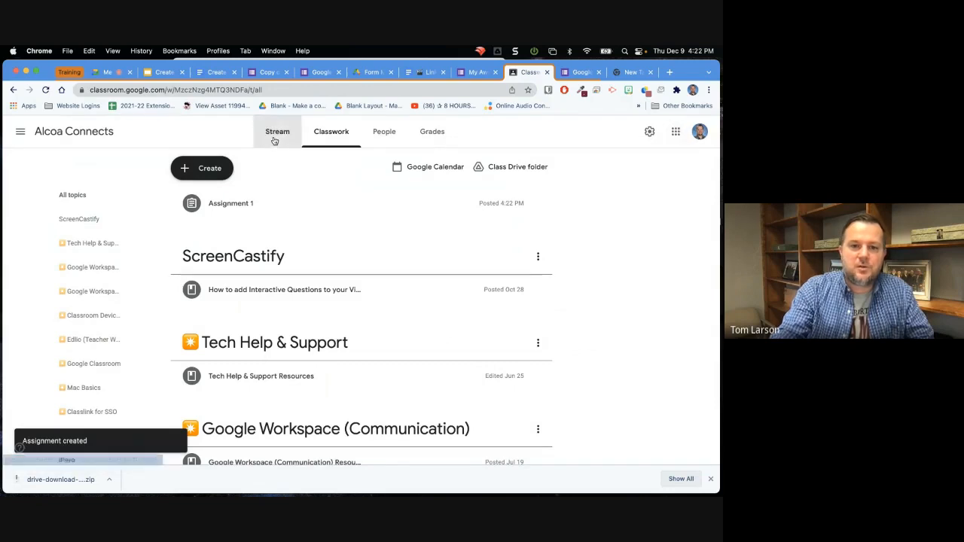
pyautogui.scroll(-1, 331, 317)
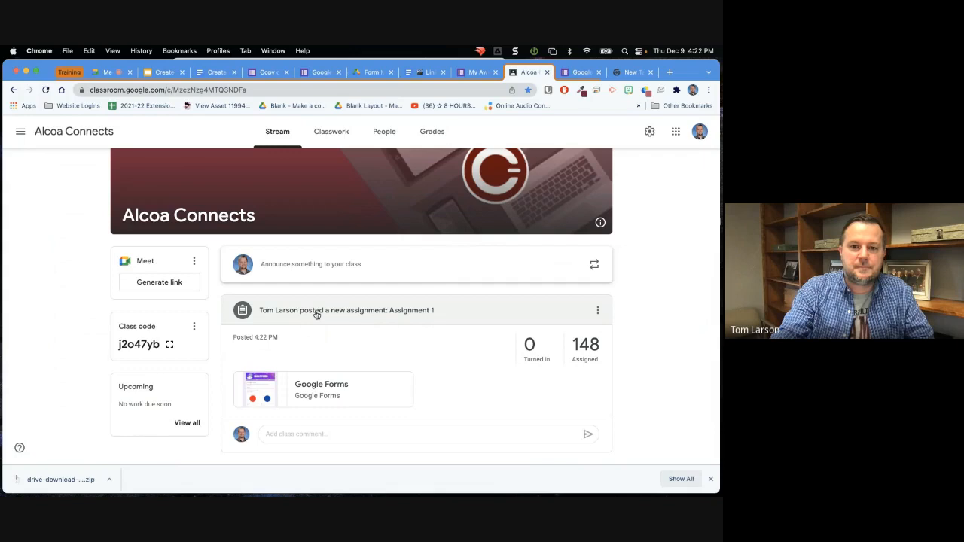
pyautogui.click(317, 315)
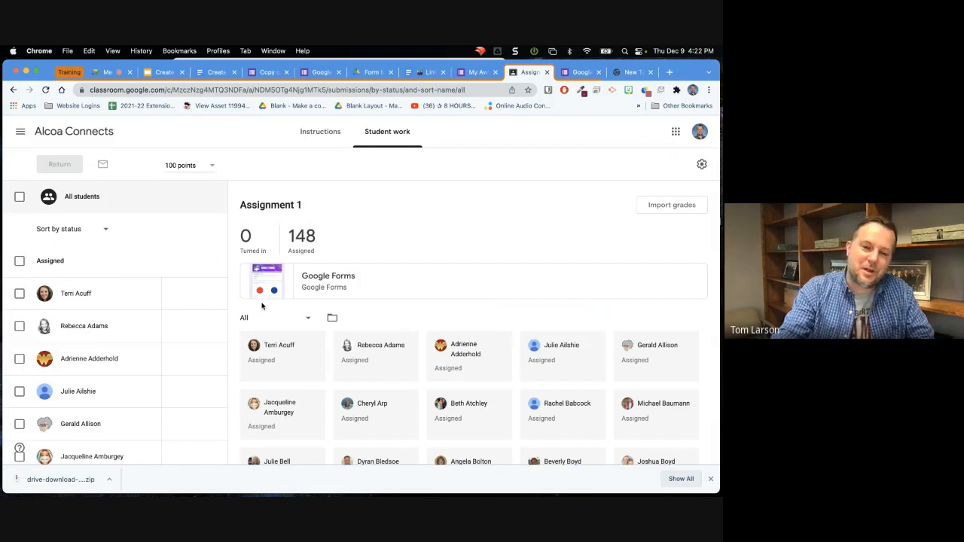
pyautogui.scroll(-1, 262, 306)
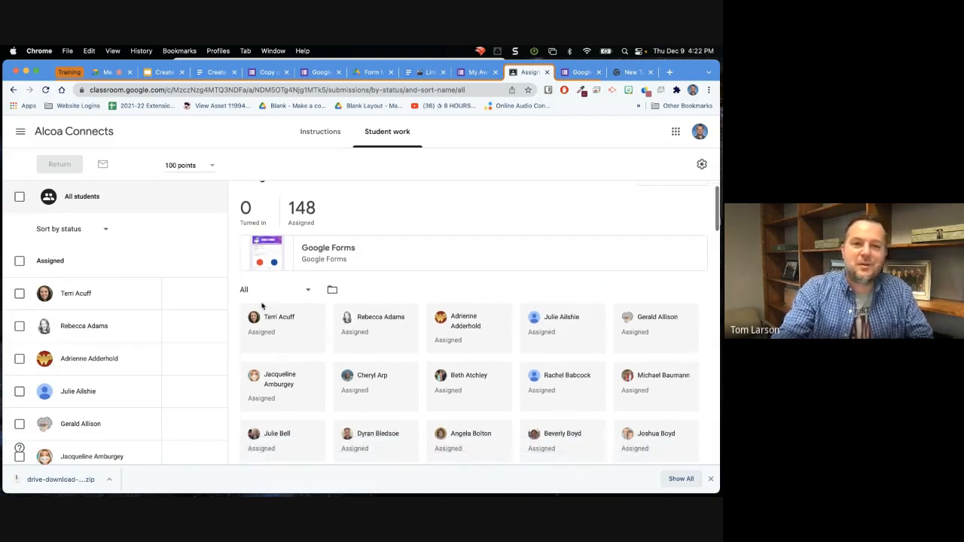
pyautogui.scroll(1, 262, 306)
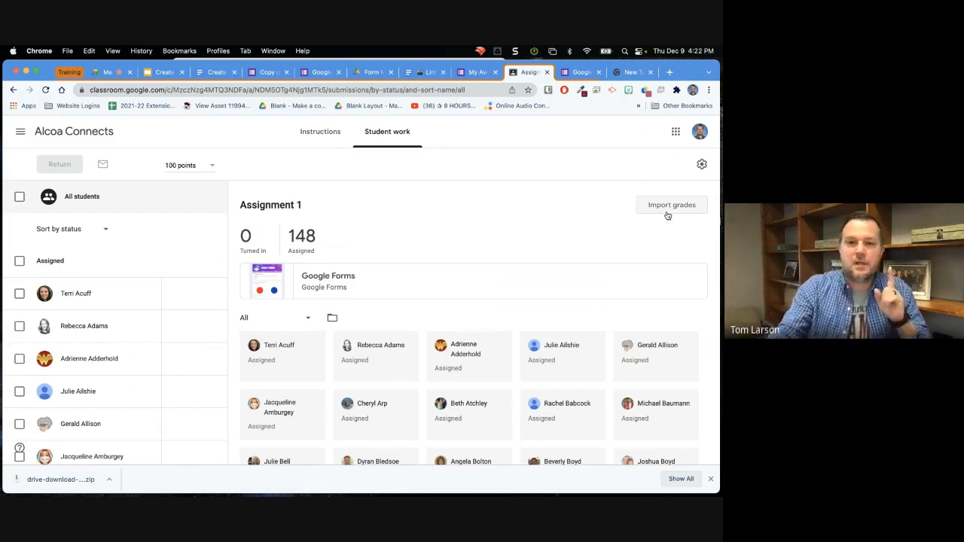
# Check the grade export options on Assignment 1's student work page, and open the Alcoa Connects class settings.
pyautogui.click(162, 74)
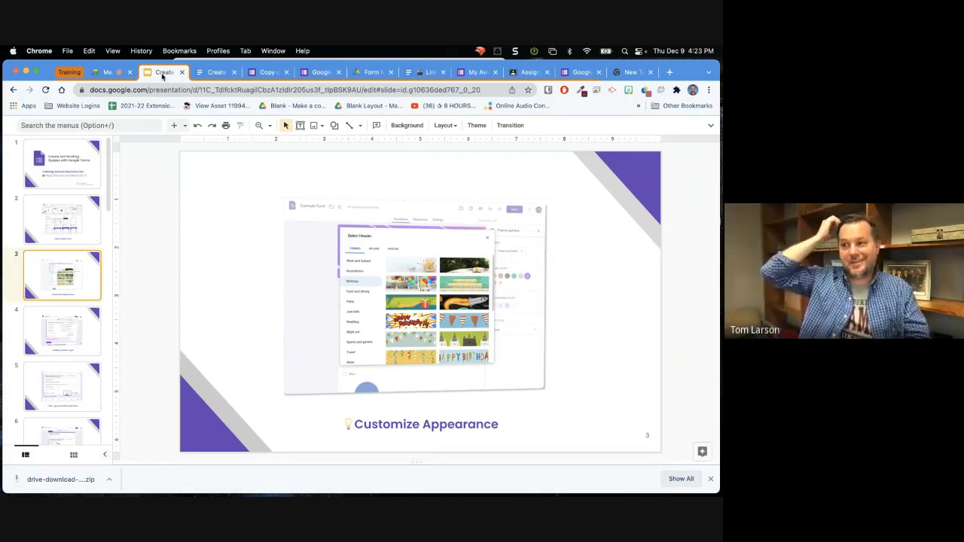
pyautogui.click(527, 72)
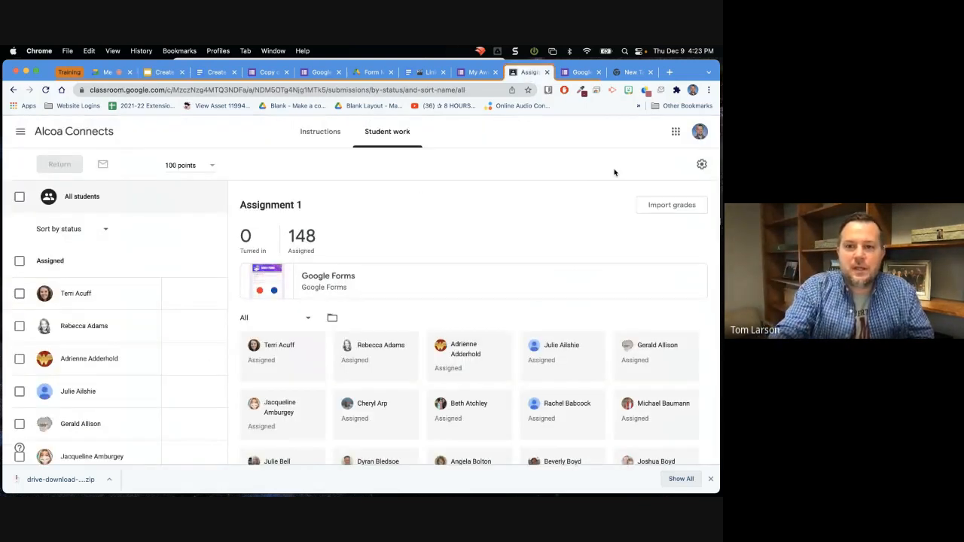
pyautogui.click(701, 164)
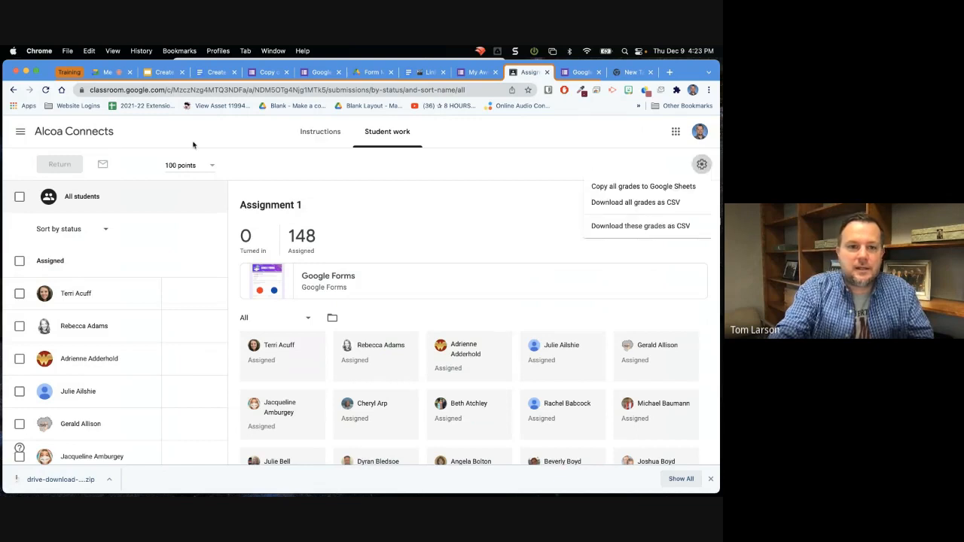
pyautogui.click(82, 137)
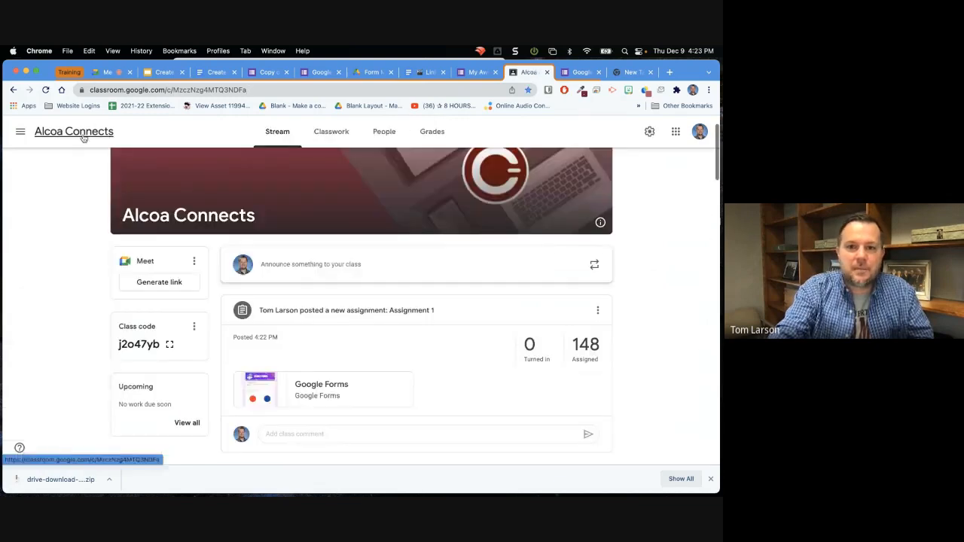
pyautogui.click(649, 135)
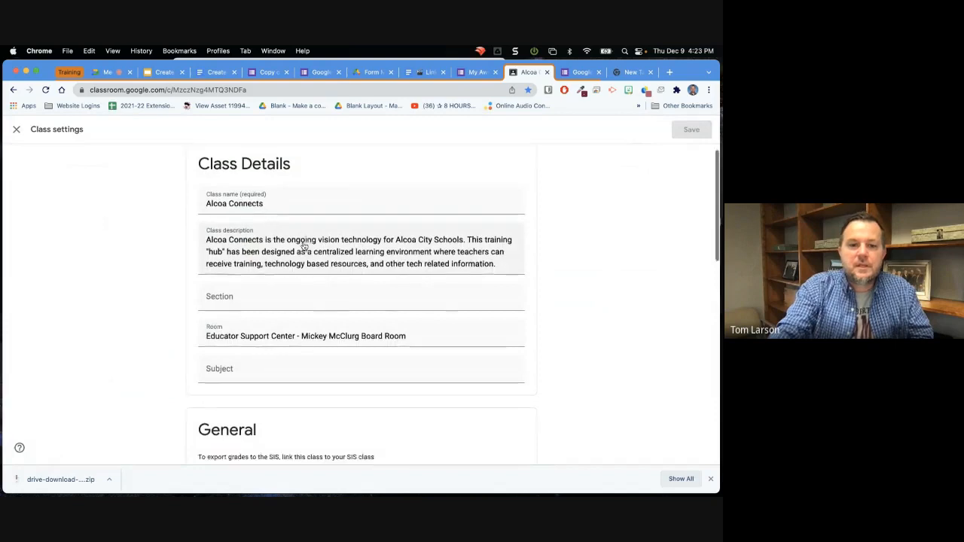
# Find the SIS grade export setting in the General class settings and open the dialog for linking the class.
pyautogui.scroll(-6, 303, 246)
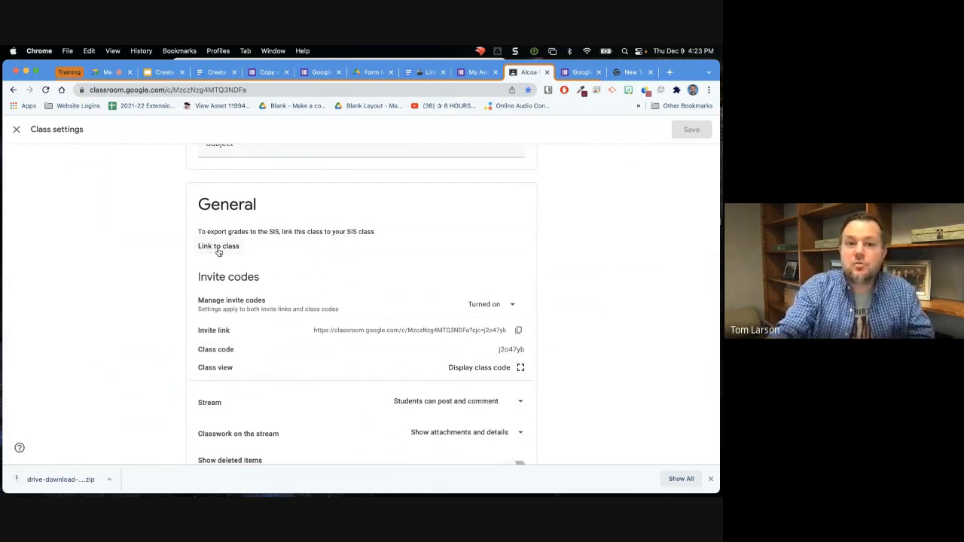
pyautogui.scroll(1, 219, 252)
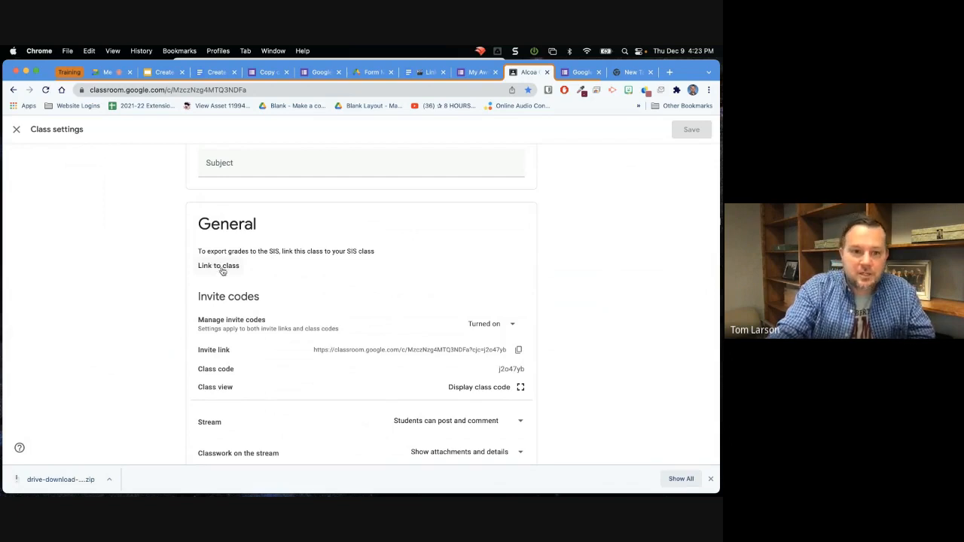
pyautogui.click(223, 271)
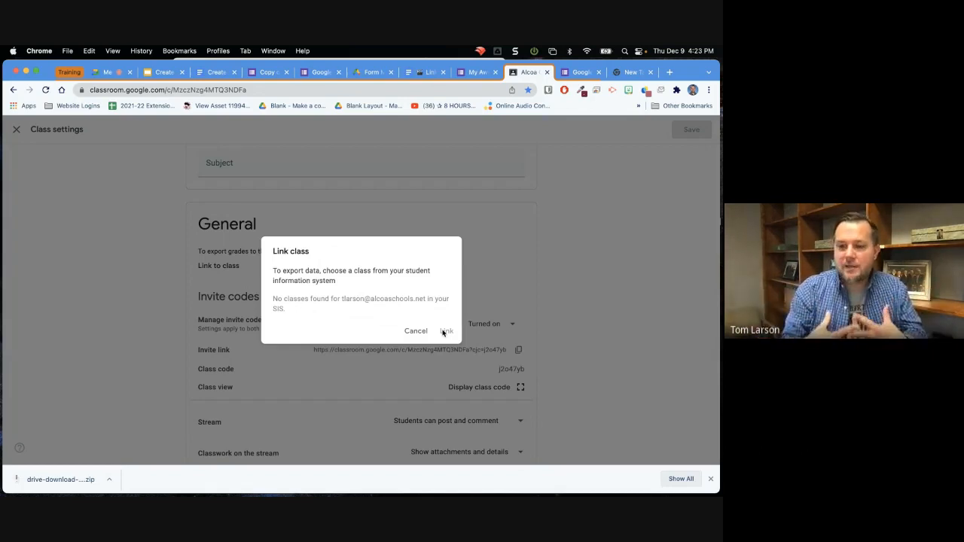
# Switch to the Google Slides training presentation and review its slides from Convert a form to a quiz through Import to gradebook.
pyautogui.click(165, 72)
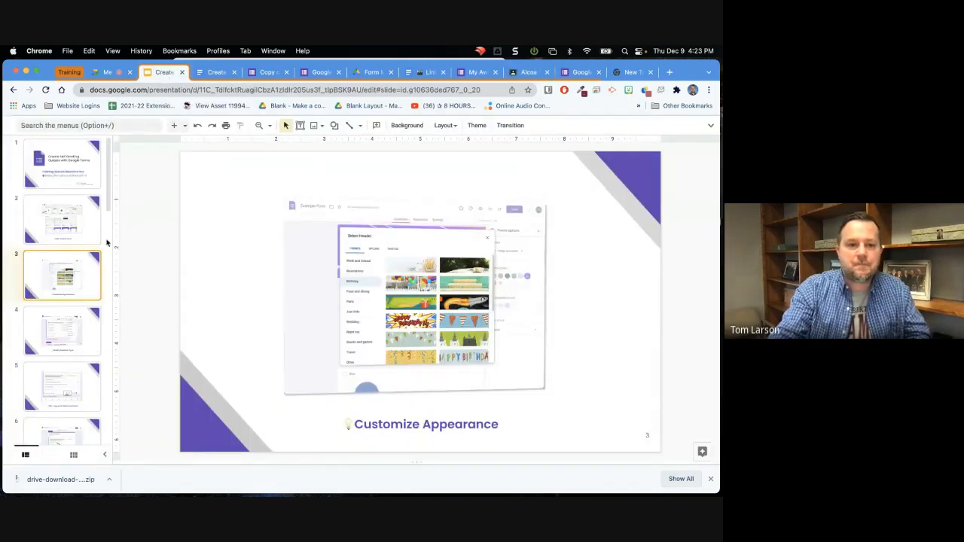
pyautogui.scroll(-3, 106, 243)
pyautogui.scroll(-5, 91, 317)
pyautogui.click(72, 390)
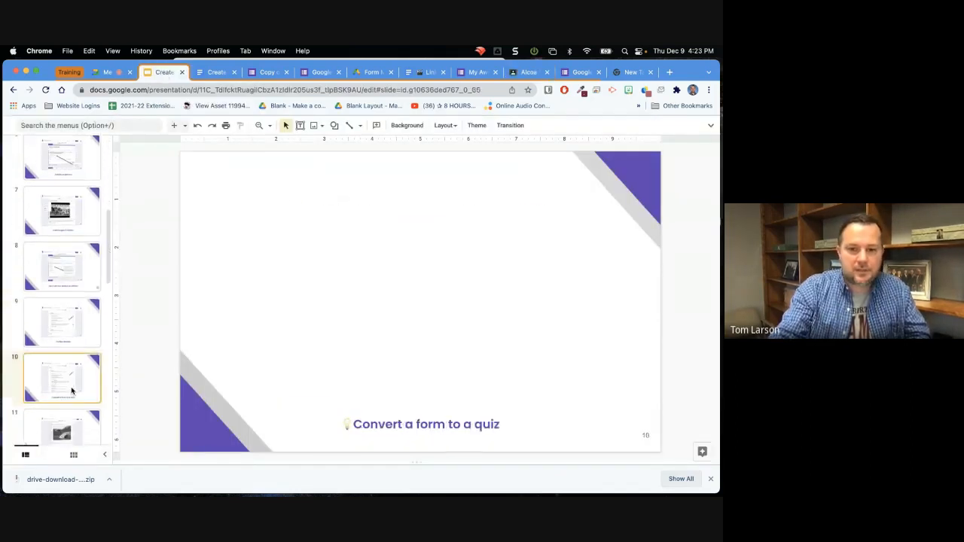
pyautogui.press('Down')
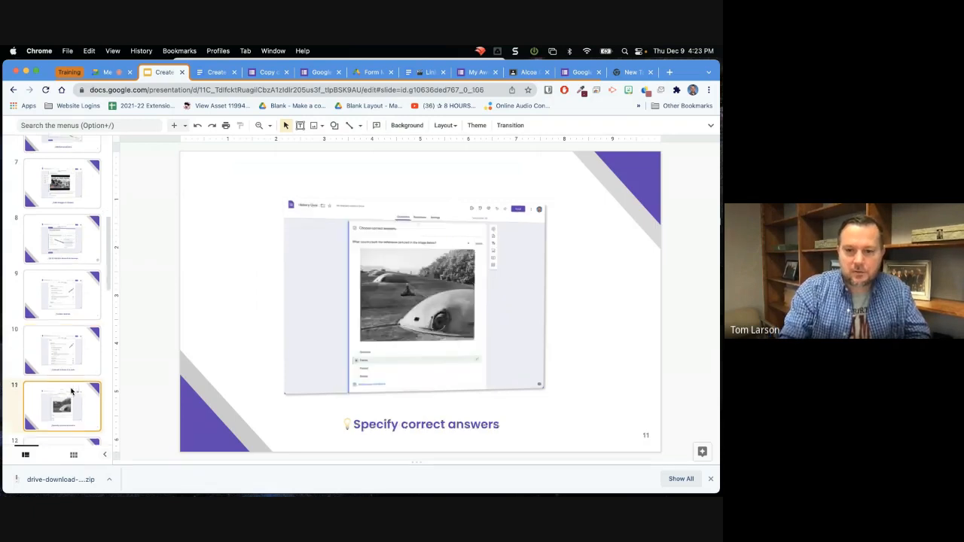
pyautogui.press('Down')
pyautogui.press('Down')
pyautogui.press('Down')
pyautogui.press('Down')
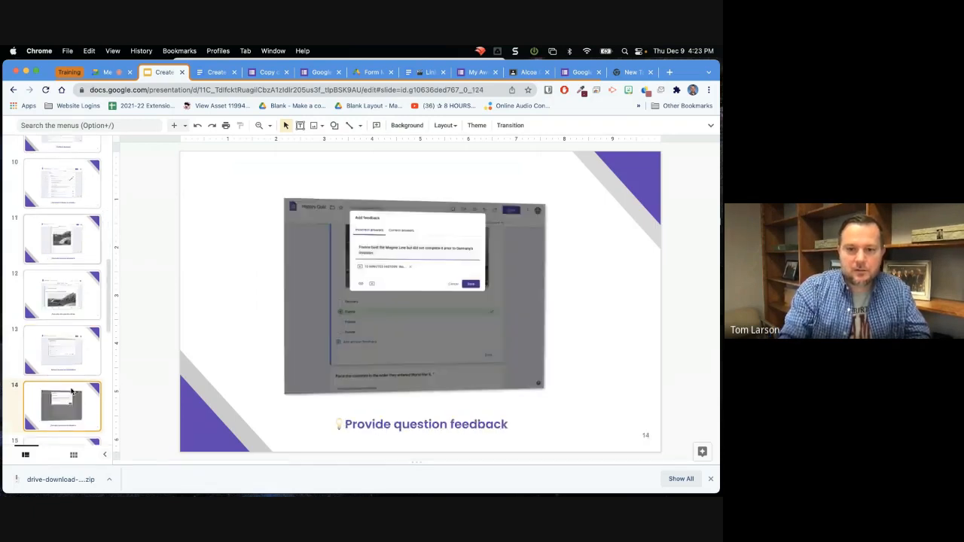
pyautogui.press('Down')
pyautogui.press('Down')
pyautogui.press('Down')
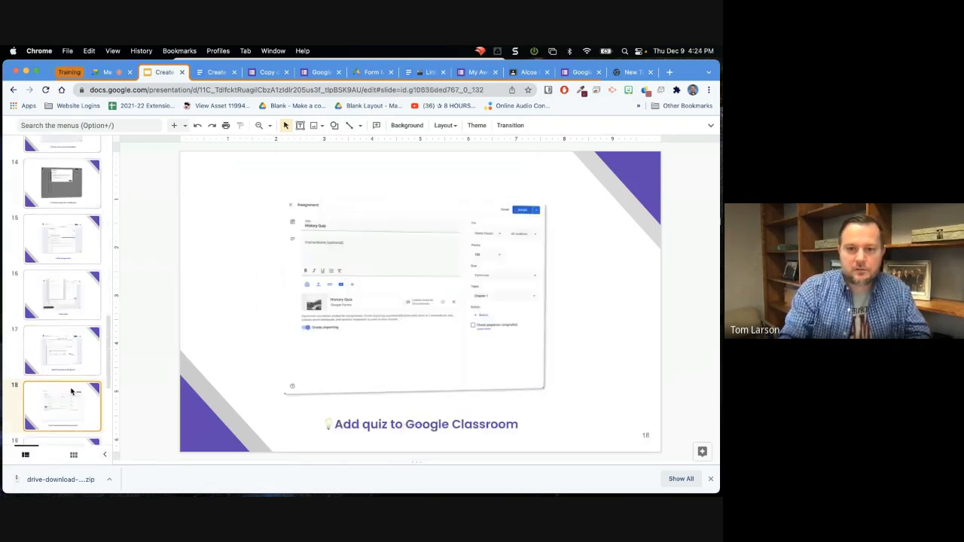
pyautogui.press('Down')
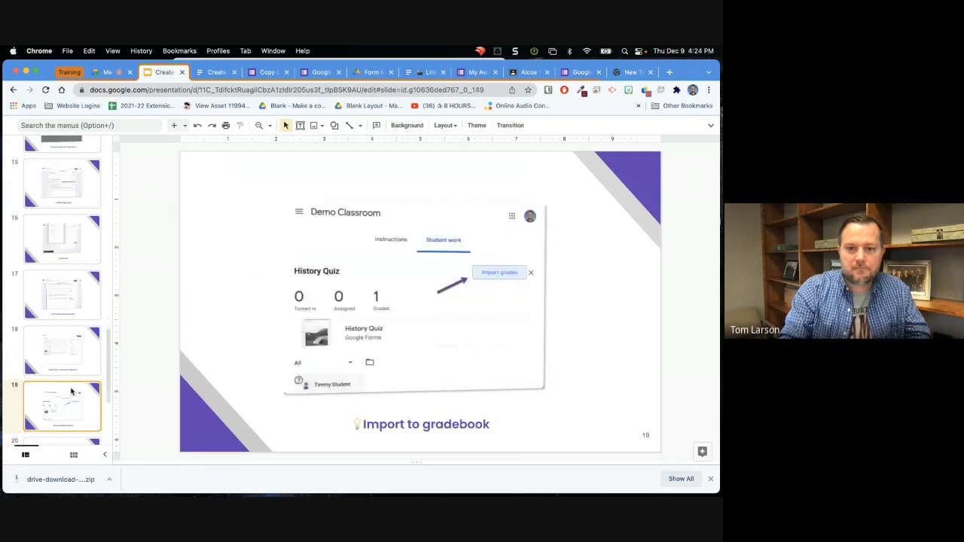
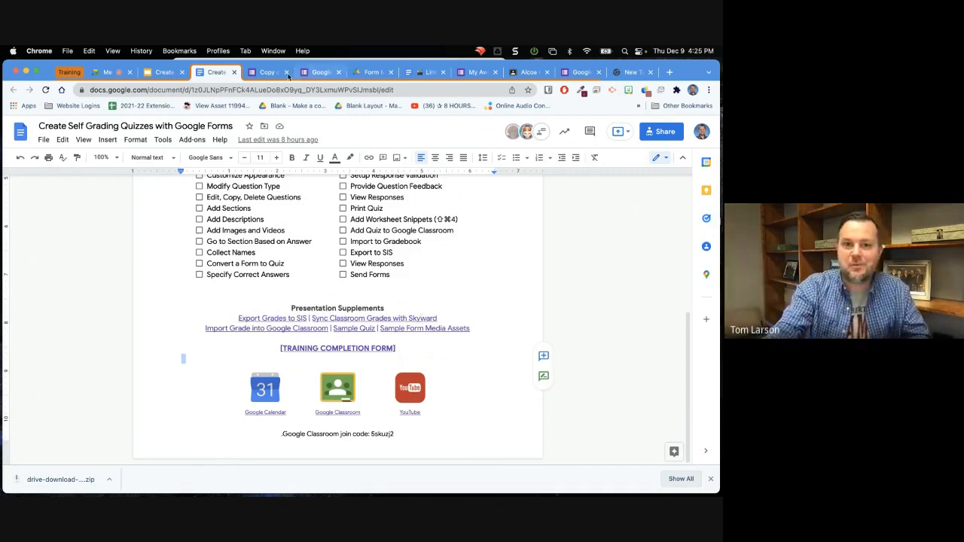
# Review the Copy of Example Form's send options for email, shortened link and HTML embed, and close them without sending.
pyautogui.click(269, 73)
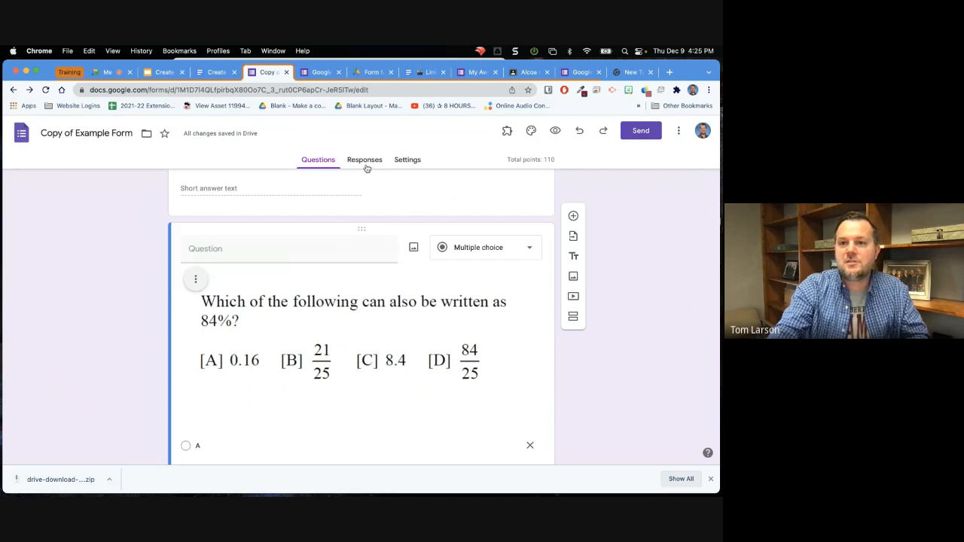
pyautogui.click(648, 133)
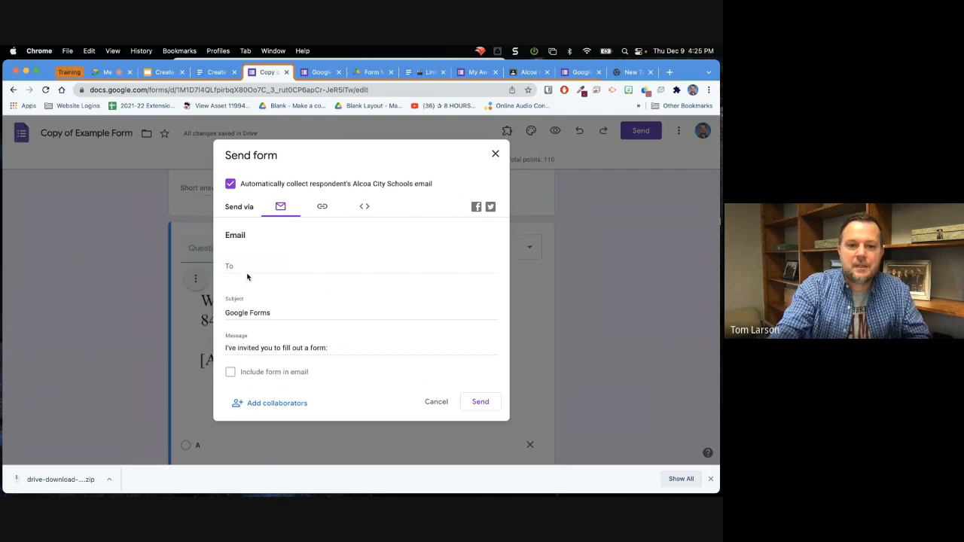
pyautogui.scroll(-1, 247, 277)
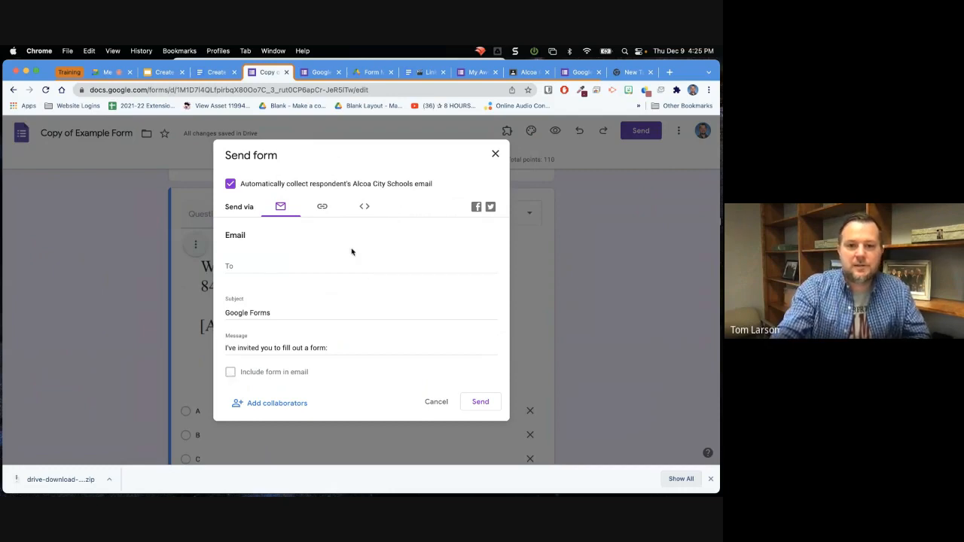
pyautogui.click(322, 208)
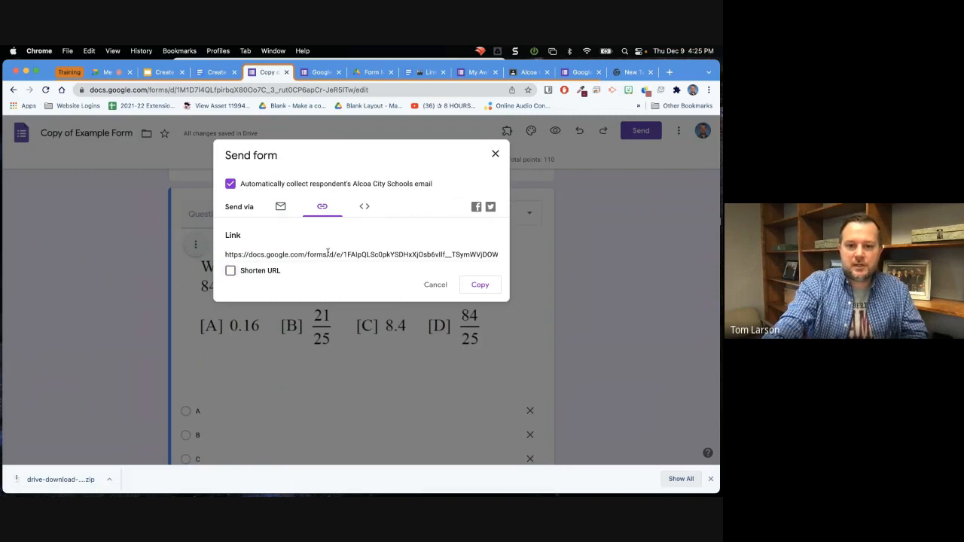
pyautogui.click(231, 271)
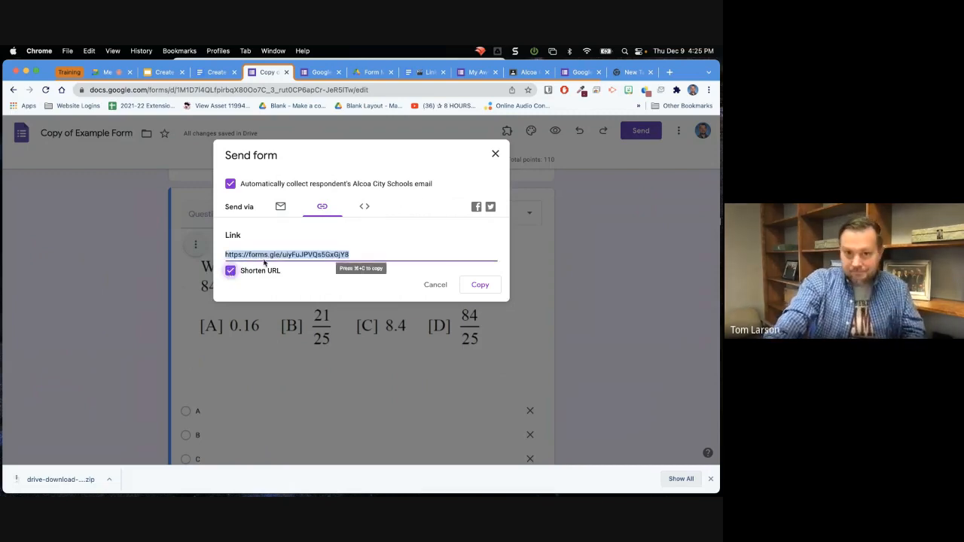
pyautogui.click(366, 208)
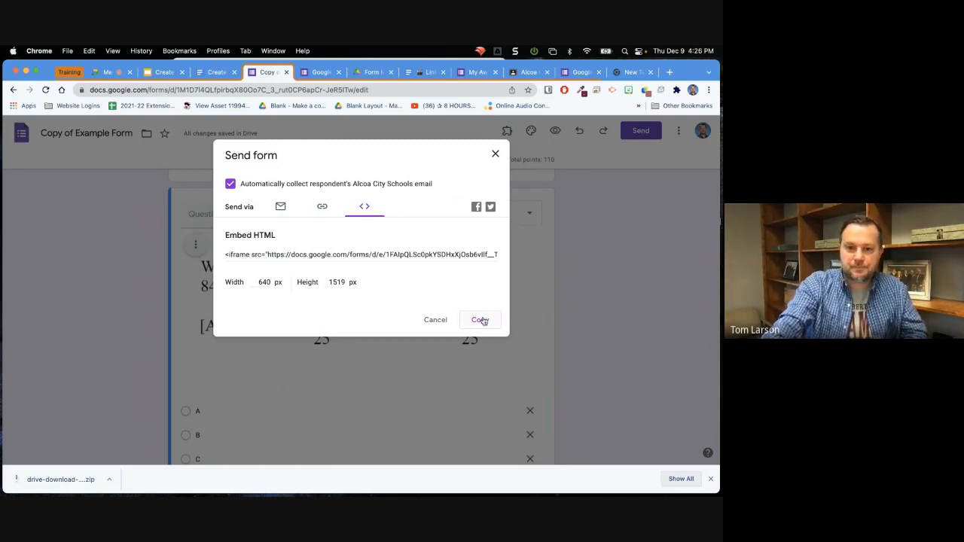
pyautogui.click(496, 155)
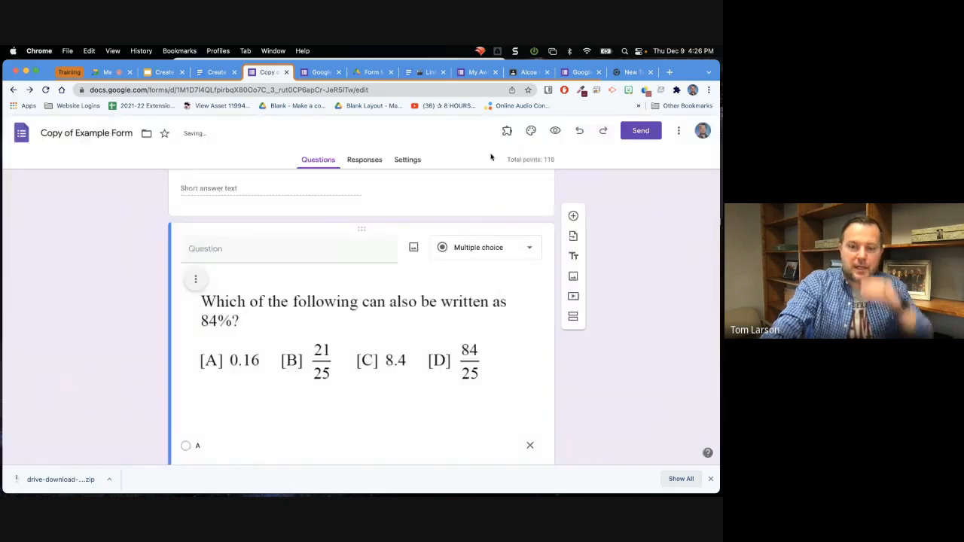
# Open the Alcoa High School website at ahs.alcoaschools.net in the empty browser tab.
pyautogui.click(625, 72)
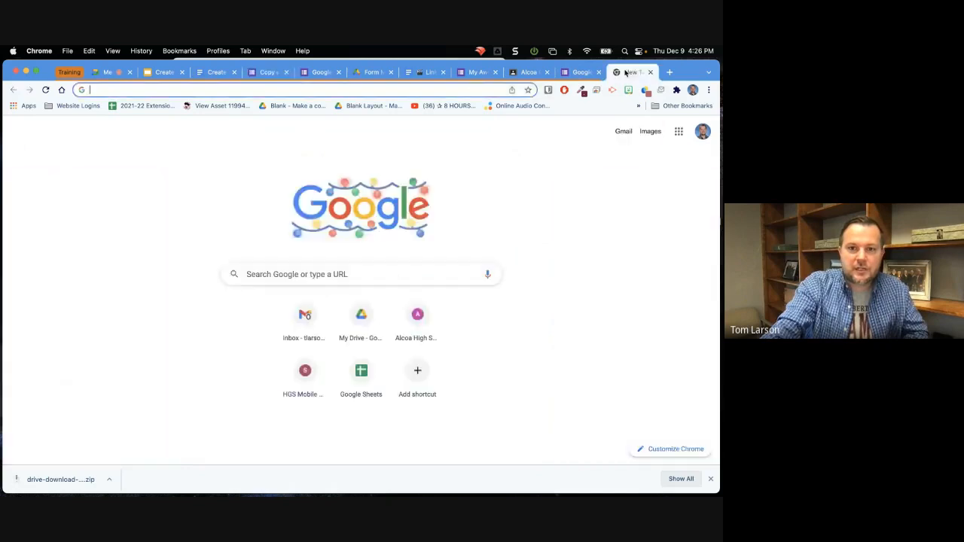
pyautogui.click(358, 89)
pyautogui.write('ah')
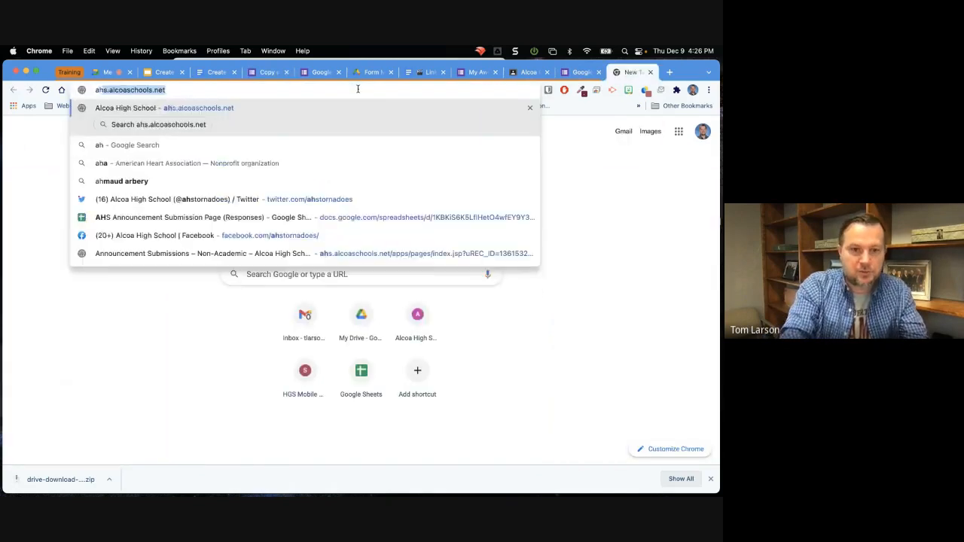
pyautogui.write('s.alcoaschools.net')
pyautogui.press('Return')
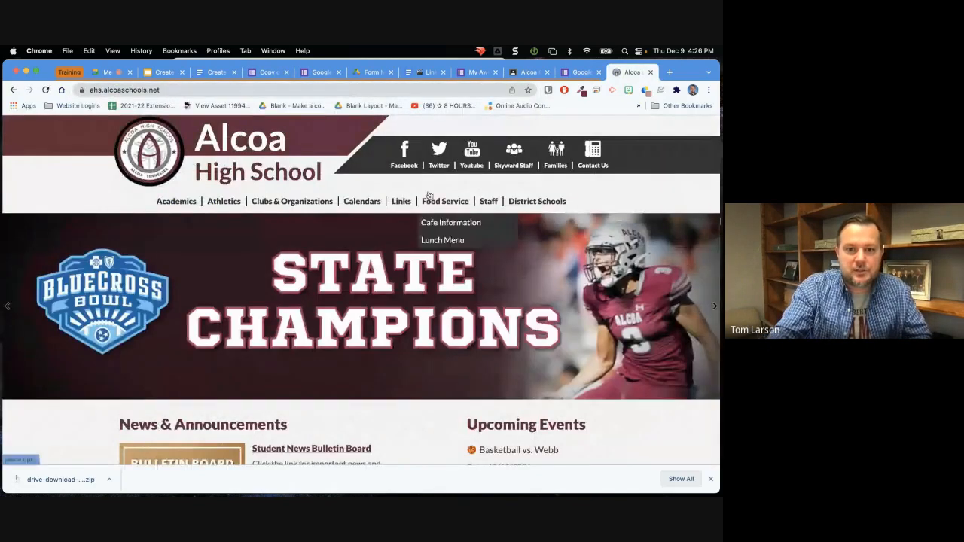
# Open the school site's Announcement Submissions page, signing in with the saved credentials.
pyautogui.moveTo(401, 202)
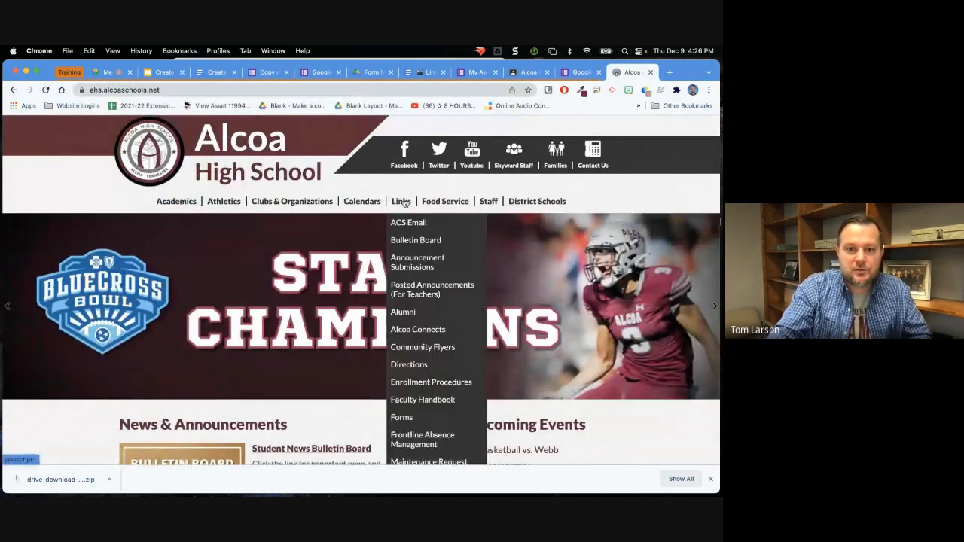
pyautogui.click(404, 265)
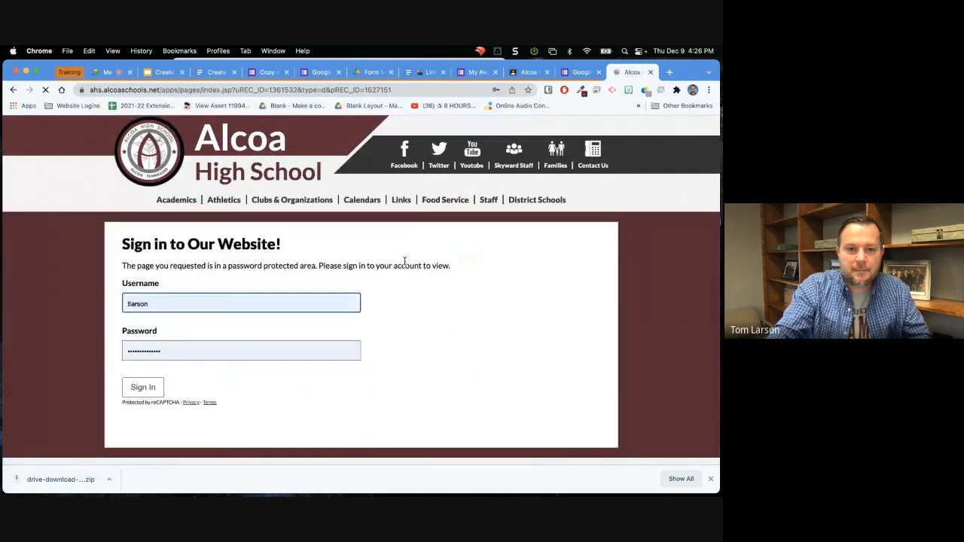
pyautogui.click(142, 388)
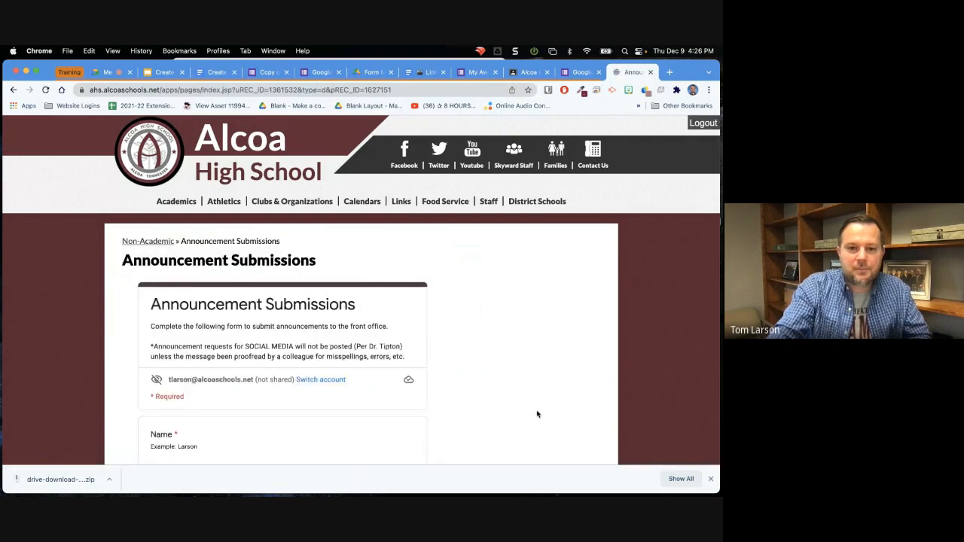
# Examine the questions of the form embedded in the Announcement Submissions page, and dismiss the browser's downloads bar.
pyautogui.scroll(-3, 538, 413)
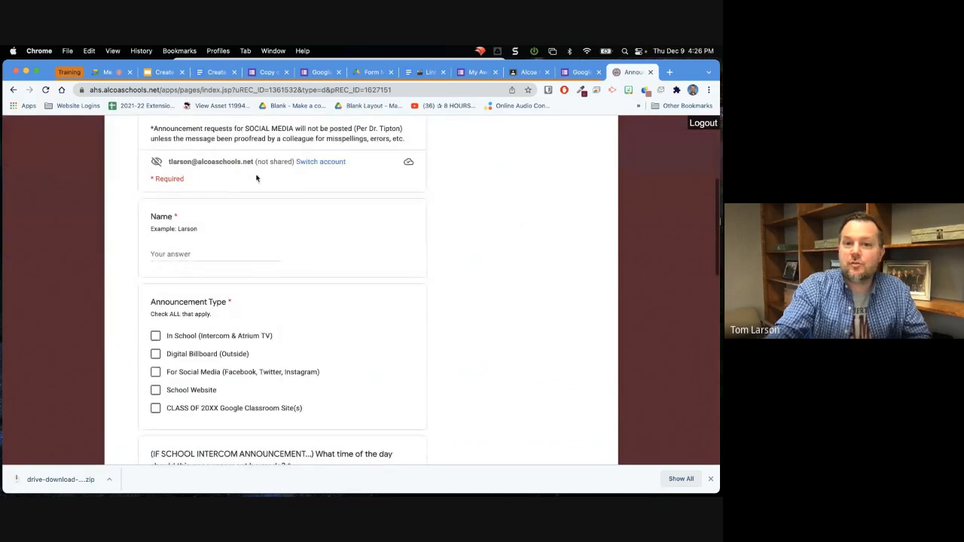
pyautogui.scroll(-2, 348, 300)
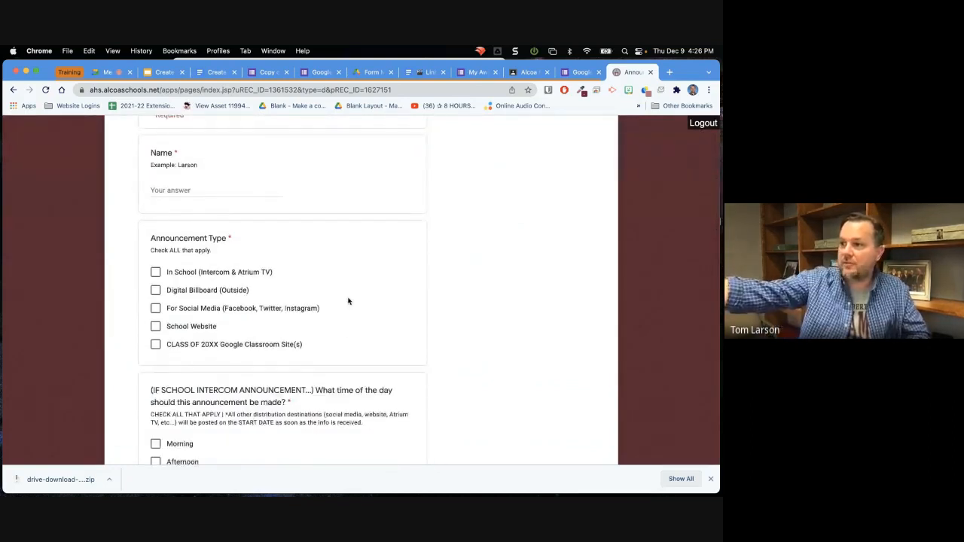
pyautogui.scroll(-5, 348, 300)
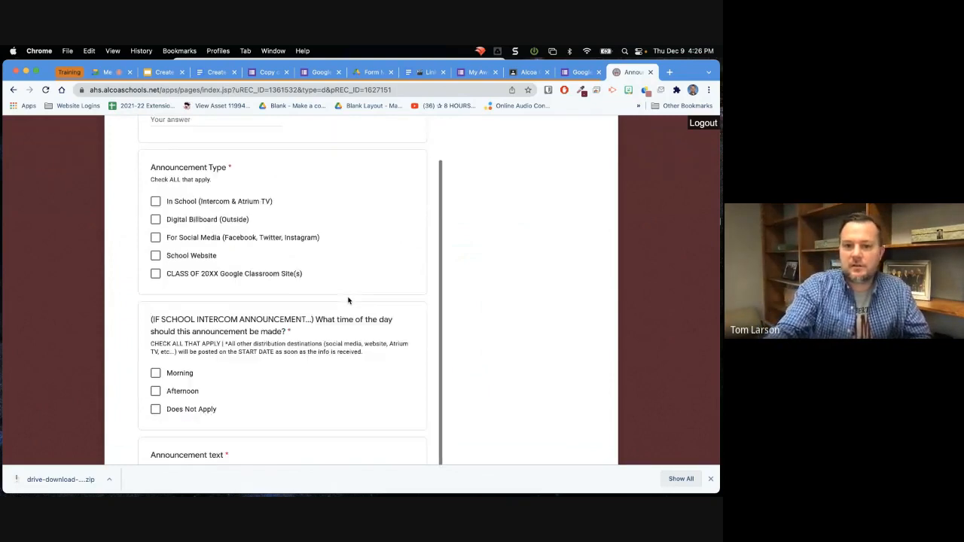
pyautogui.scroll(-6, 348, 301)
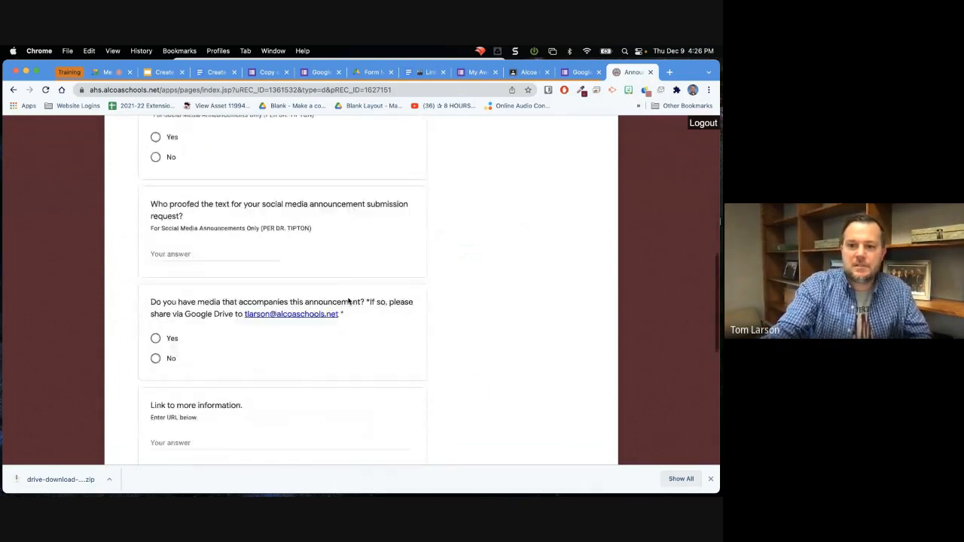
pyautogui.scroll(12, 349, 300)
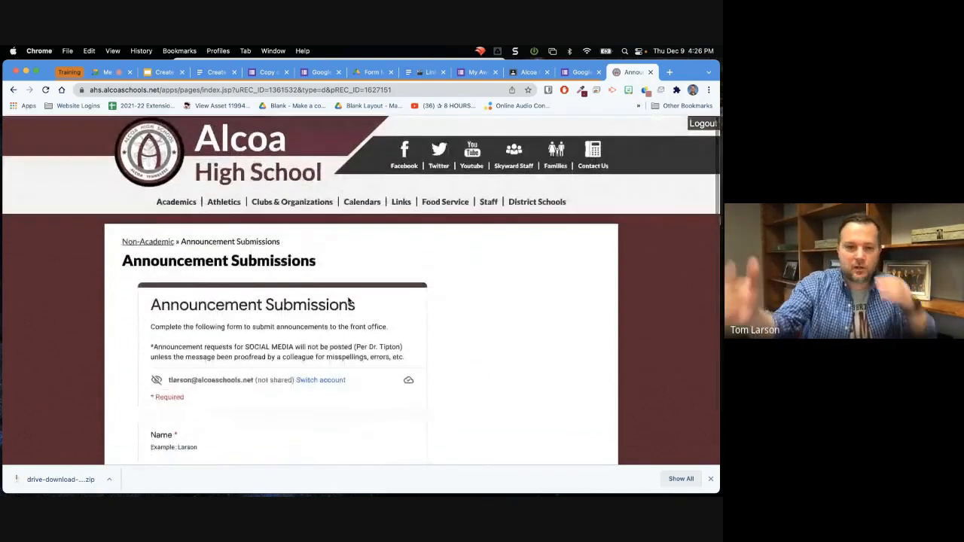
pyautogui.click(711, 480)
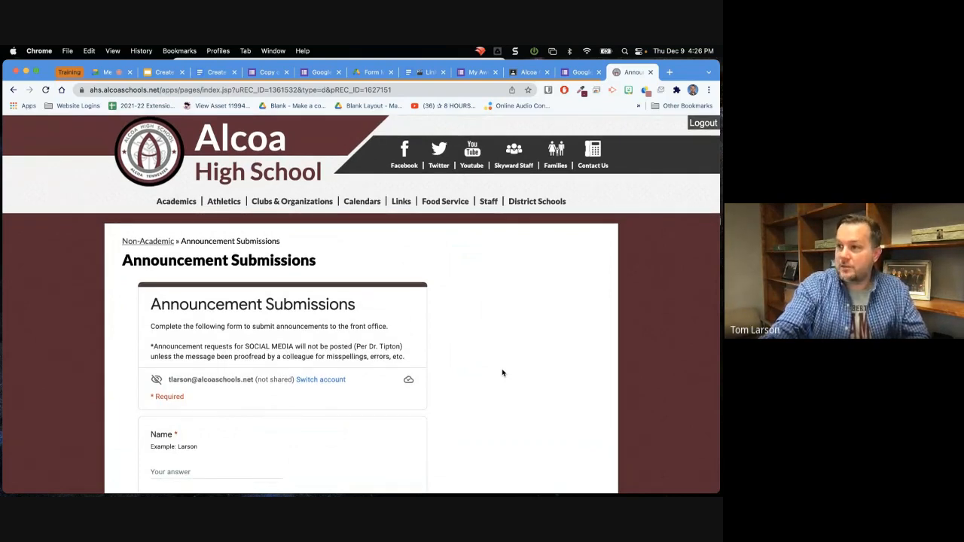
pyautogui.scroll(-5, 503, 373)
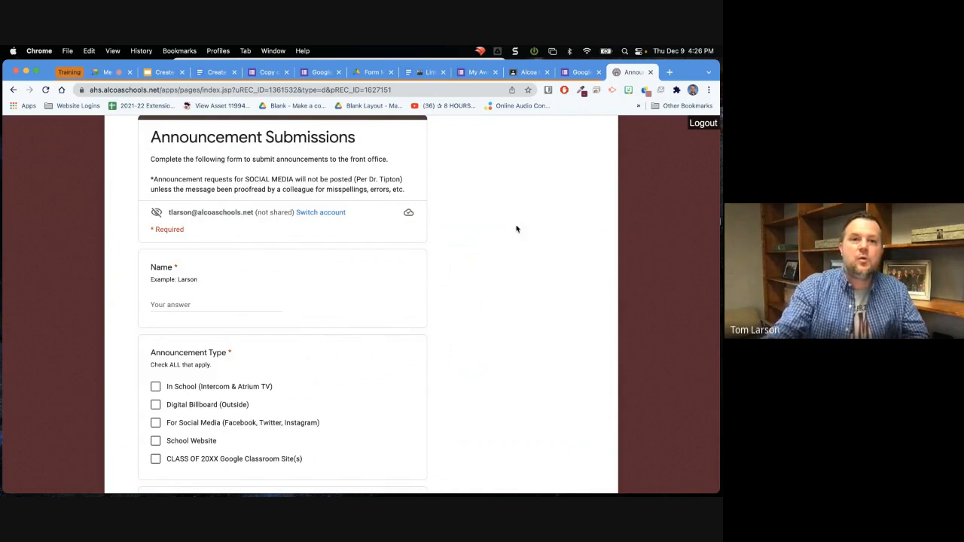
# Return to the Create Self Grading Quizzes with Google Forms document and open its linked Training Completion Form.
pyautogui.click(214, 72)
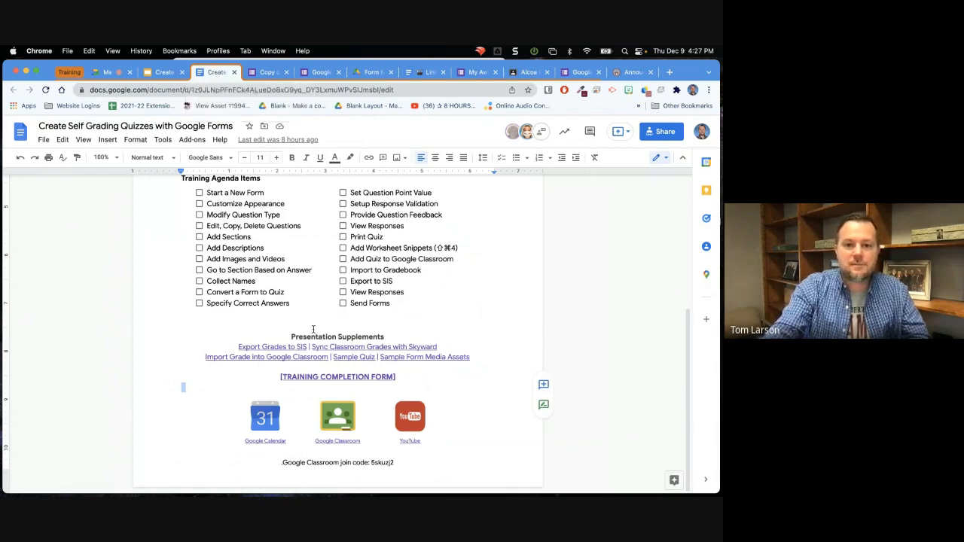
pyautogui.click(338, 378)
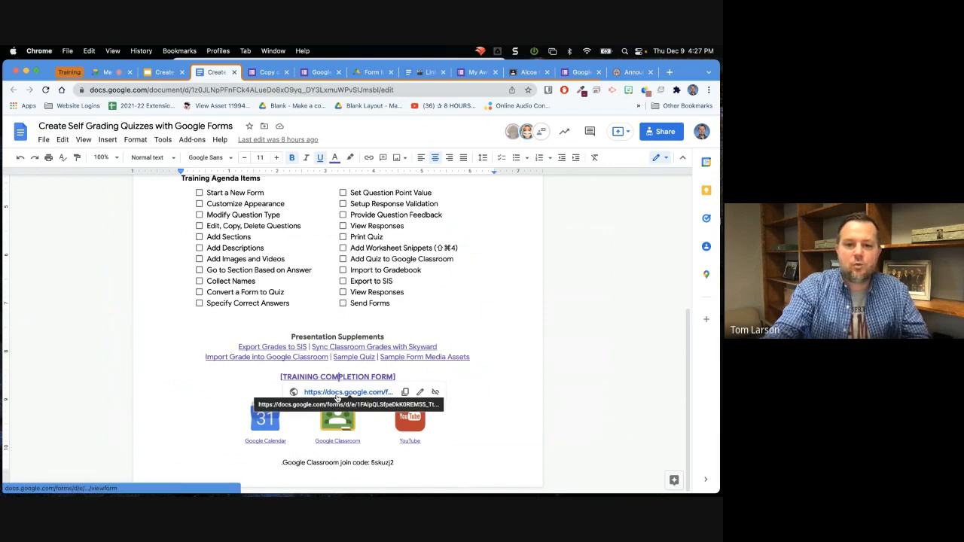
pyautogui.click(336, 398)
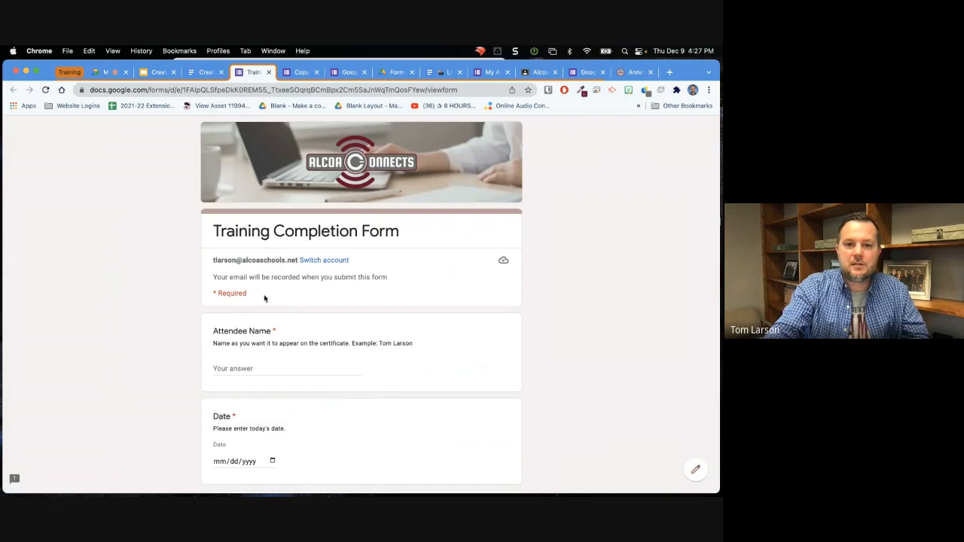
# Review the Training Completion Form's fields and its Session Title choices without selecting one.
pyautogui.scroll(-5, 276, 306)
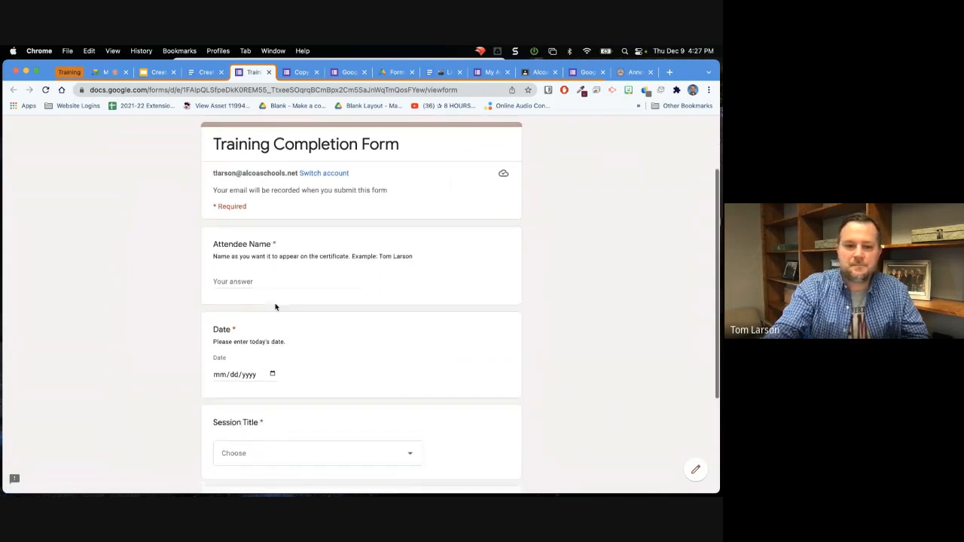
pyautogui.scroll(1, 274, 307)
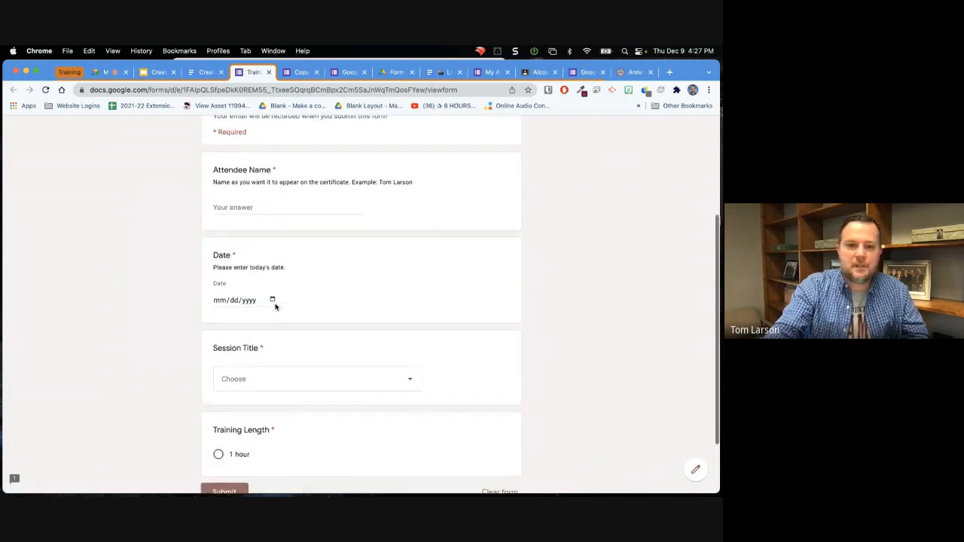
pyautogui.click(318, 383)
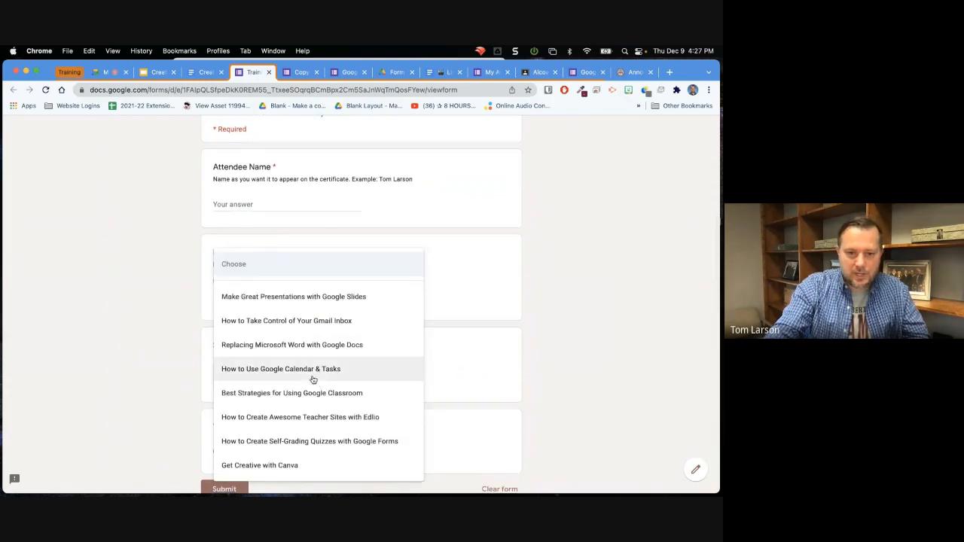
pyautogui.scroll(-1, 313, 379)
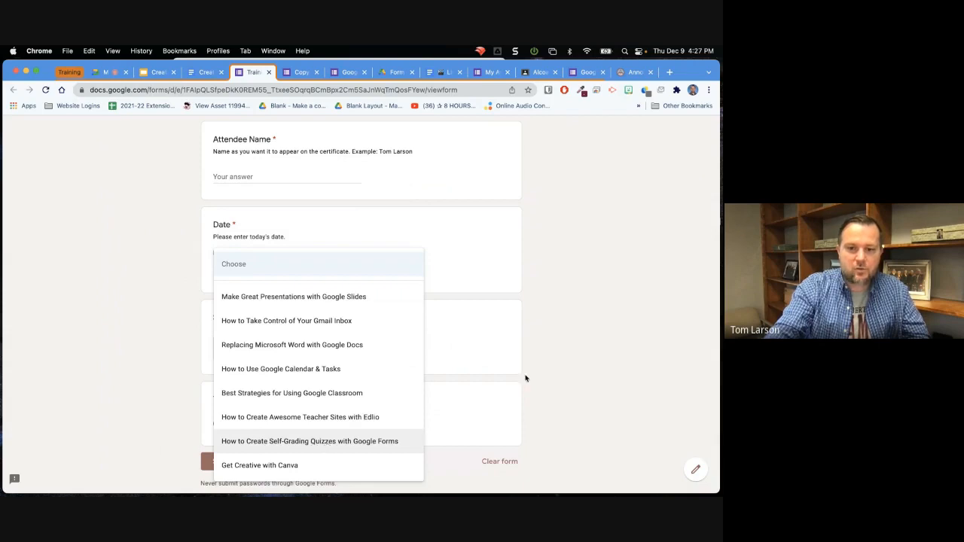
pyautogui.click(592, 354)
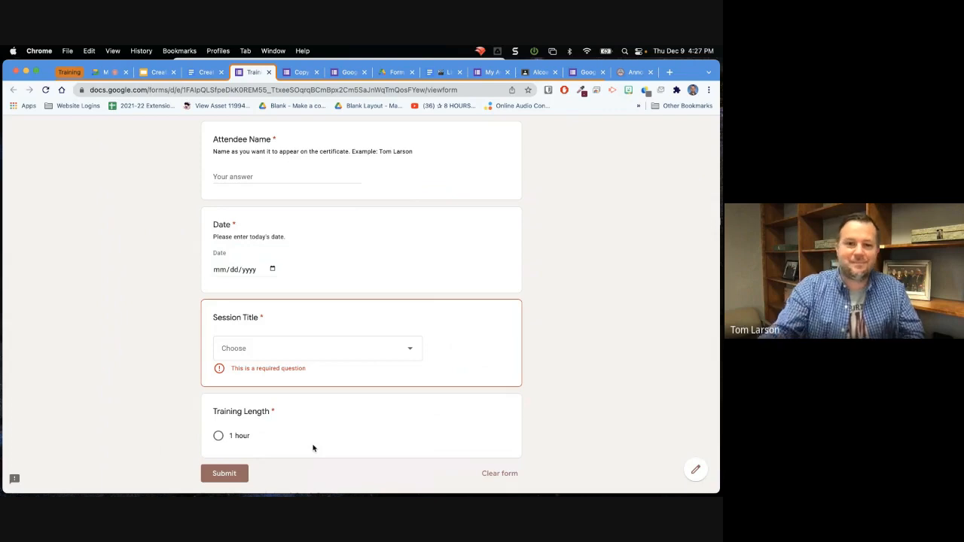
# Switch to the Google Meet call and stop the meeting recording.
pyautogui.click(109, 71)
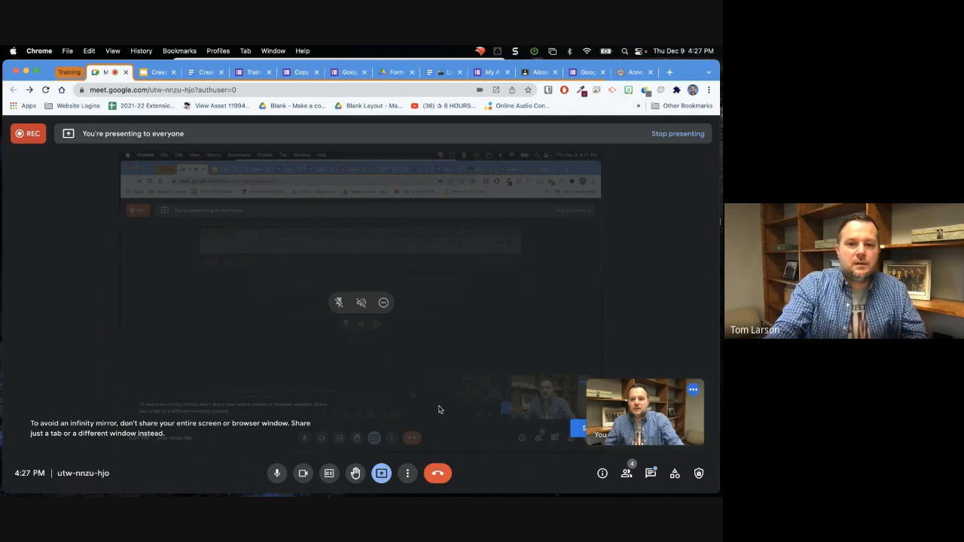
pyautogui.click(409, 477)
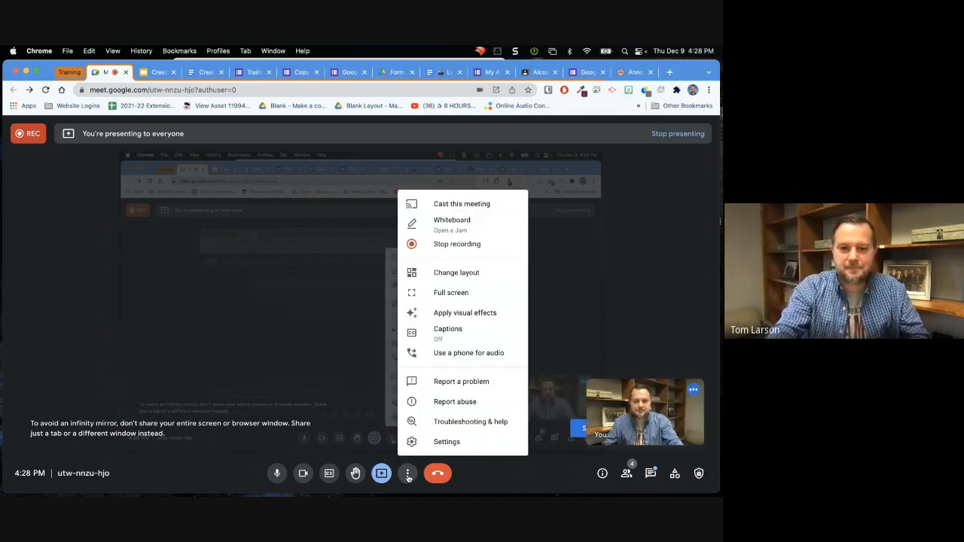
pyautogui.click(448, 248)
pyautogui.click(611, 383)
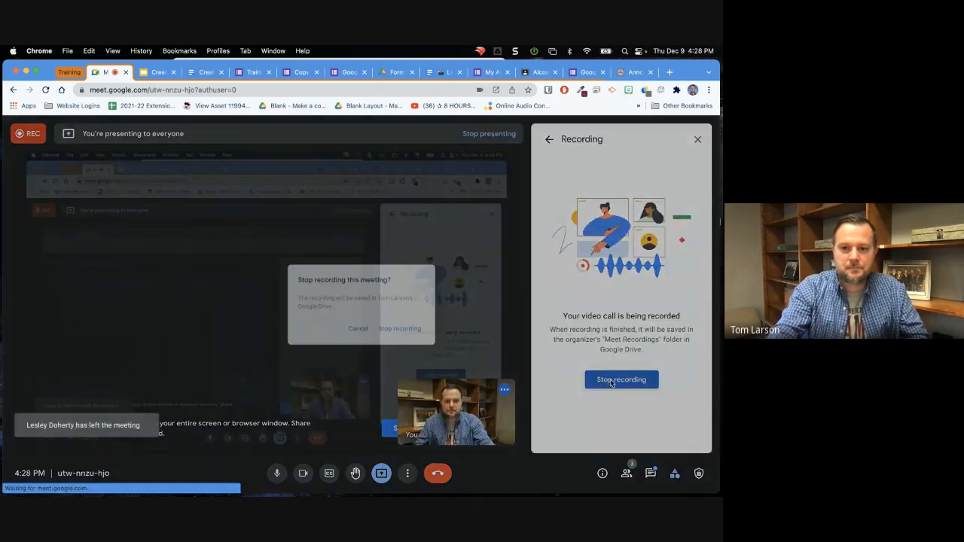